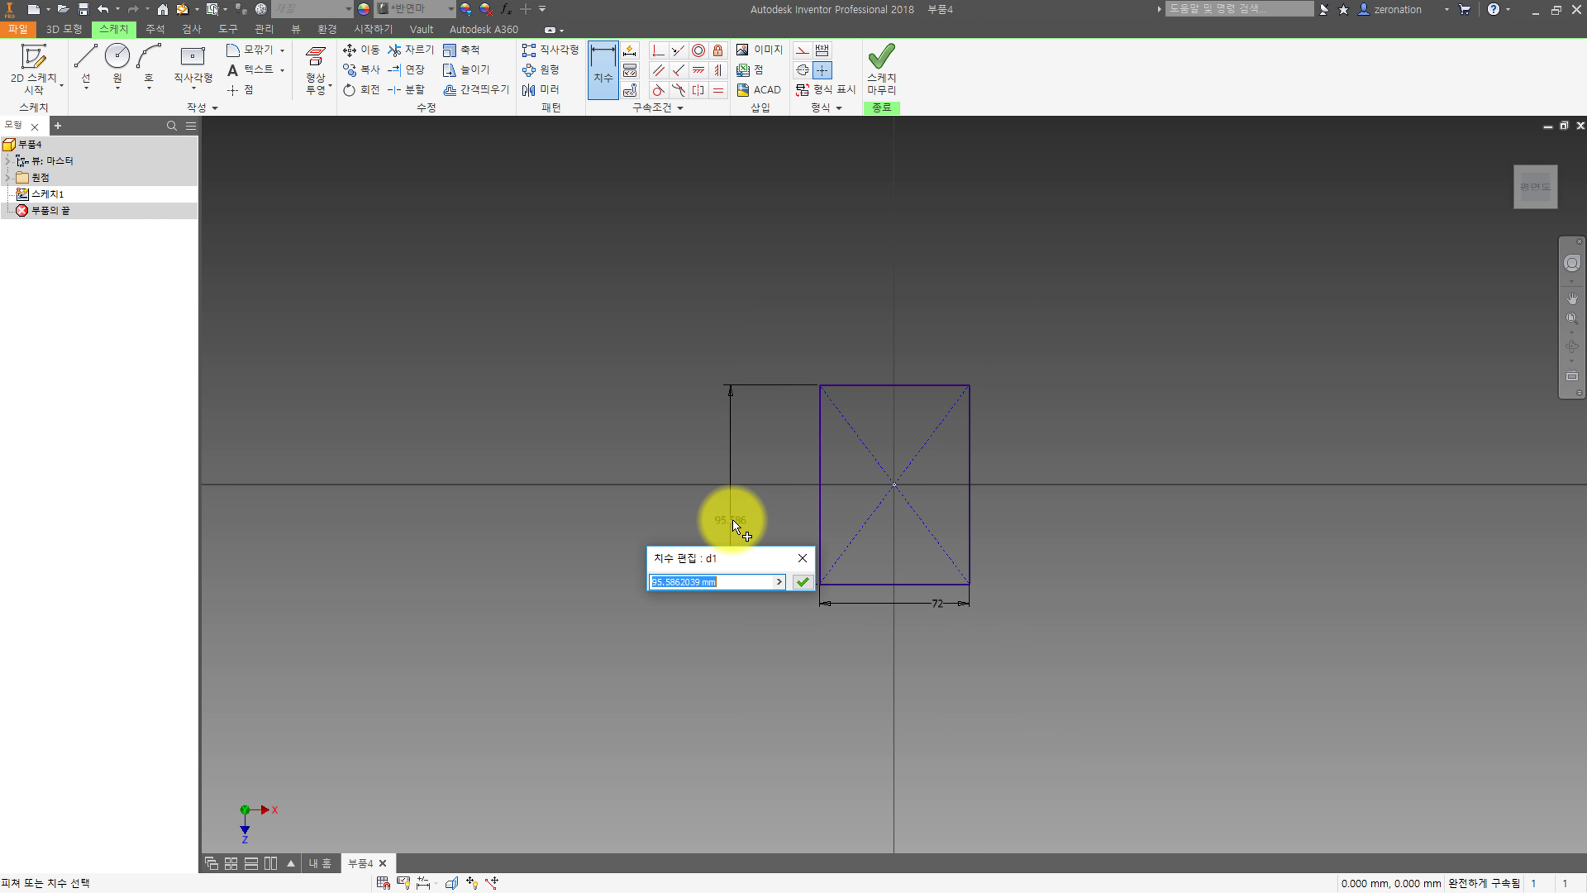
Set the rectangle's height to 82 mm and extrude the finished sketch 10 mm into a base plate.
key(Return)
scroll(909, 477, up, 5)
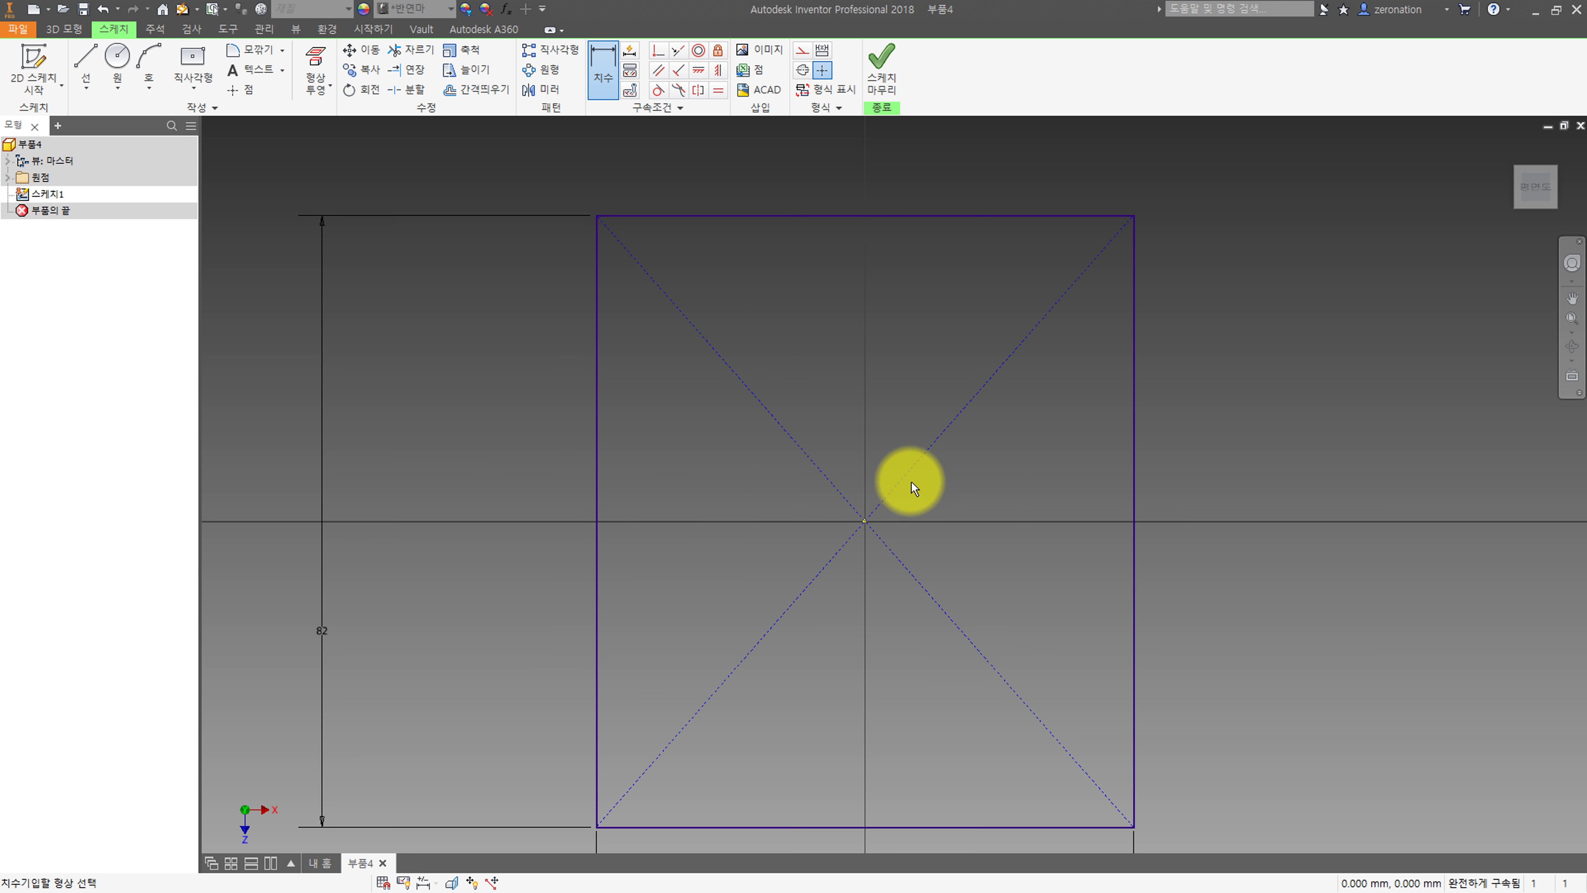
click(894, 68)
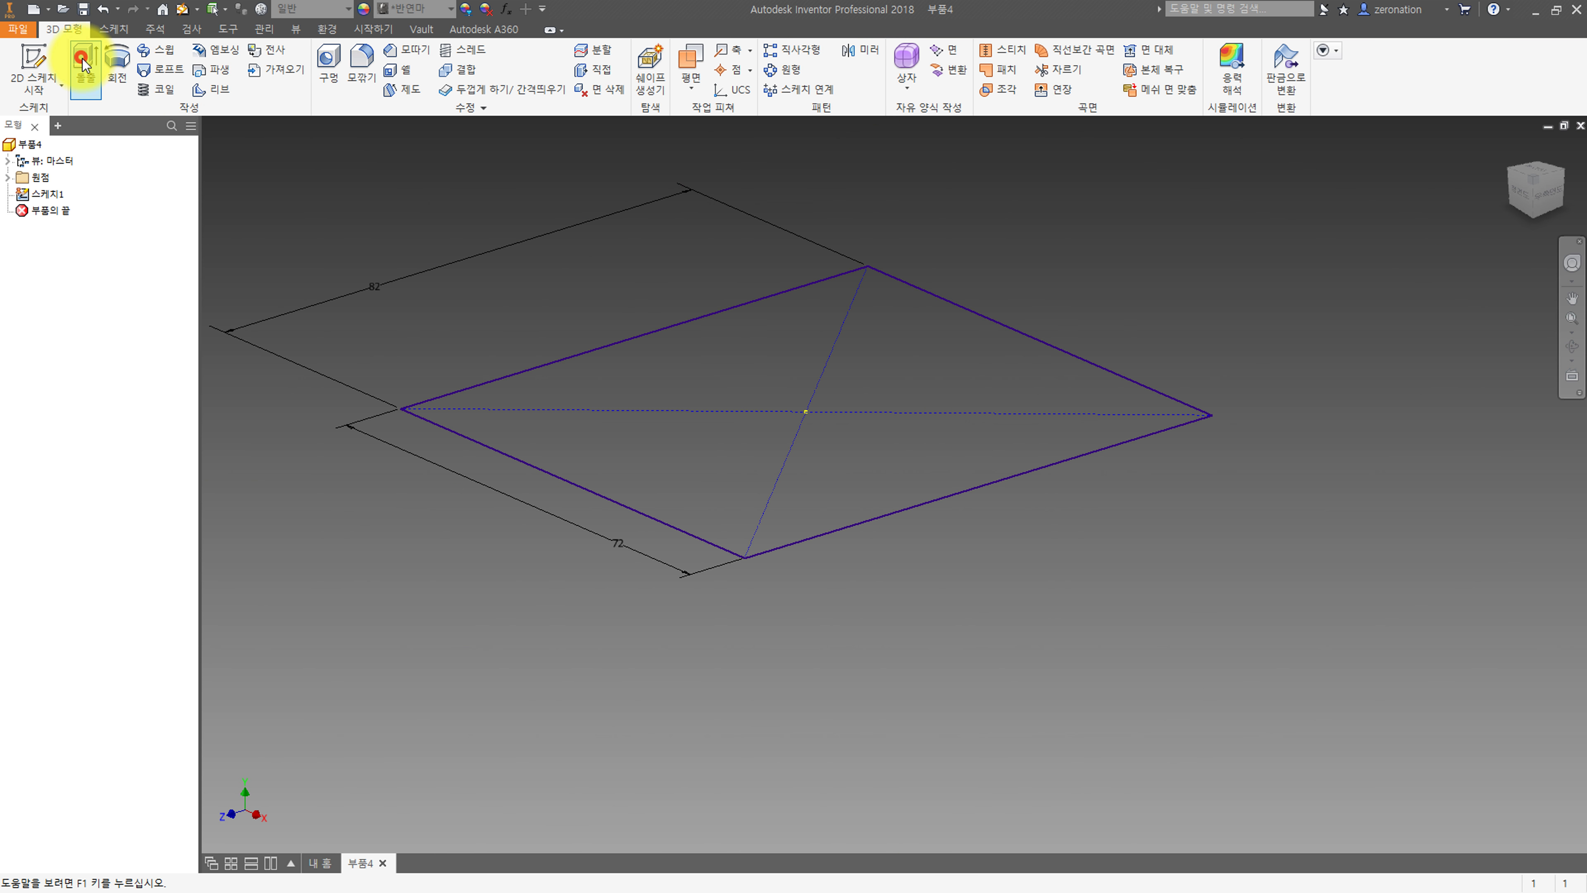
click(83, 62)
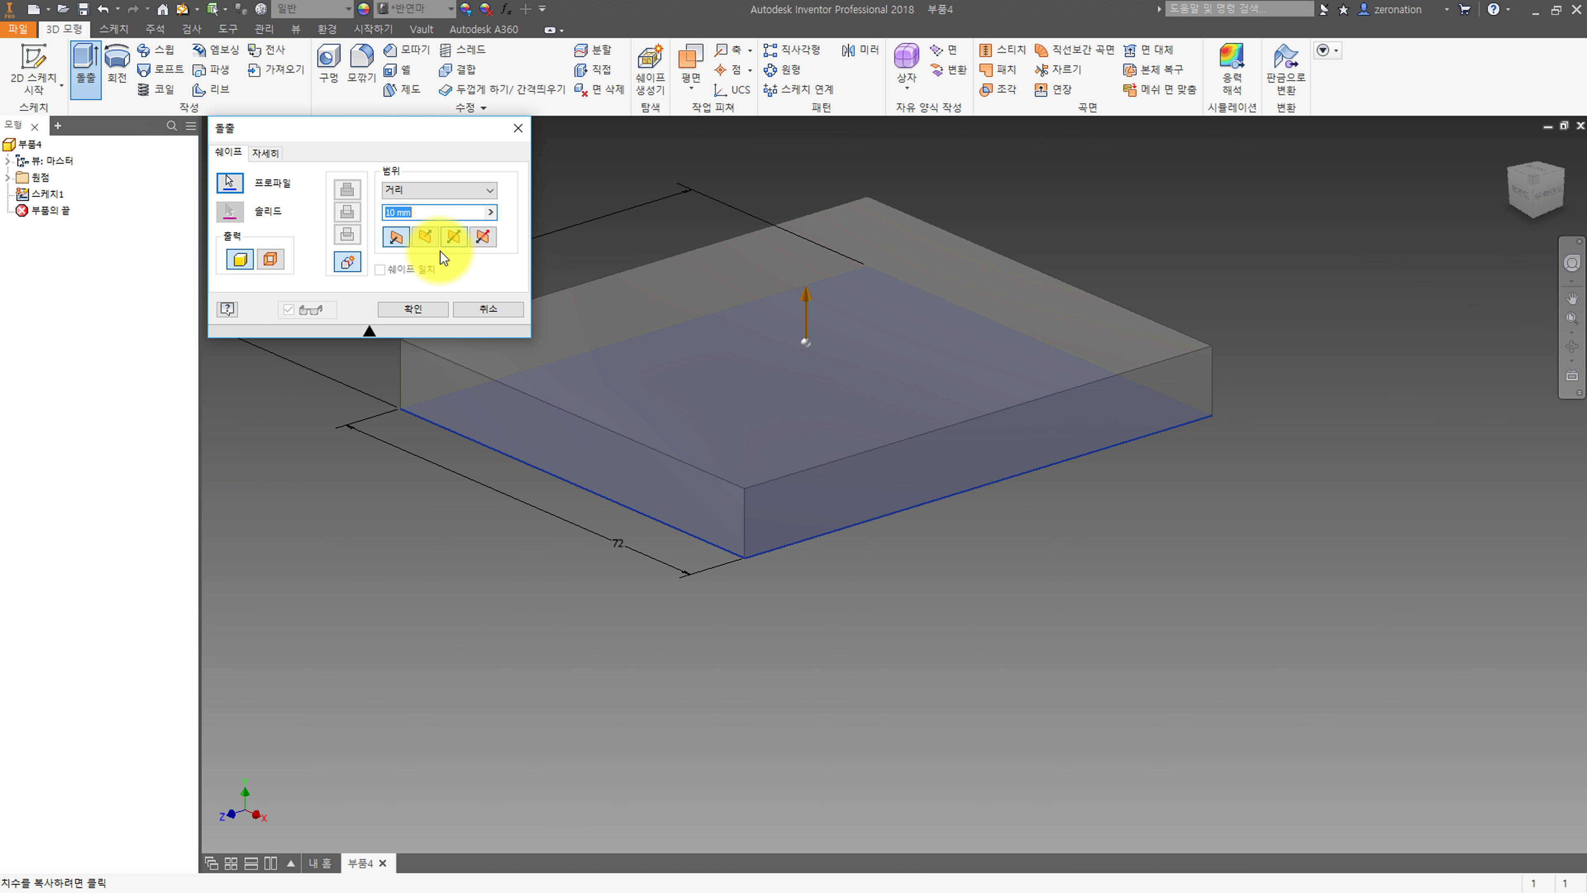
click(420, 311)
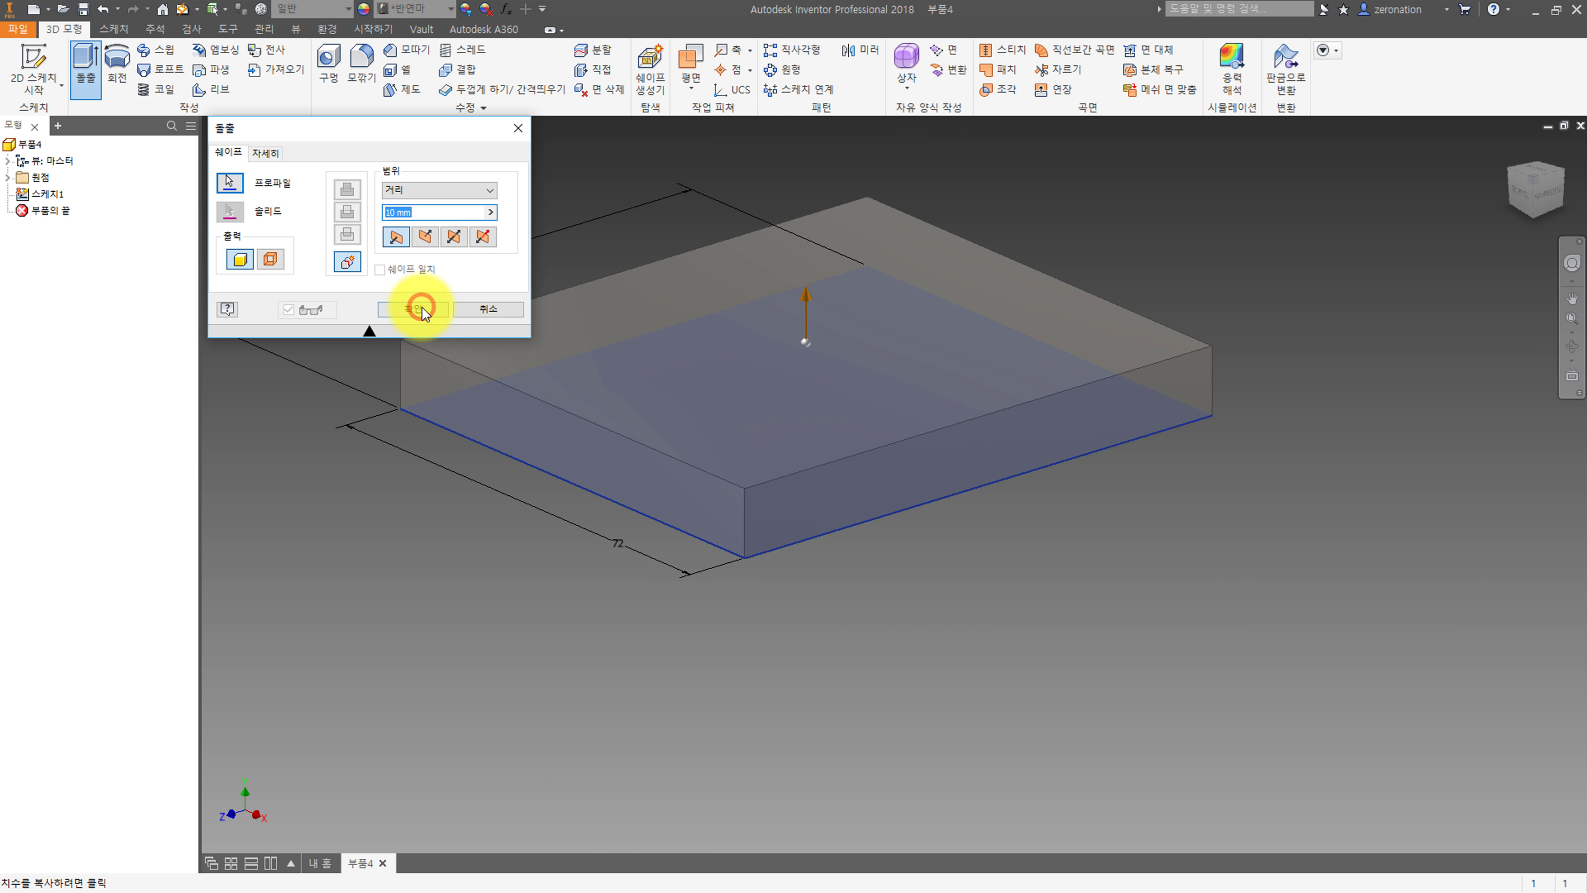
Start a sketch on the plate's 82 mm long side face and draw a circle centred above the plate.
click(33, 65)
click(782, 570)
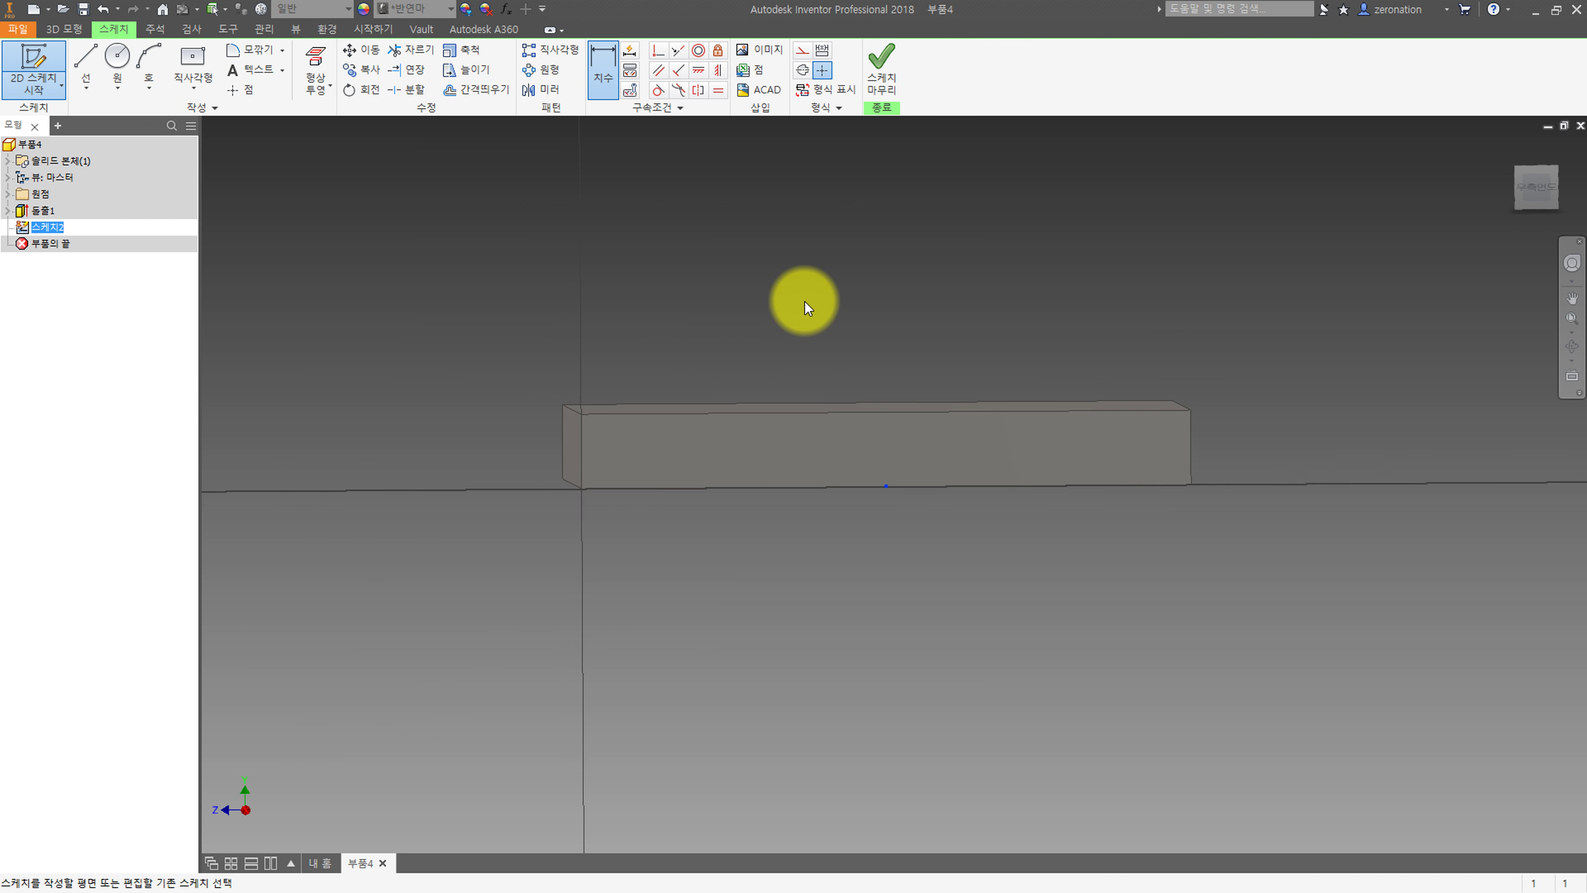
key(c)
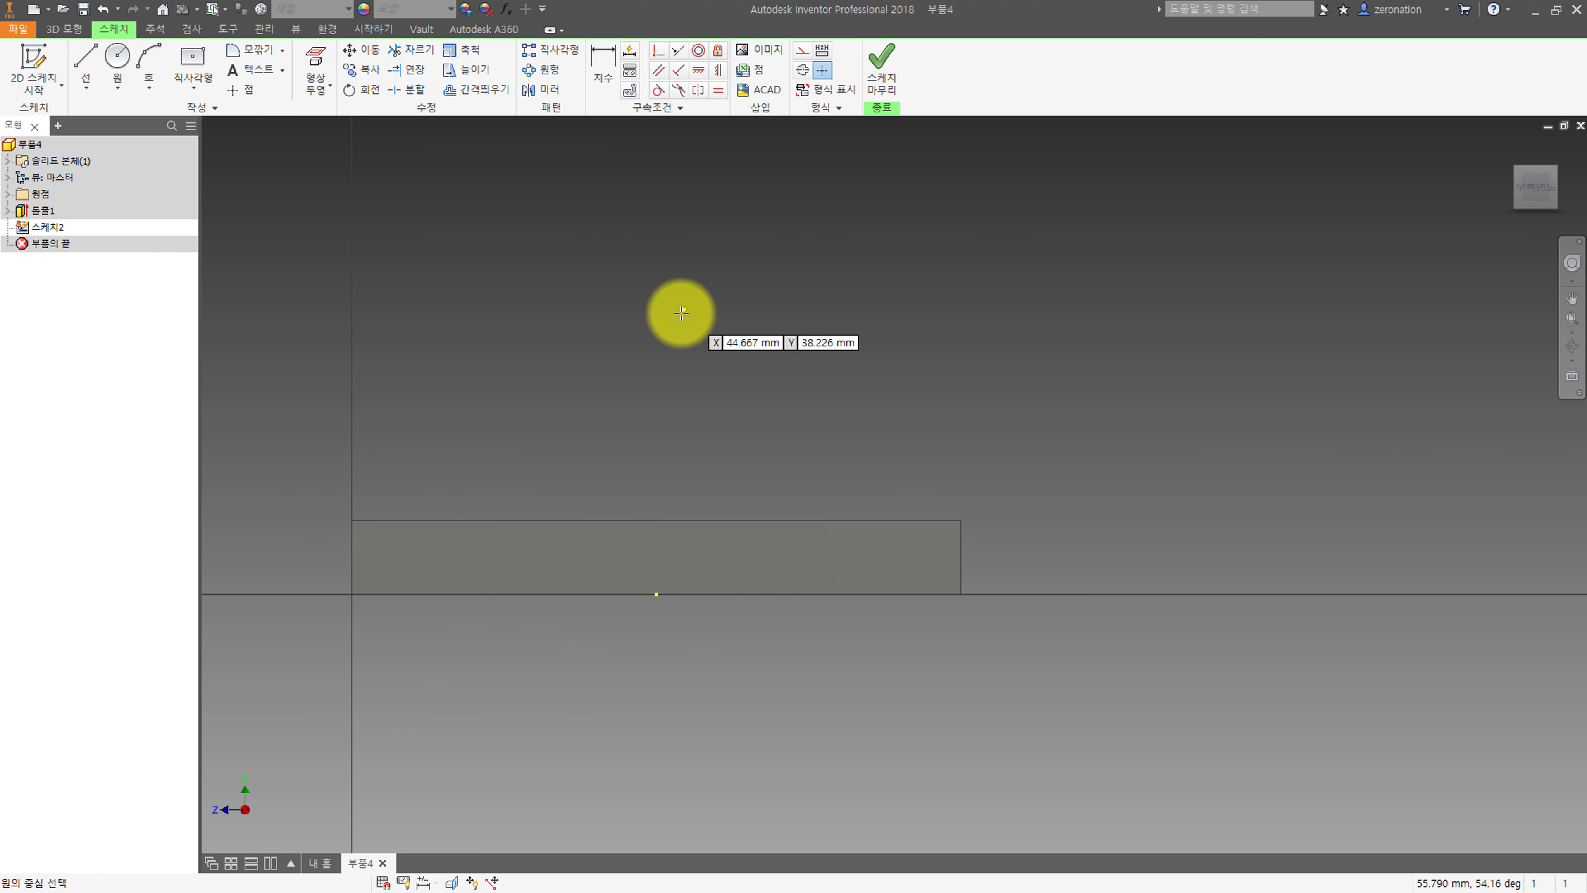
click(655, 307)
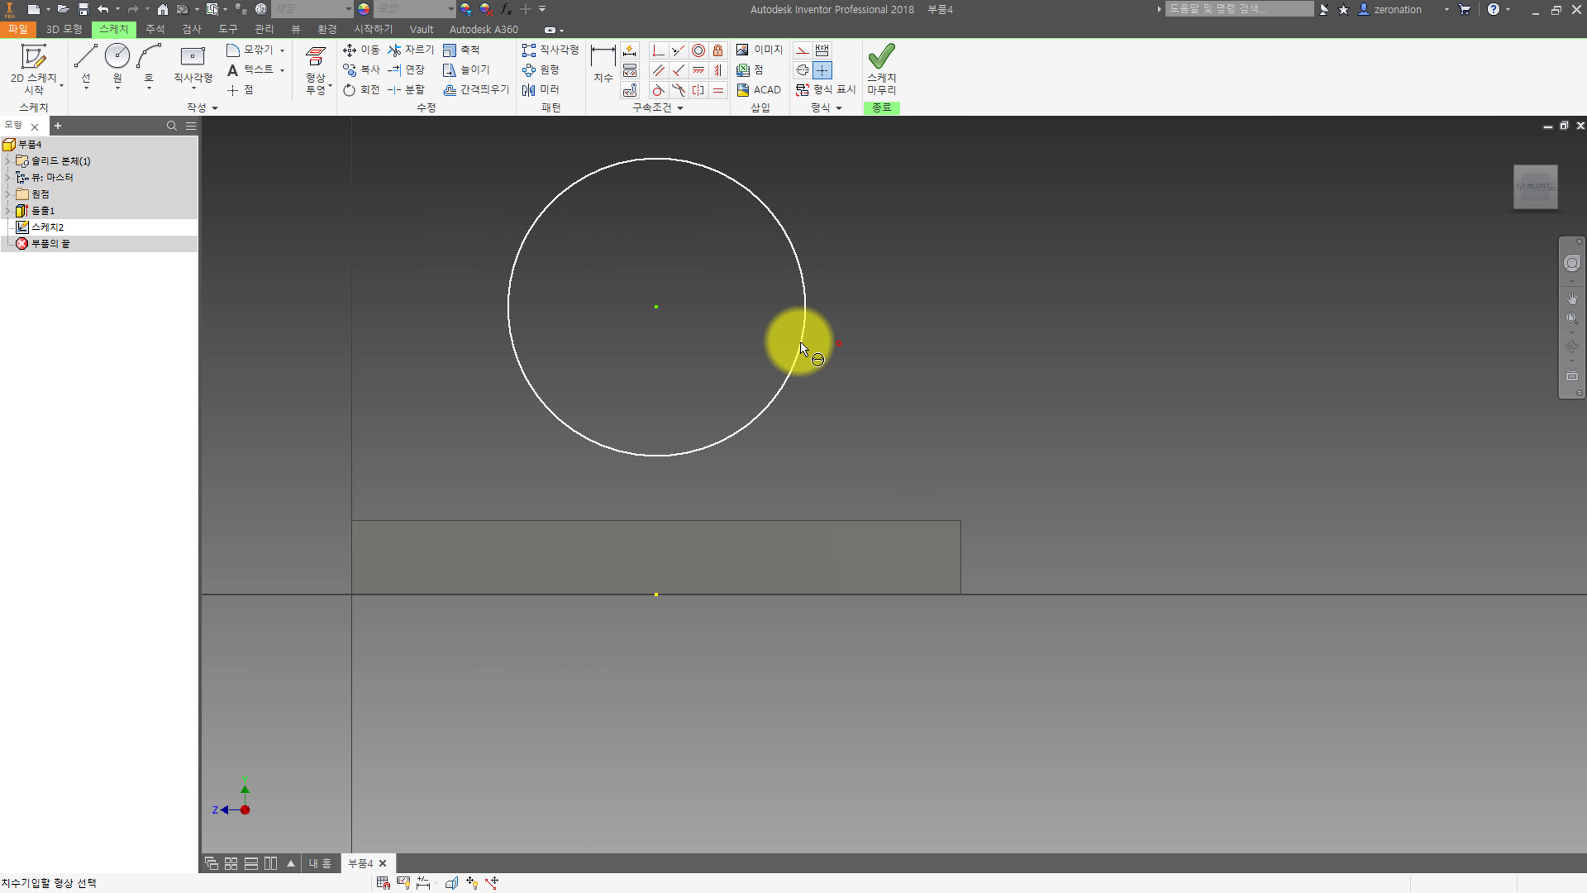
click(800, 342)
Dimension the circle's diameter as 60 mm.
key(d)
click(802, 337)
click(842, 343)
text(60)
key(Return)
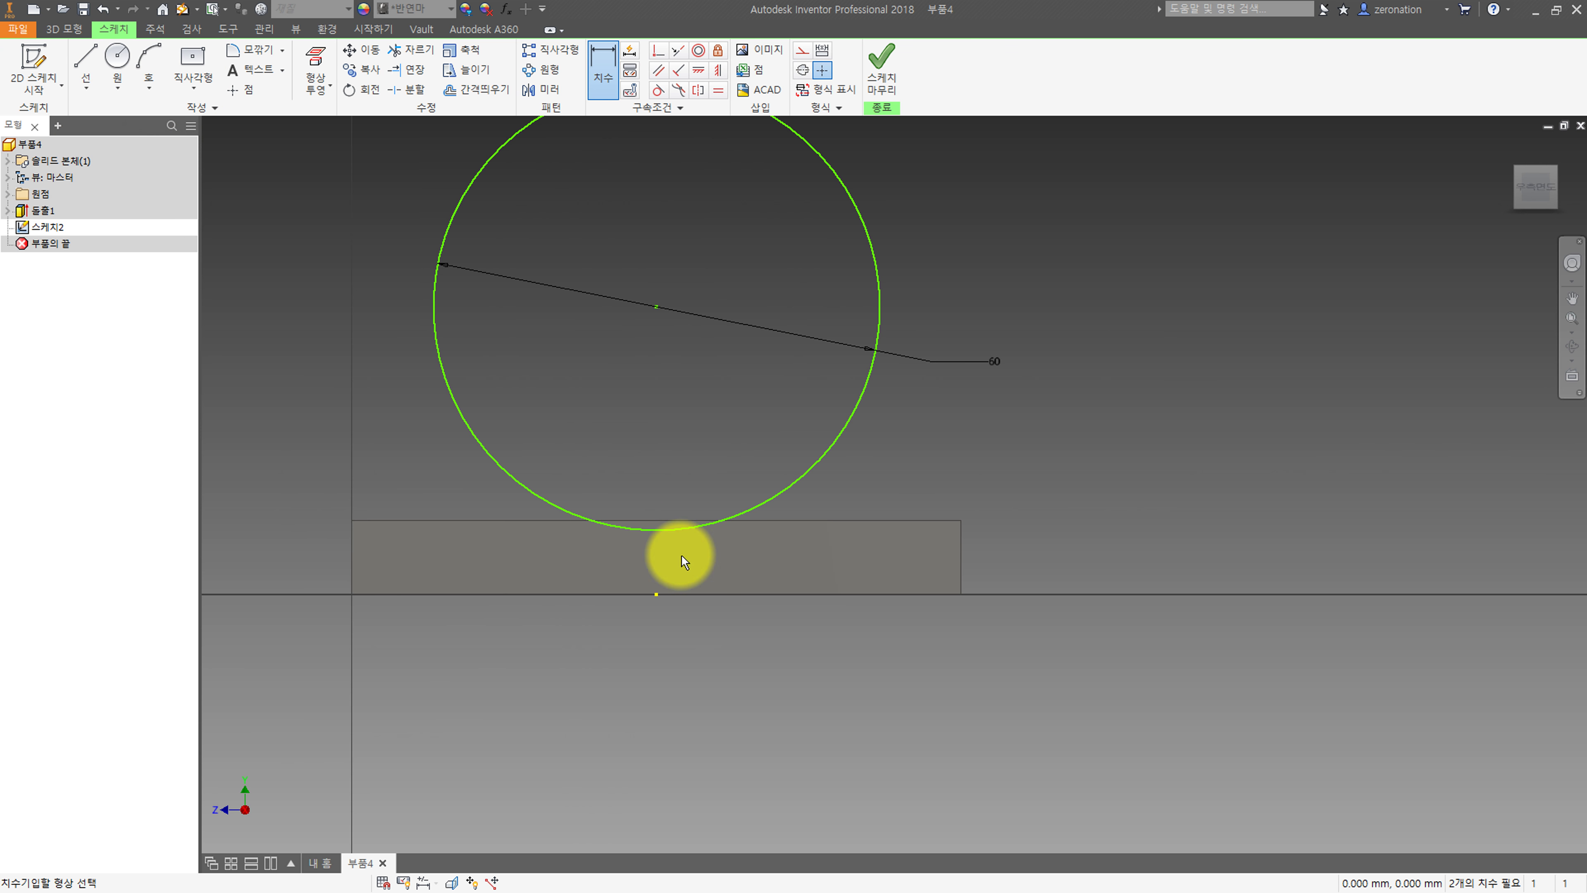
Dimension the circle's centre 70 mm above the origin point on the plate's bottom edge.
click(657, 594)
click(656, 306)
click(1139, 394)
text(70)
key(Return)
scroll(1139, 392, down, 5)
middle_drag(905, 367, 867, 429)
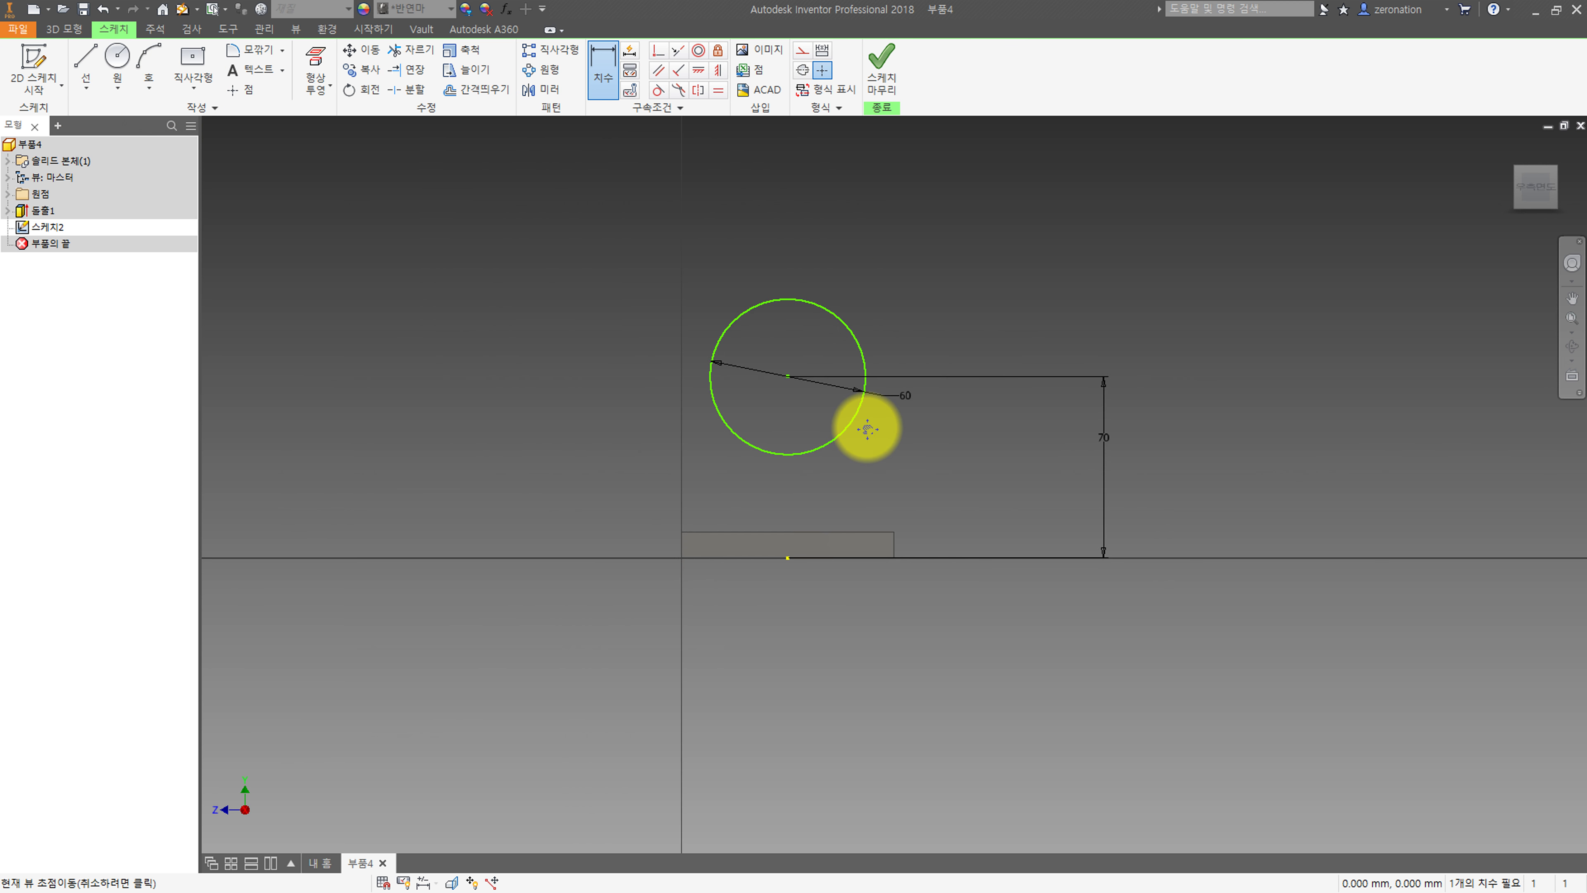
Align the circle's centre vertically with the origin point and finish the sketch.
click(718, 69)
click(785, 397)
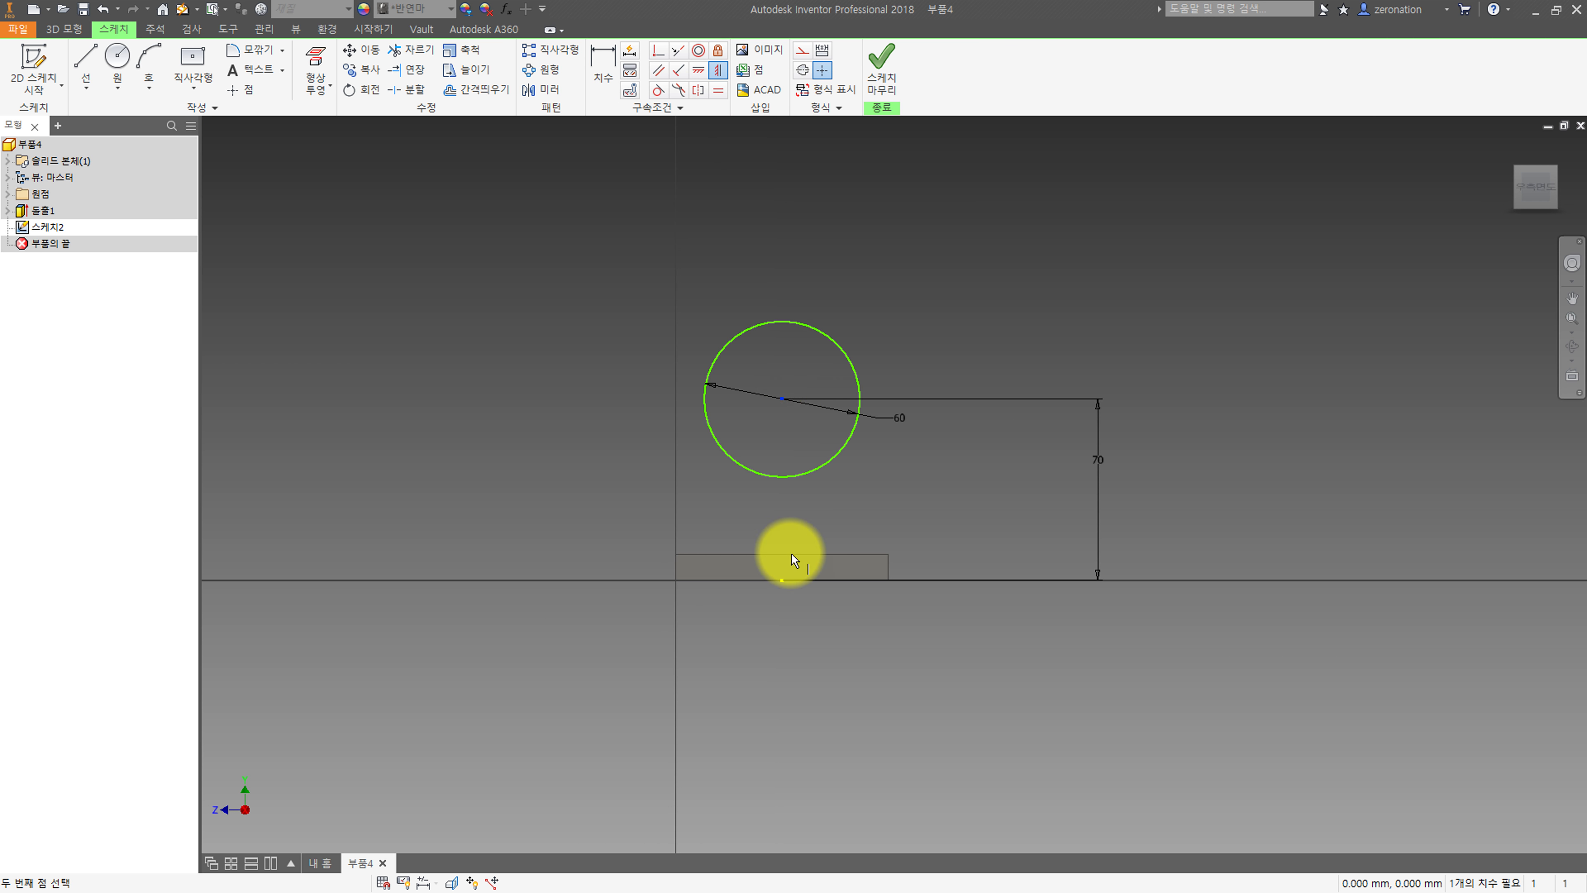
click(785, 581)
scroll(794, 400, up, 2)
click(895, 67)
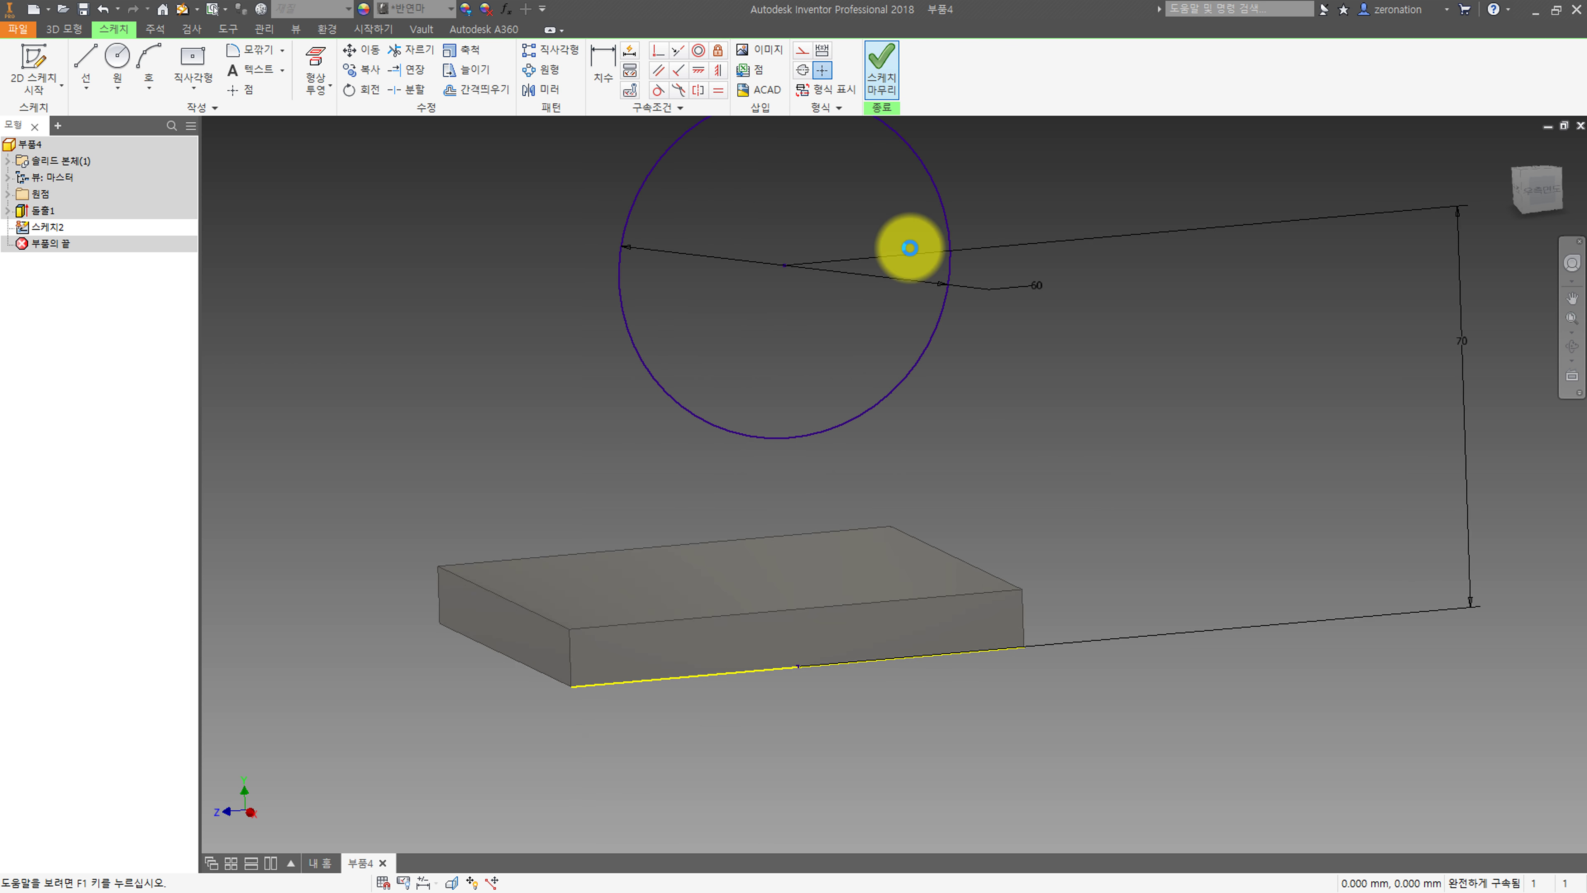
Extrude the circle 54 mm back over the plate using the reversed direction.
click(85, 62)
click(425, 237)
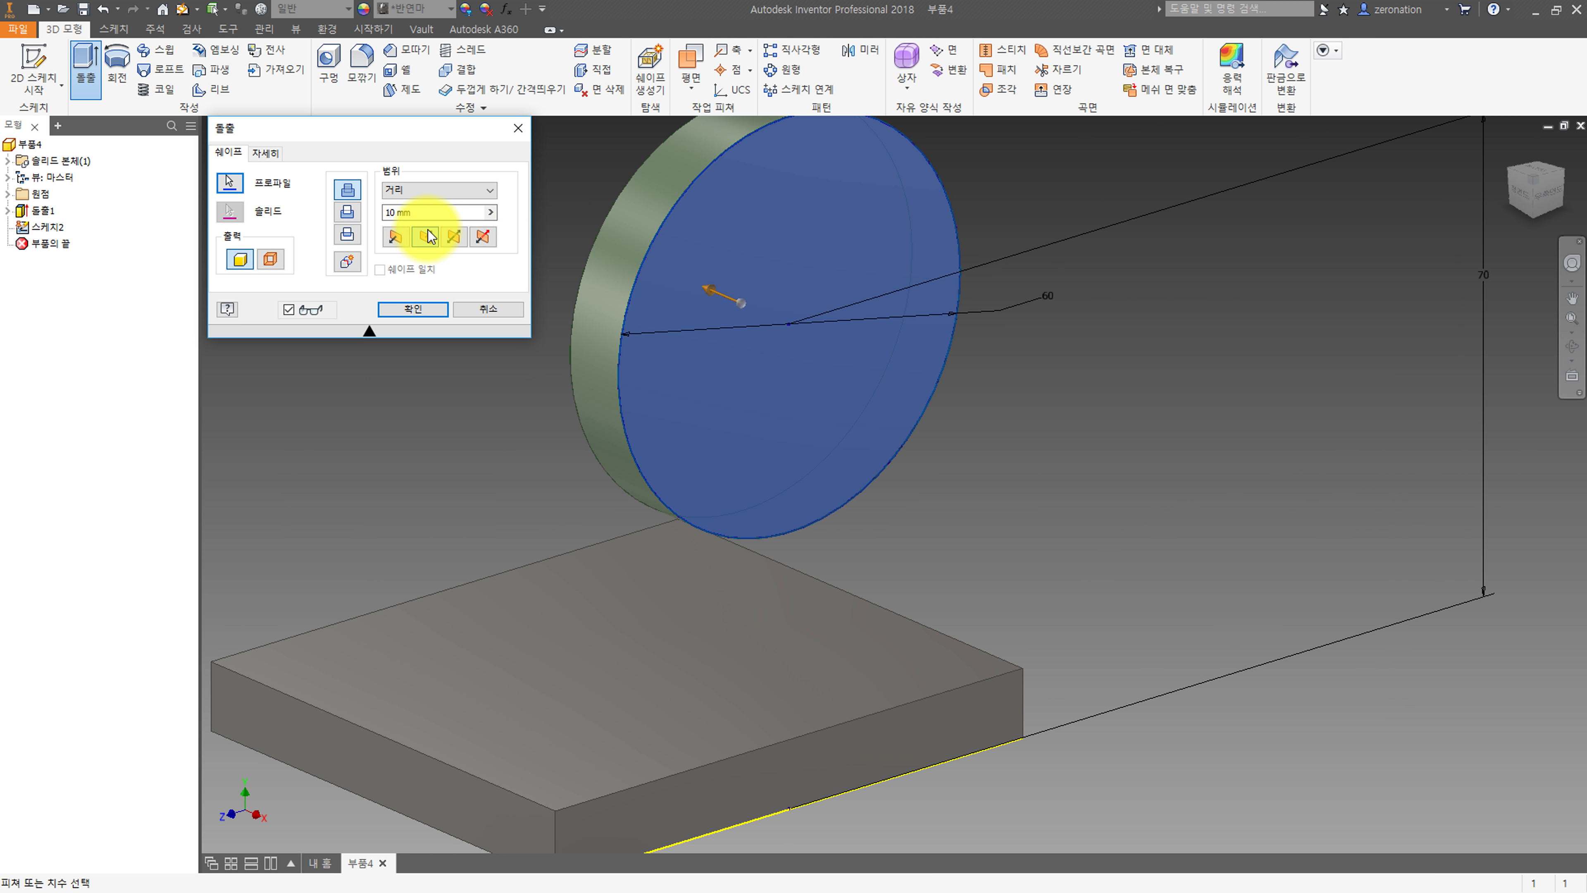
text(54)
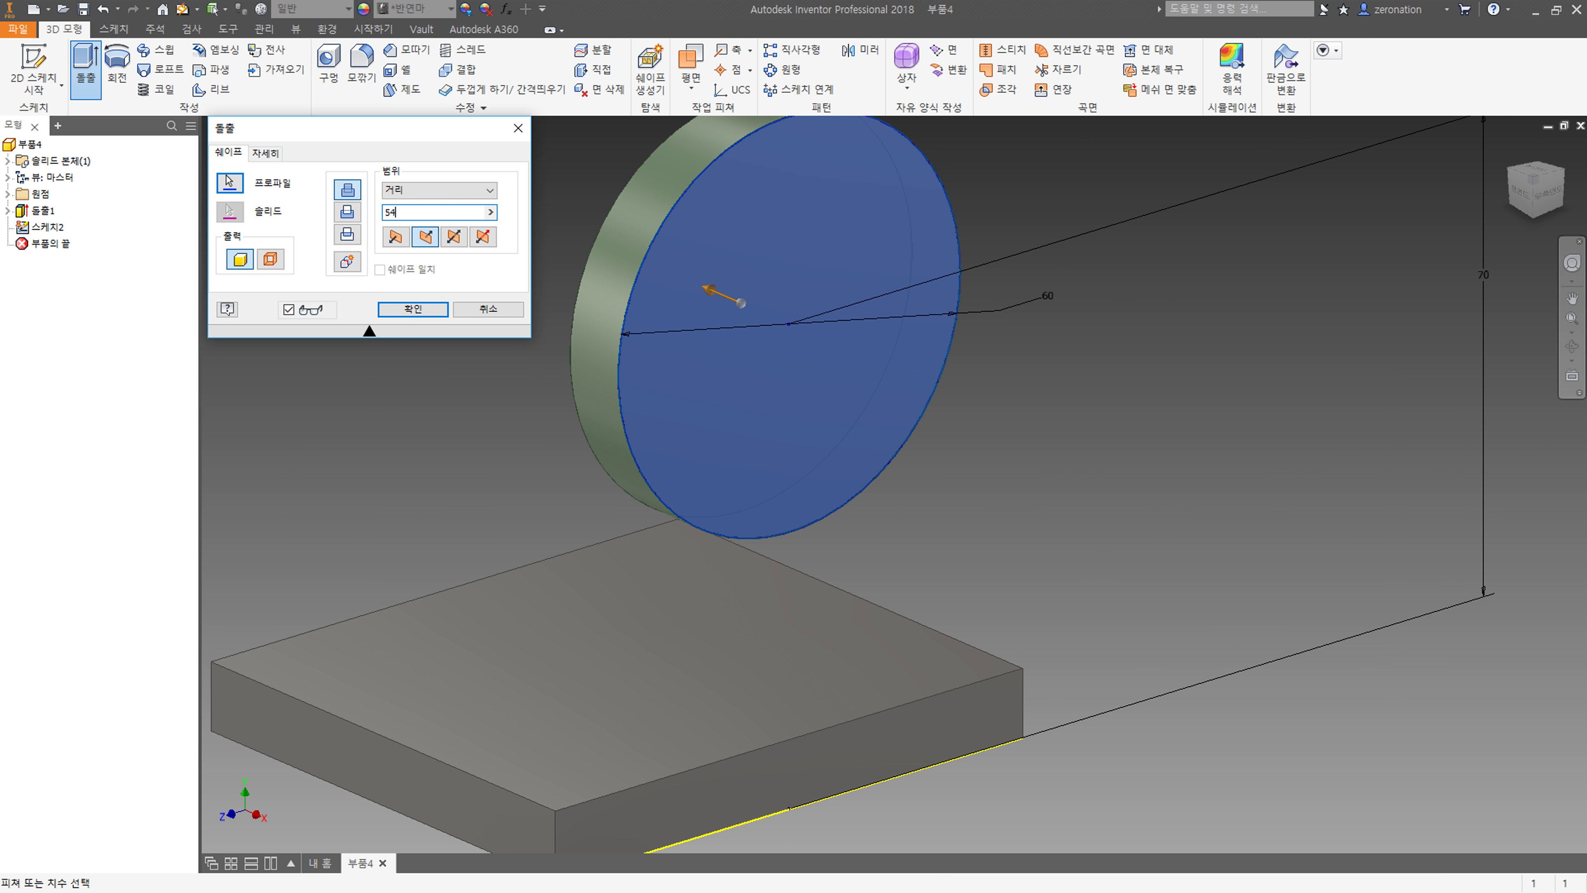
key(Return)
Create a work plane offset -45 mm from the plate's side face opposite the circle's sketch face.
scroll(606, 377, down, 5)
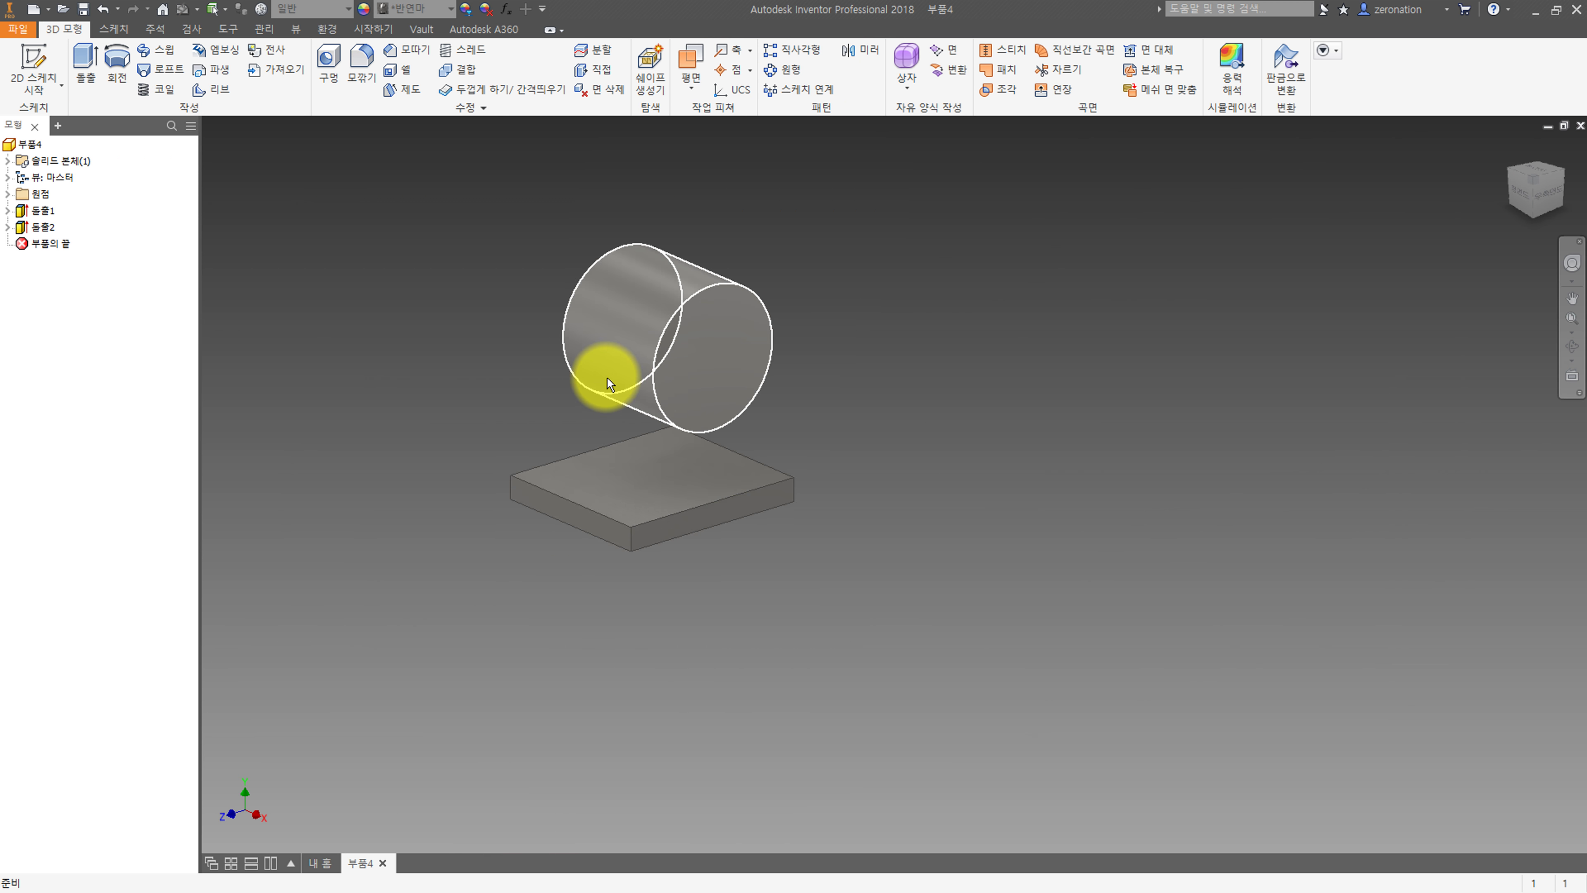
scroll(546, 589, up, 3)
middle_drag(545, 590, 496, 466)
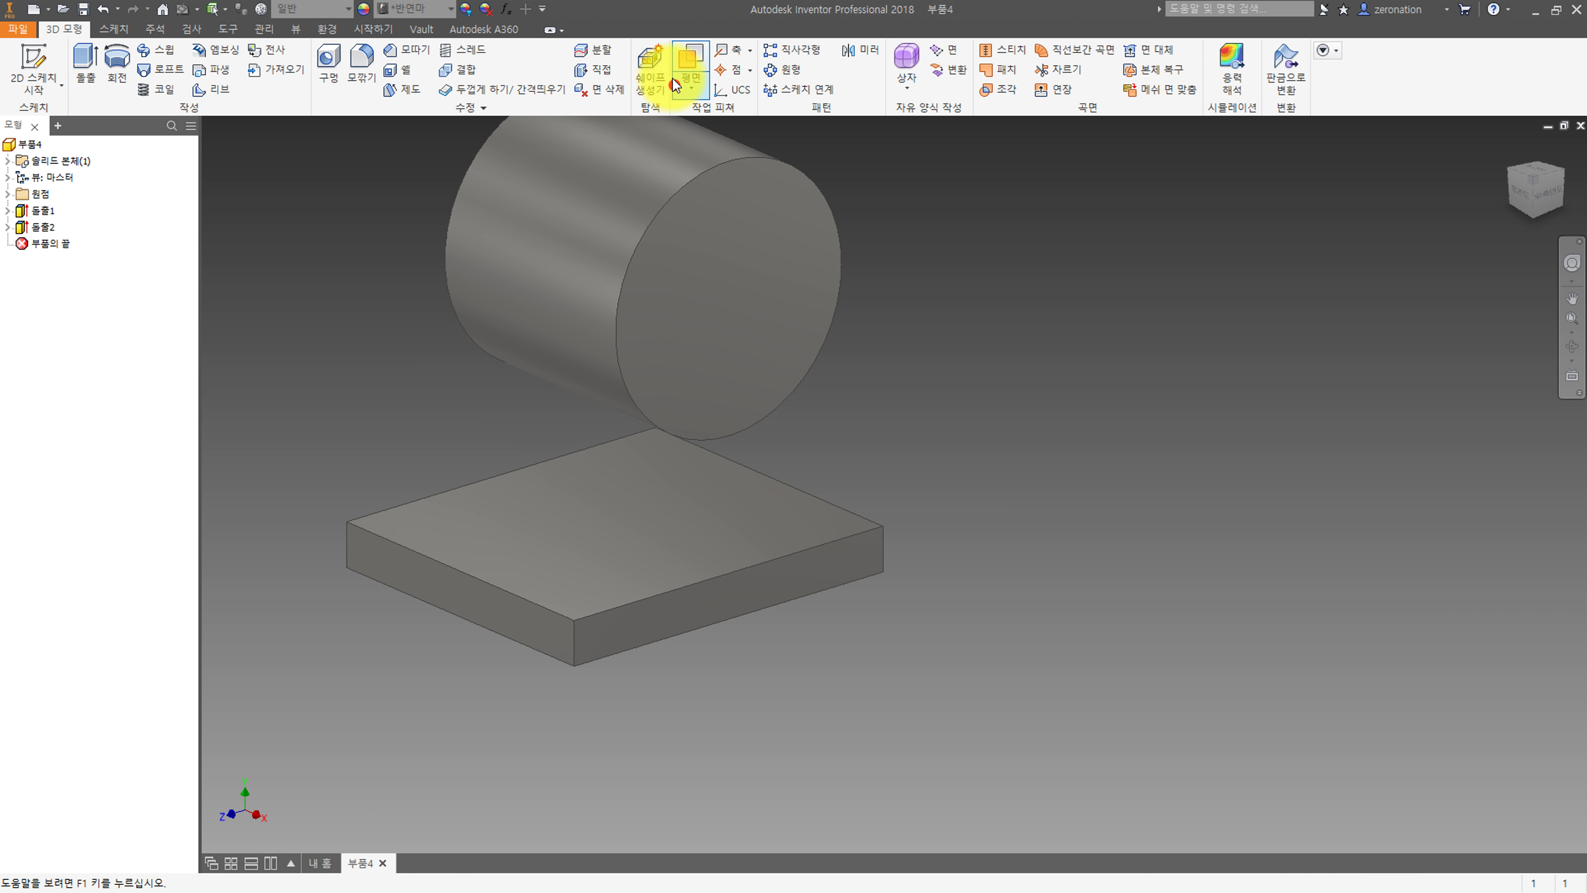
click(691, 83)
click(737, 154)
shift+middle_drag(560, 337, 678, 365)
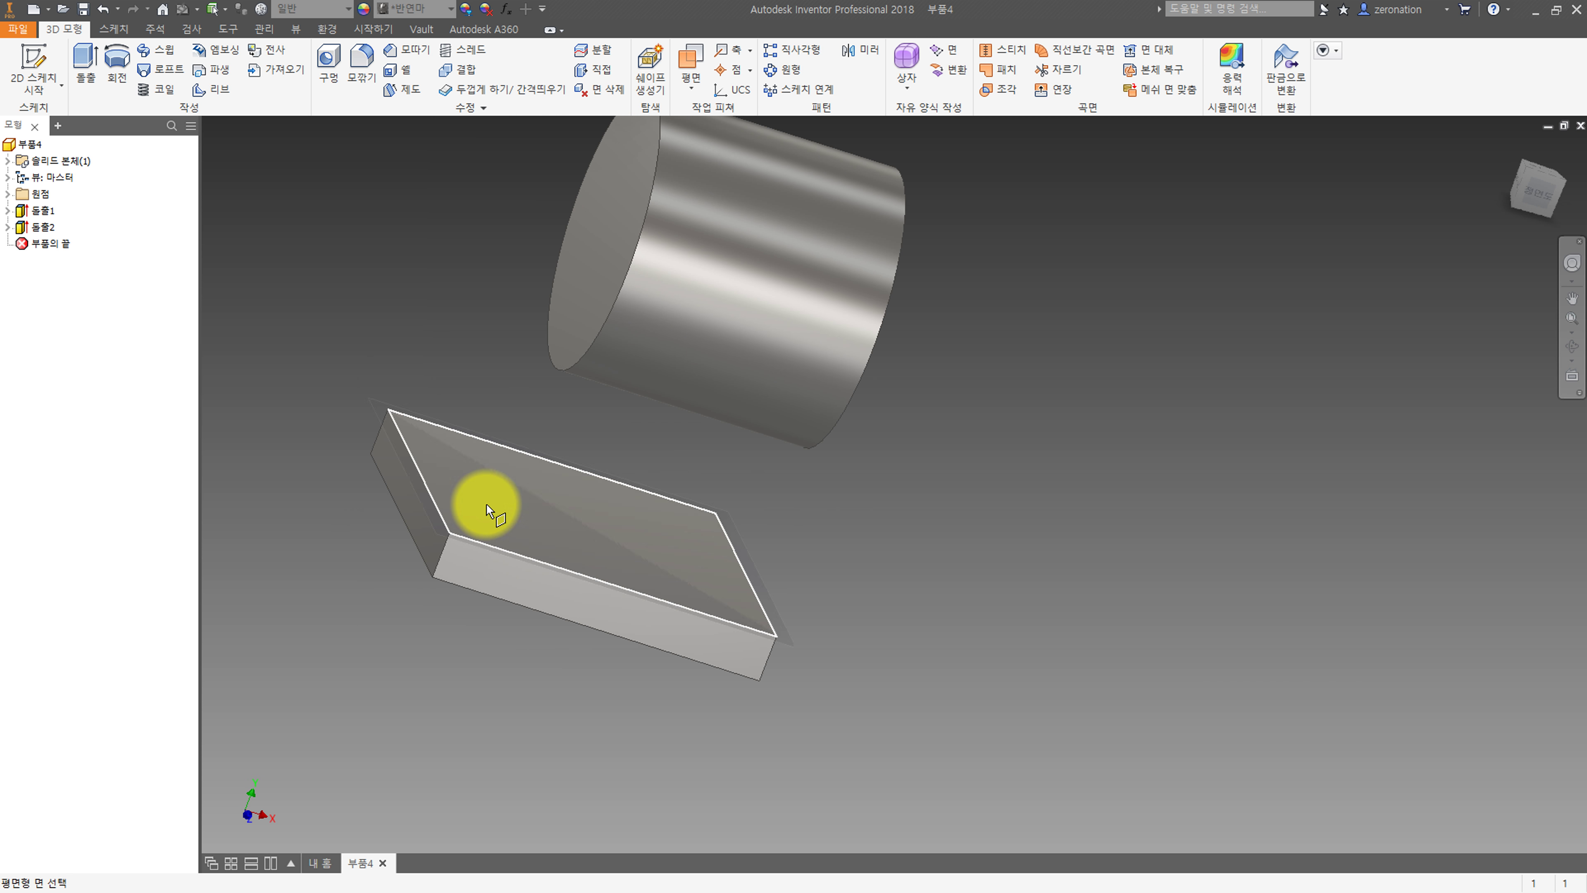
click(428, 526)
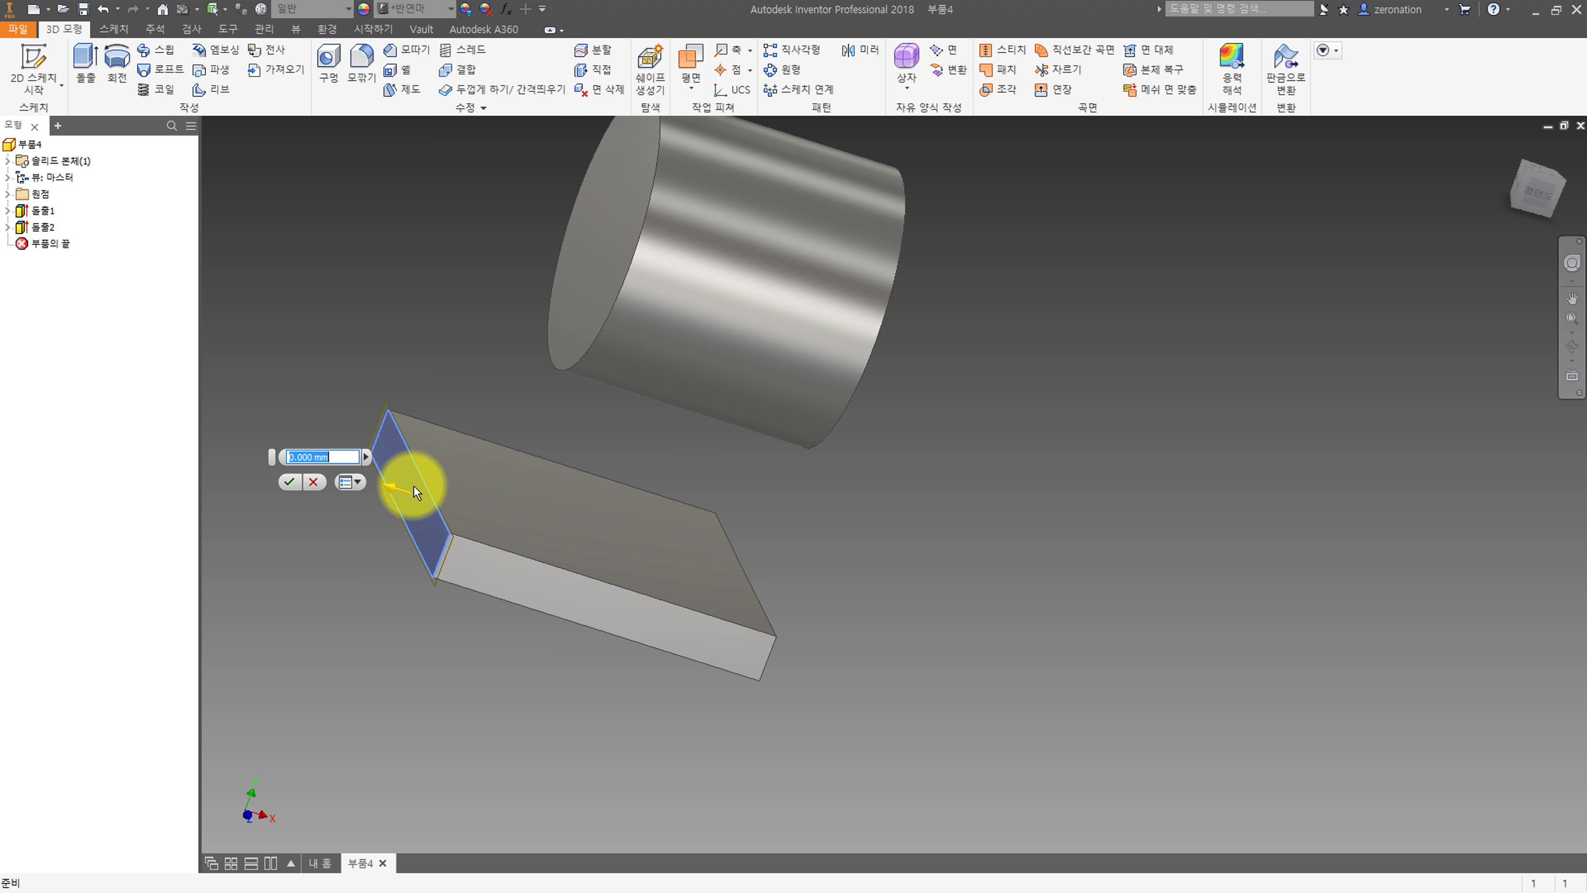
text(-45)
key(Return)
Start a sketch on the work plane and project the plate's top edge and the cylinder's circular outline into it.
mouse_move(413, 484)
shift+middle_down()
mouse_move(673, 422)
mouse_move(561, 436)
mouse_move(520, 411)
shift+middle_up()
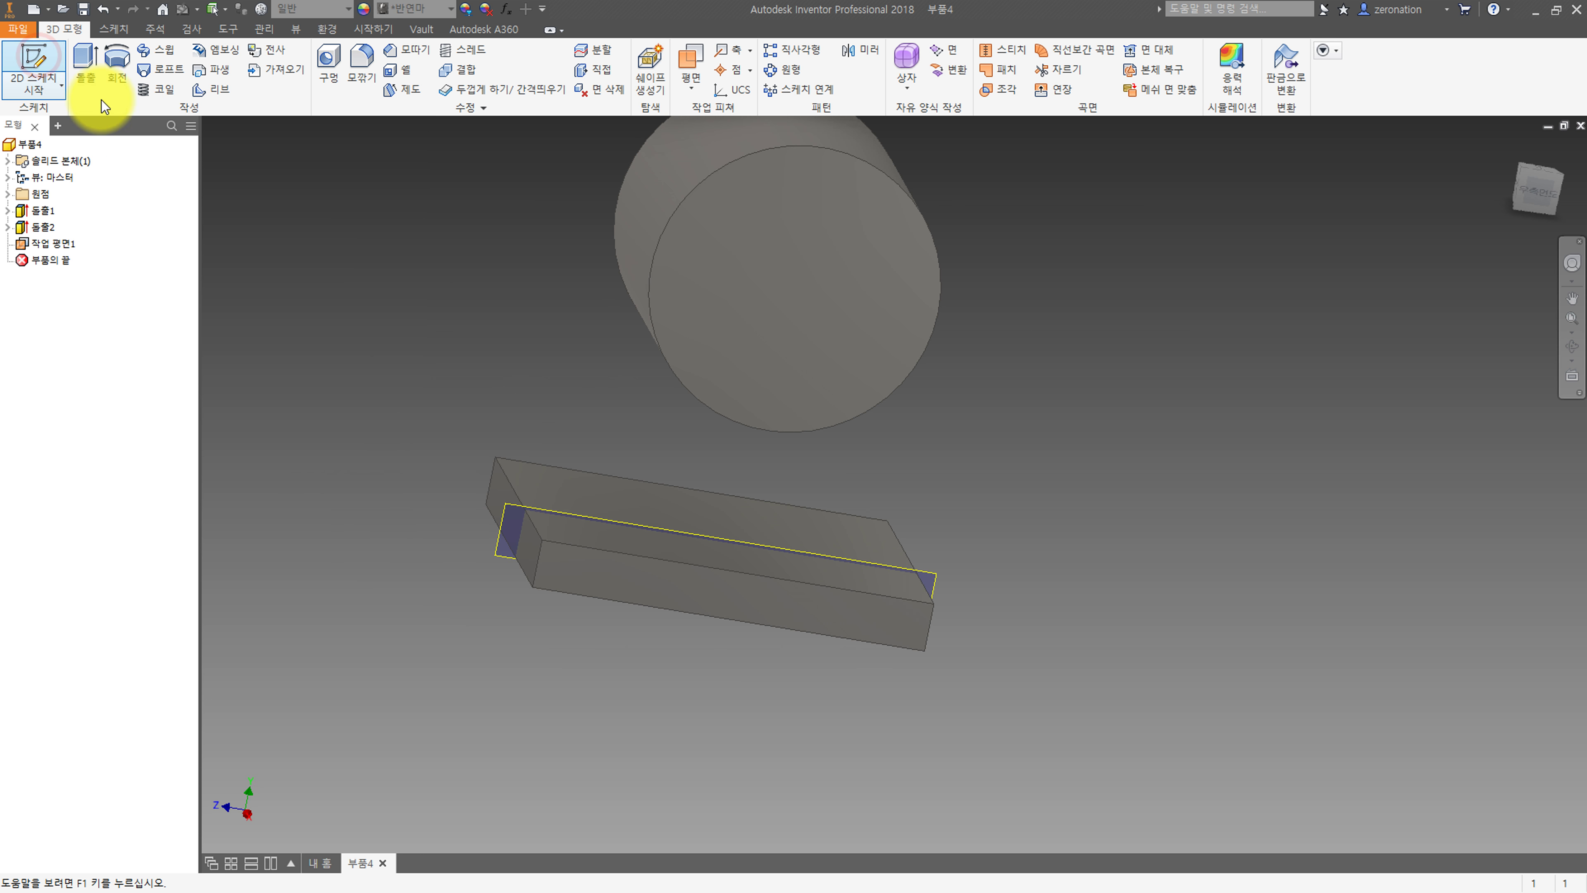
click(39, 61)
click(501, 518)
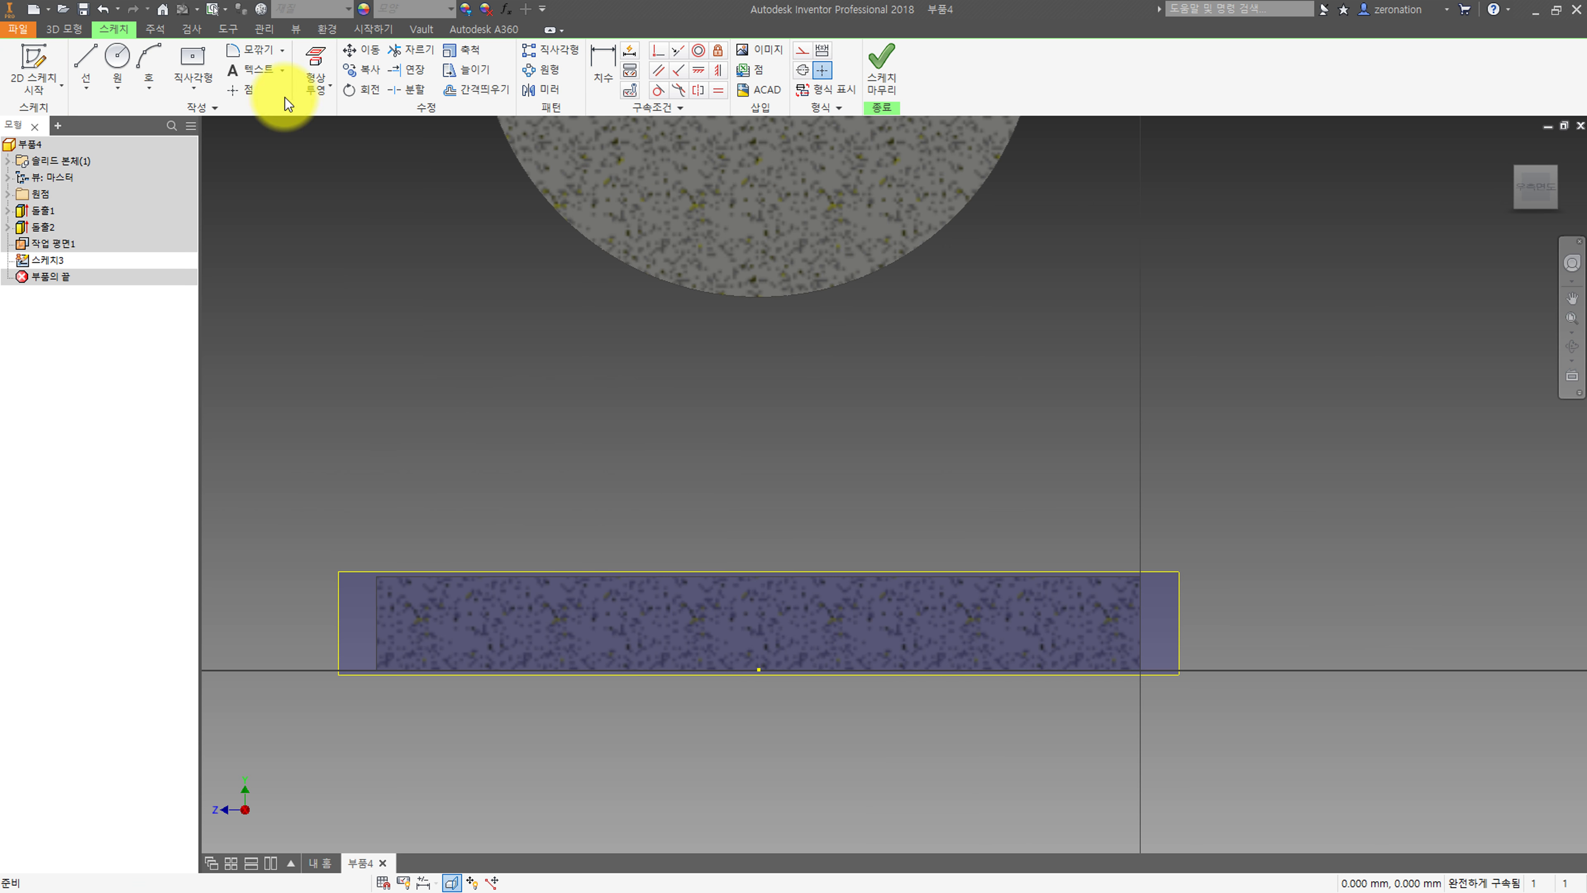
click(315, 63)
click(519, 576)
key(Escape)
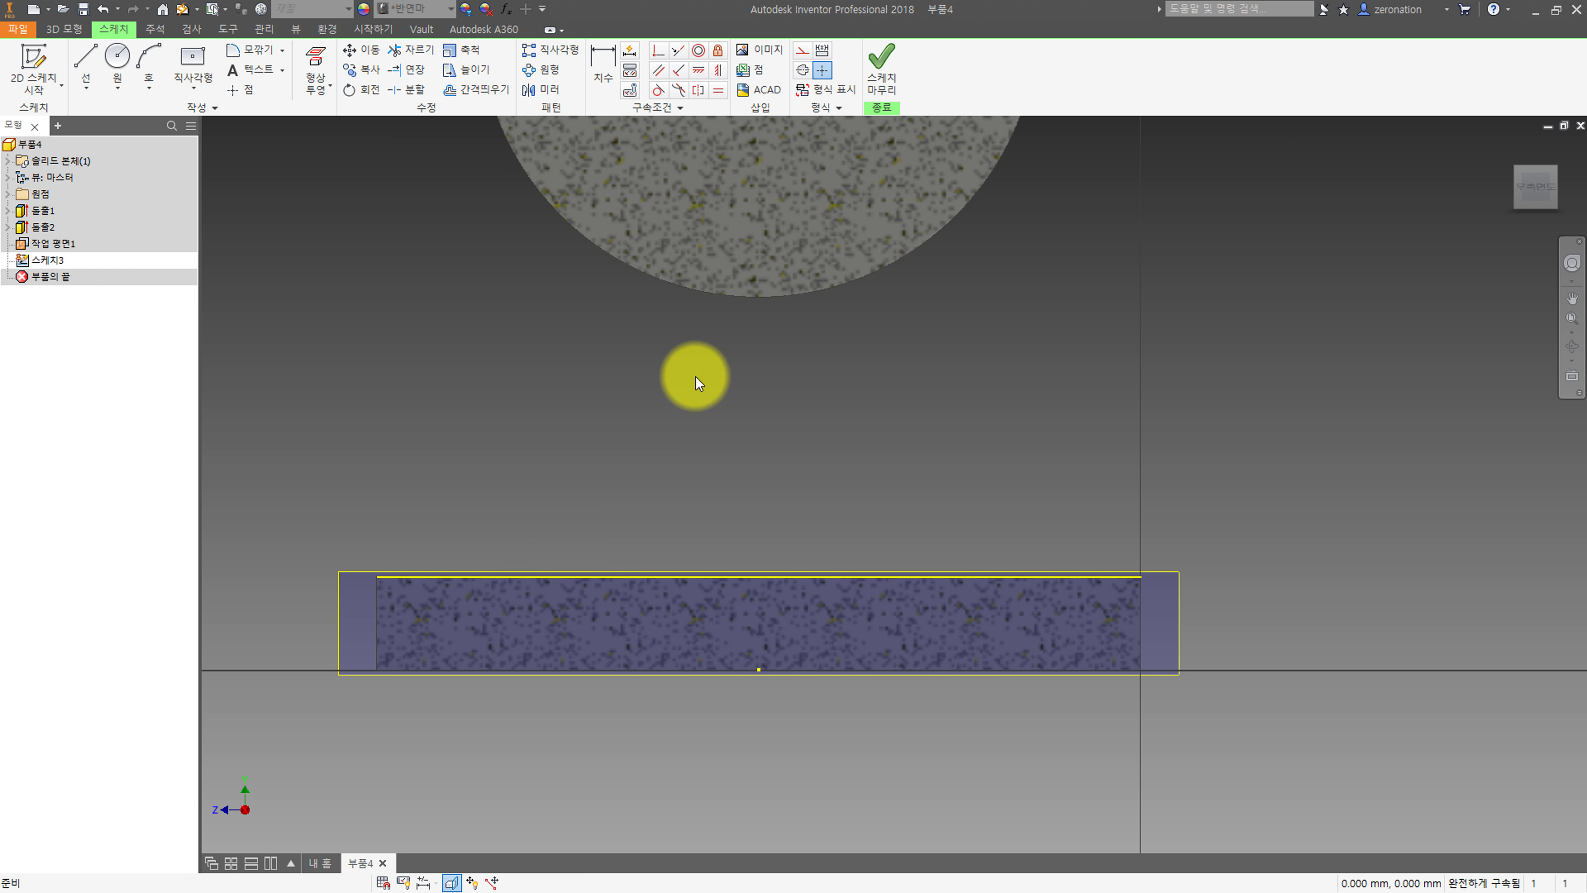
key(p)
click(651, 263)
key(Escape)
middle_drag(723, 367, 633, 425)
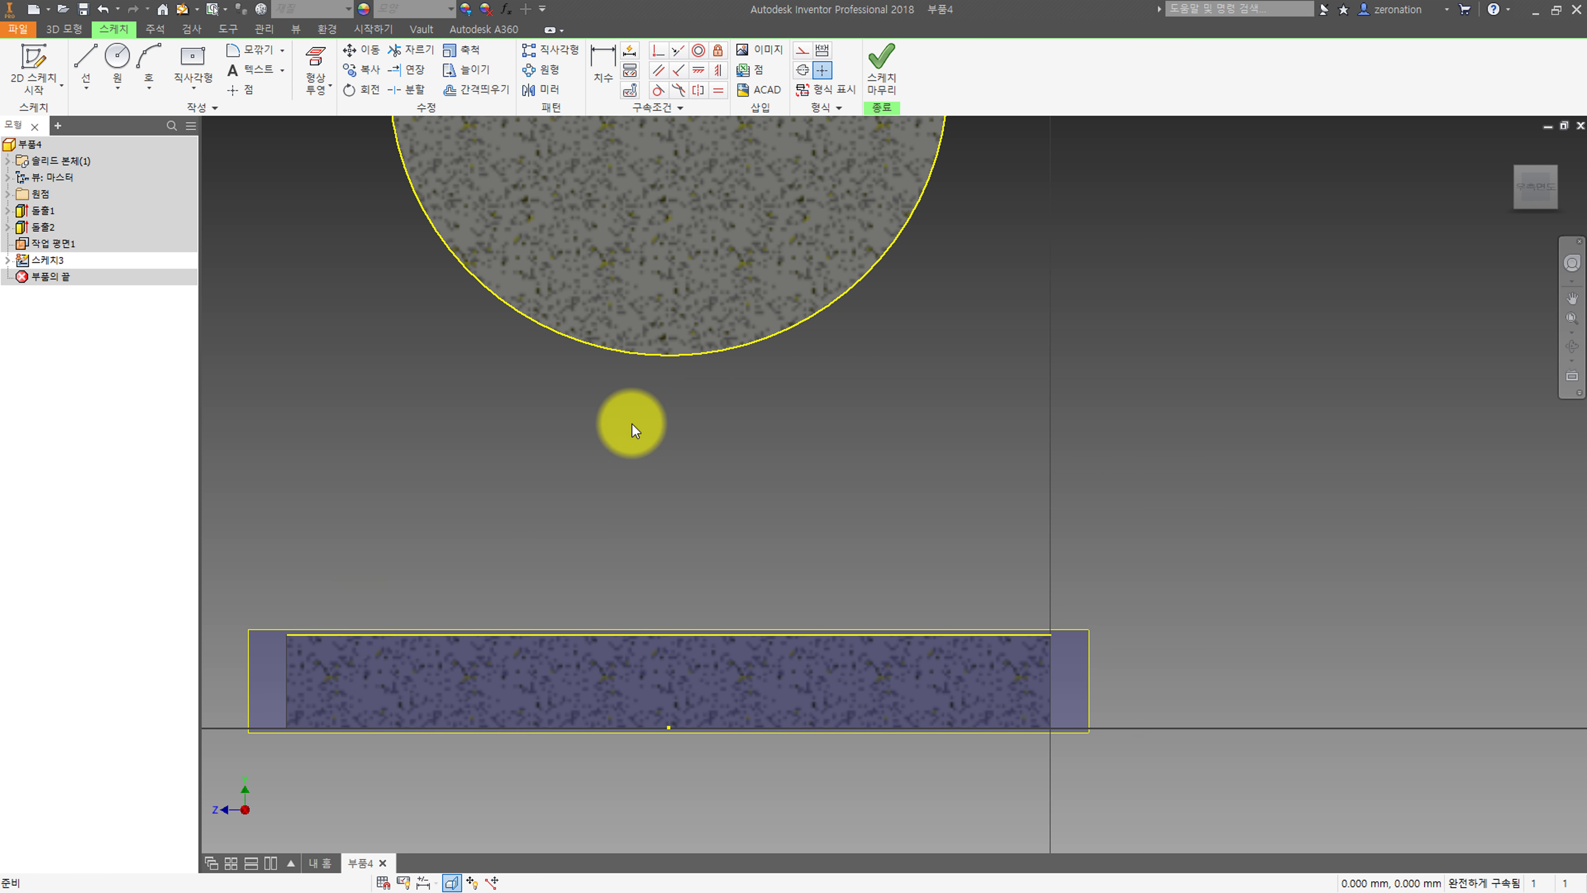
Draw two slightly inclined lines rising from the plate's top edge, one on each side of the cylinder.
click(86, 65)
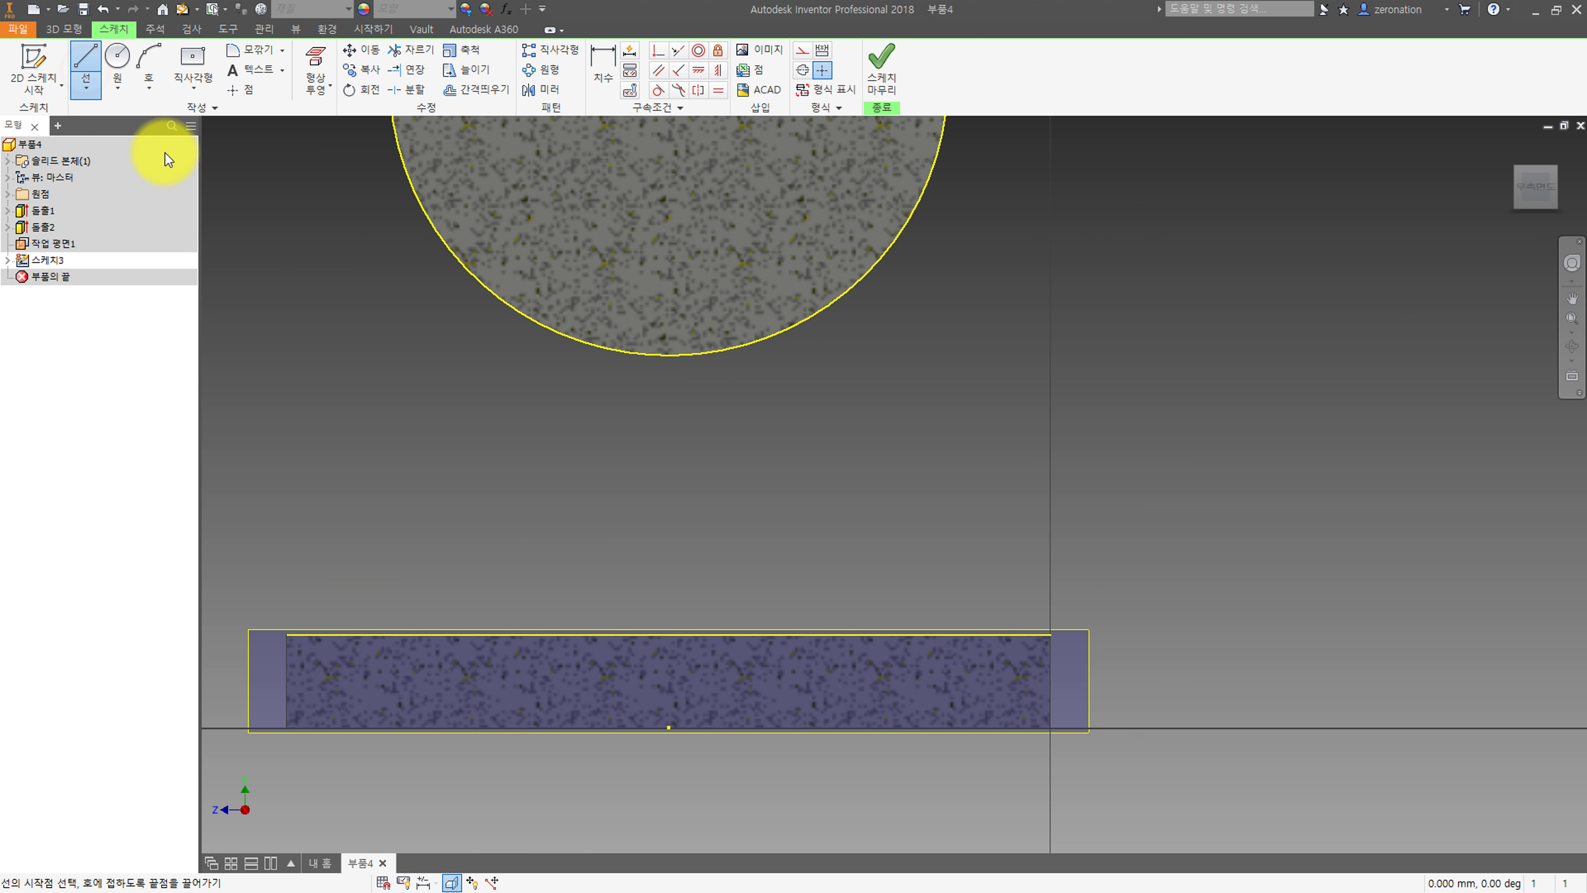
click(338, 636)
double_click(425, 172)
scroll(425, 188, down, 2)
click(795, 593)
double_click(777, 178)
key(Escape)
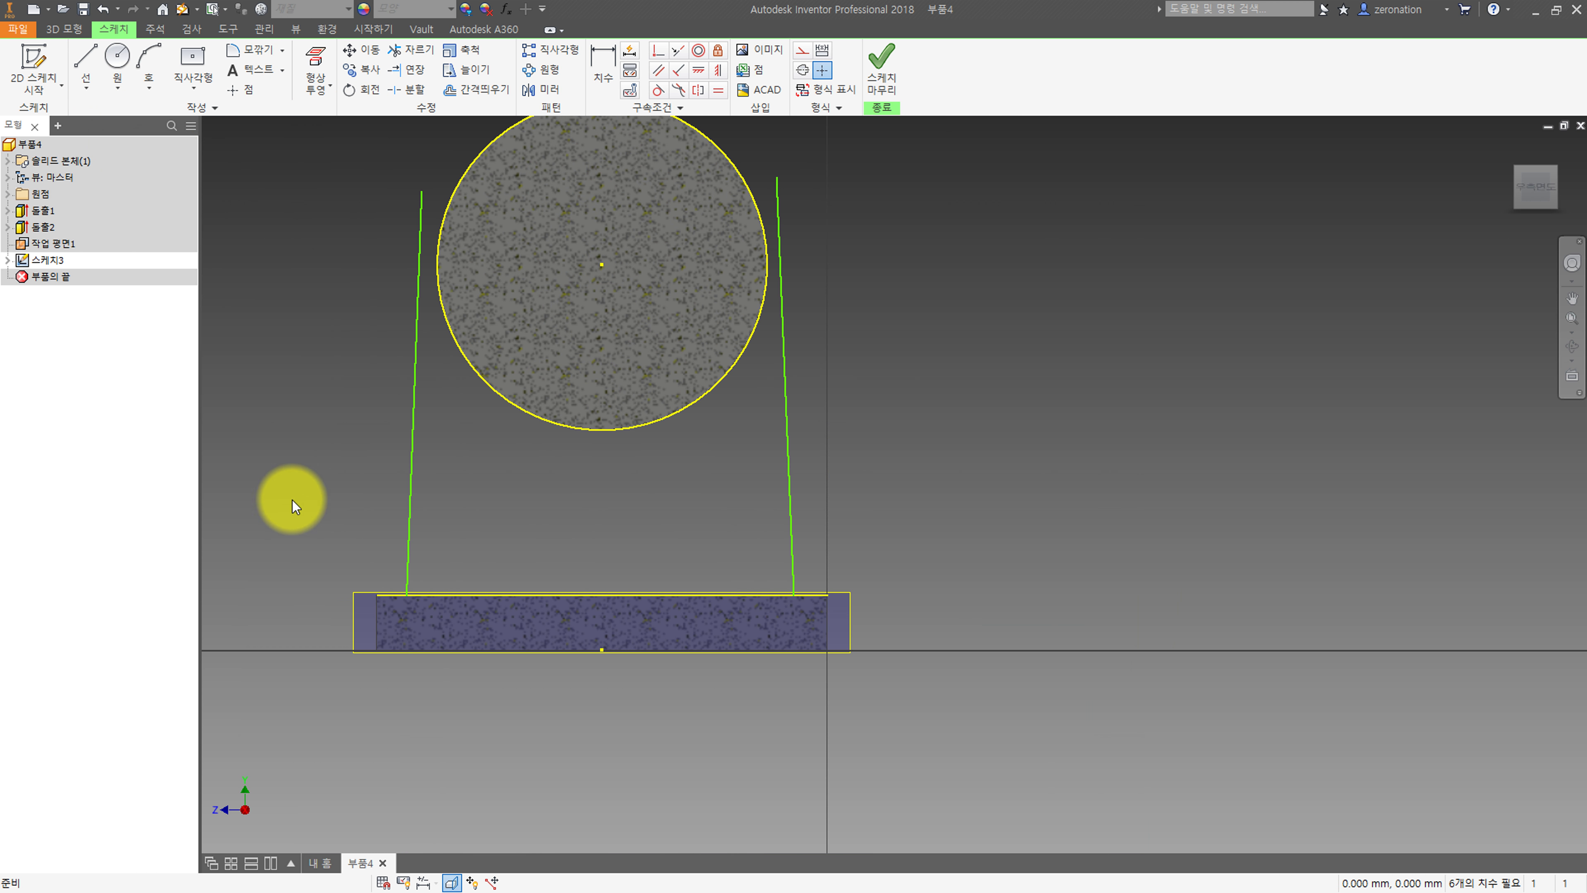
Dimension the lower end of the left line 9 mm from the plate's left edge.
key(d)
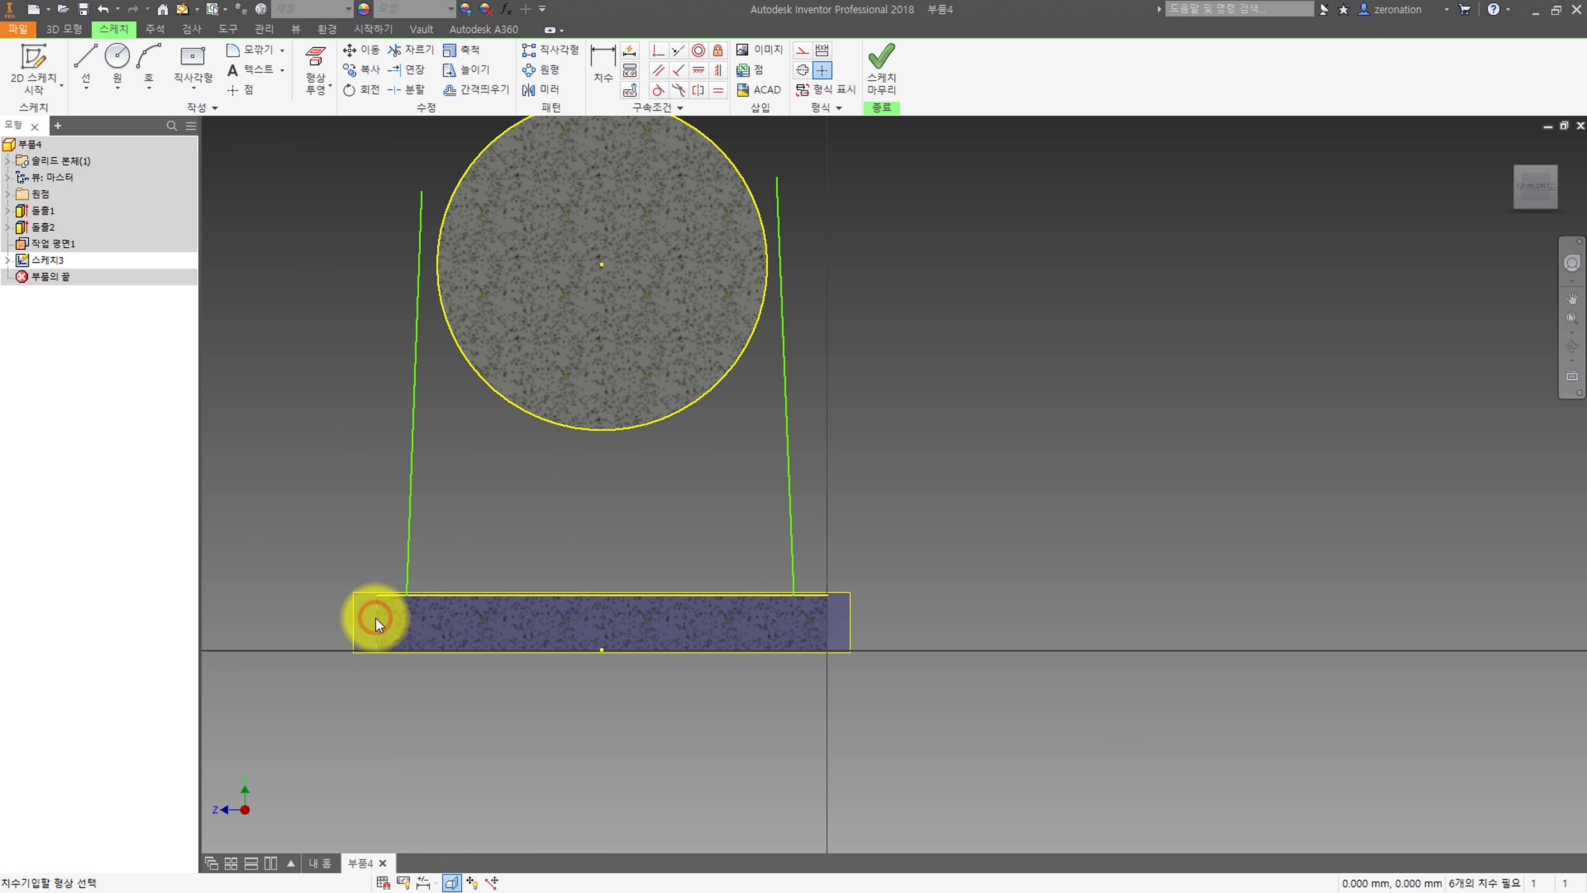
click(376, 618)
click(399, 705)
text(9)
key(Return)
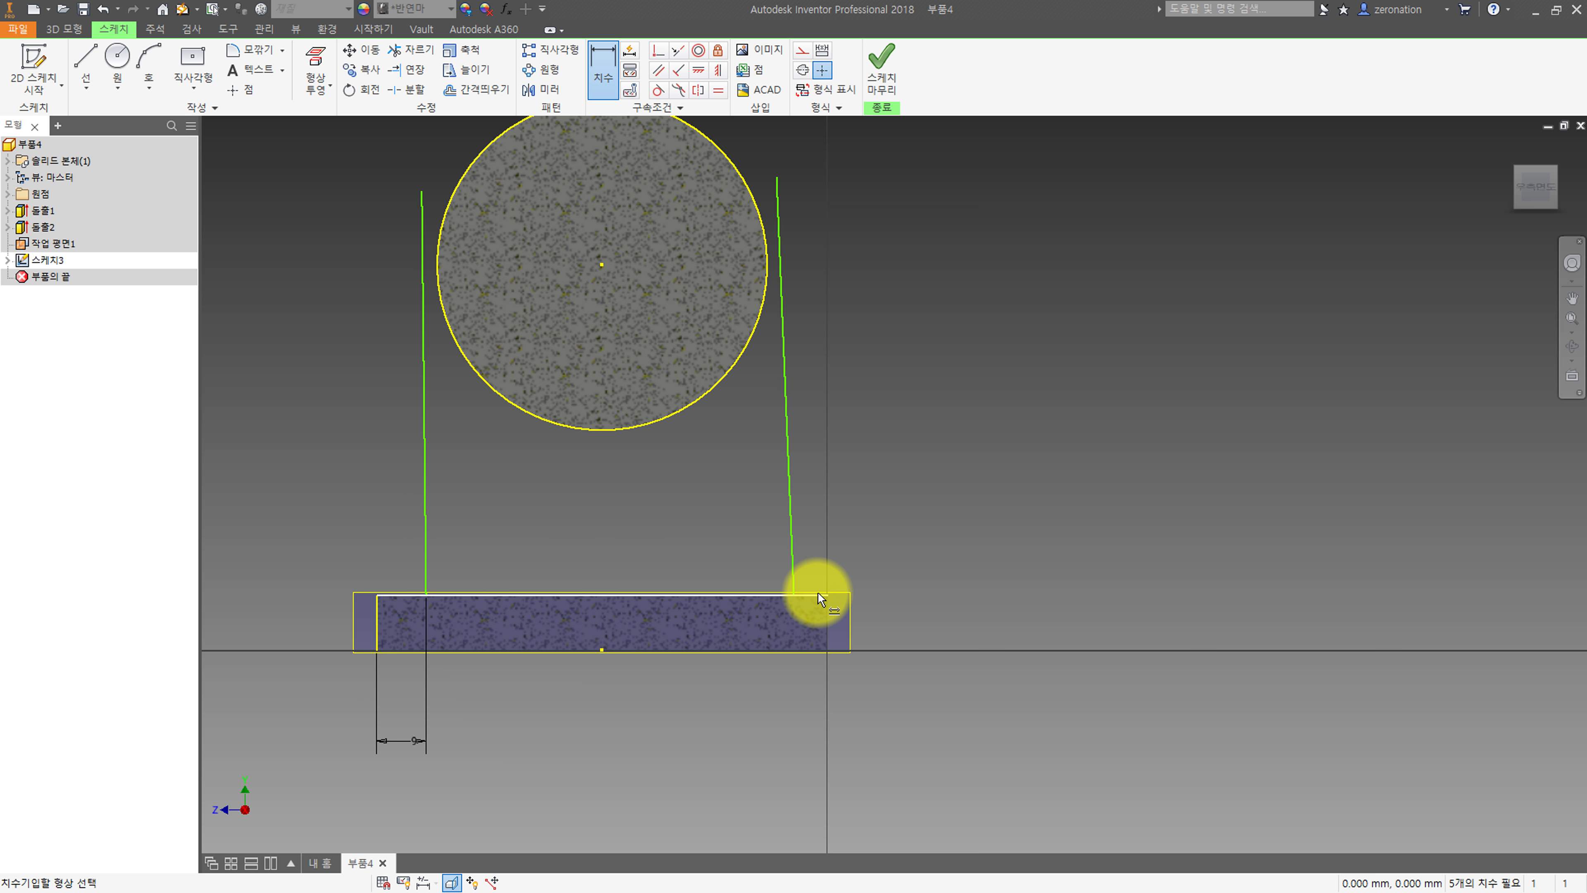
Dimension the lower end of the right line 9 mm from the plate's right edge.
click(794, 596)
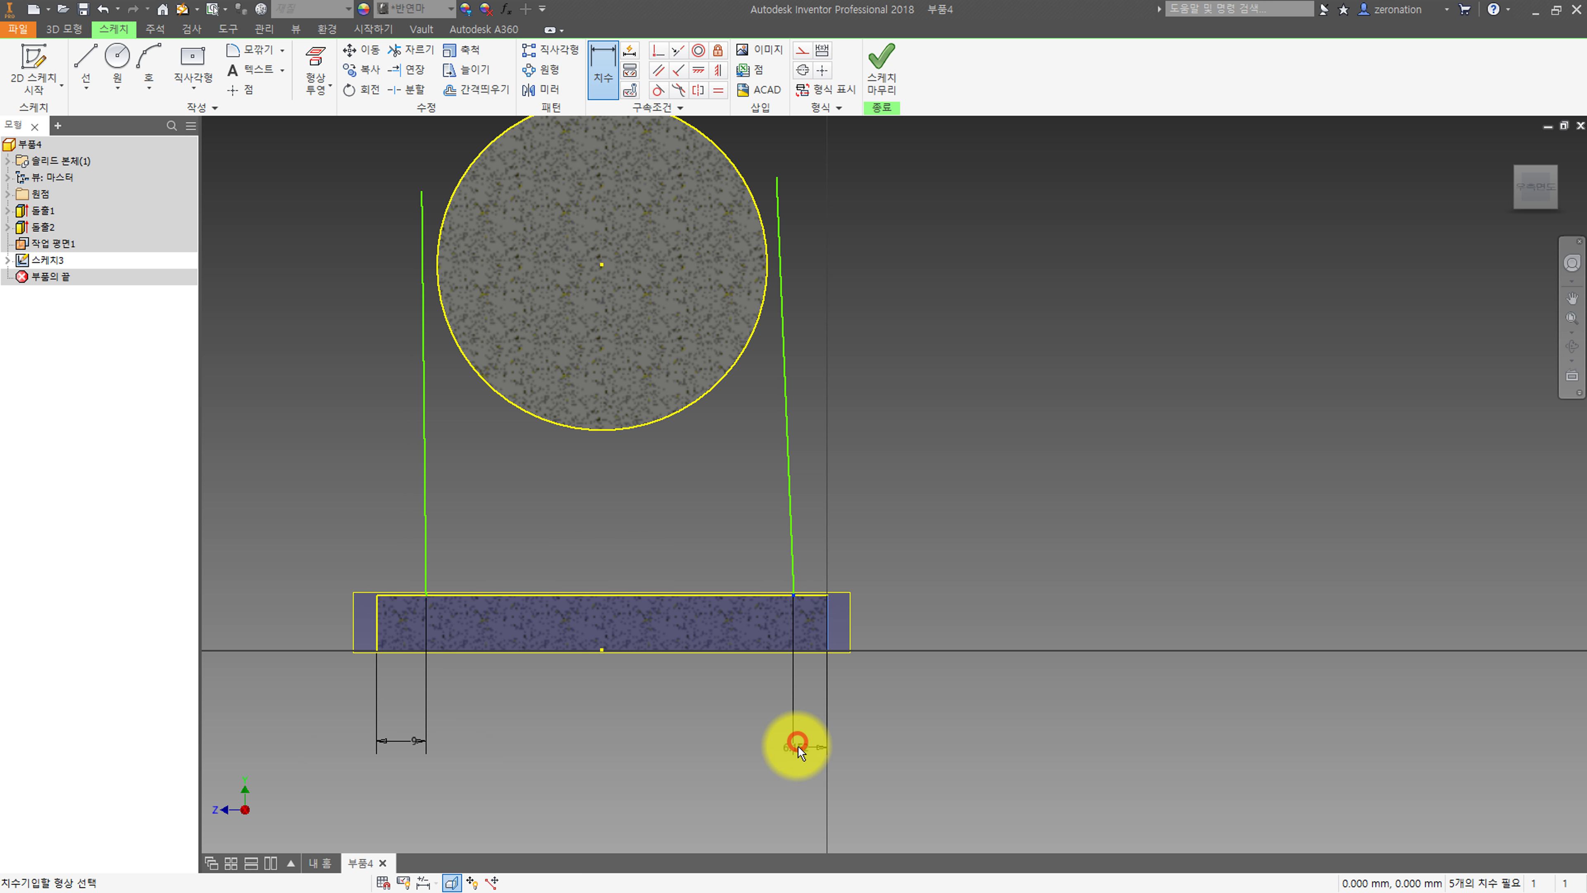
click(798, 739)
text(9)
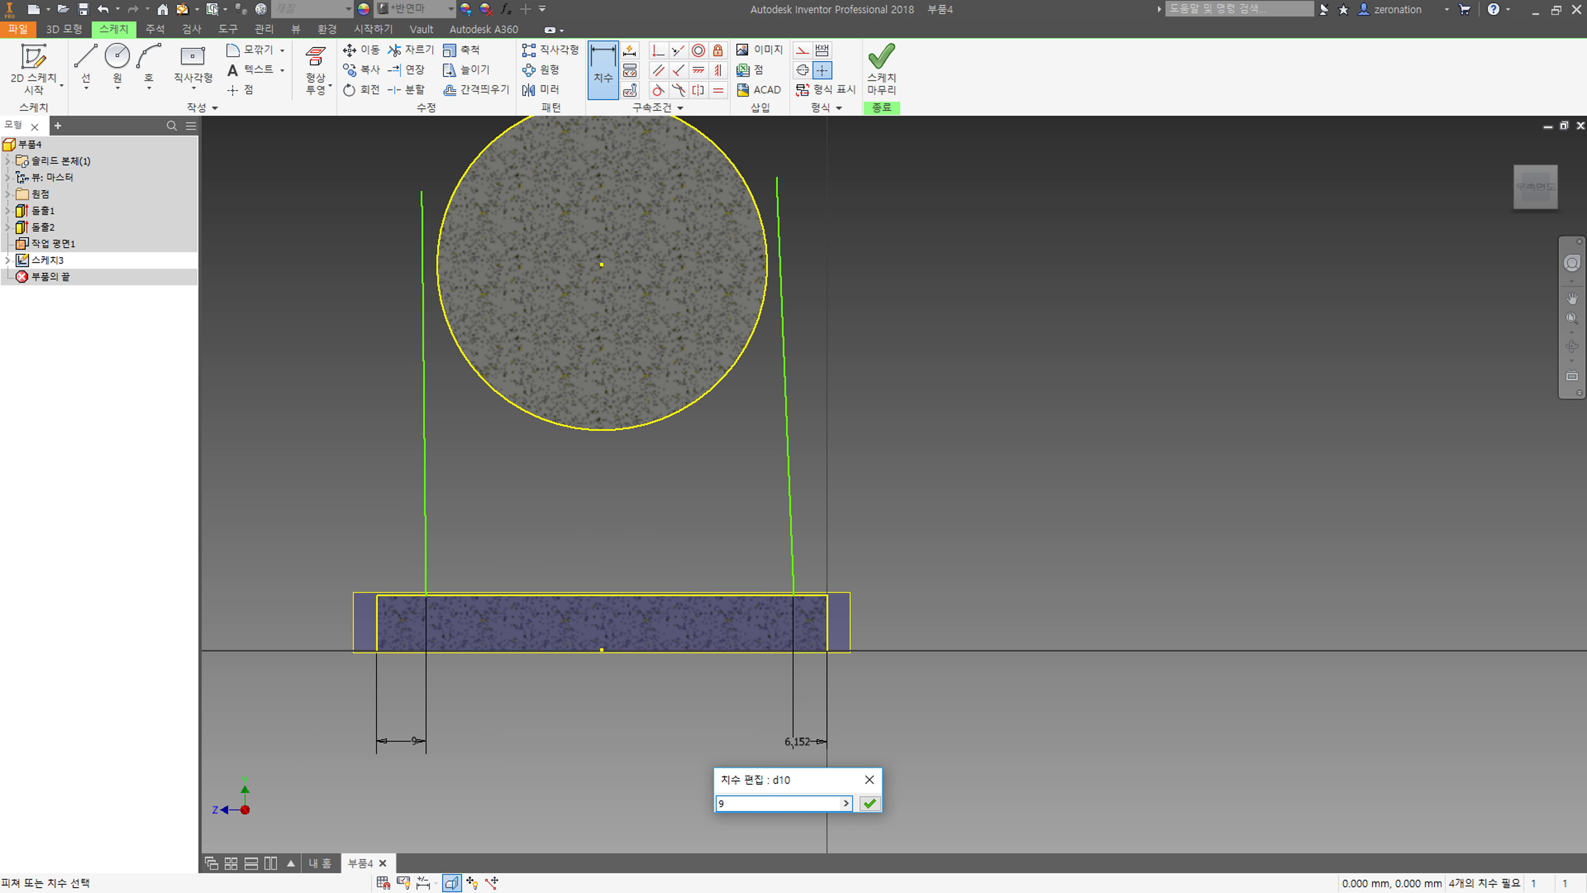
key(Return)
key(Escape)
Tilt both lines' upper ends inward toward the circle and set the left line's angle to the plate's left edge to 9 degrees.
drag(778, 179, 753, 166)
mouse_move(424, 189)
mouse_down()
mouse_move(445, 184)
mouse_move(422, 170)
mouse_move(437, 172)
mouse_up()
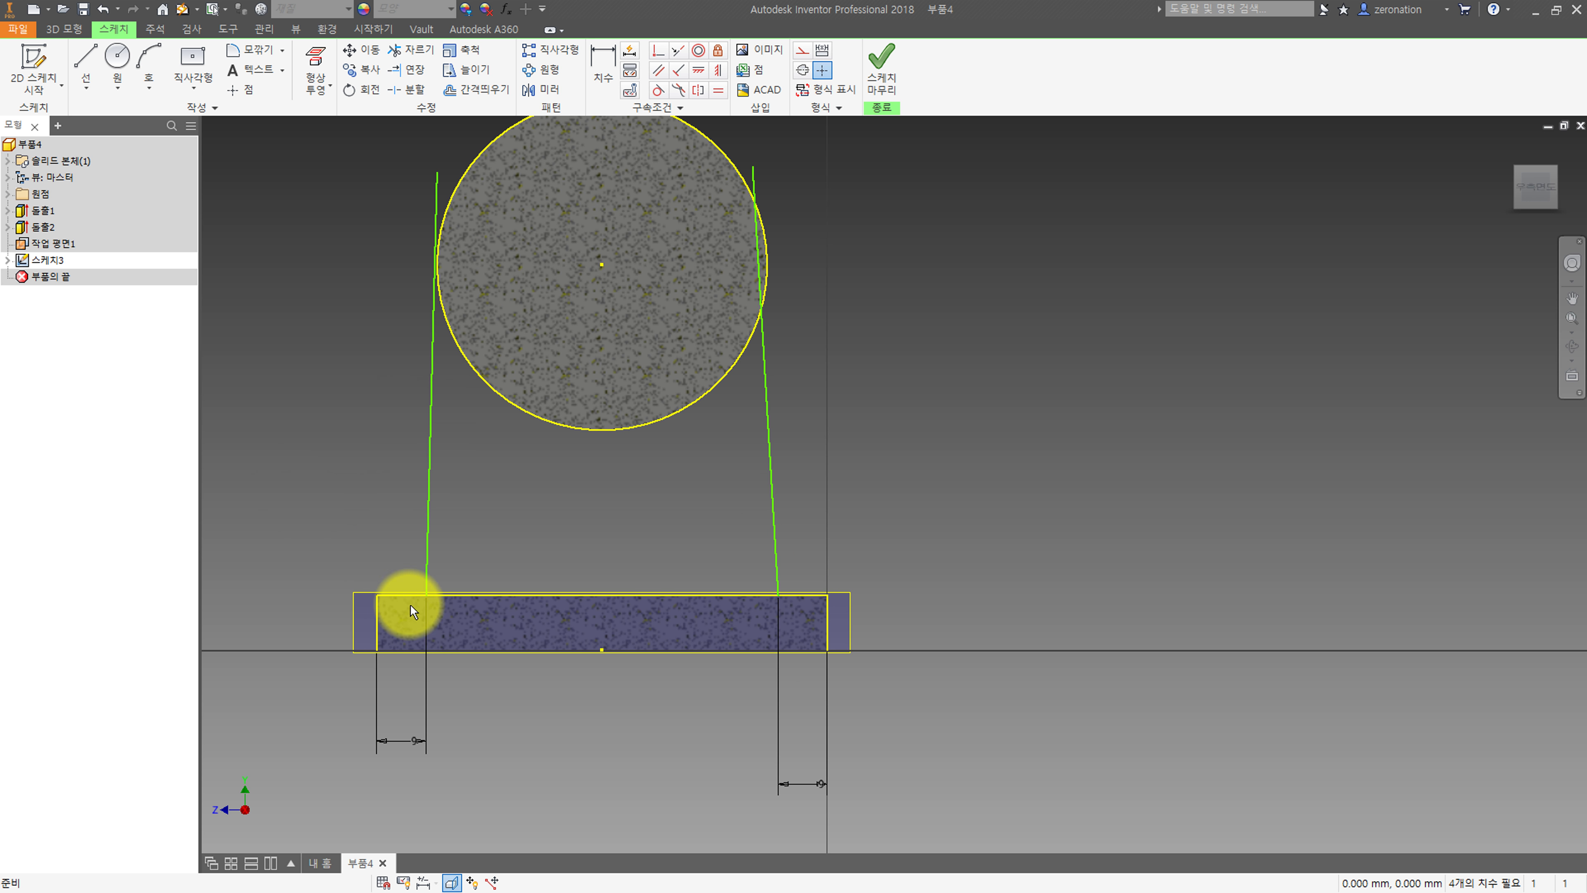
key(d)
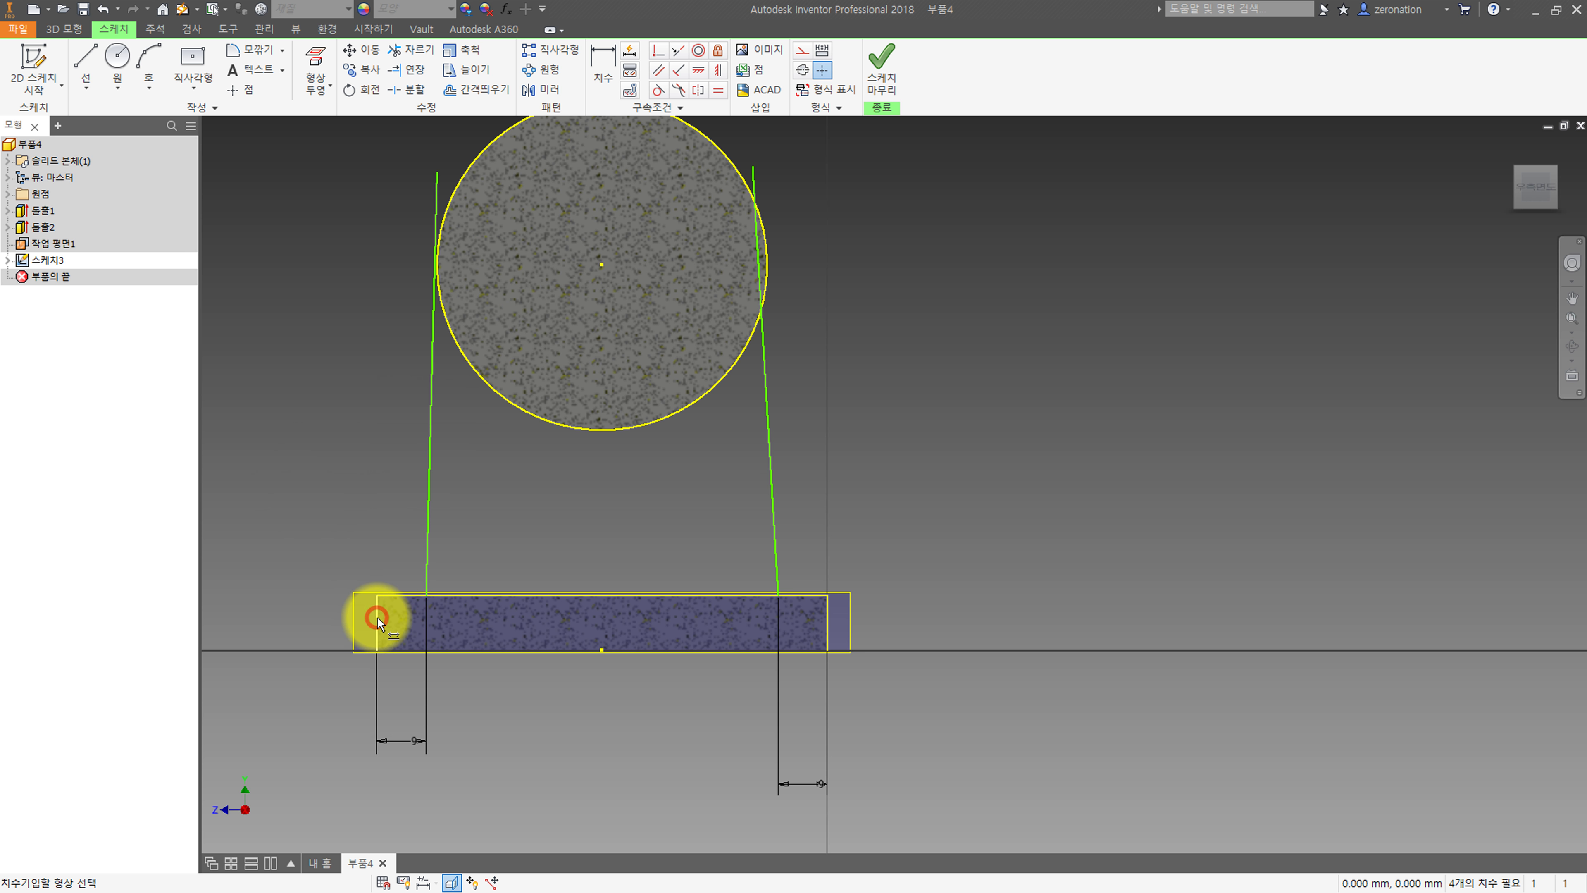
click(377, 616)
click(430, 526)
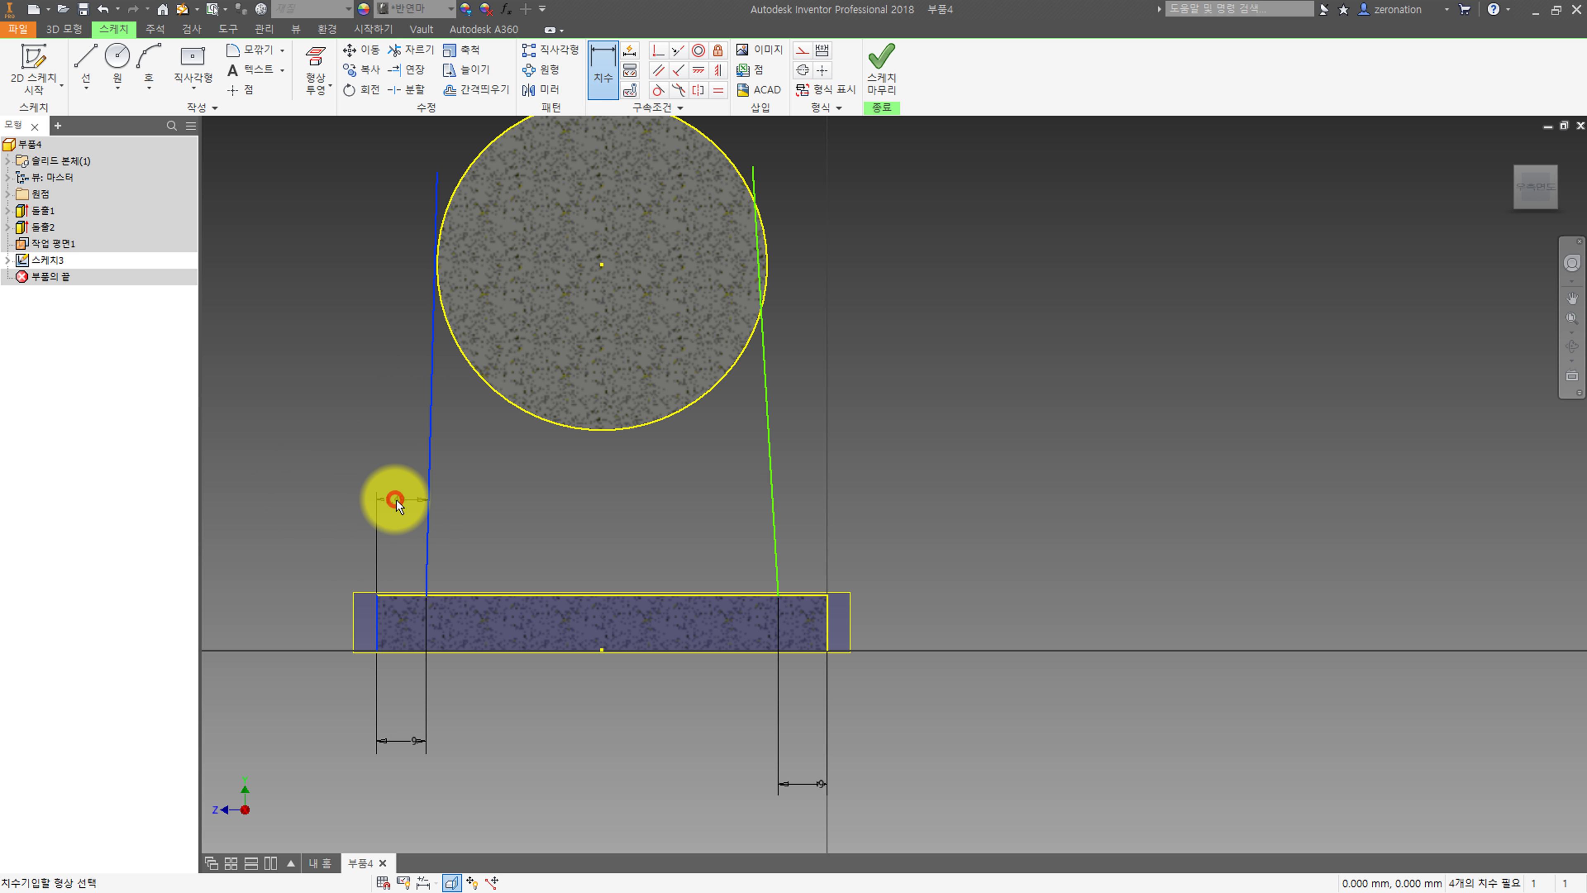
click(396, 499)
text(9)
key(Return)
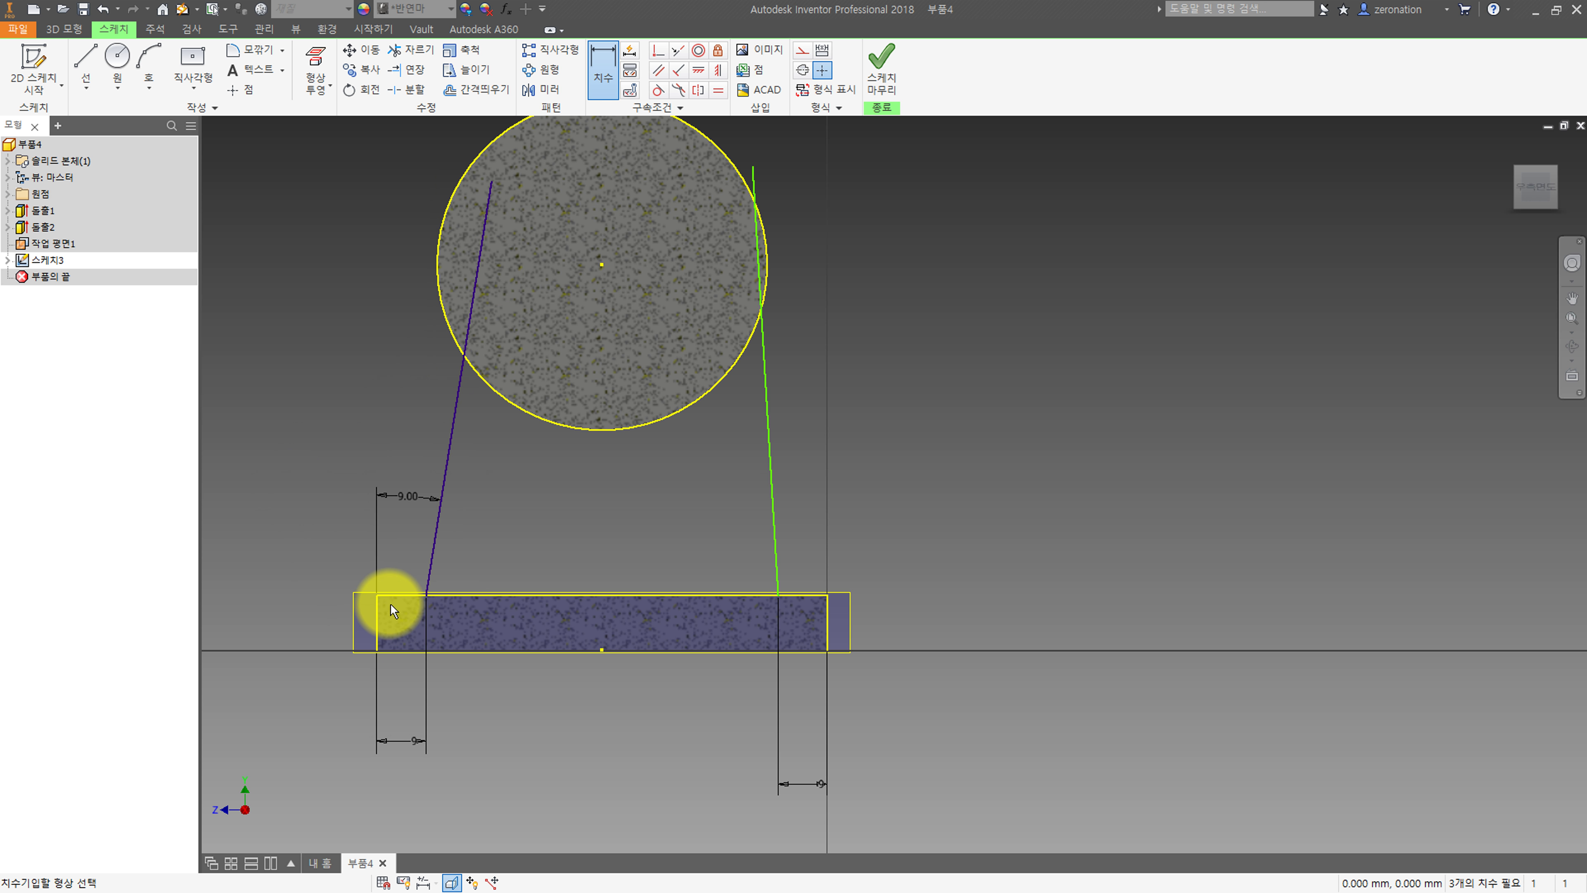
Inspect the line sketch against the plate and cylinder outside sketch mode, and reopen it for editing.
mouse_move(407, 588)
shift+middle_down()
mouse_move(468, 628)
mouse_move(412, 592)
mouse_move(453, 574)
mouse_move(441, 560)
shift+middle_up()
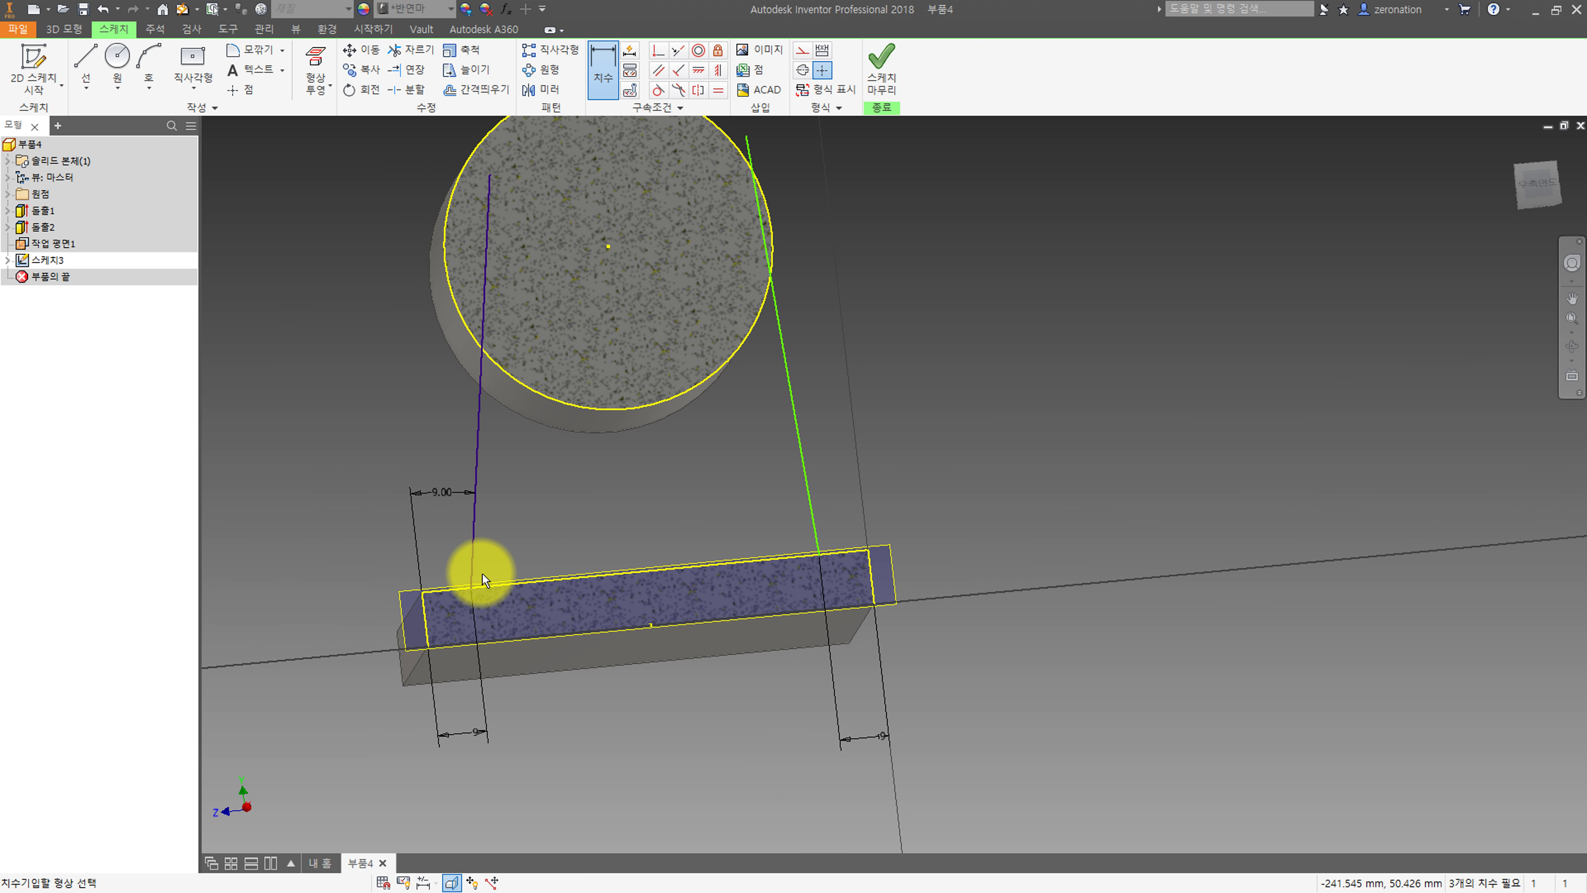
shift+middle_drag(510, 567, 595, 614)
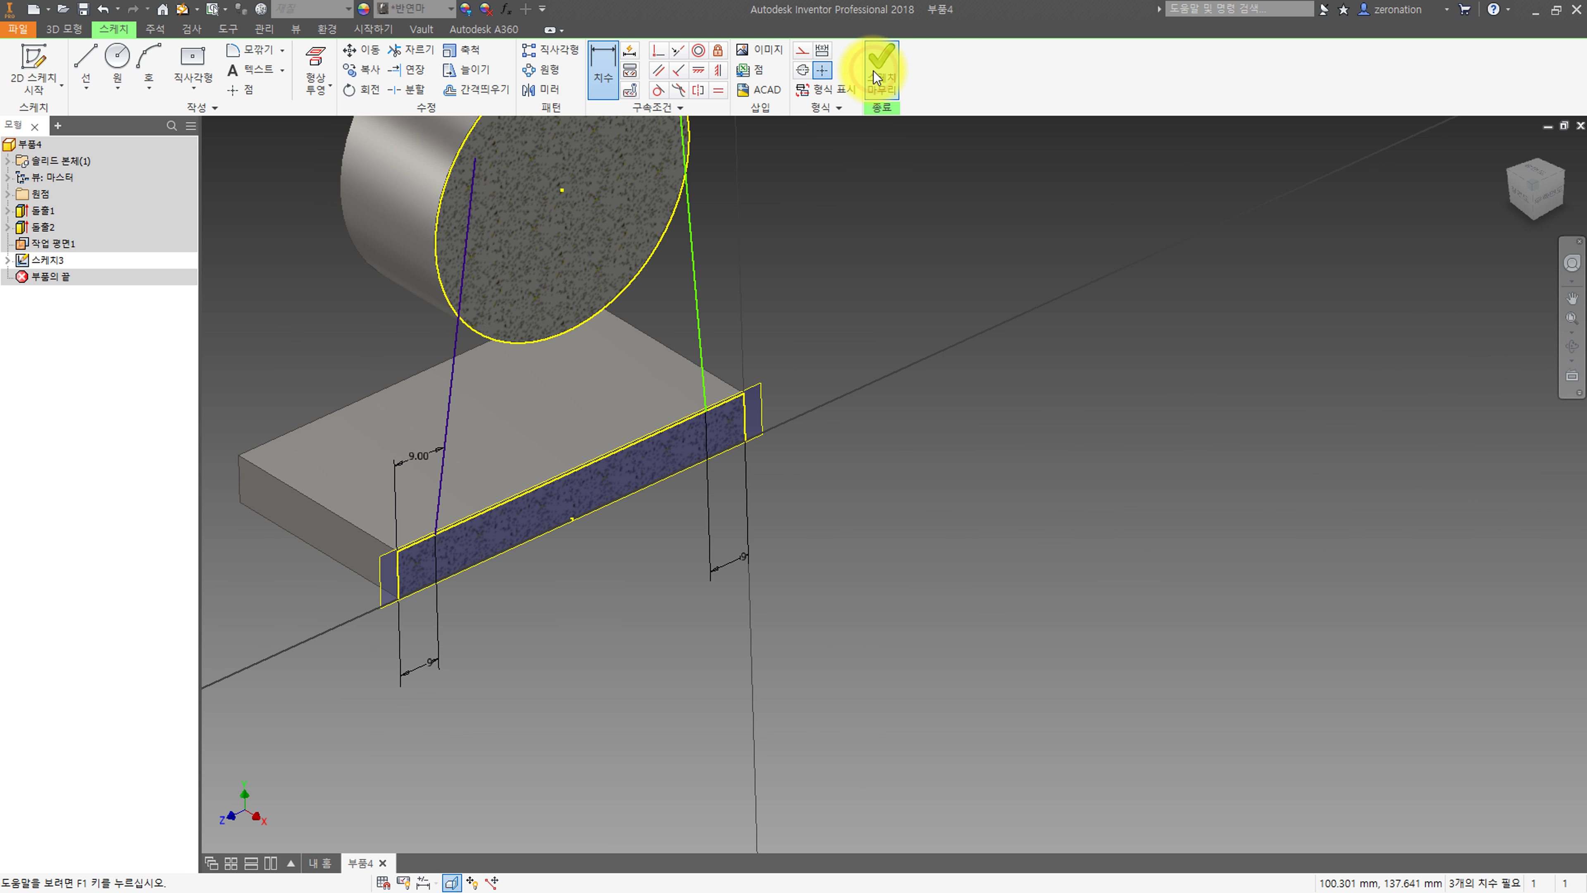
click(874, 68)
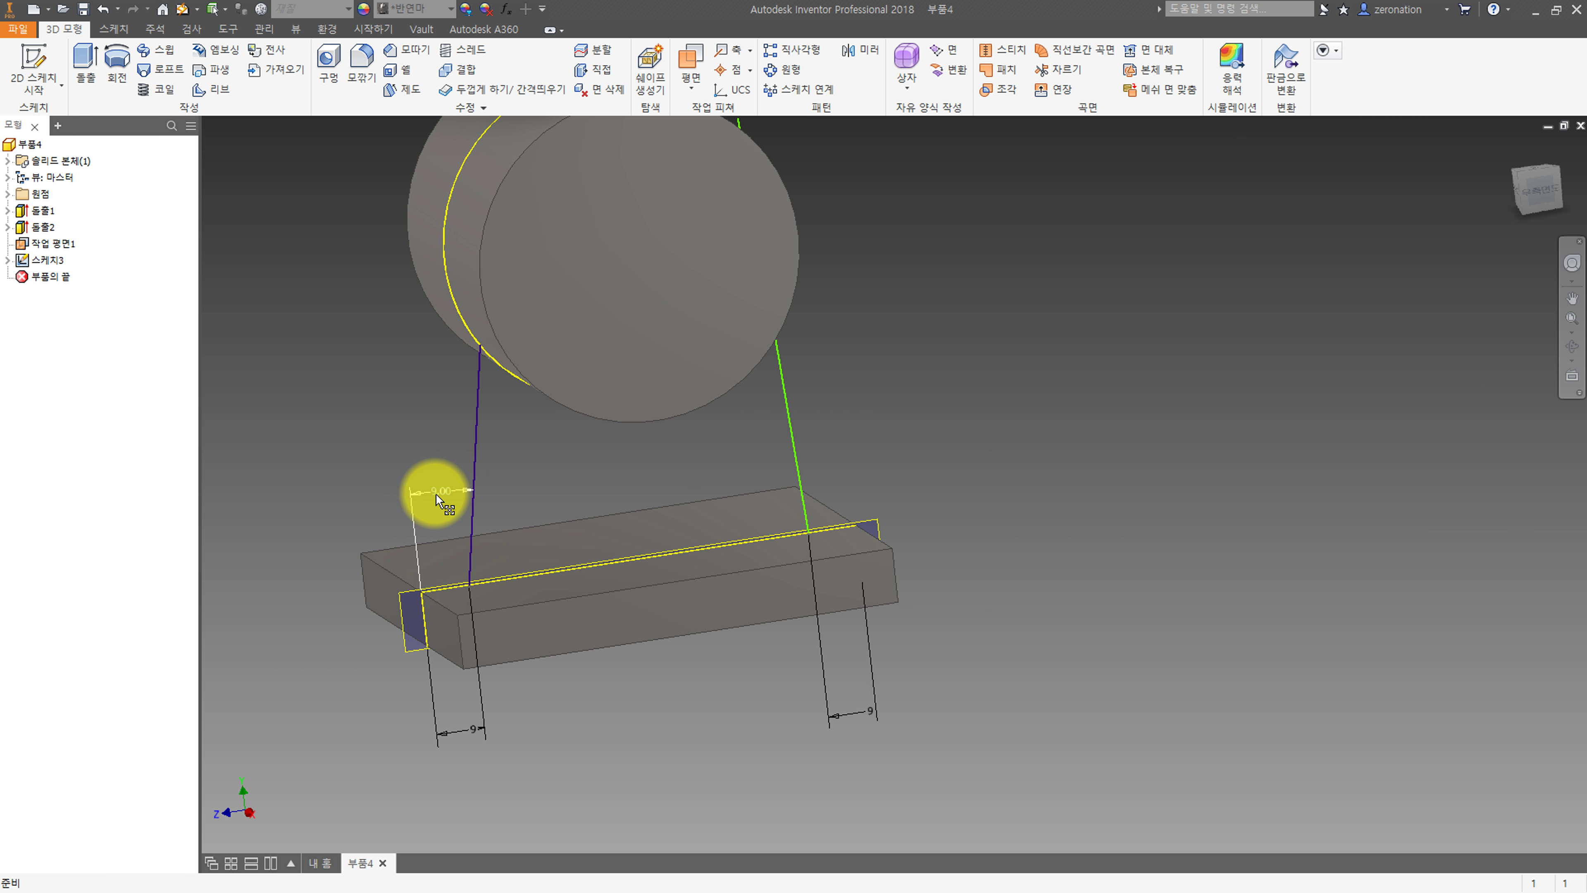
double_click(47, 259)
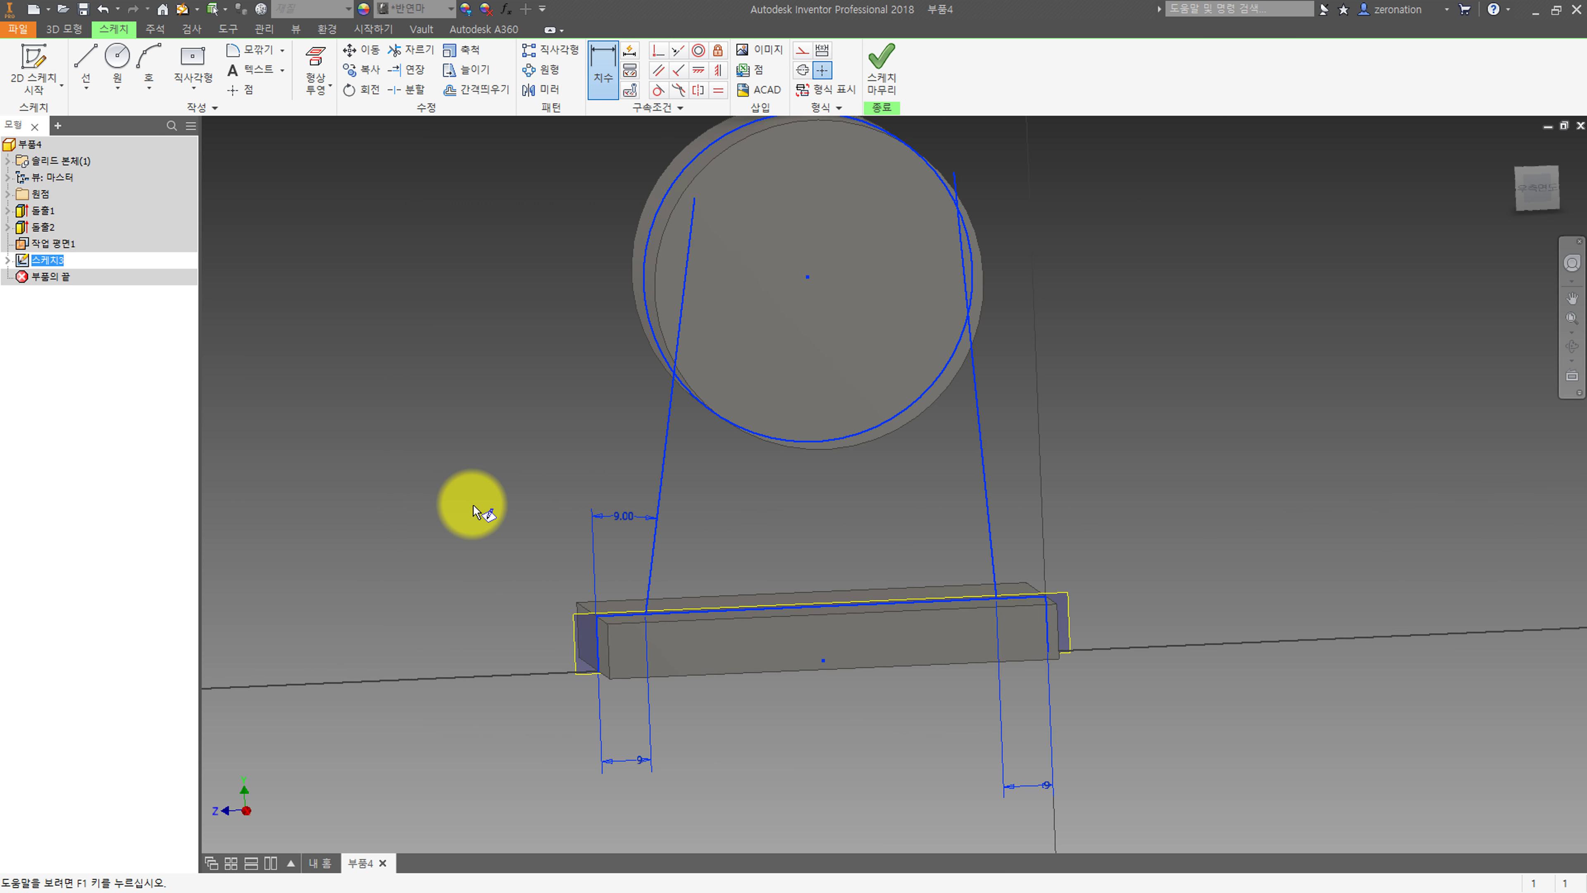
Delete the left line's angle dimension and make both side lines tangent to the circle.
key(Delete)
middle_drag(679, 491, 511, 470)
click(657, 89)
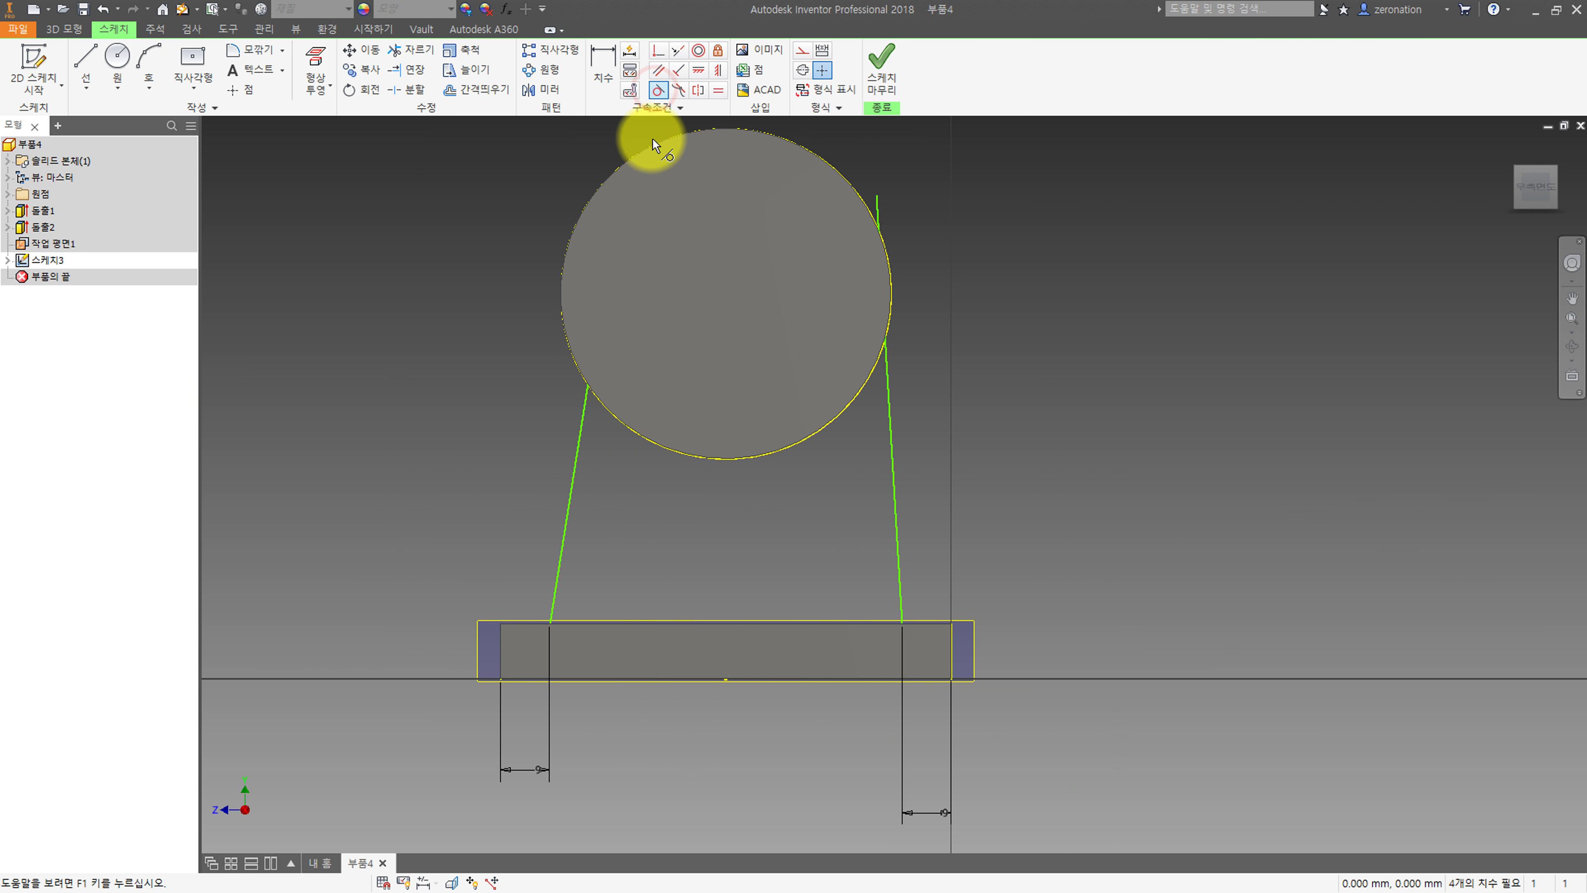
click(585, 406)
click(562, 312)
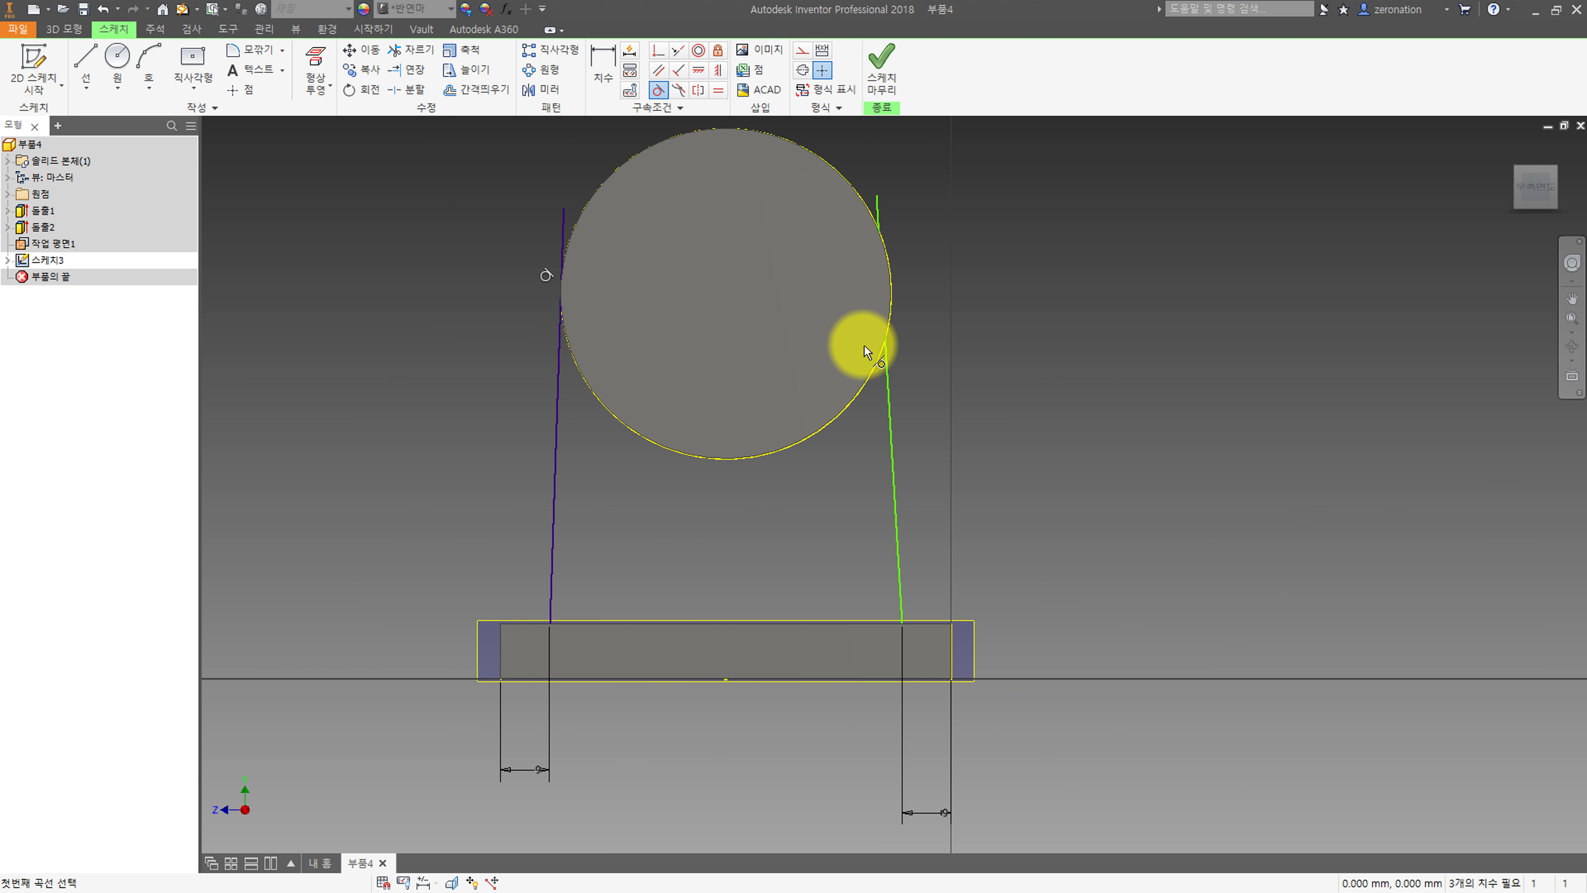
click(871, 365)
click(892, 373)
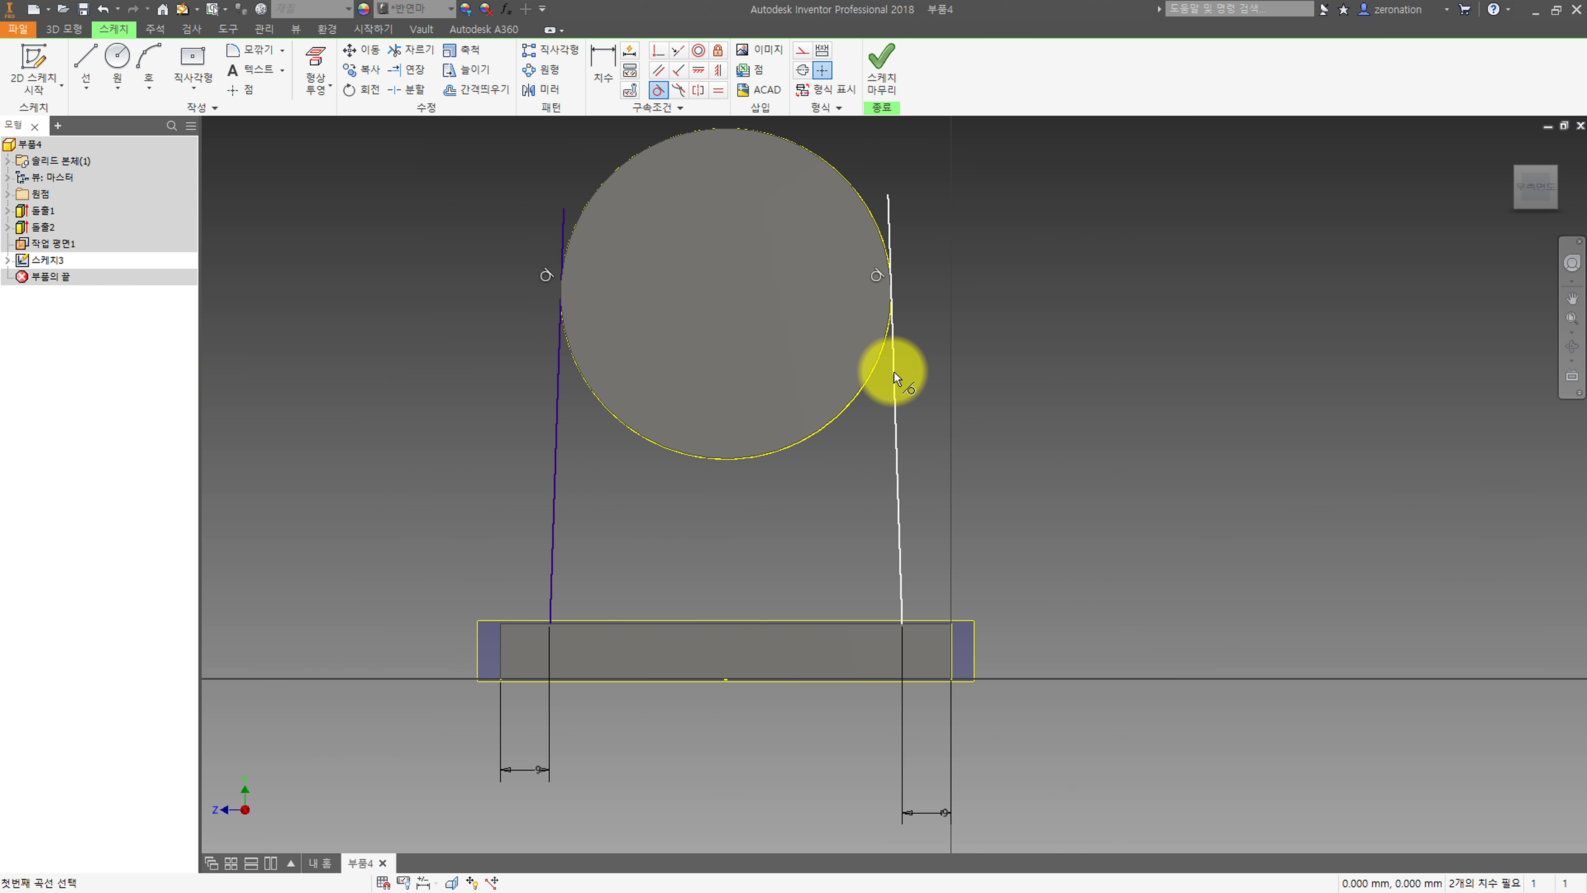
middle_drag(709, 431, 676, 402)
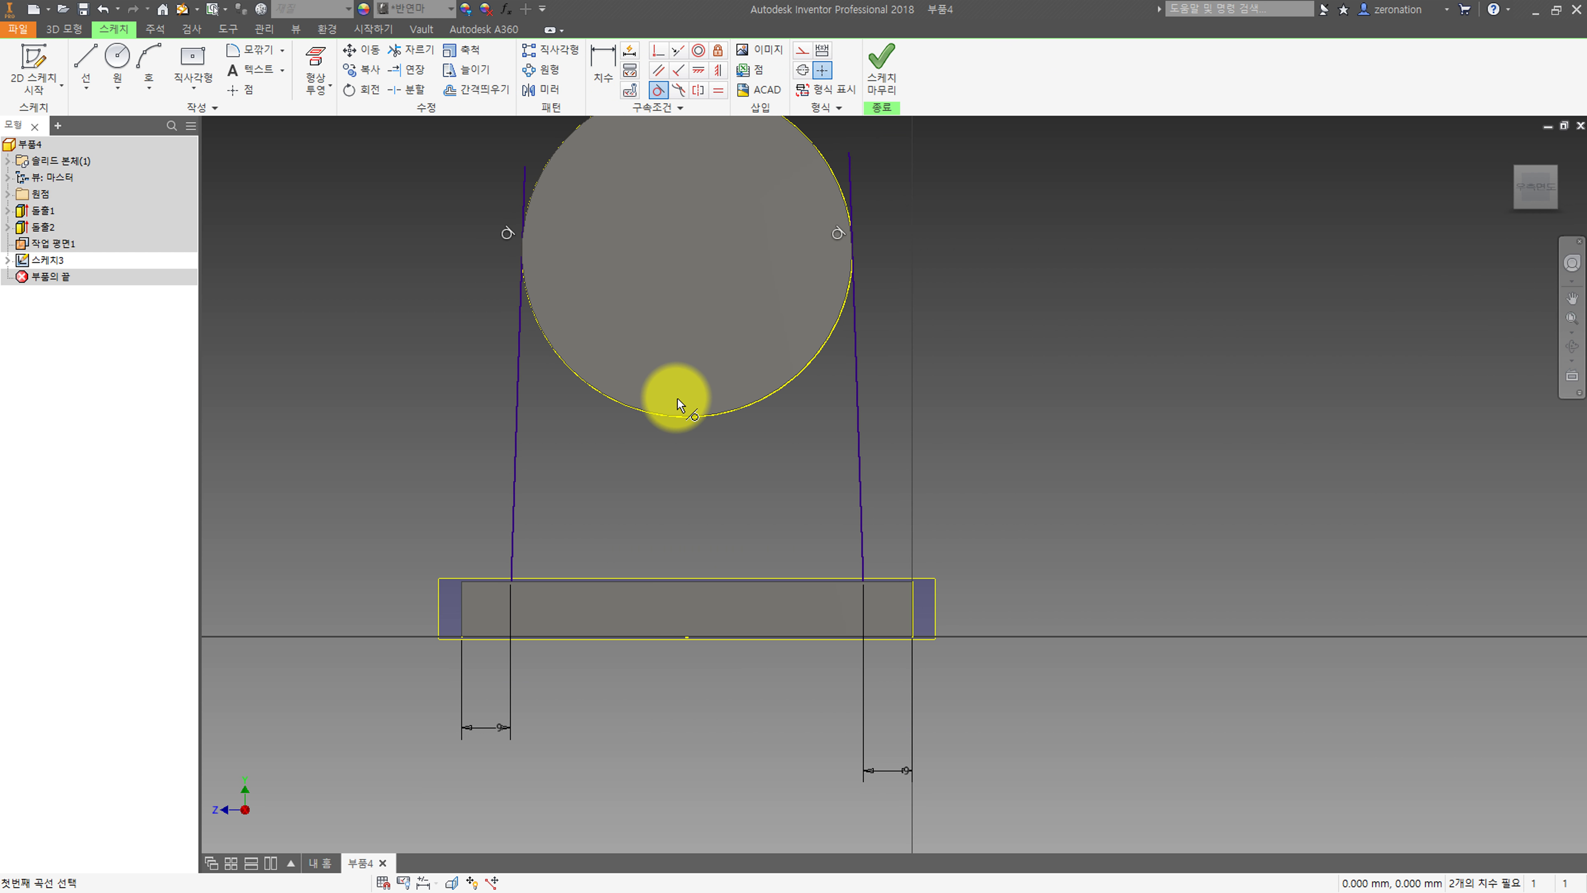
key(Escape)
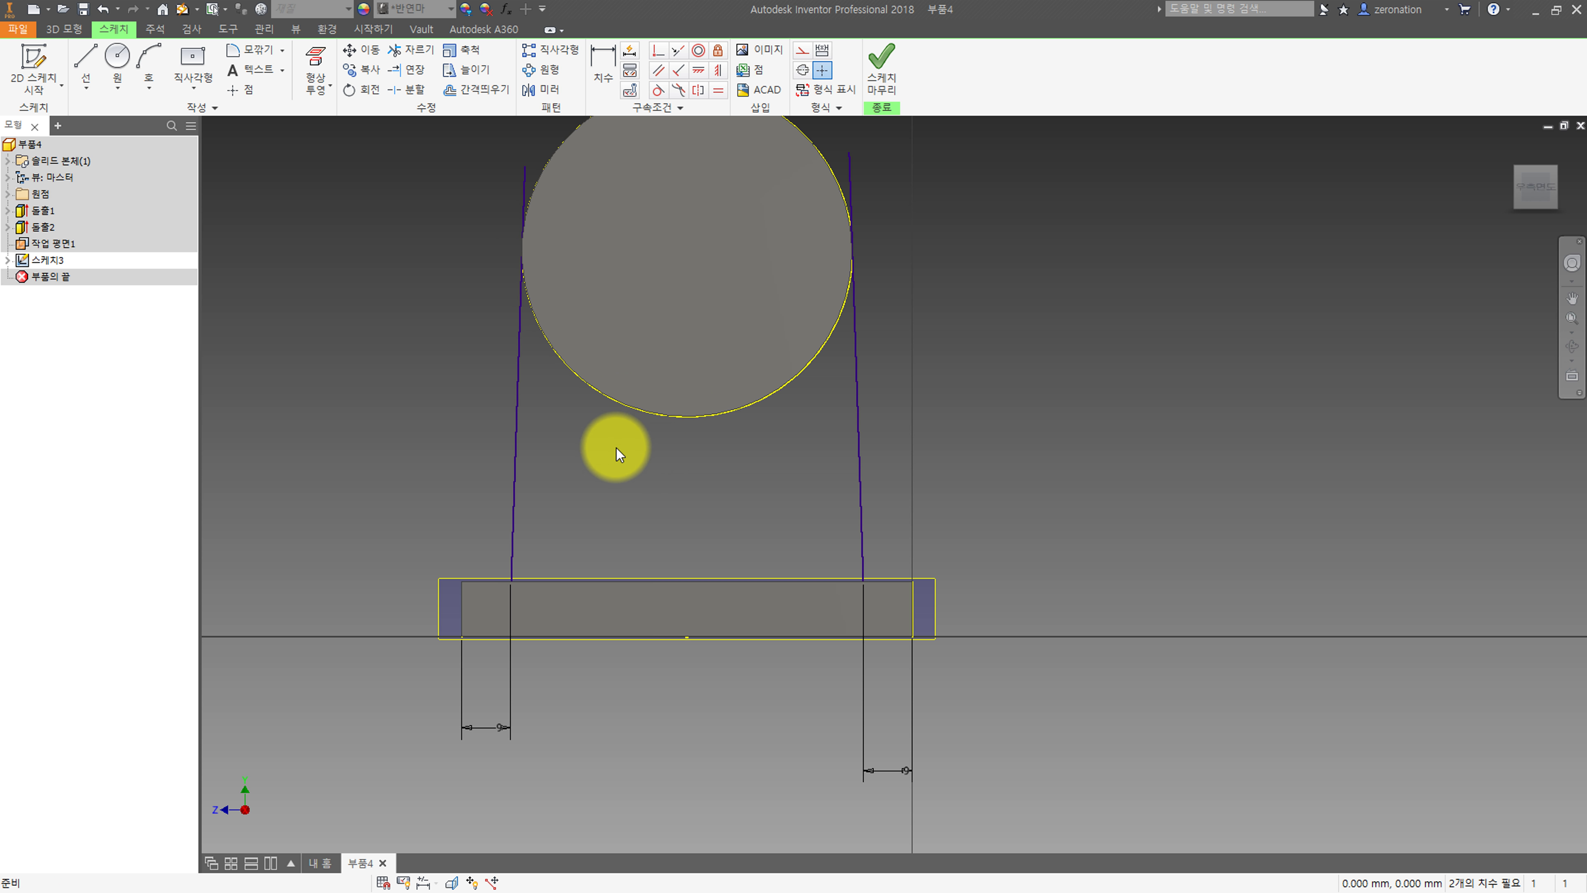
Trim both lines above their tangent points, then close the profile with a line joining their lower ends and finish the sketch.
middle_drag(633, 470, 592, 497)
click(395, 54)
click(468, 244)
click(799, 261)
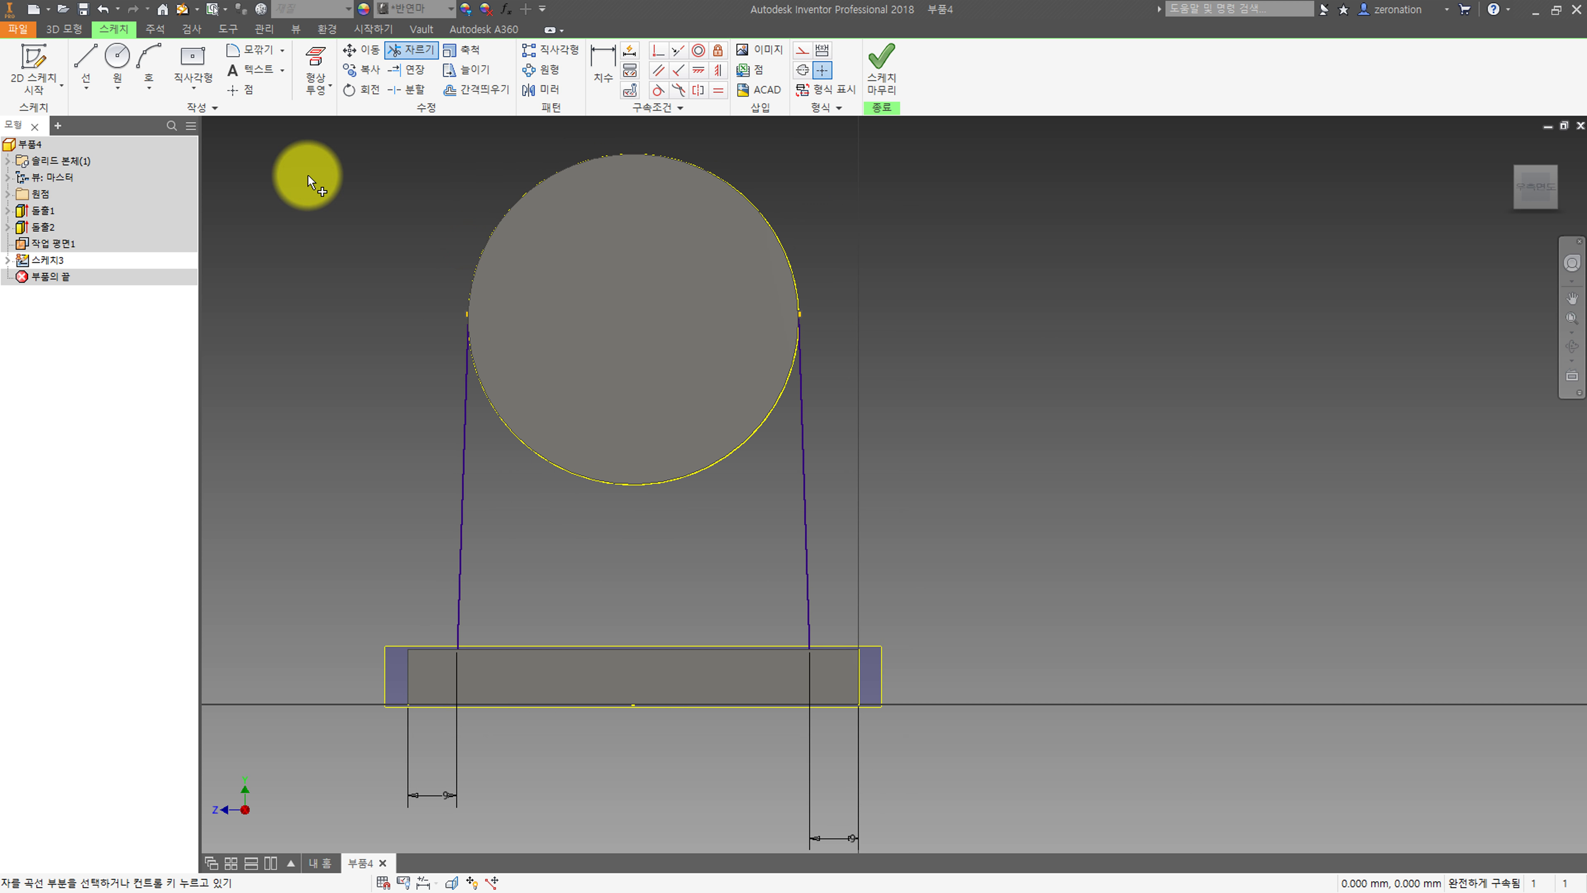
click(86, 61)
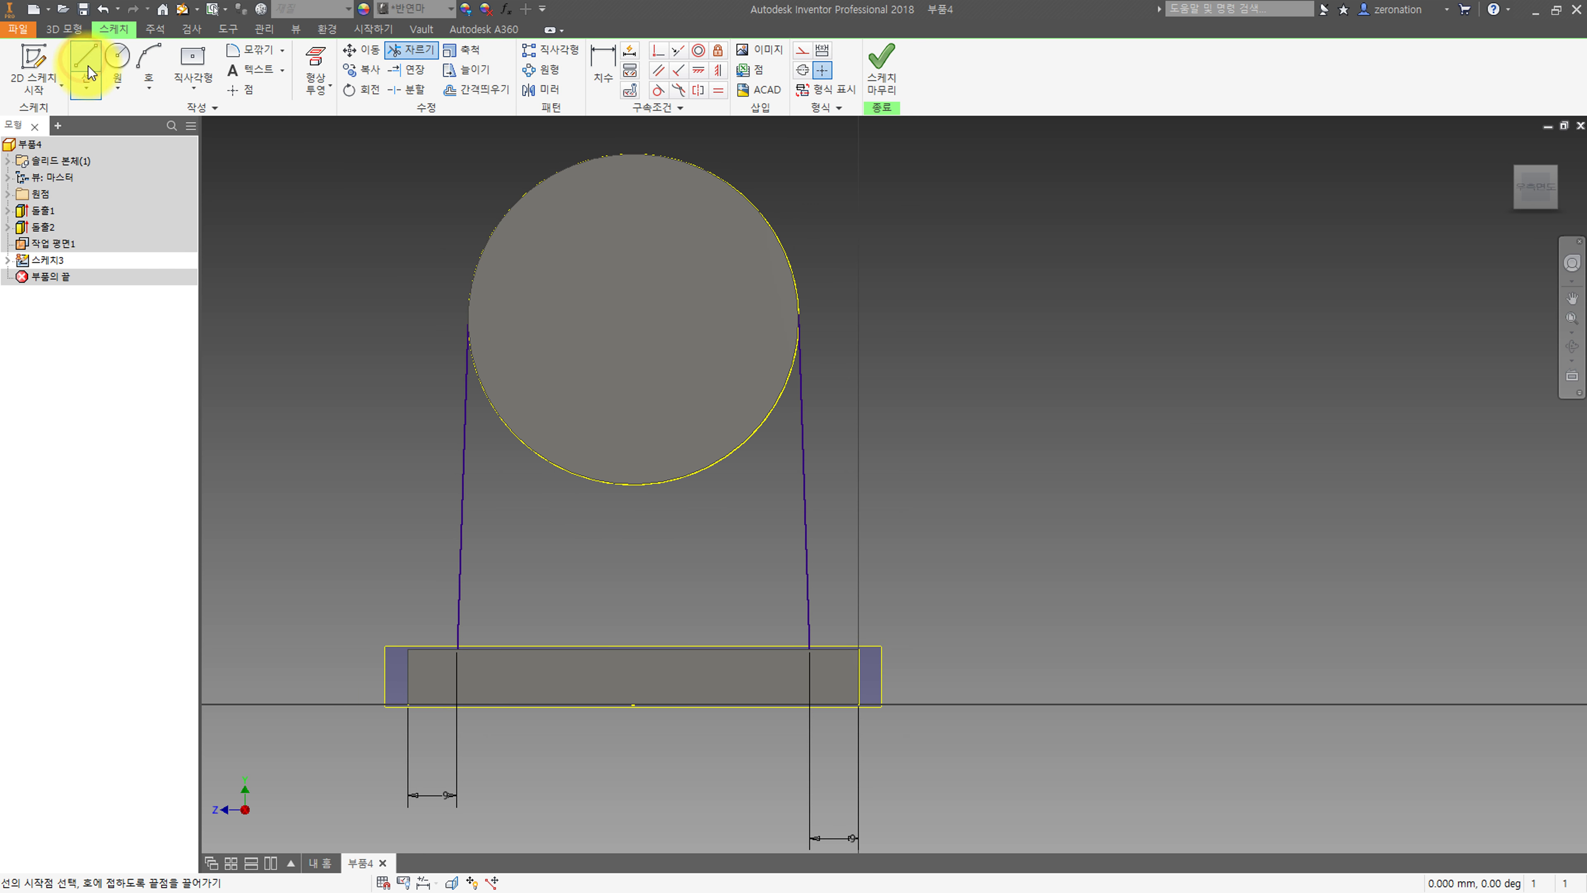
click(458, 649)
double_click(810, 649)
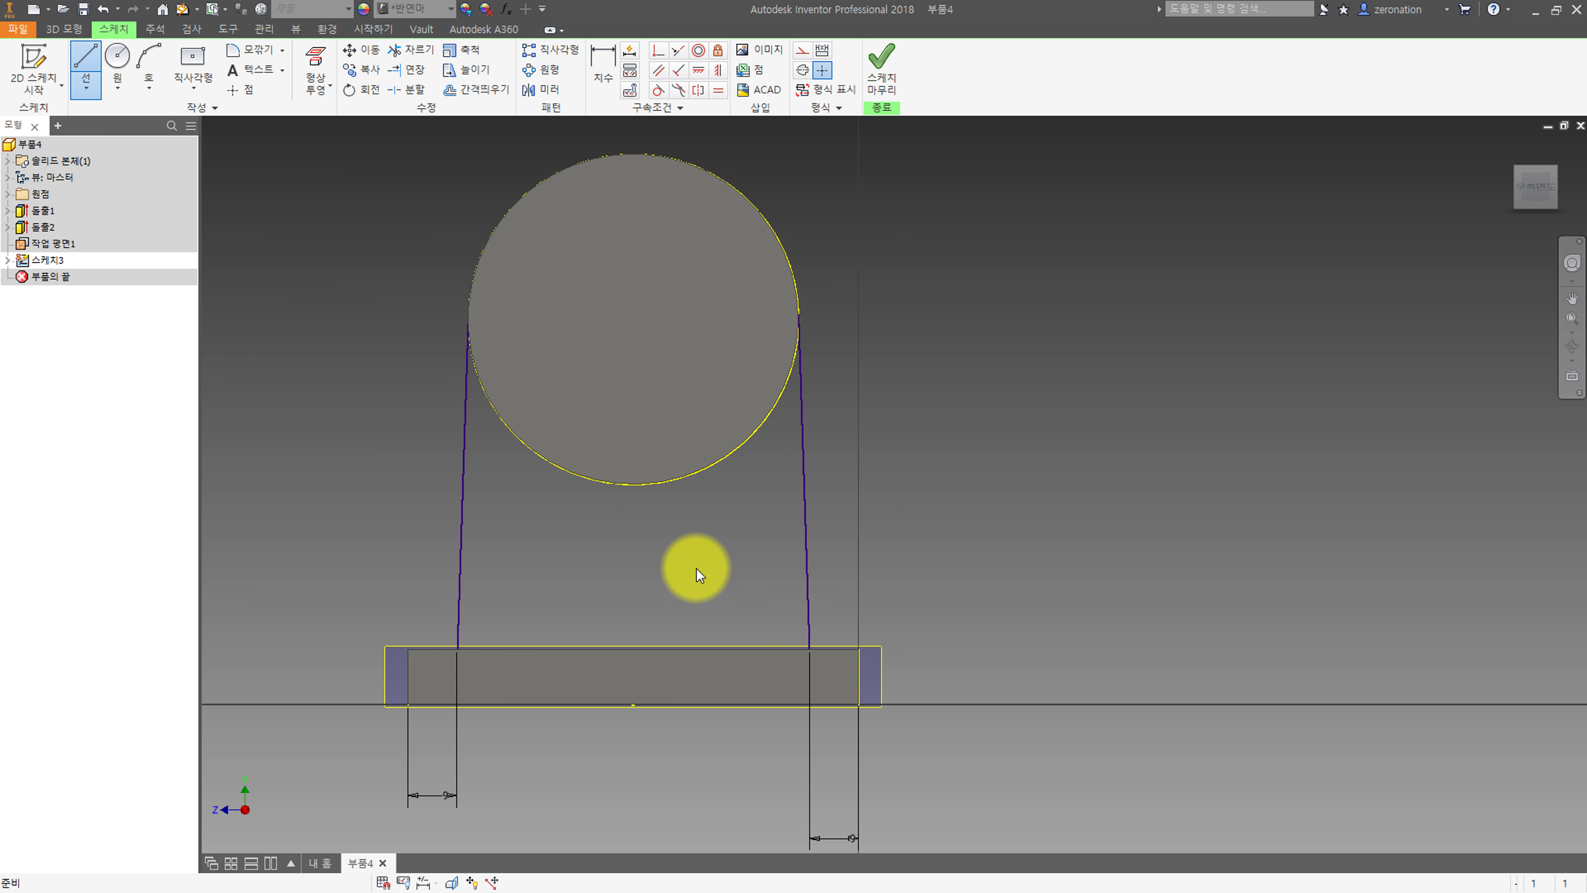
click(880, 58)
Extrude the web profile between the plate and the cylinder symmetrically to a thickness of 6 mm.
mouse_move(769, 325)
shift+middle_down()
mouse_move(627, 429)
mouse_move(737, 440)
mouse_move(730, 461)
shift+middle_up()
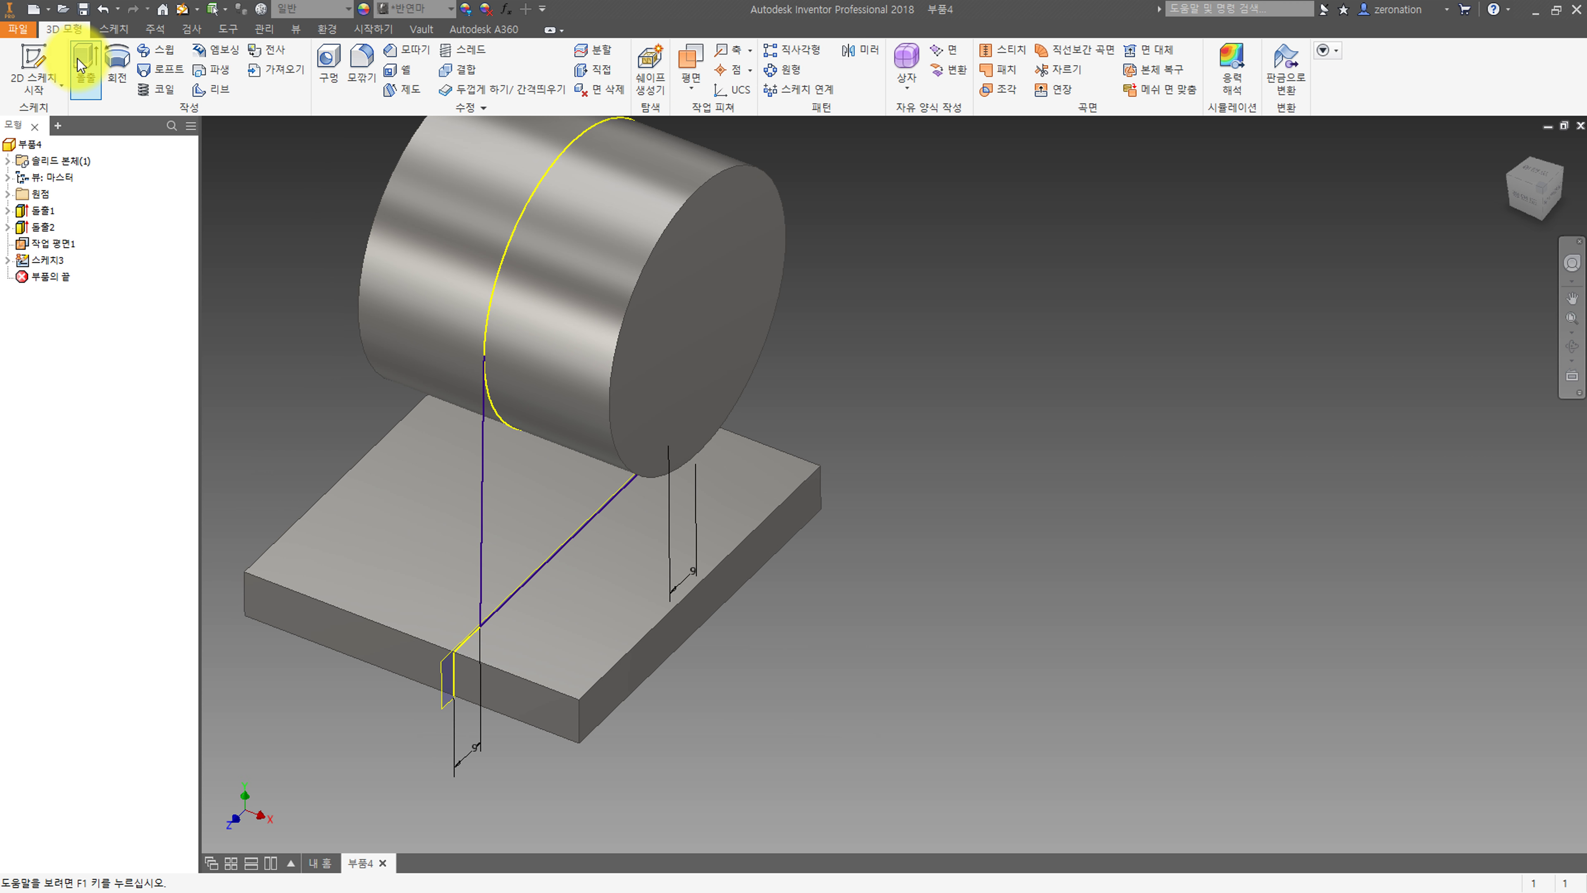
click(77, 58)
click(517, 500)
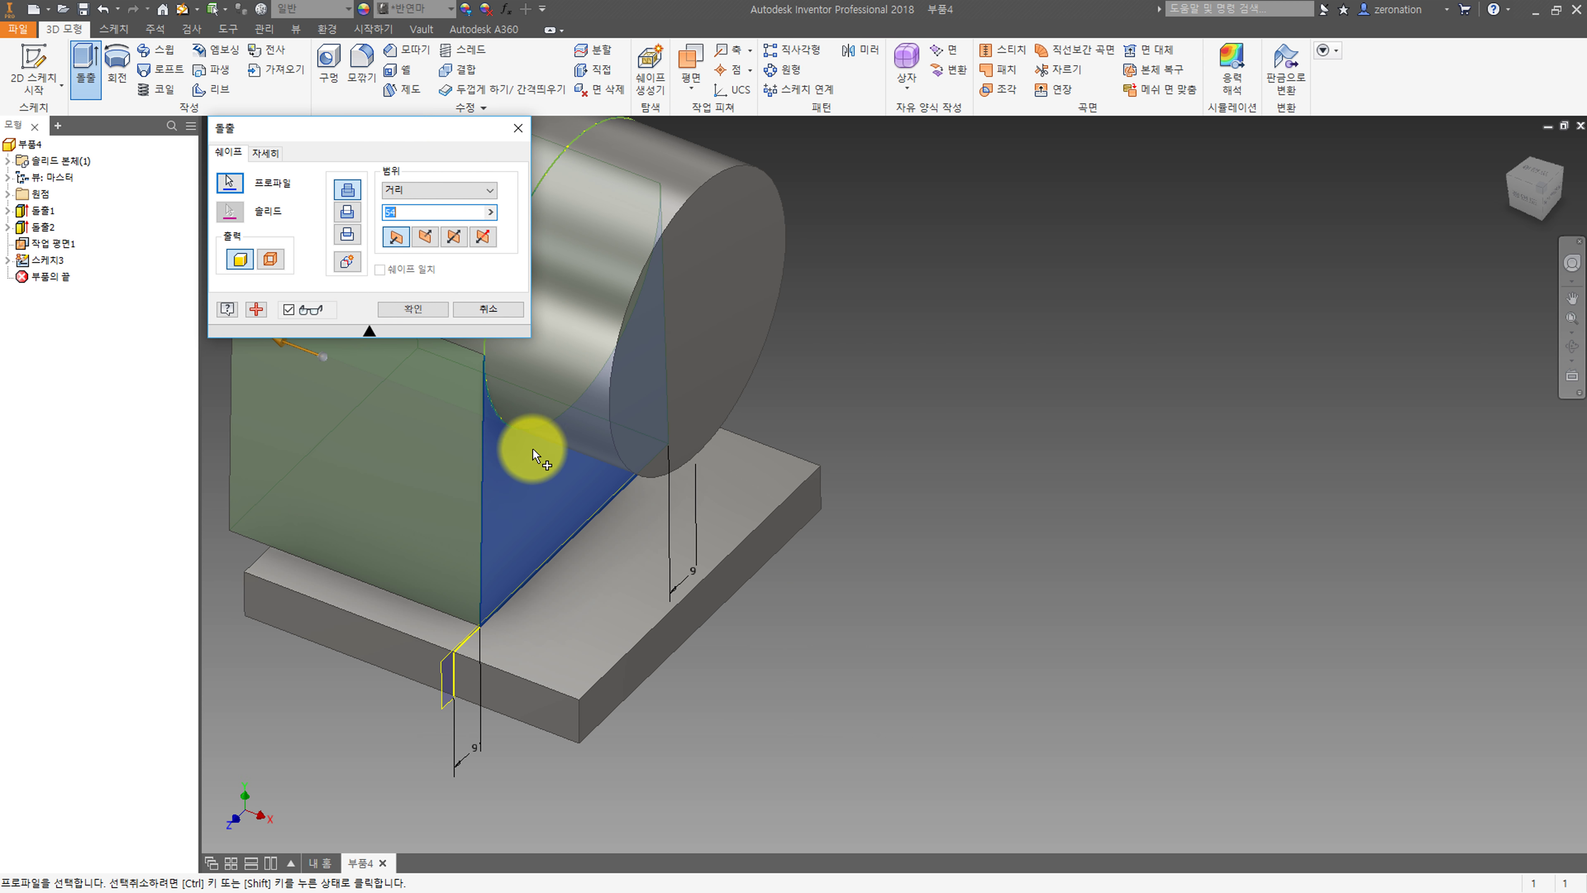
click(451, 236)
double_click(400, 213)
text(6)
key(Return)
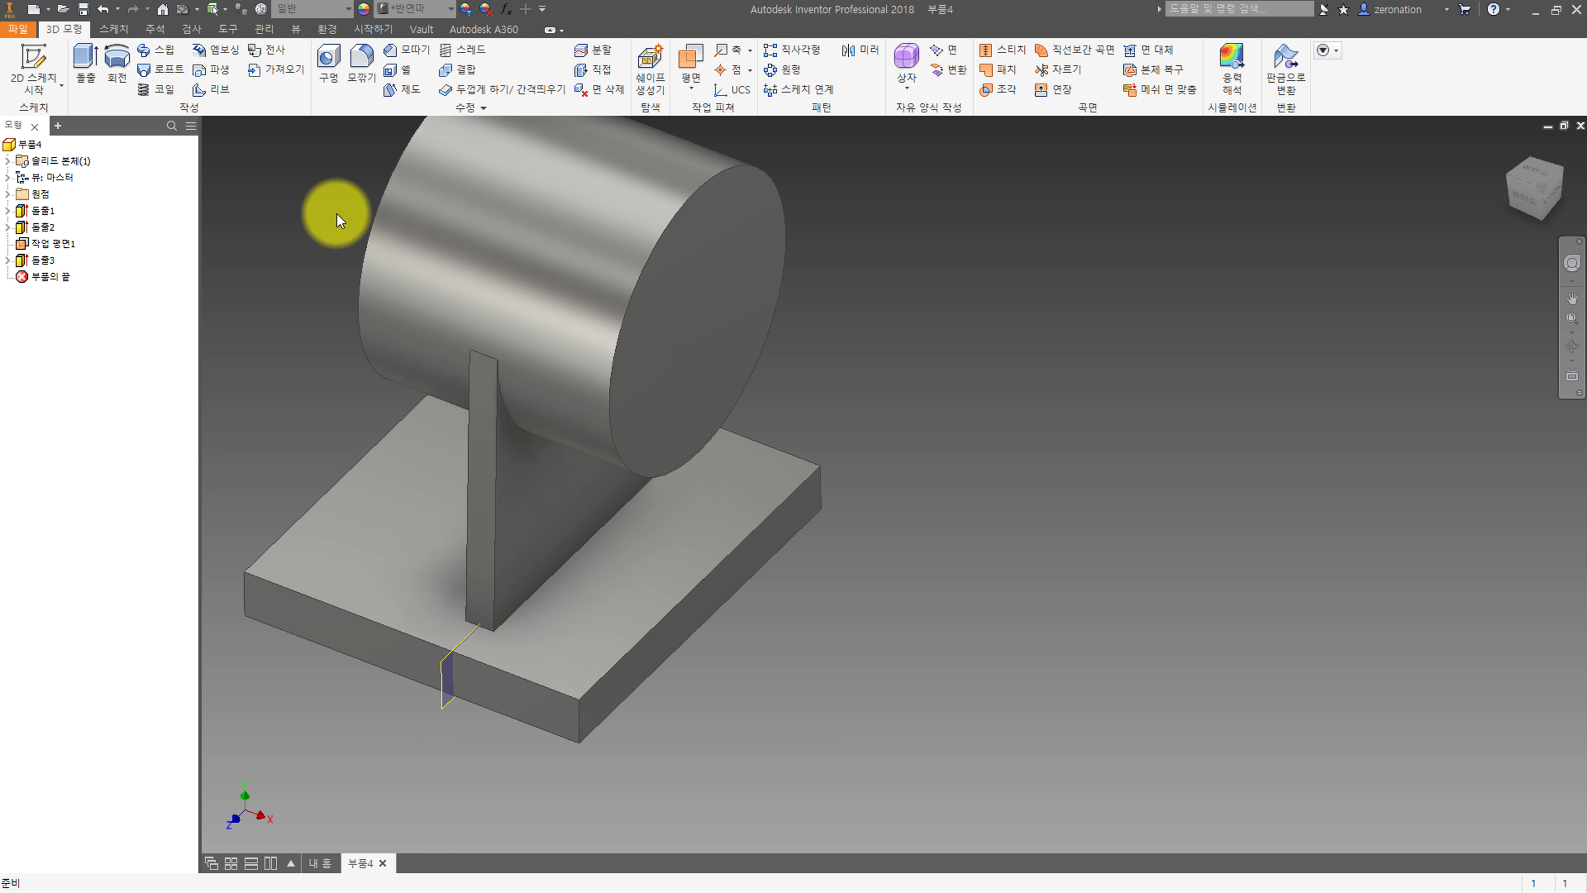
Hide the work plane used for the web sketch.
shift+middle_drag(524, 497, 385, 444)
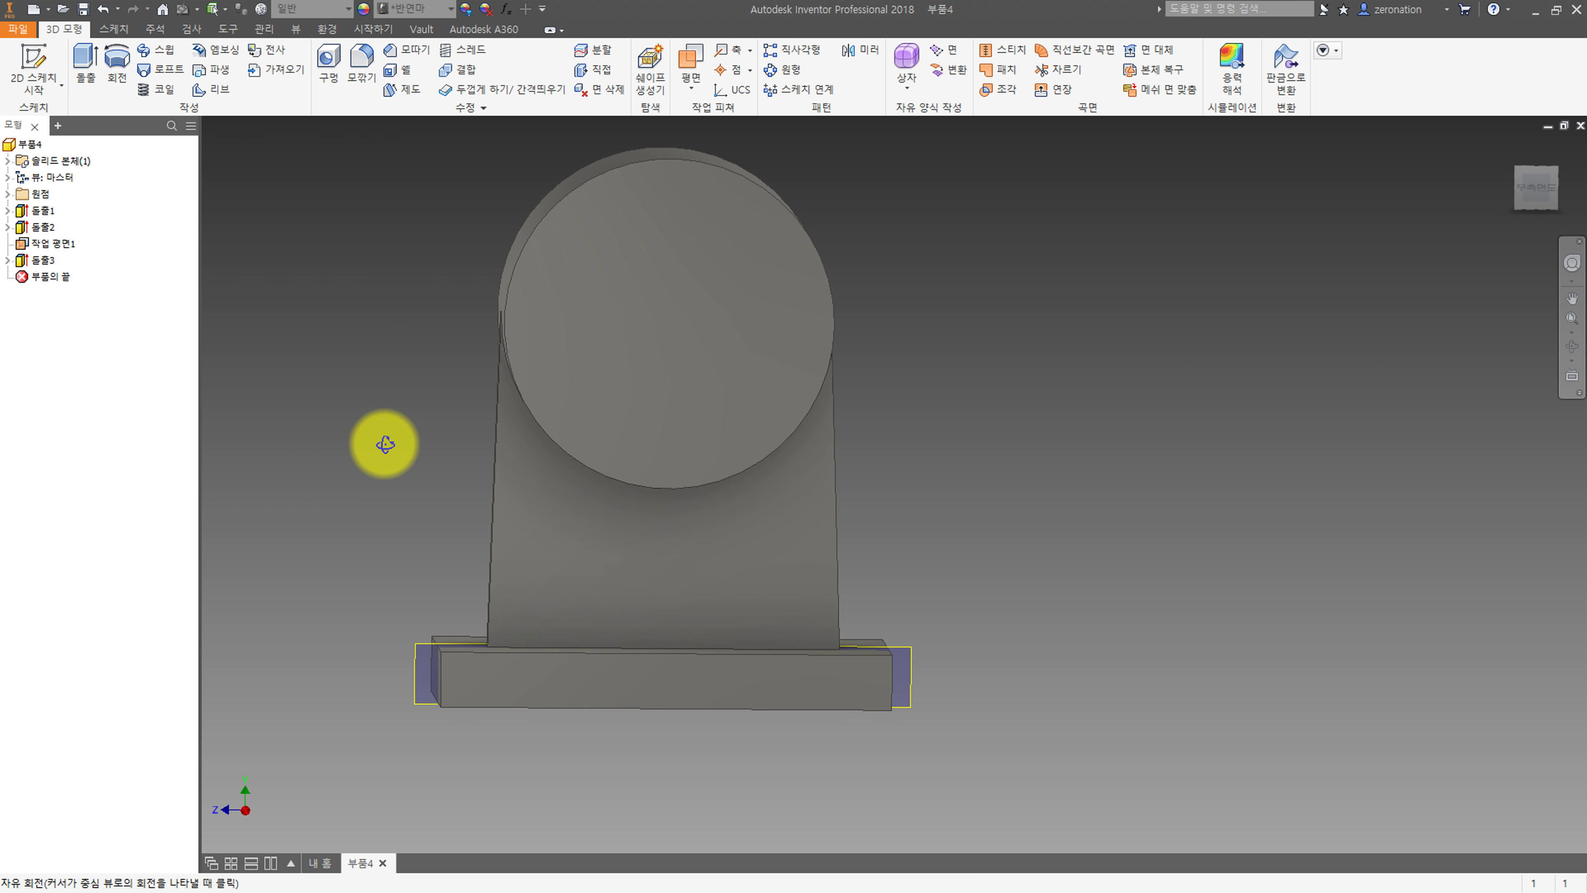
shift+middle_drag(385, 444, 514, 497)
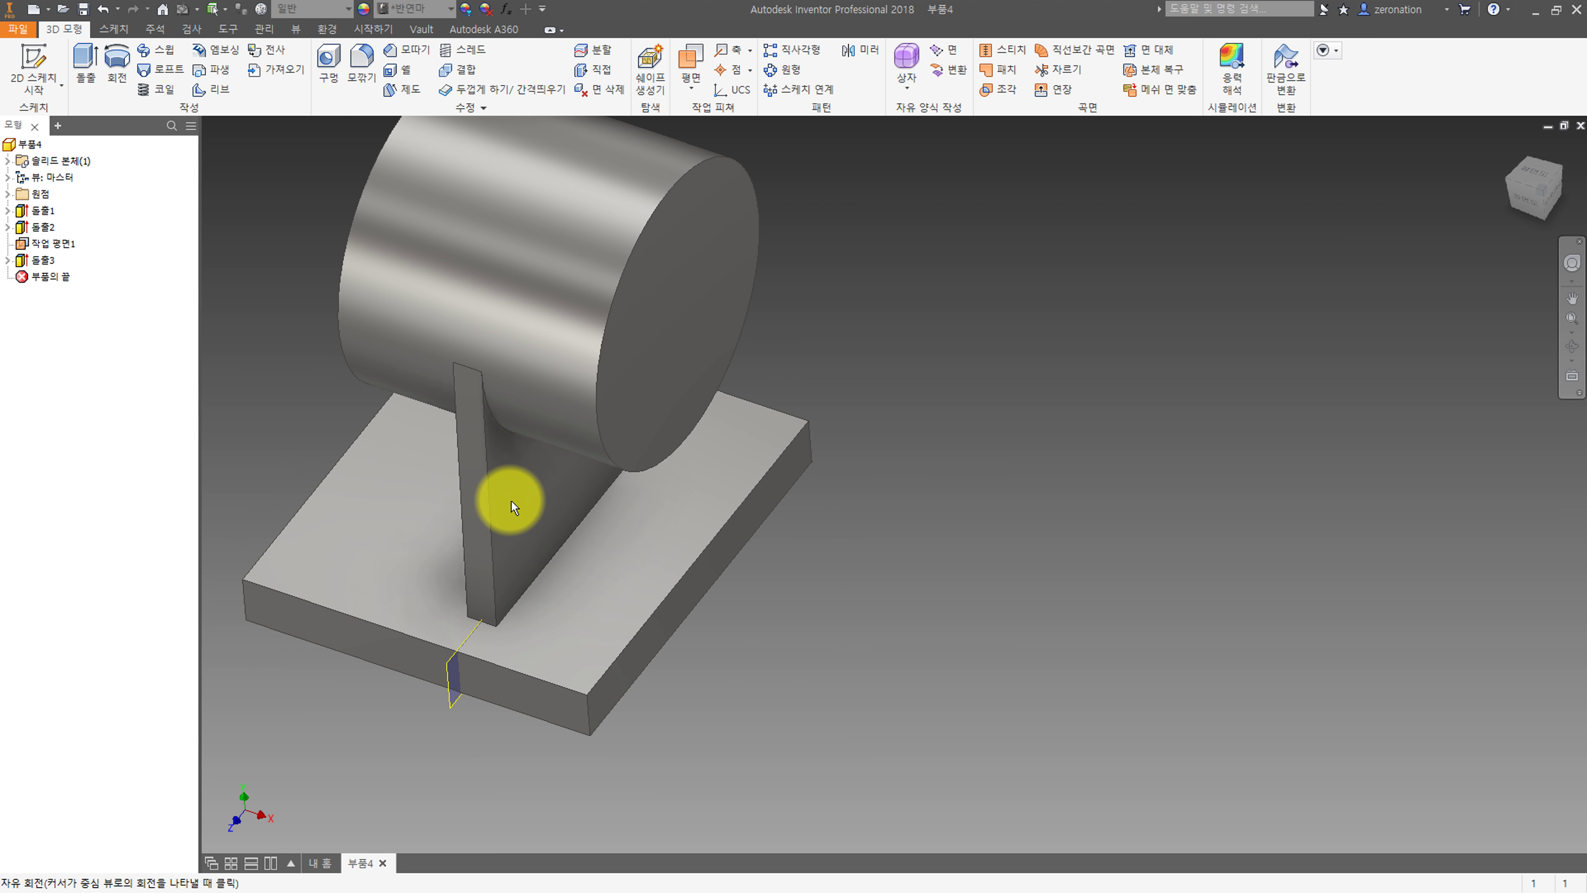
click(46, 248)
right_click(47, 249)
click(99, 355)
Start a sketch on the base plate's underside and draw a centre-point rectangle to the right of the origin.
mouse_move(471, 532)
shift+middle_down()
mouse_move(496, 395)
mouse_move(592, 450)
mouse_move(641, 556)
shift+middle_up()
key(s)
click(638, 554)
click(189, 55)
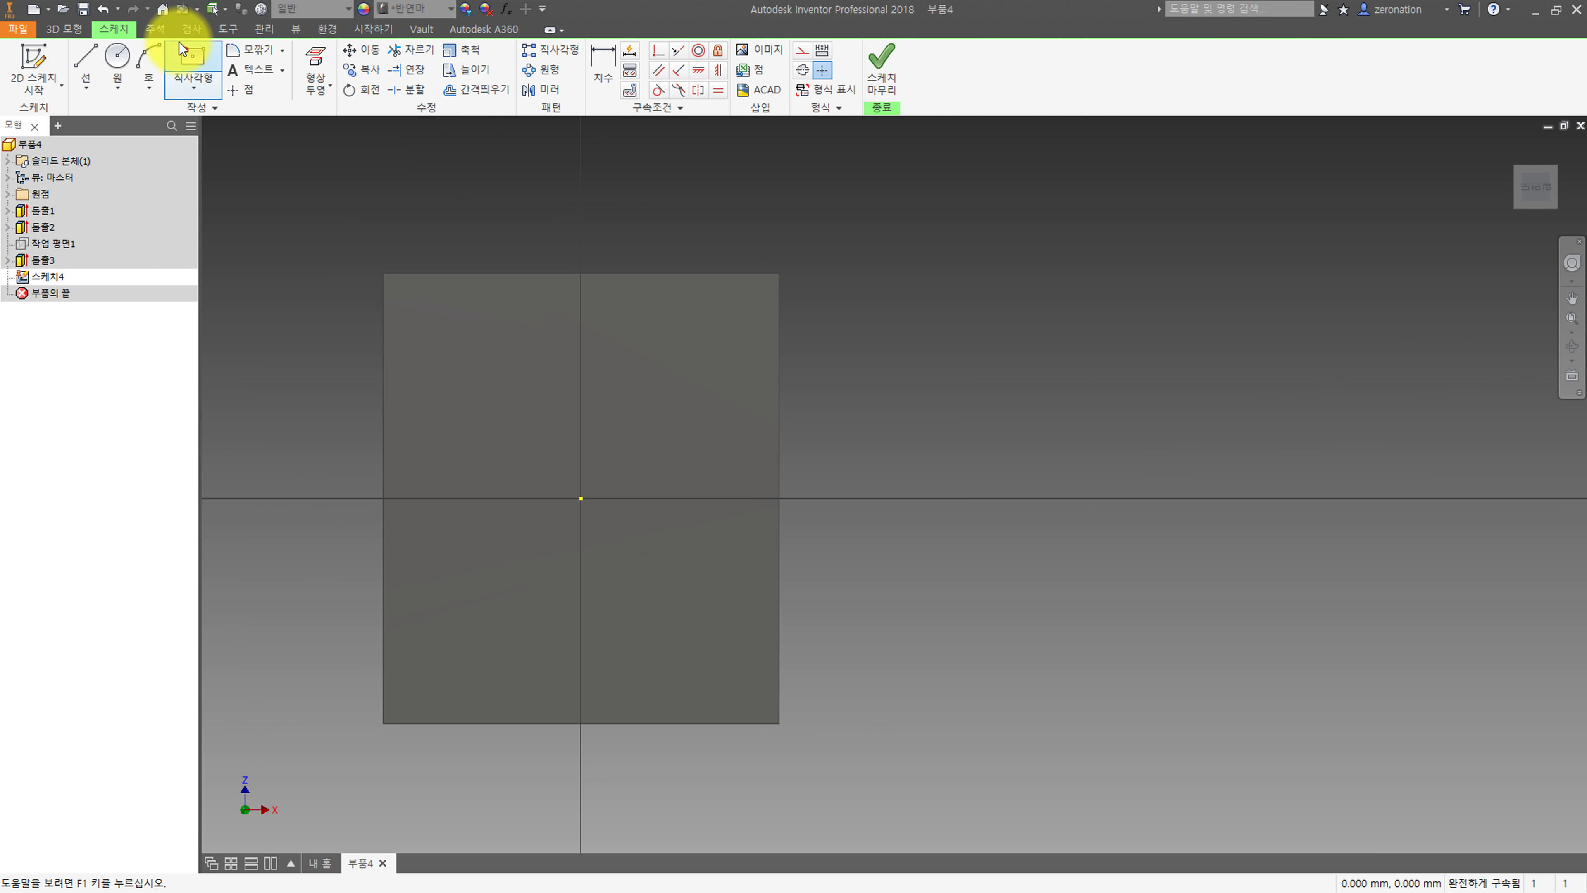
click(639, 498)
click(693, 561)
Dimension the rectangle's centre 45 mm from the plate's left edge.
key(d)
click(639, 499)
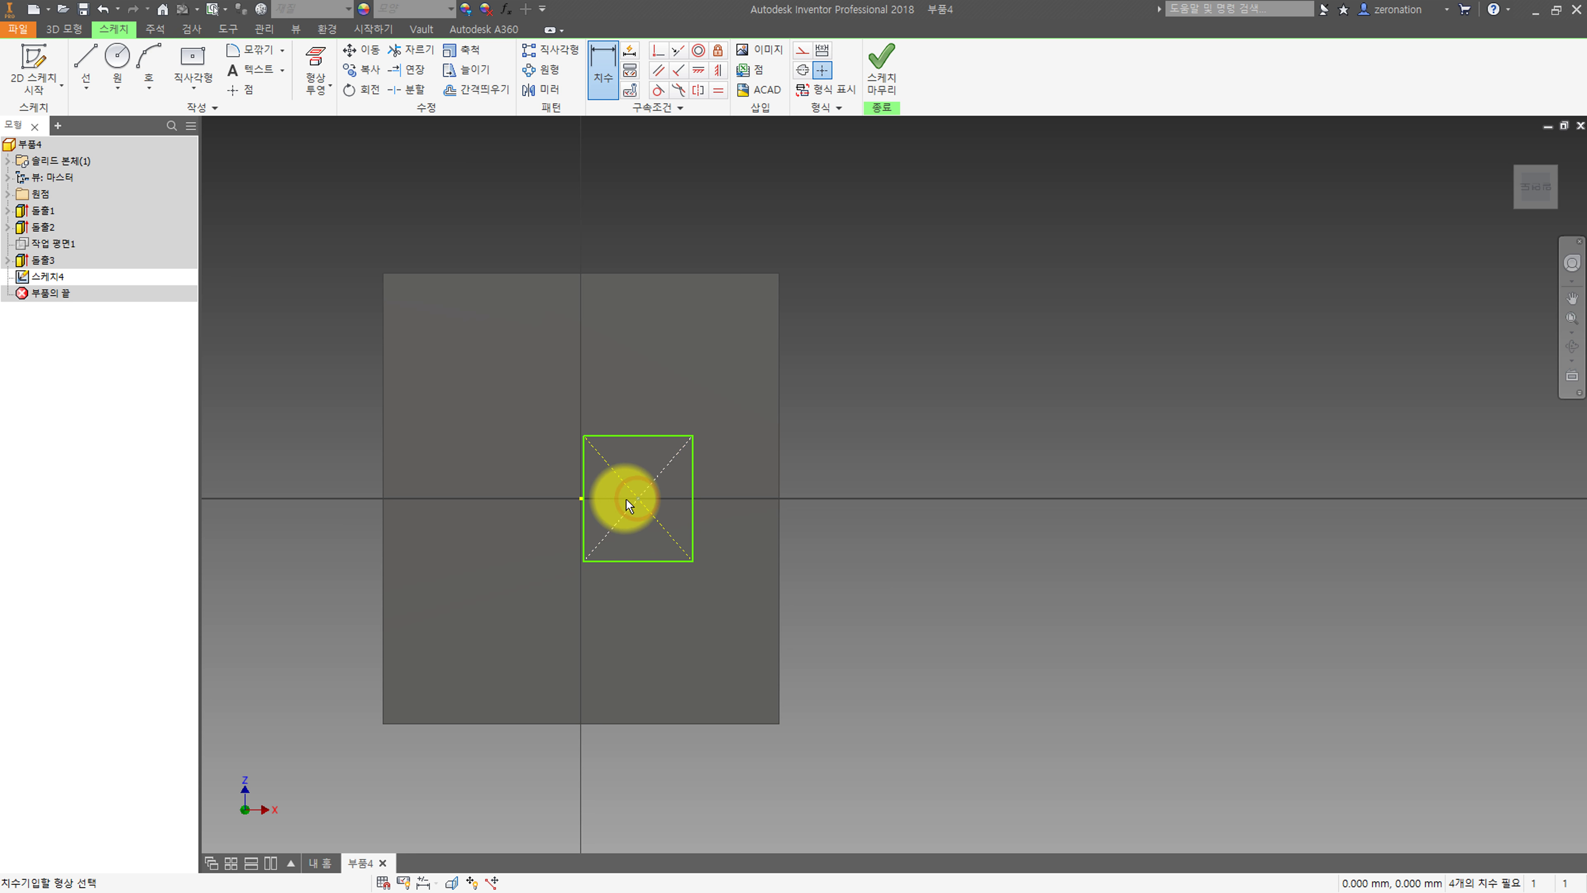
click(383, 496)
click(364, 469)
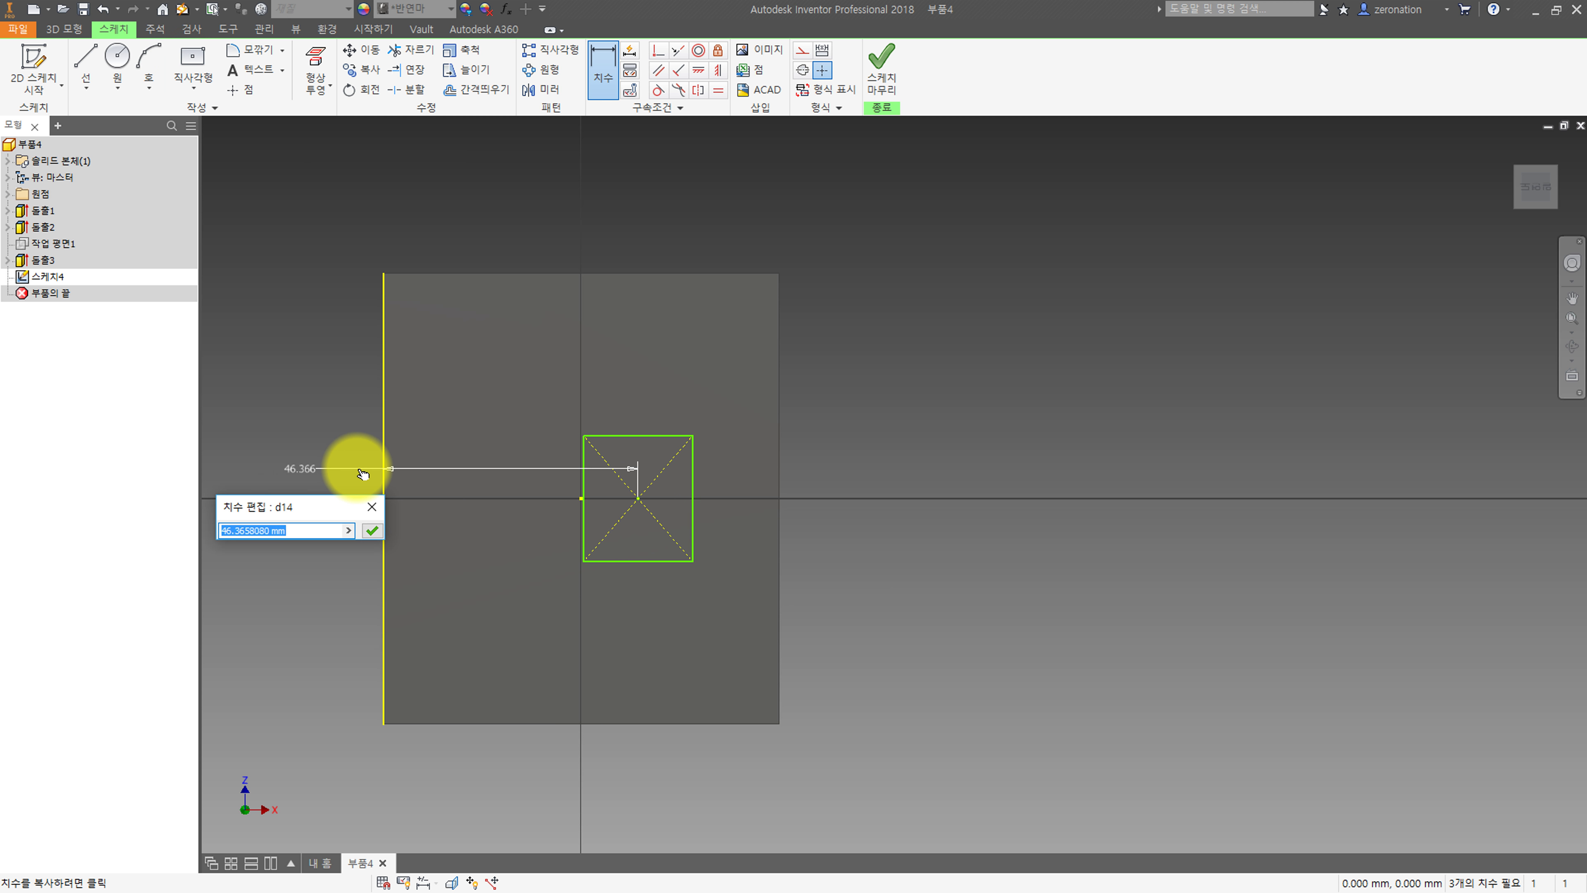
text(45)
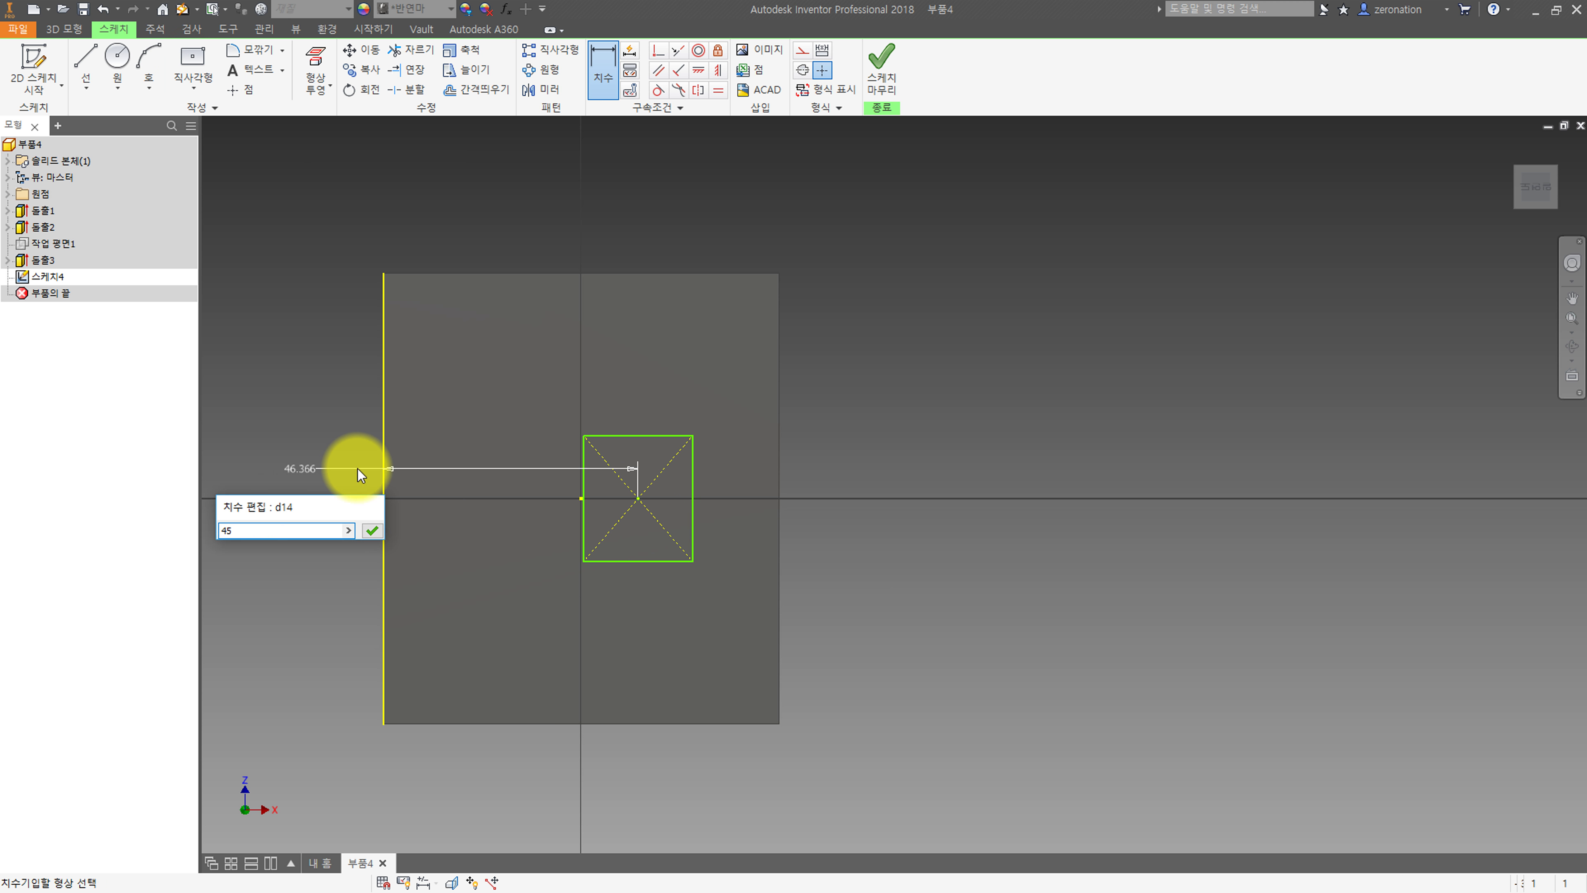
key(Return)
Dimension the rectangle's height and width to 22 mm each.
click(686, 515)
click(827, 508)
text(22)
key(Return)
click(634, 560)
click(868, 626)
text(22)
key(Return)
Align the rectangle's centre horizontally with the sketch origin and finish the sketch.
click(698, 70)
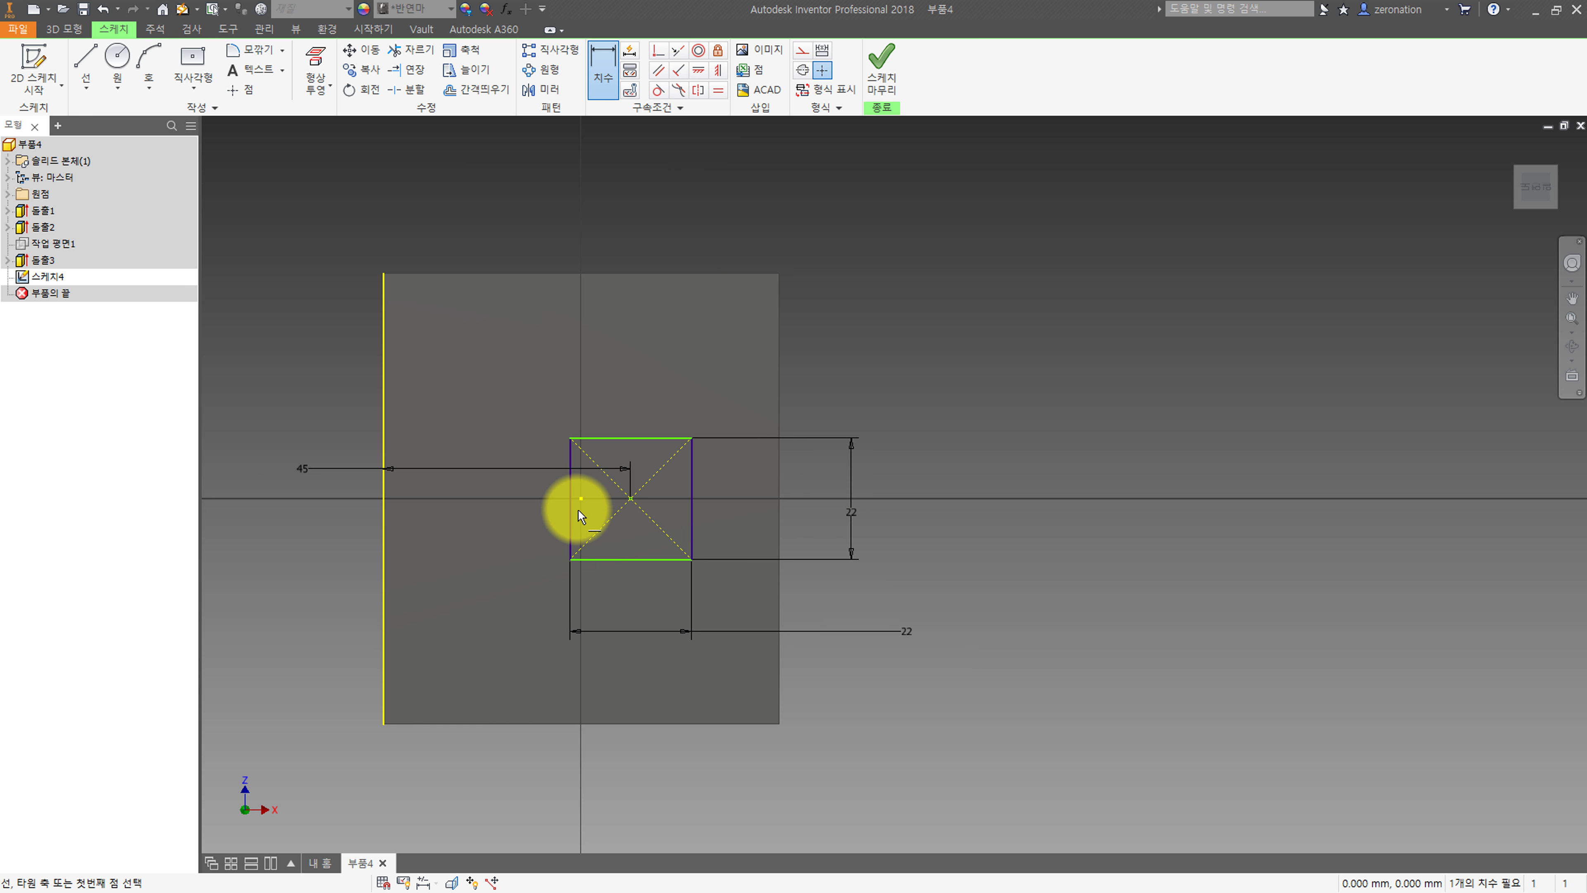
click(581, 499)
click(630, 502)
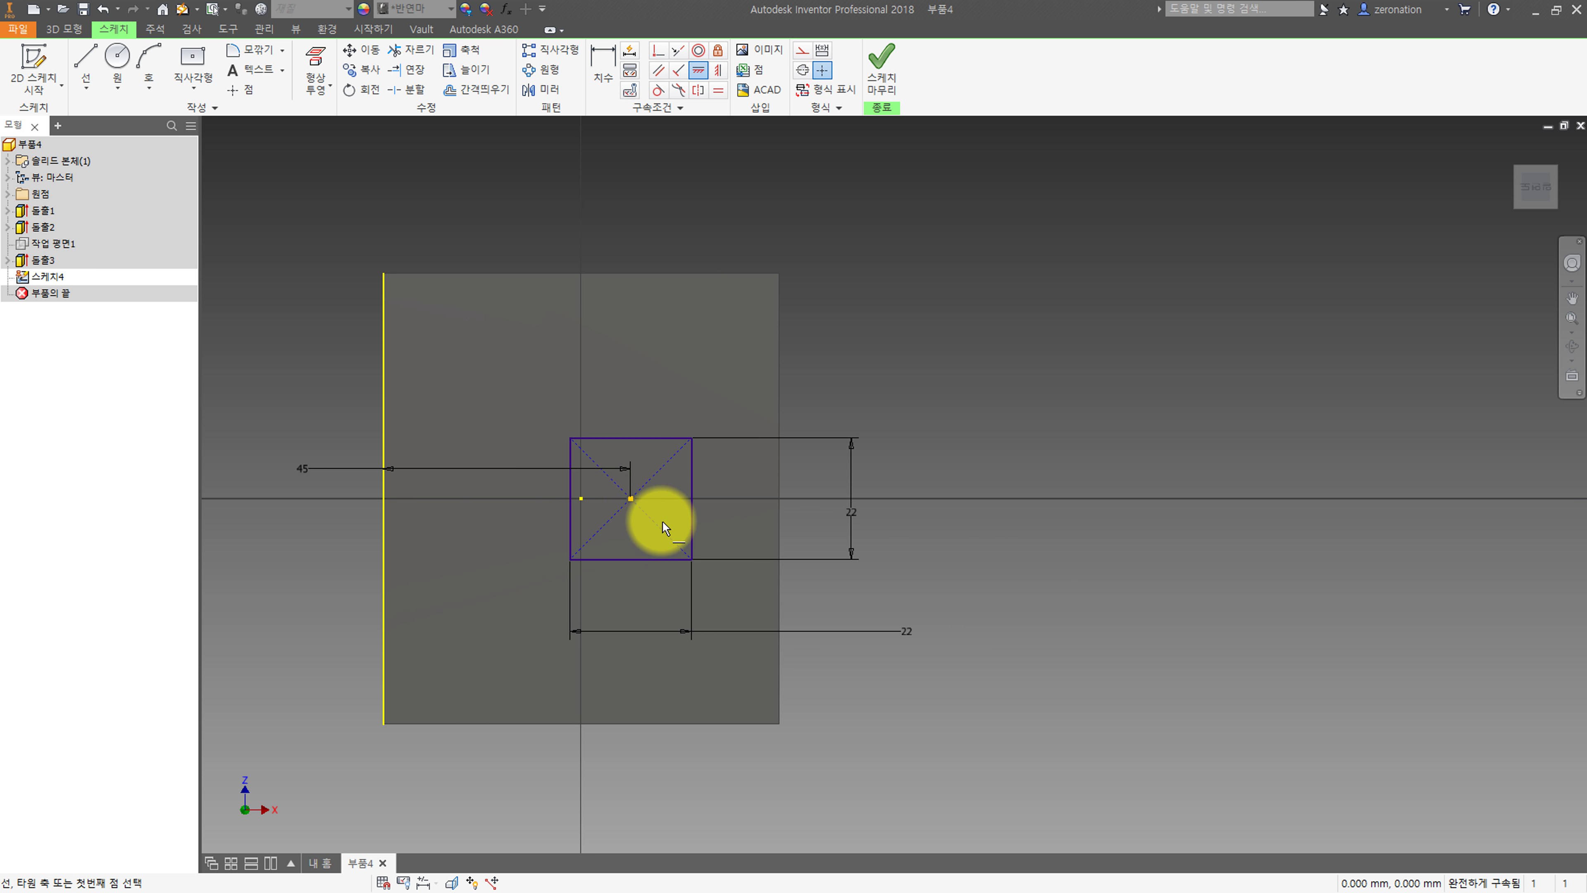
click(878, 71)
Cut the 22 mm square 4 mm deep into the base plate's underside.
key(e)
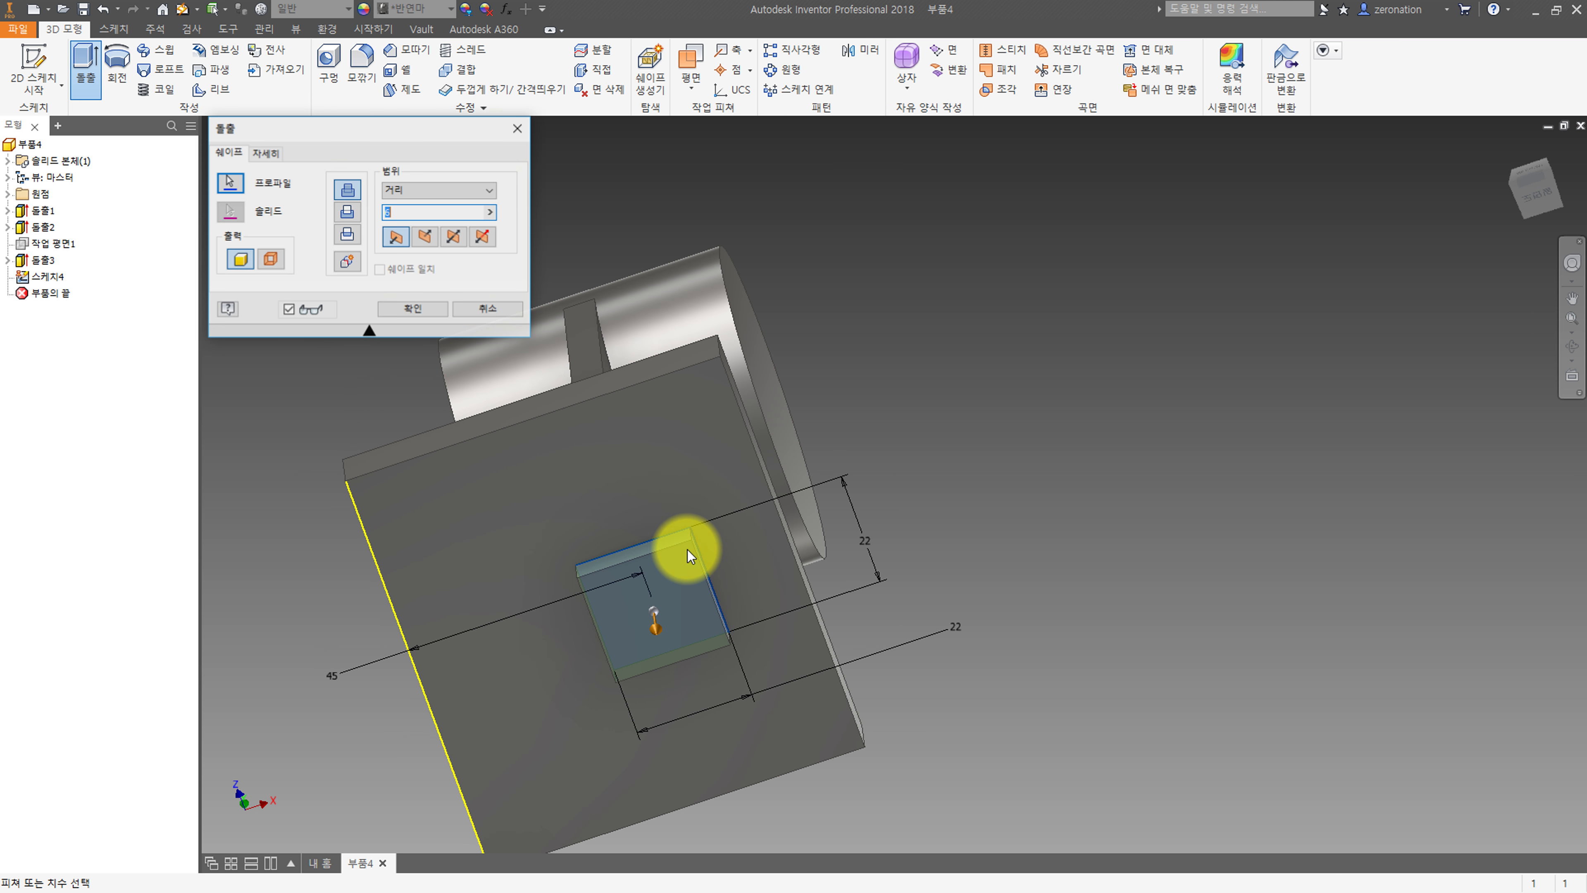
double_click(401, 215)
text(4)
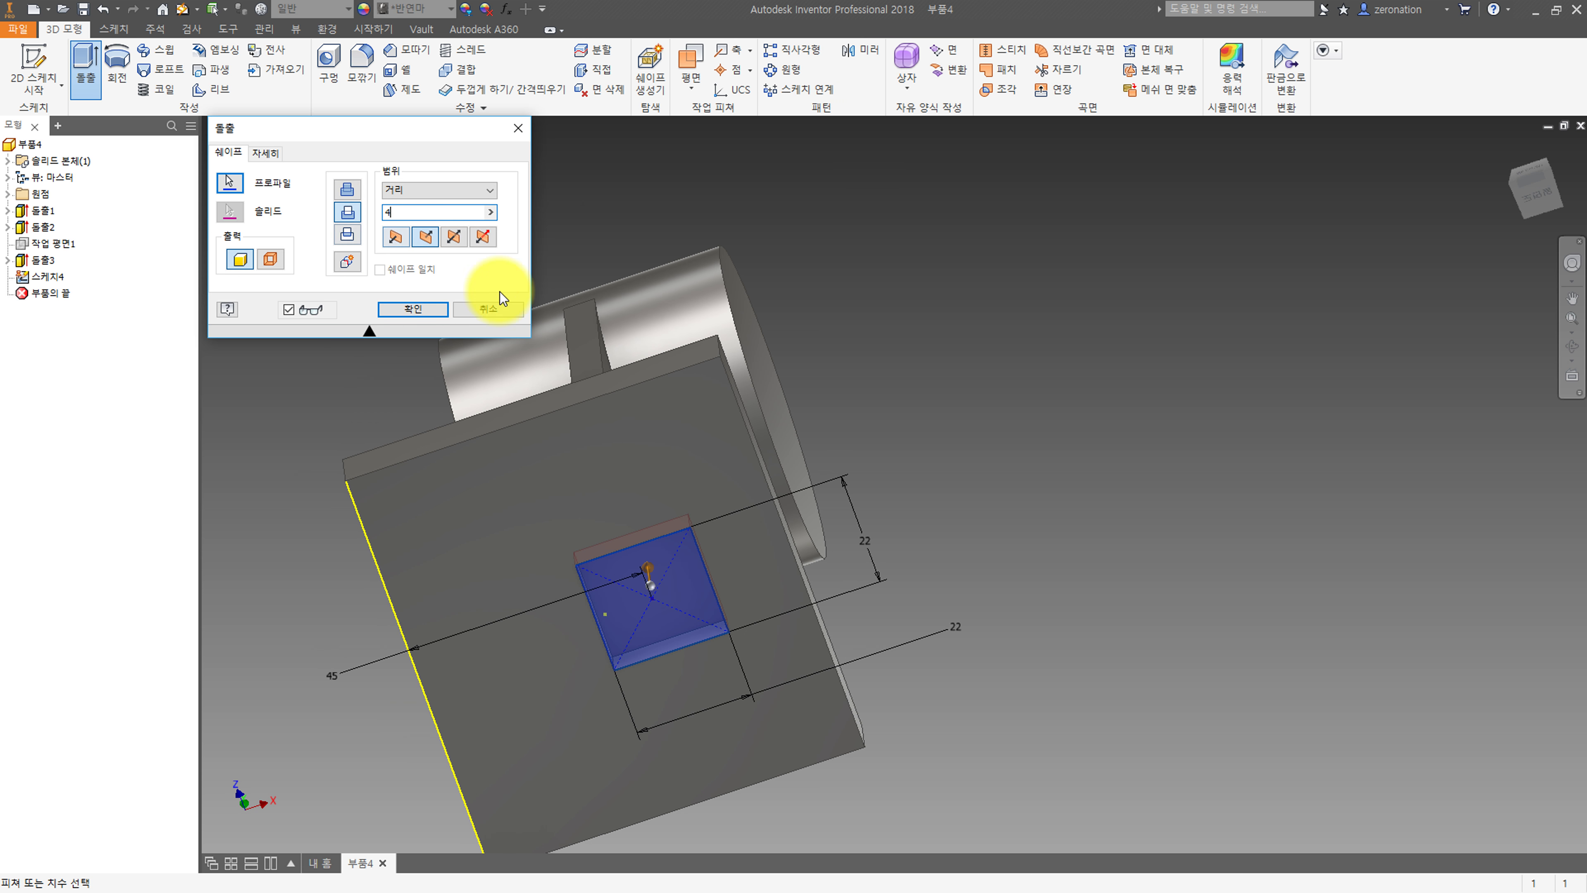
click(413, 309)
Start a sketch on the XY plane and draw a short vertical line between plate and cylinder, right of the web.
shift+middle_drag(413, 308, 567, 344)
click(8, 194)
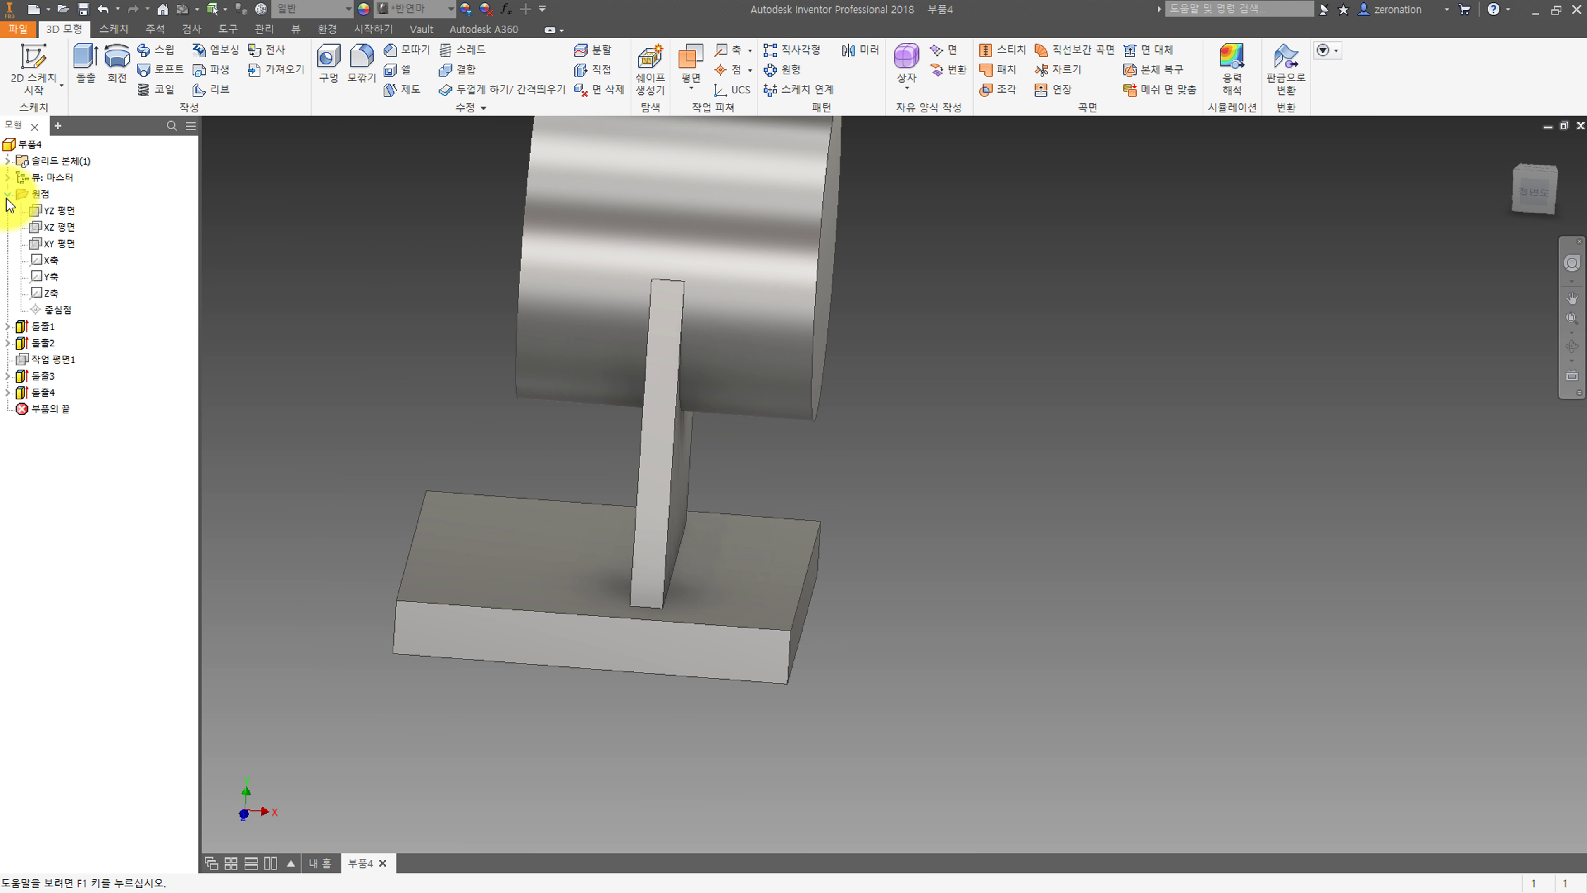
right_click(67, 242)
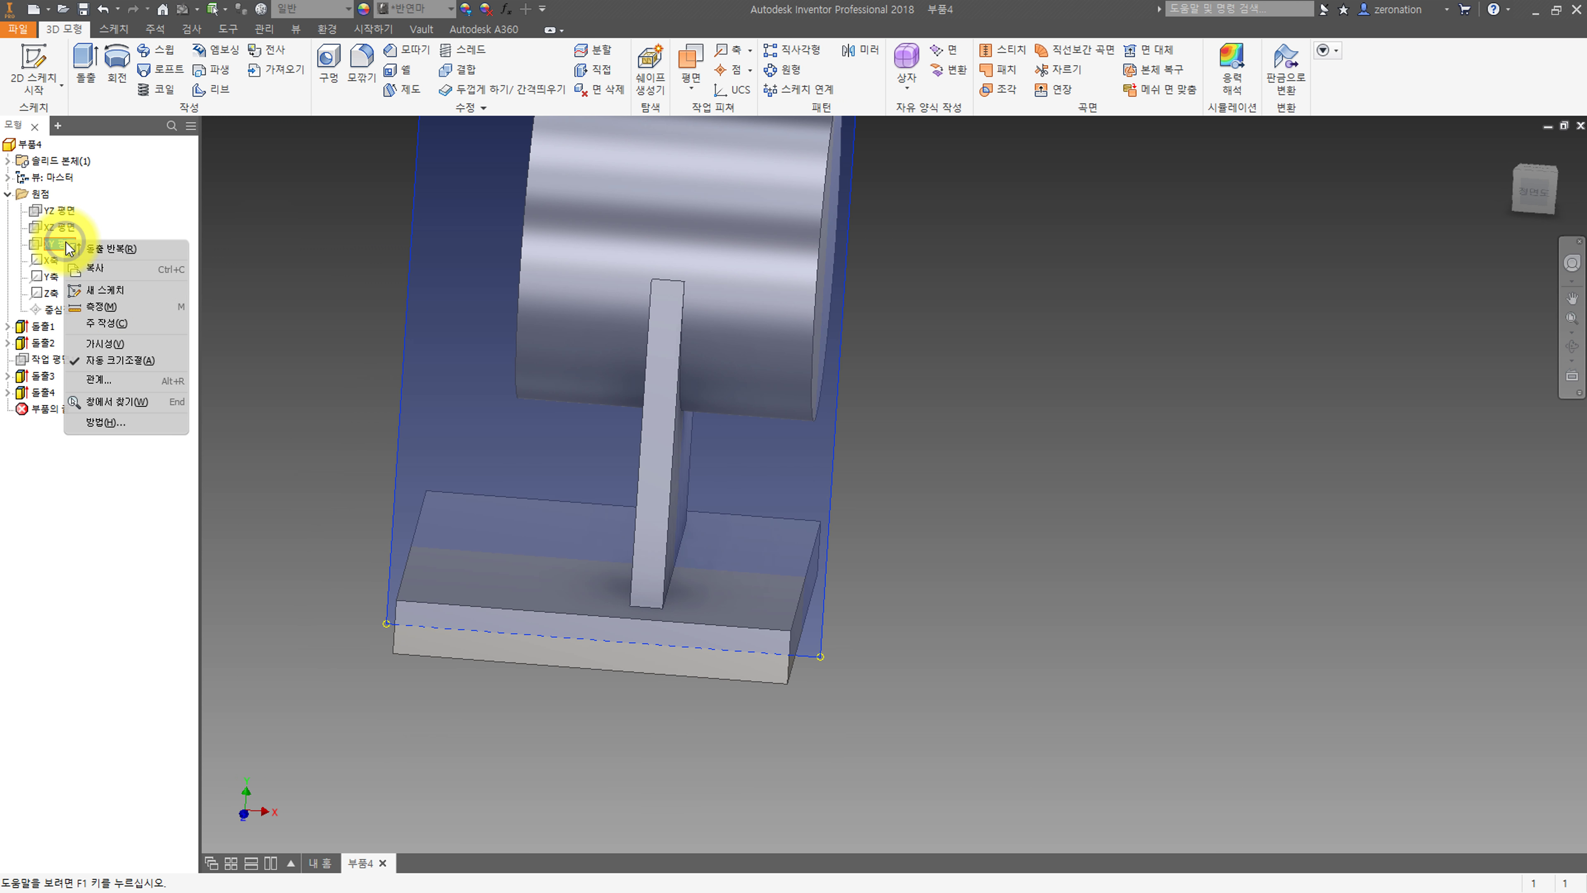
click(111, 291)
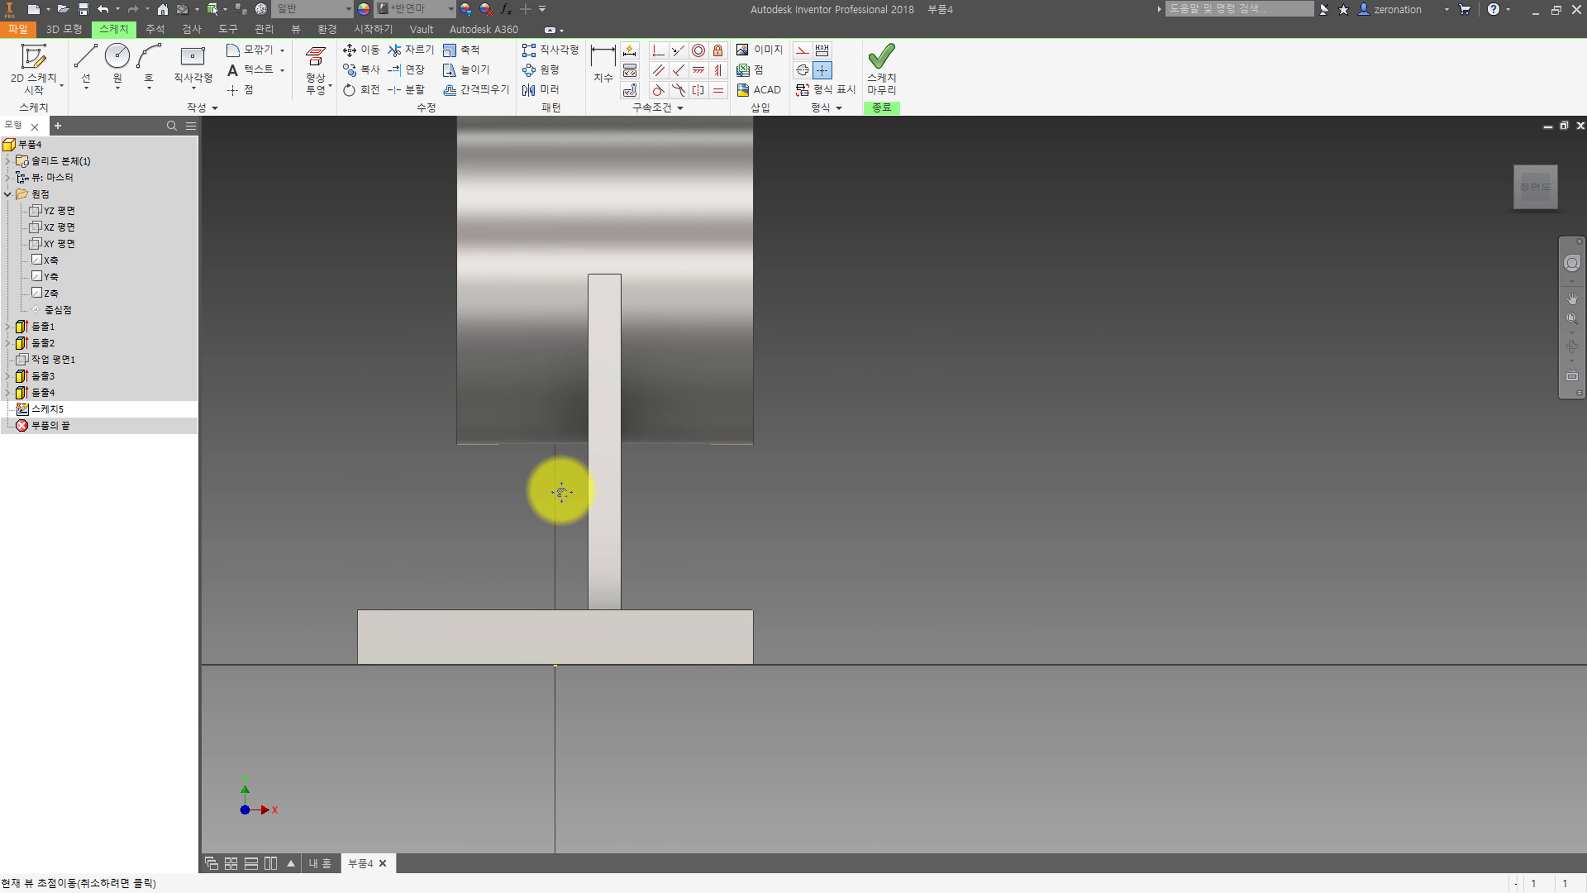
click(84, 63)
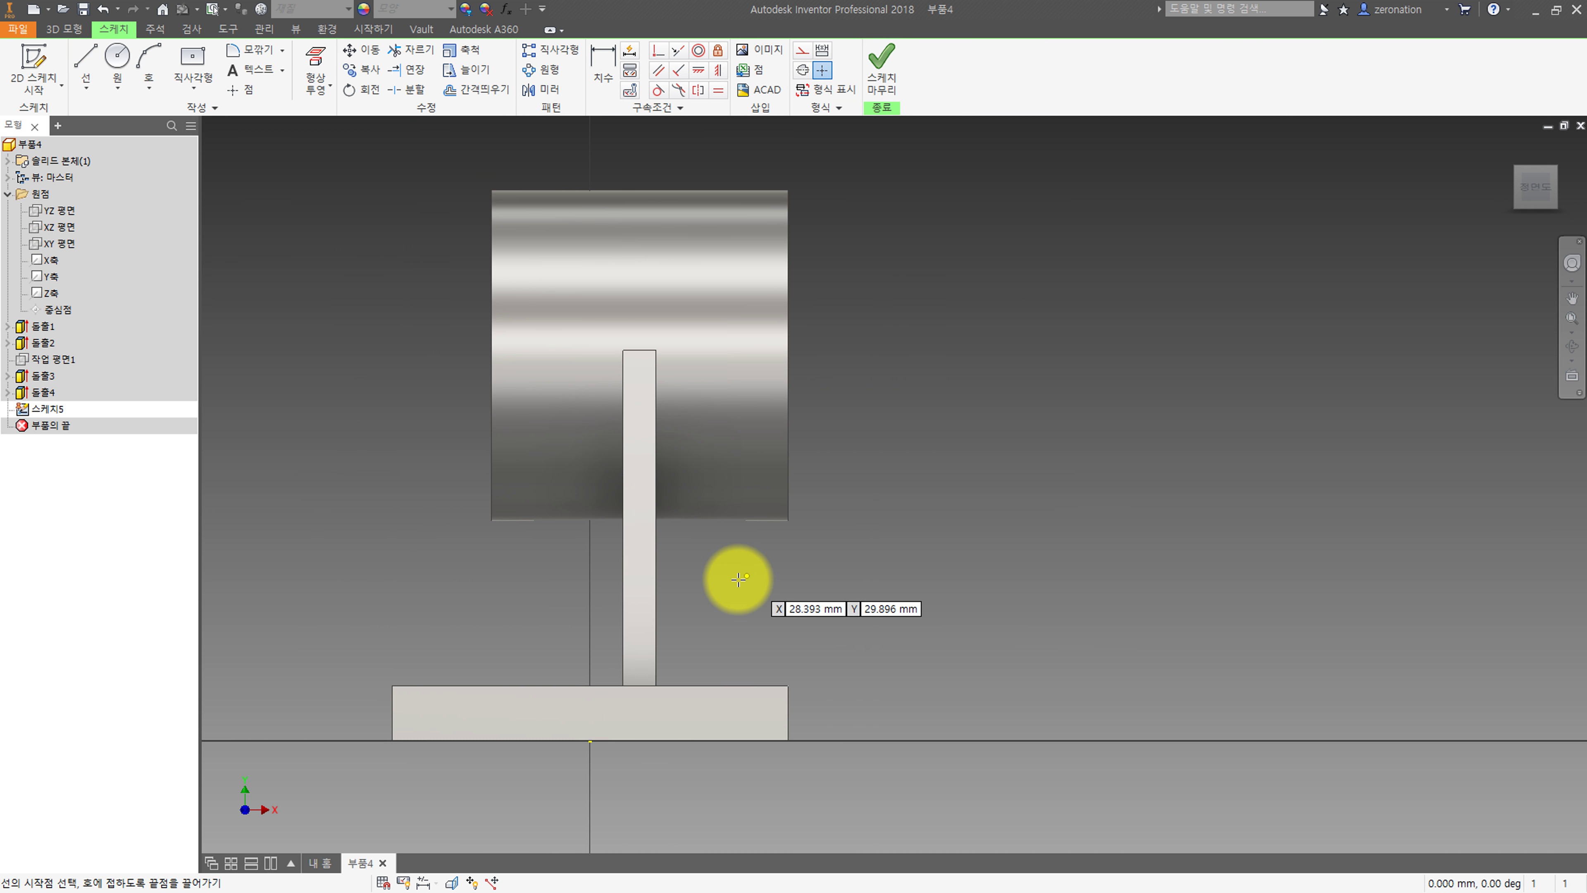
click(754, 551)
double_click(759, 616)
Dimension the vertical line 3 mm from the plate's right edge, and slice the display at the sketch plane before finishing the sketch.
key(d)
click(755, 606)
click(787, 710)
click(845, 650)
text(3)
key(Return)
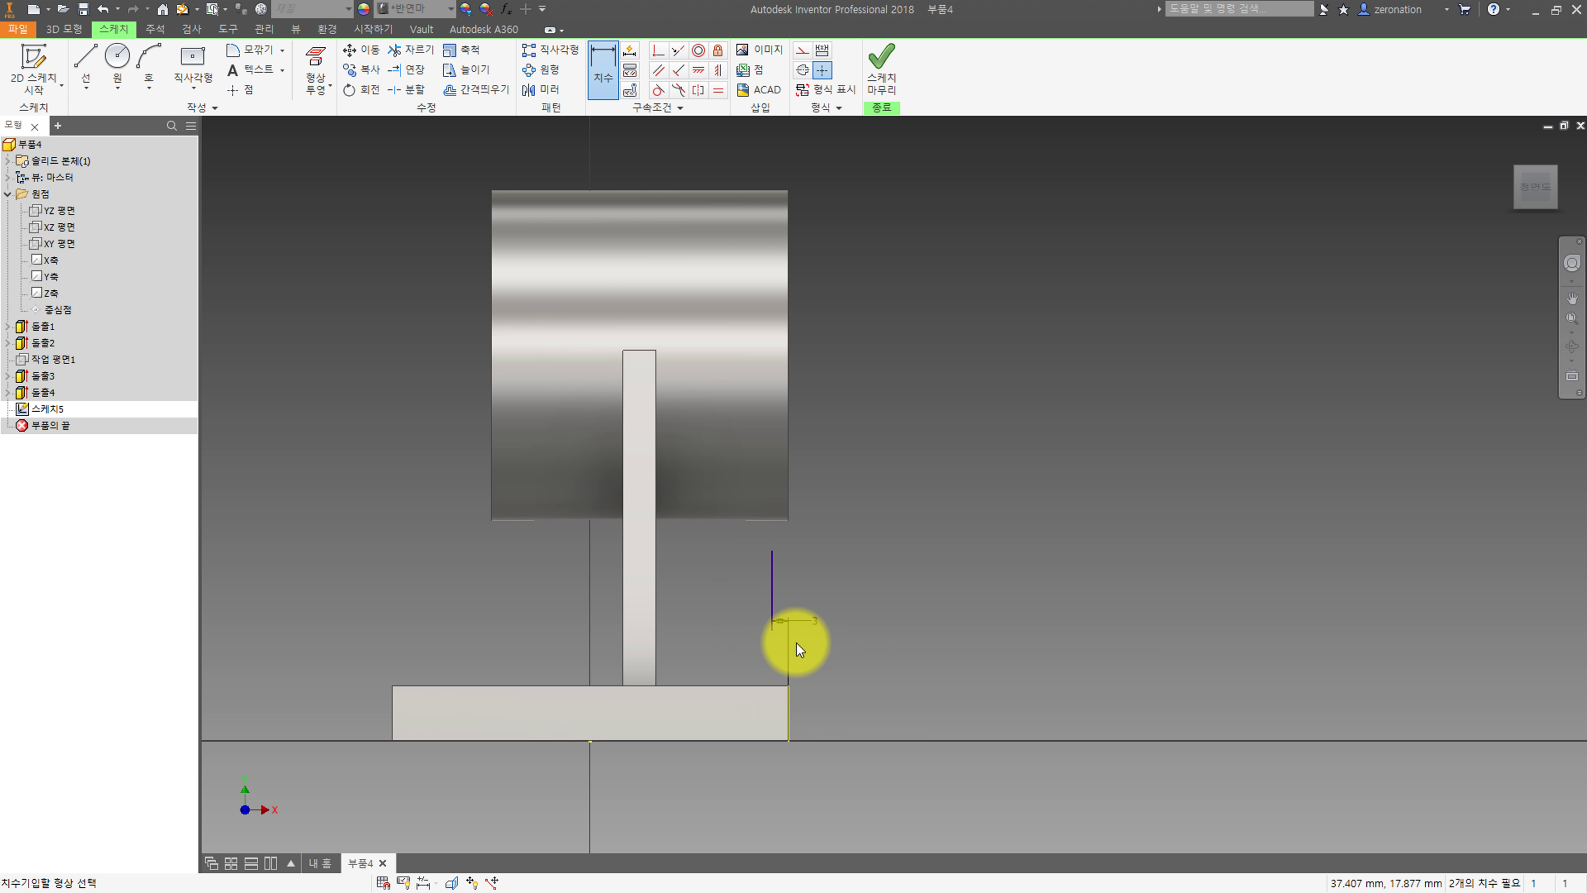
key(F7)
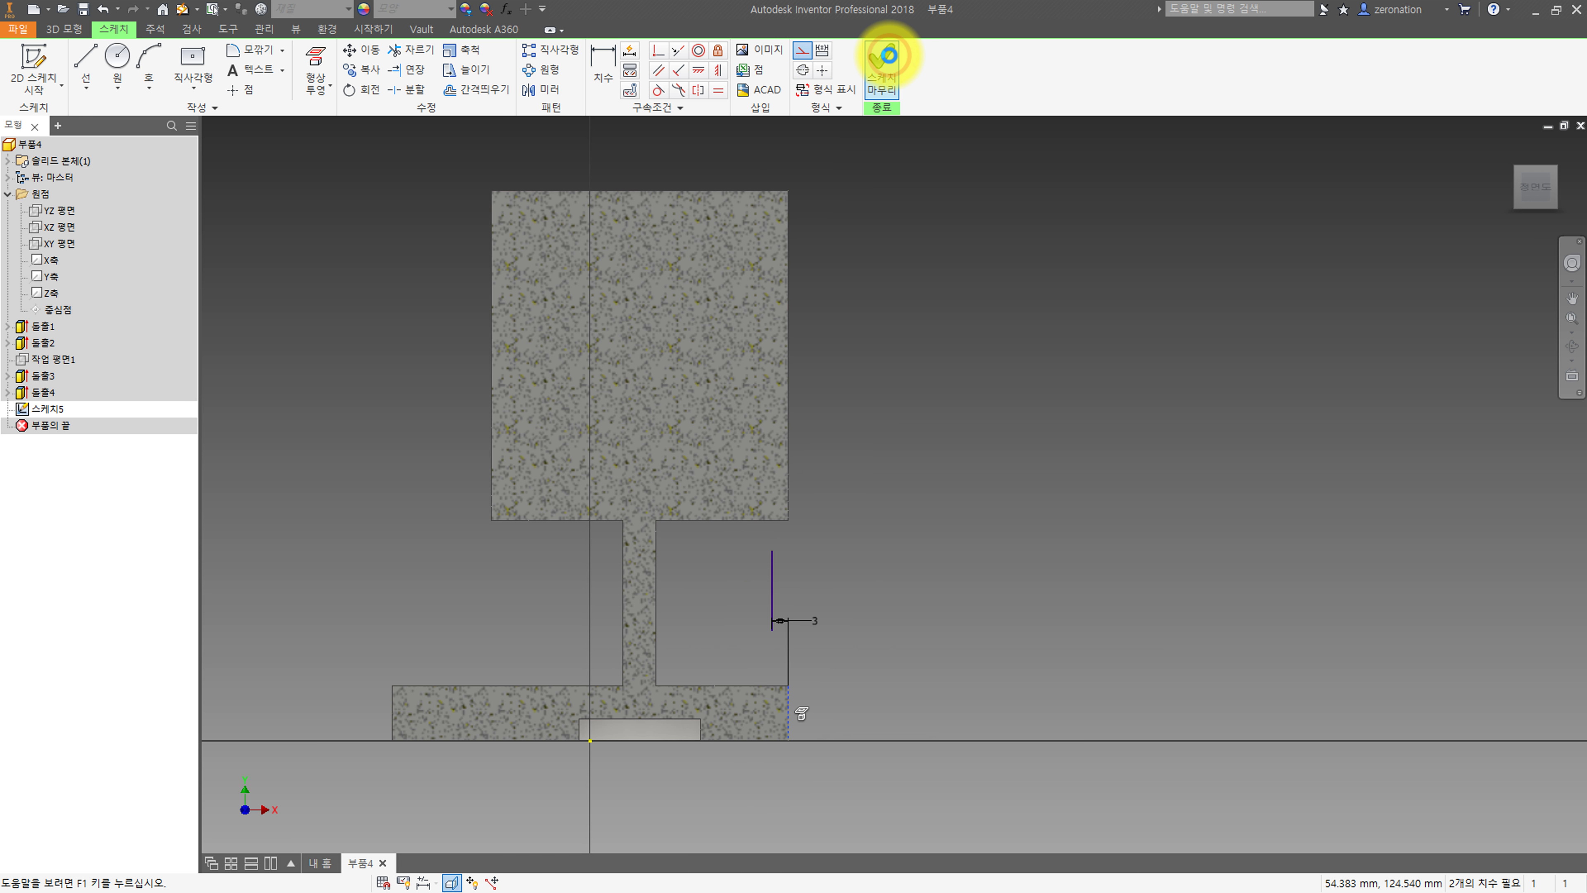
click(882, 60)
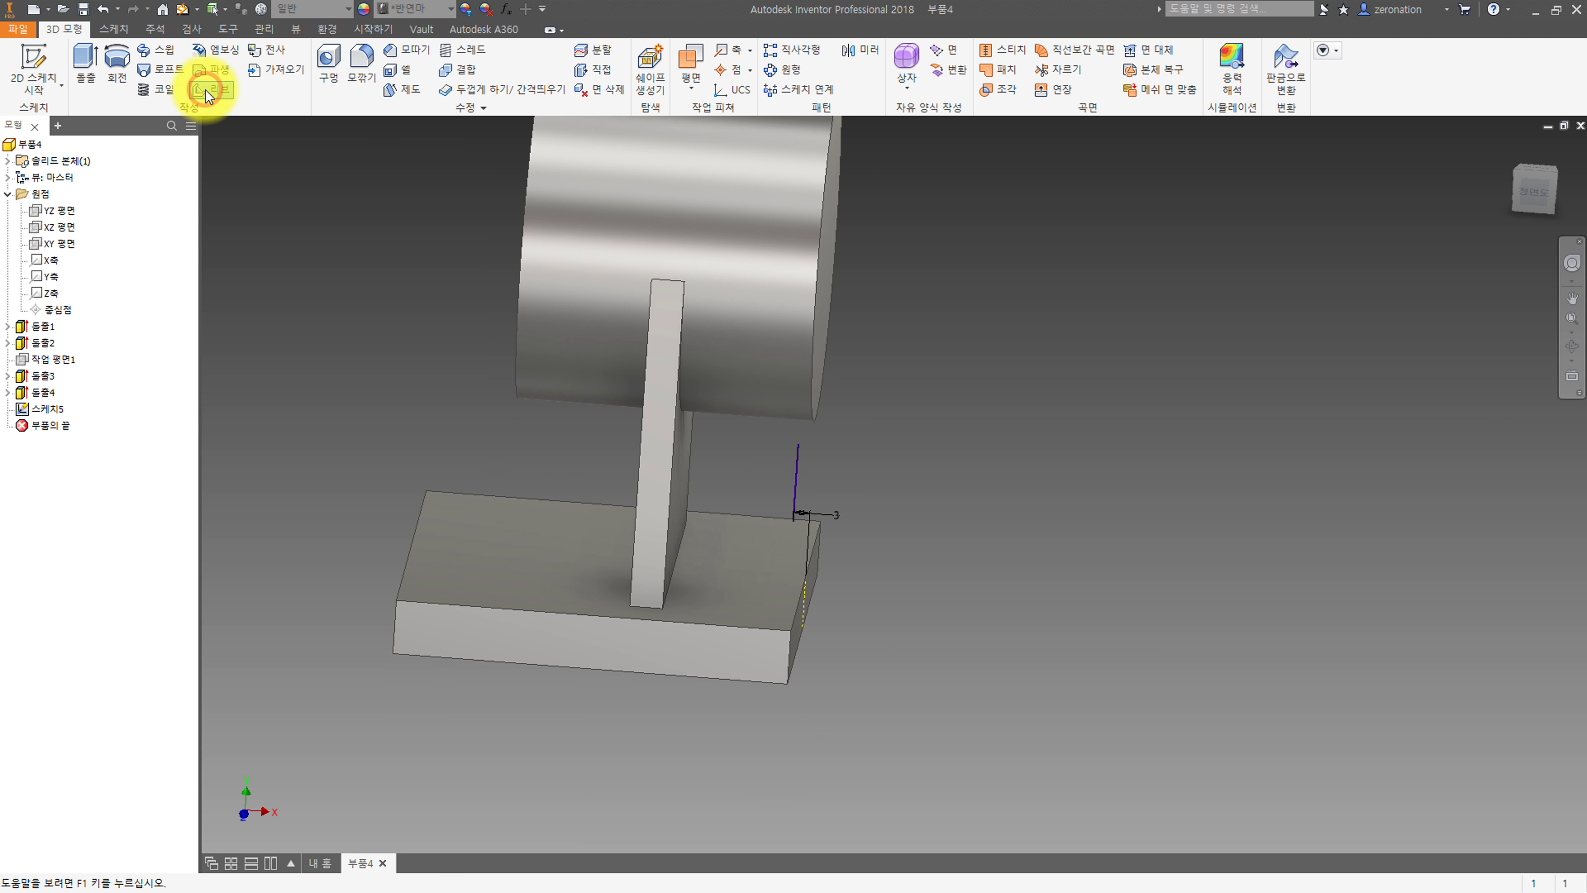
Create a 6 mm thick rib from the vertical line, parallel to the sketch plane and directed toward the web.
click(209, 89)
click(231, 192)
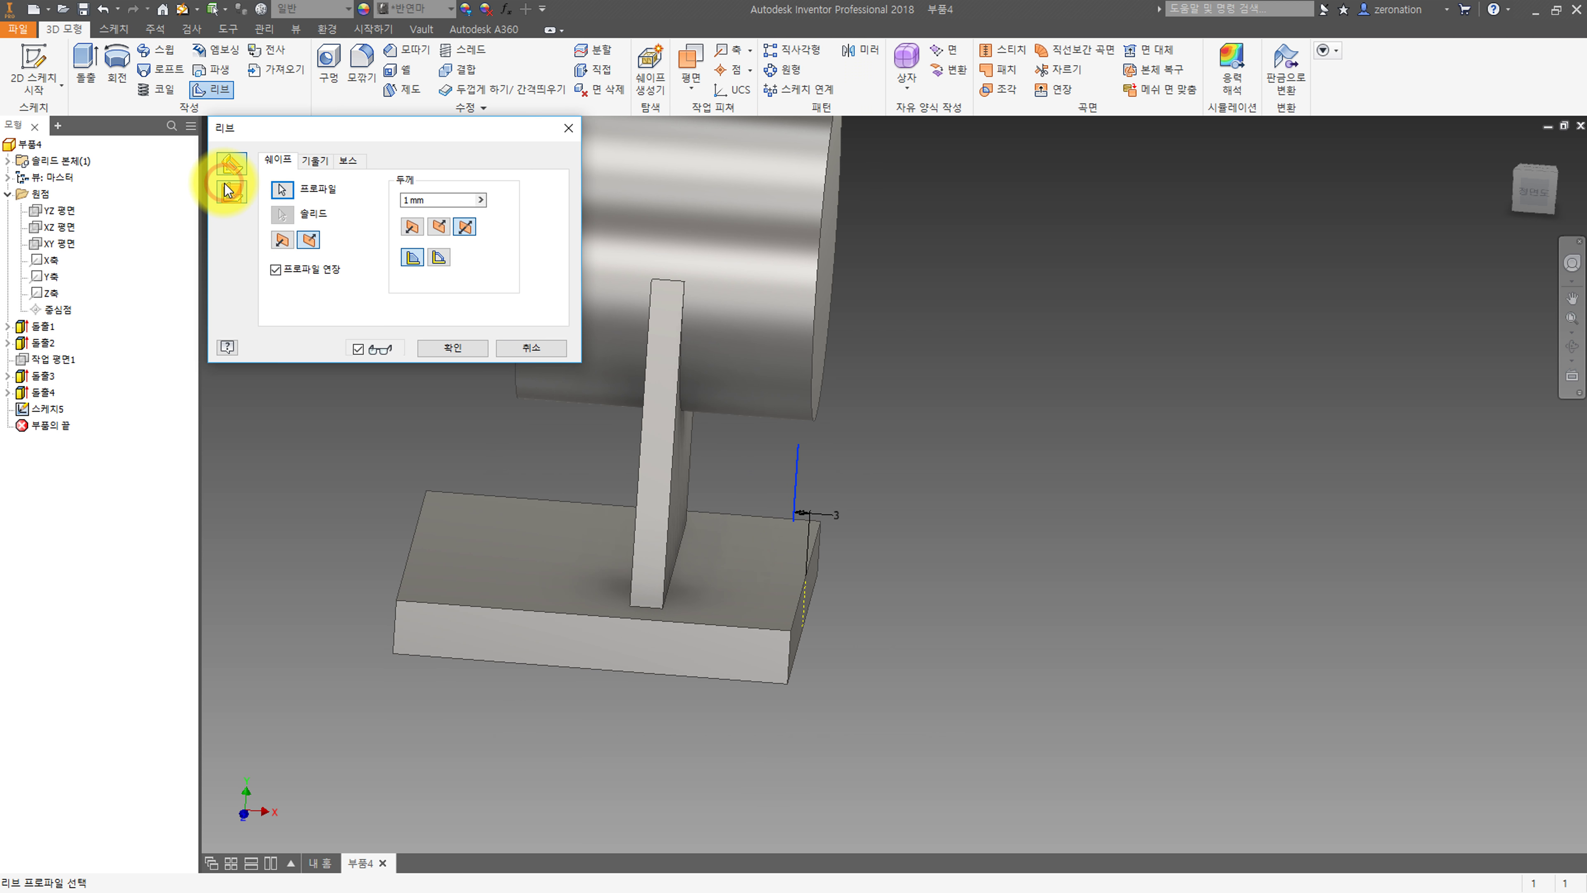
click(285, 240)
shift+middle_drag(611, 346, 513, 282)
click(432, 200)
text(6)
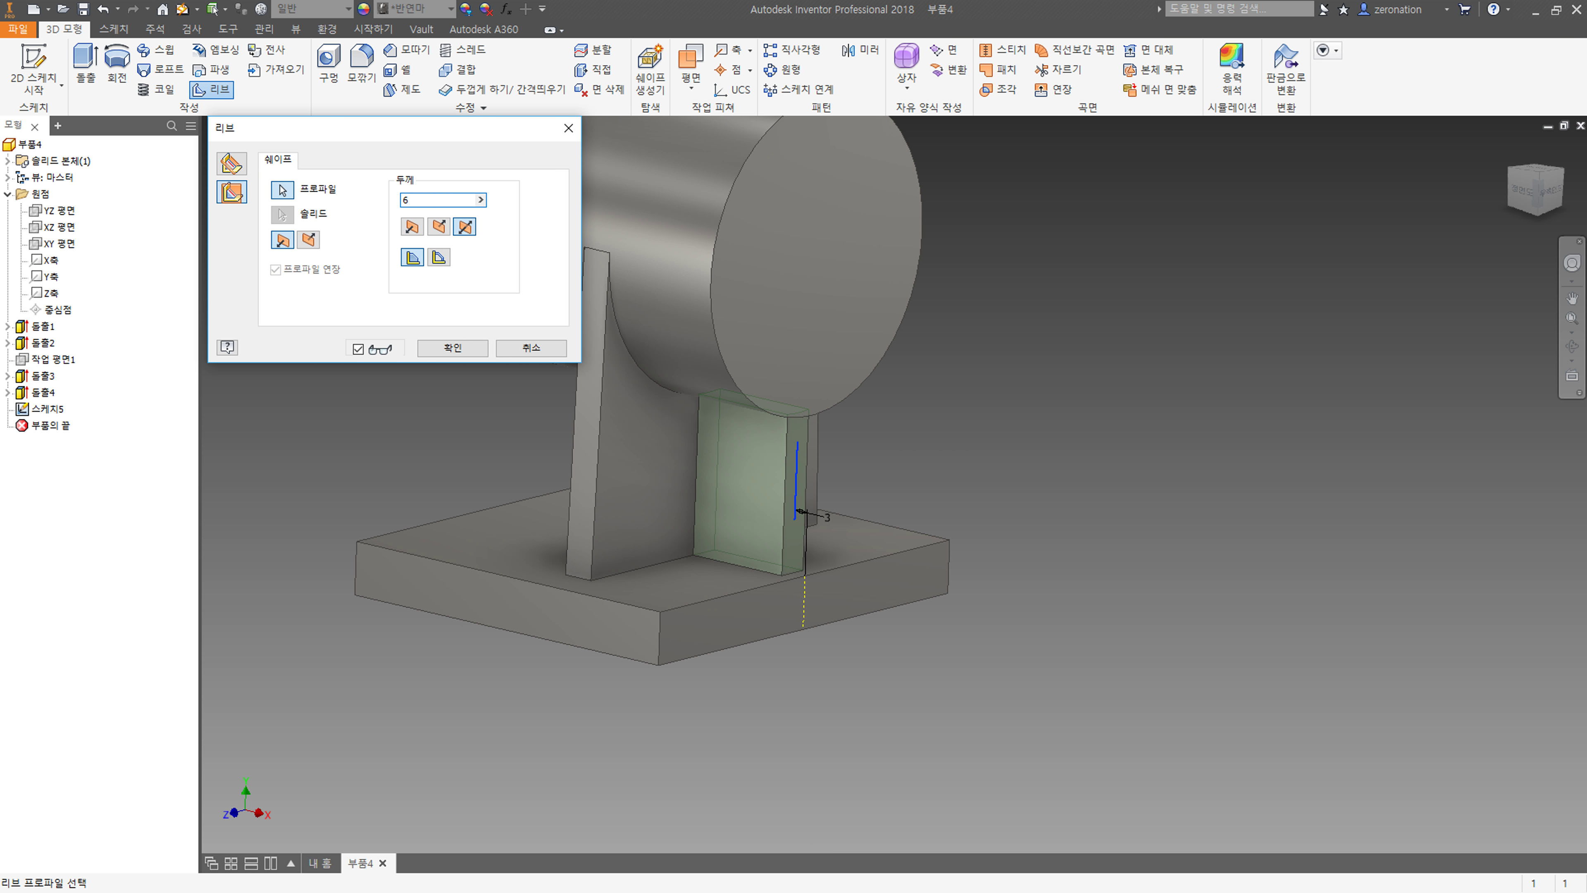
click(452, 348)
Start another sketch on the XY plane, sliced at that plane, and project the base plate's top edge into it.
shift+middle_drag(507, 433, 595, 435)
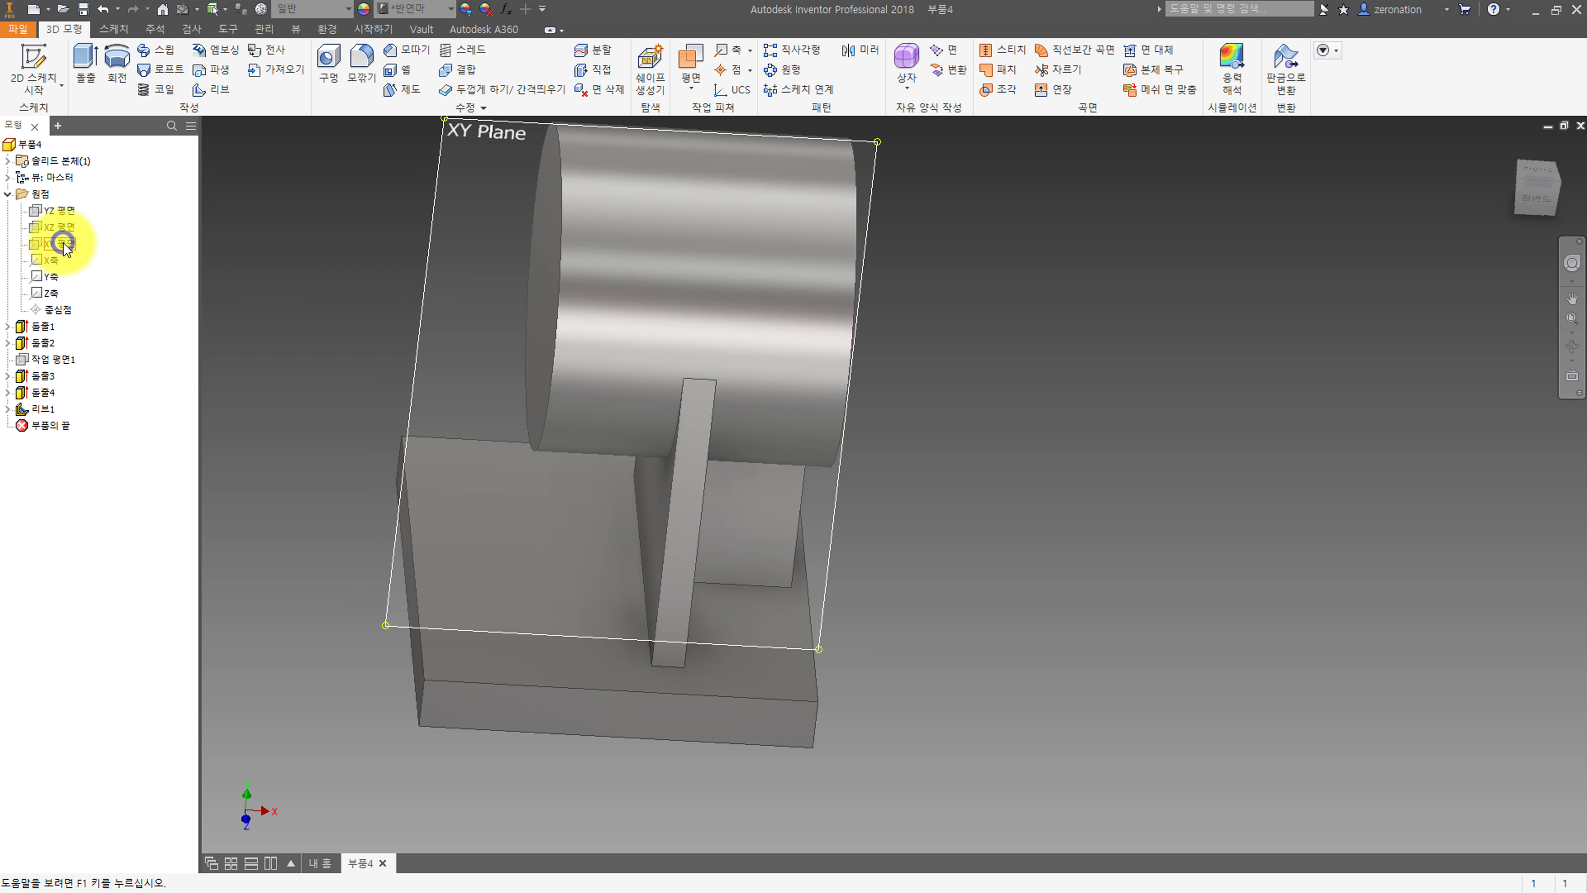
right_click(64, 244)
click(124, 288)
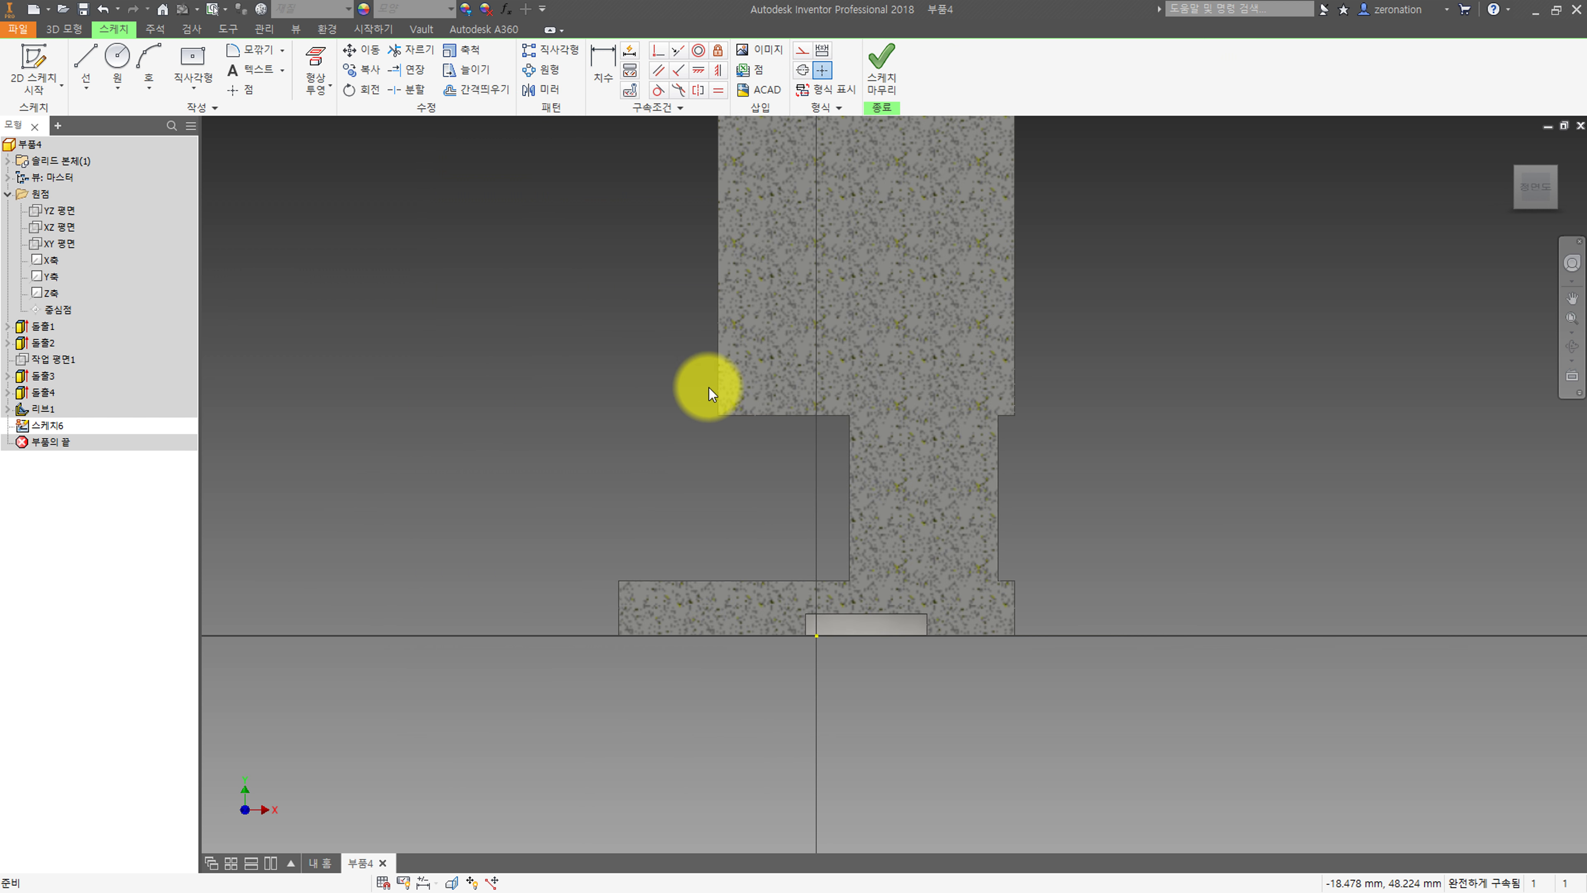
scroll(712, 485, down, 3)
click(315, 65)
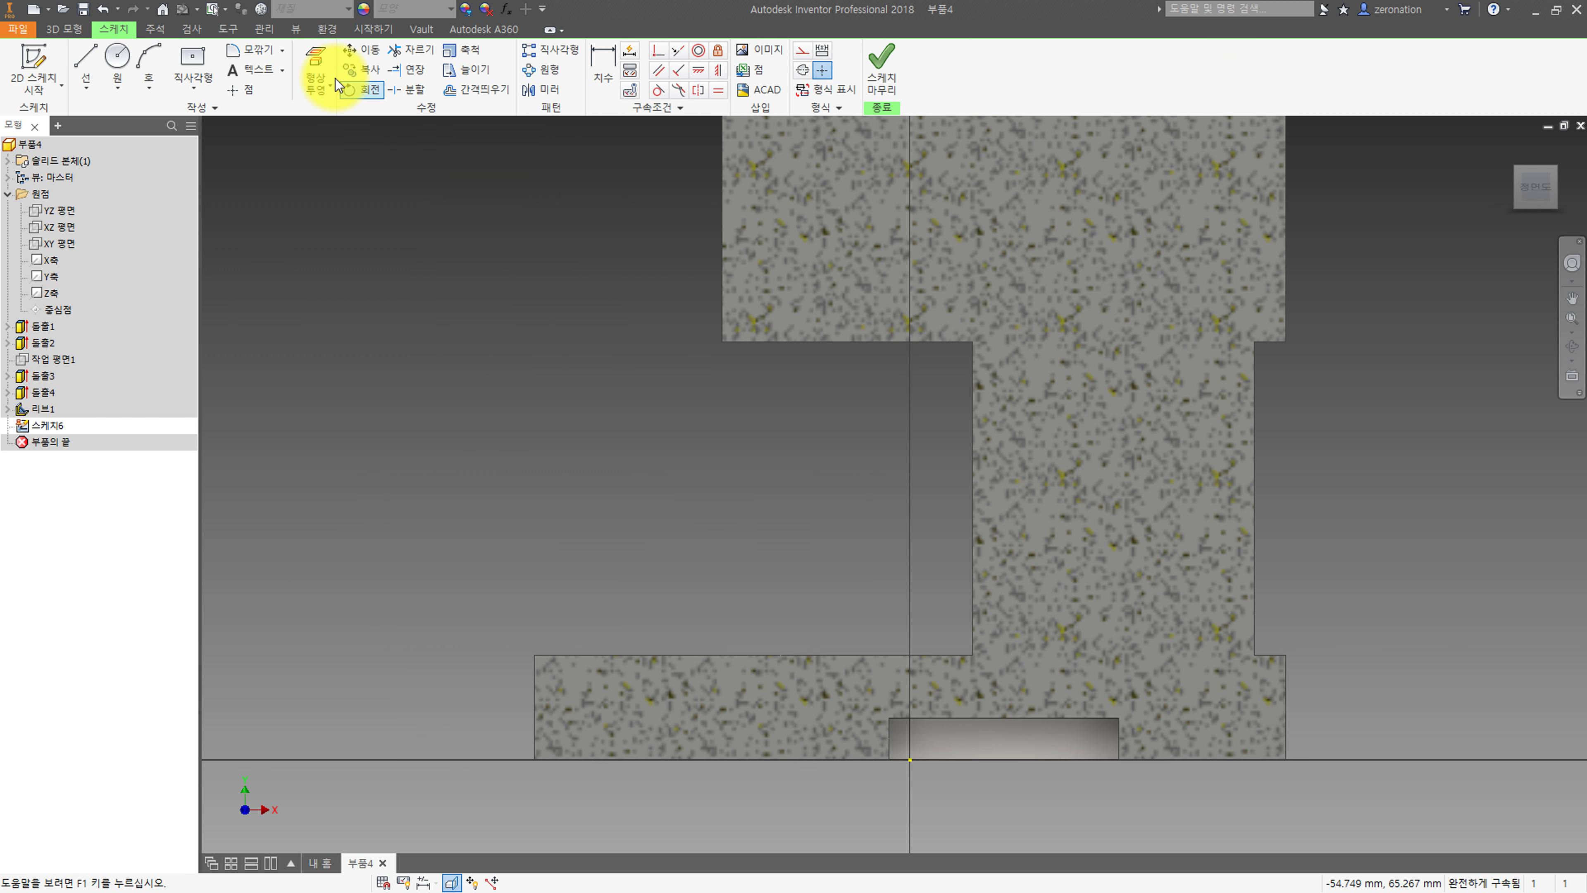
click(620, 657)
key(Escape)
Sketch a slanted line about 30 mm long rising from the plate's projected top edge toward the cylinder, left of the web.
click(88, 82)
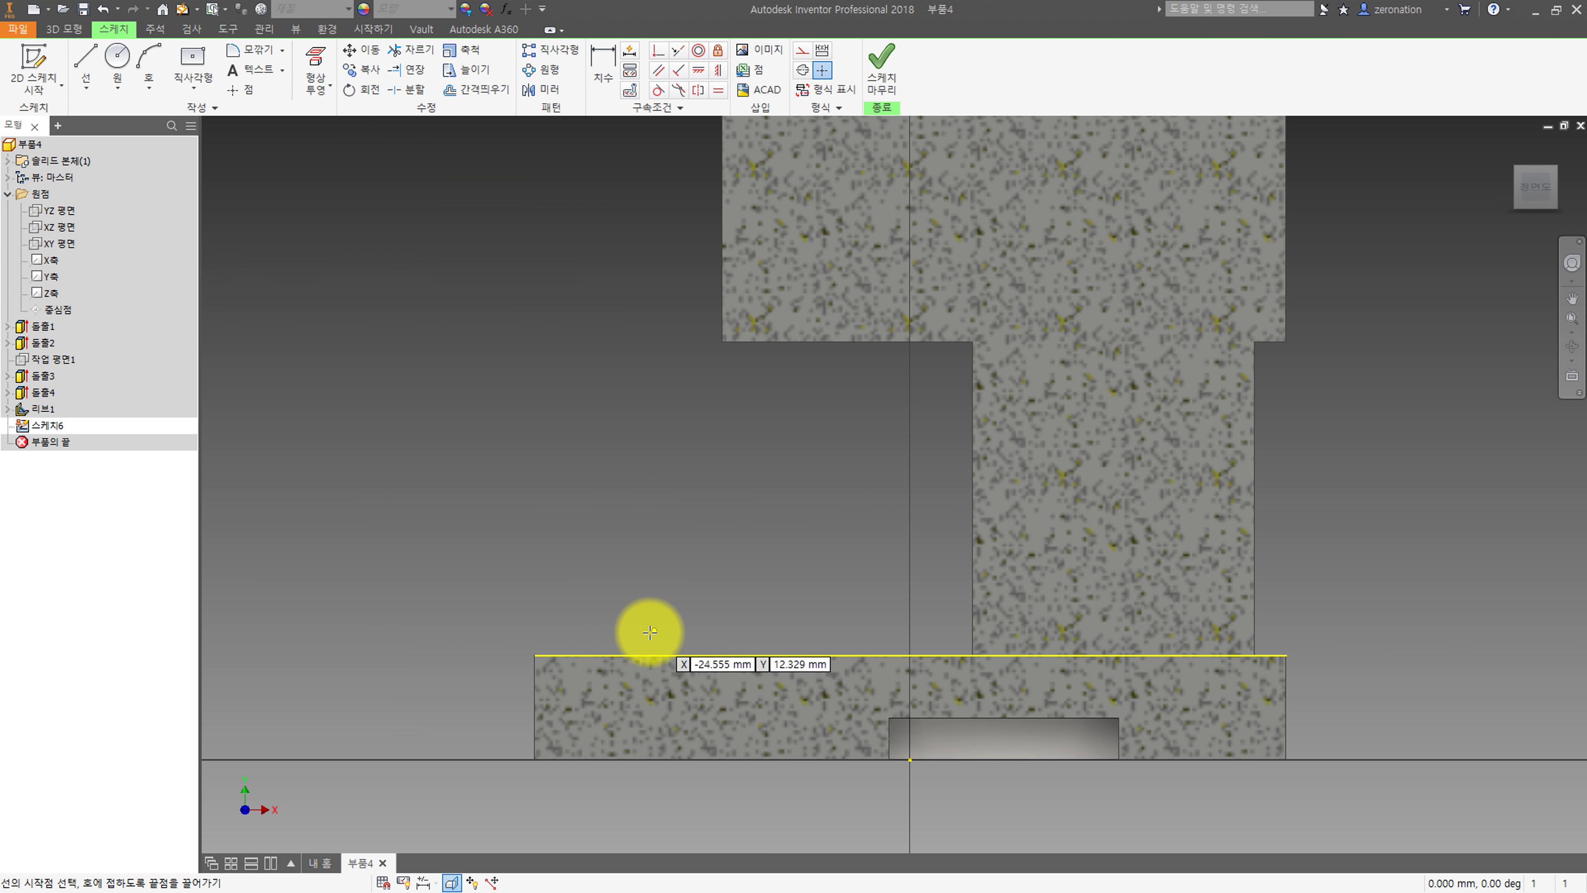
click(605, 654)
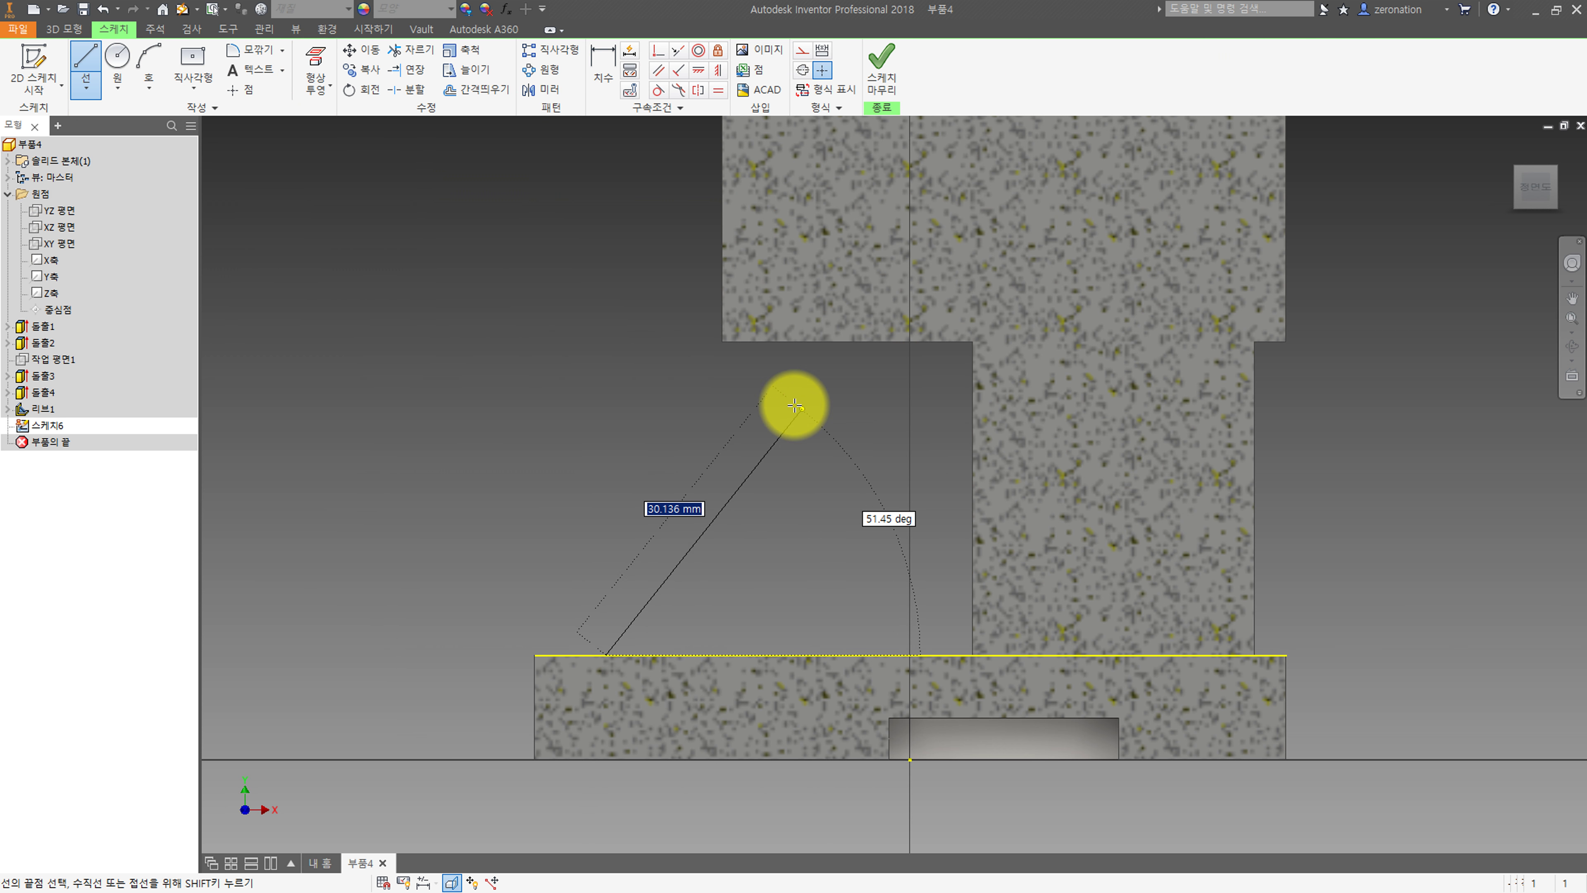
click(767, 386)
key(Escape)
middle_drag(592, 589, 565, 520)
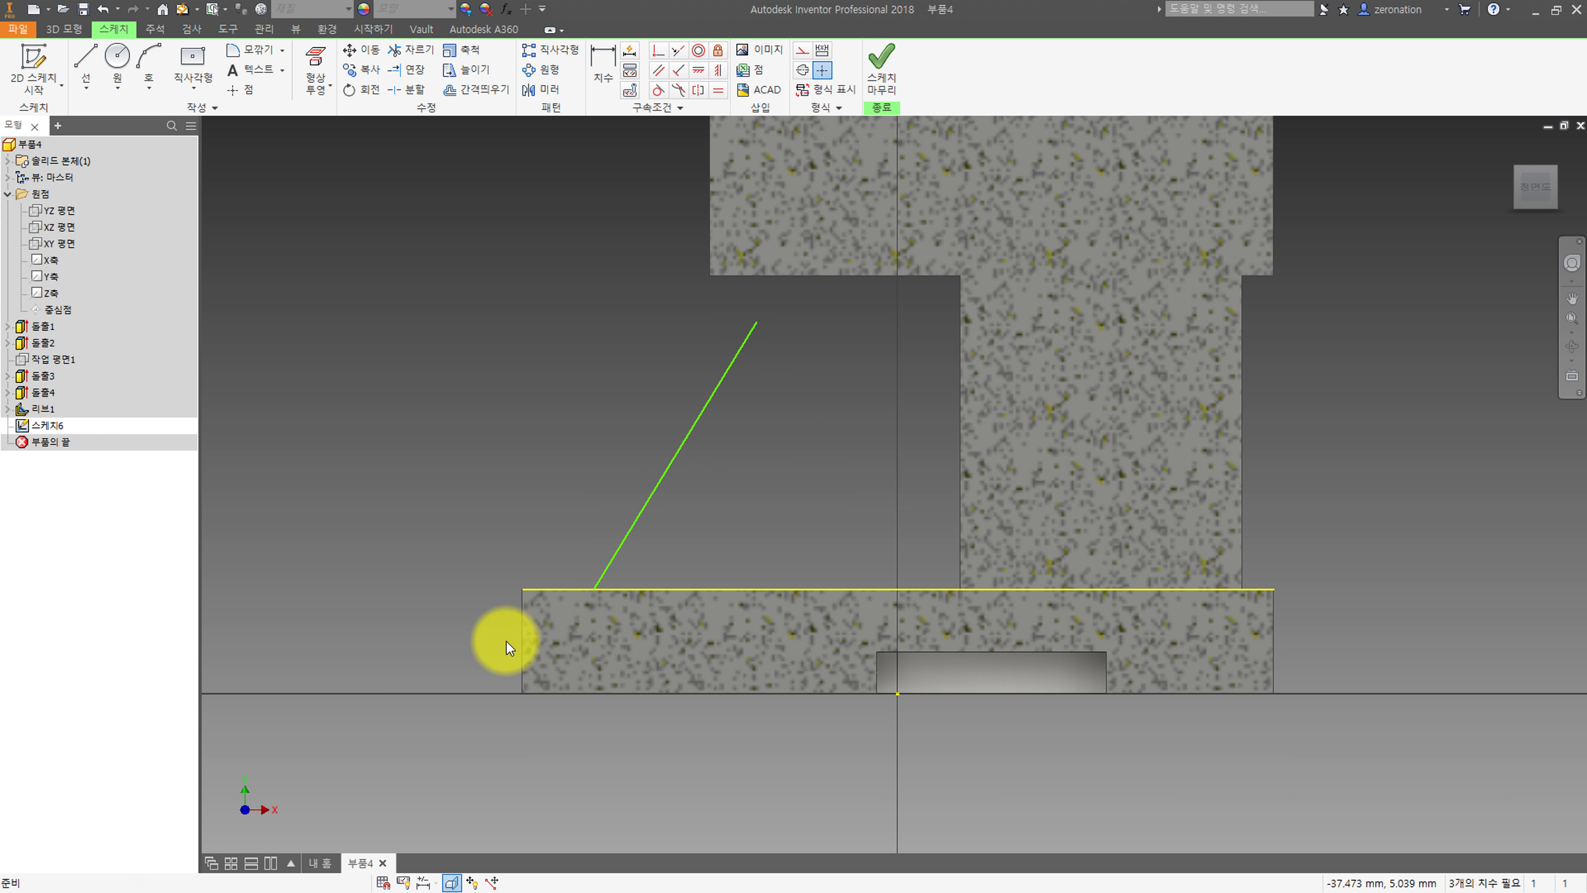
Dimension the slanted line's lower endpoint 6 mm from the plate's left edge.
key(d)
click(593, 588)
click(565, 499)
text(6)
key(Return)
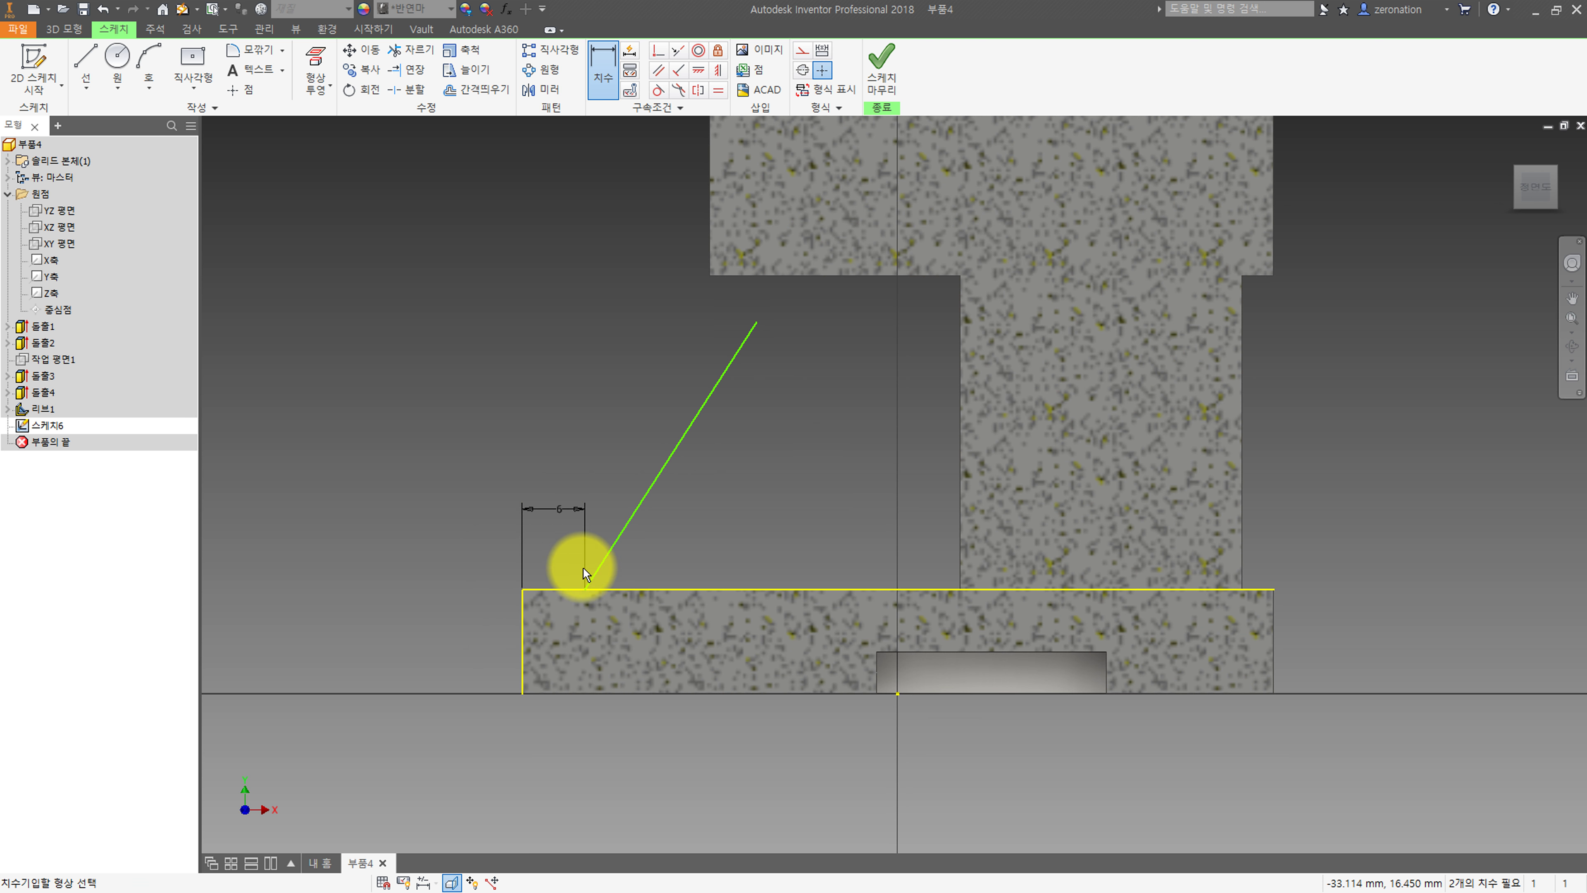
Dimension the slanted line at 30 degrees from the plate's left edge and finish the sketch.
click(522, 612)
click(611, 548)
click(586, 423)
text(30)
key(Return)
click(882, 60)
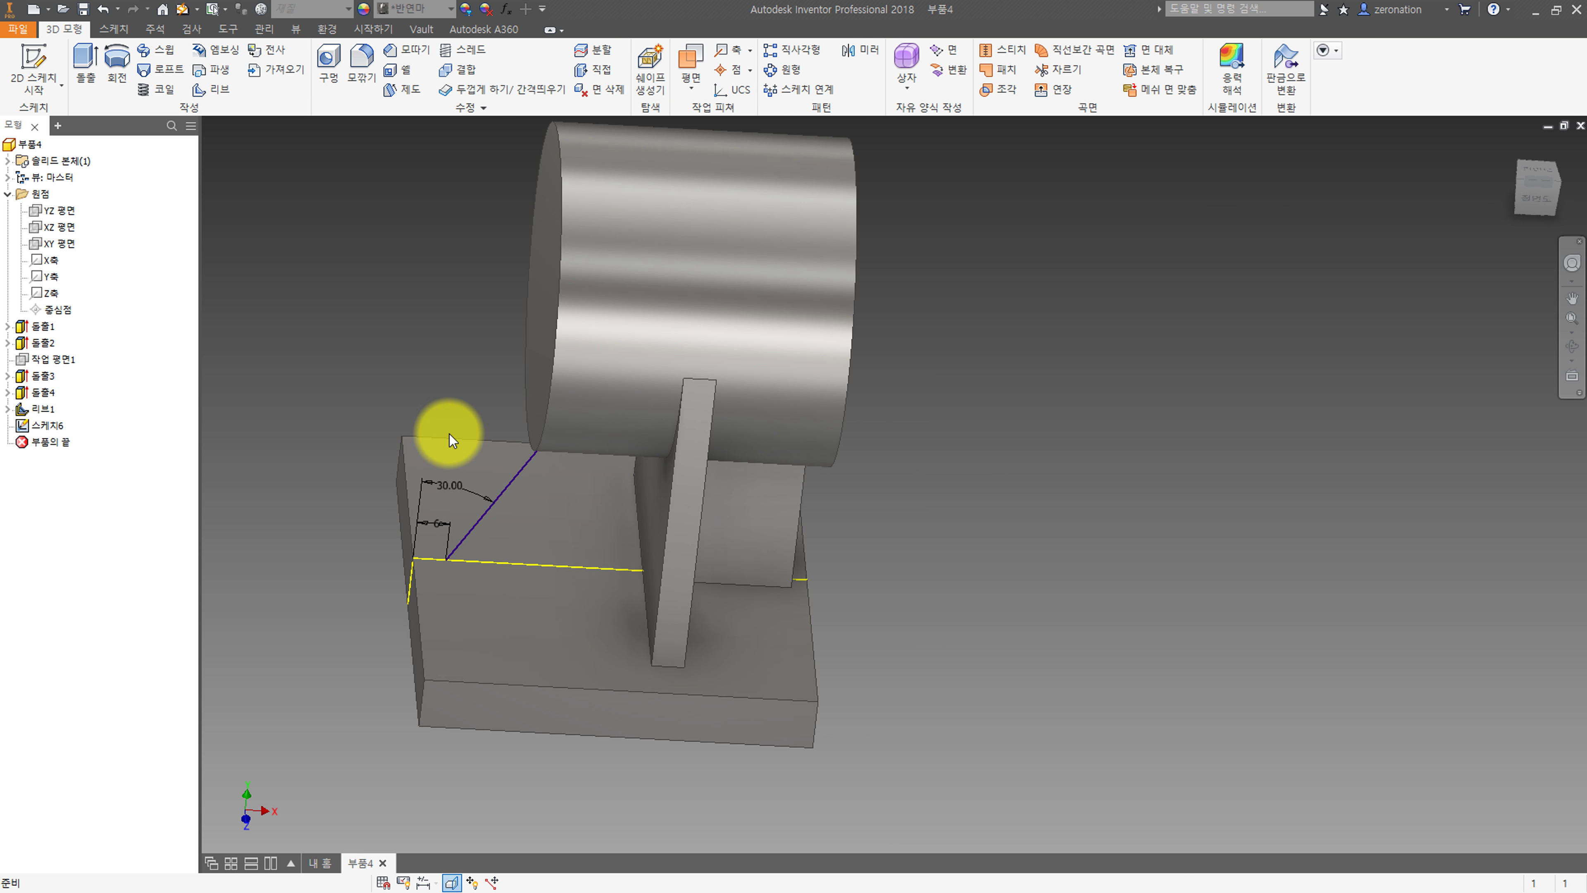
Reopen the slanted-line sketch, slice the display, convert the projected plate edges to construction geometry, and finish the sketch.
double_click(51, 425)
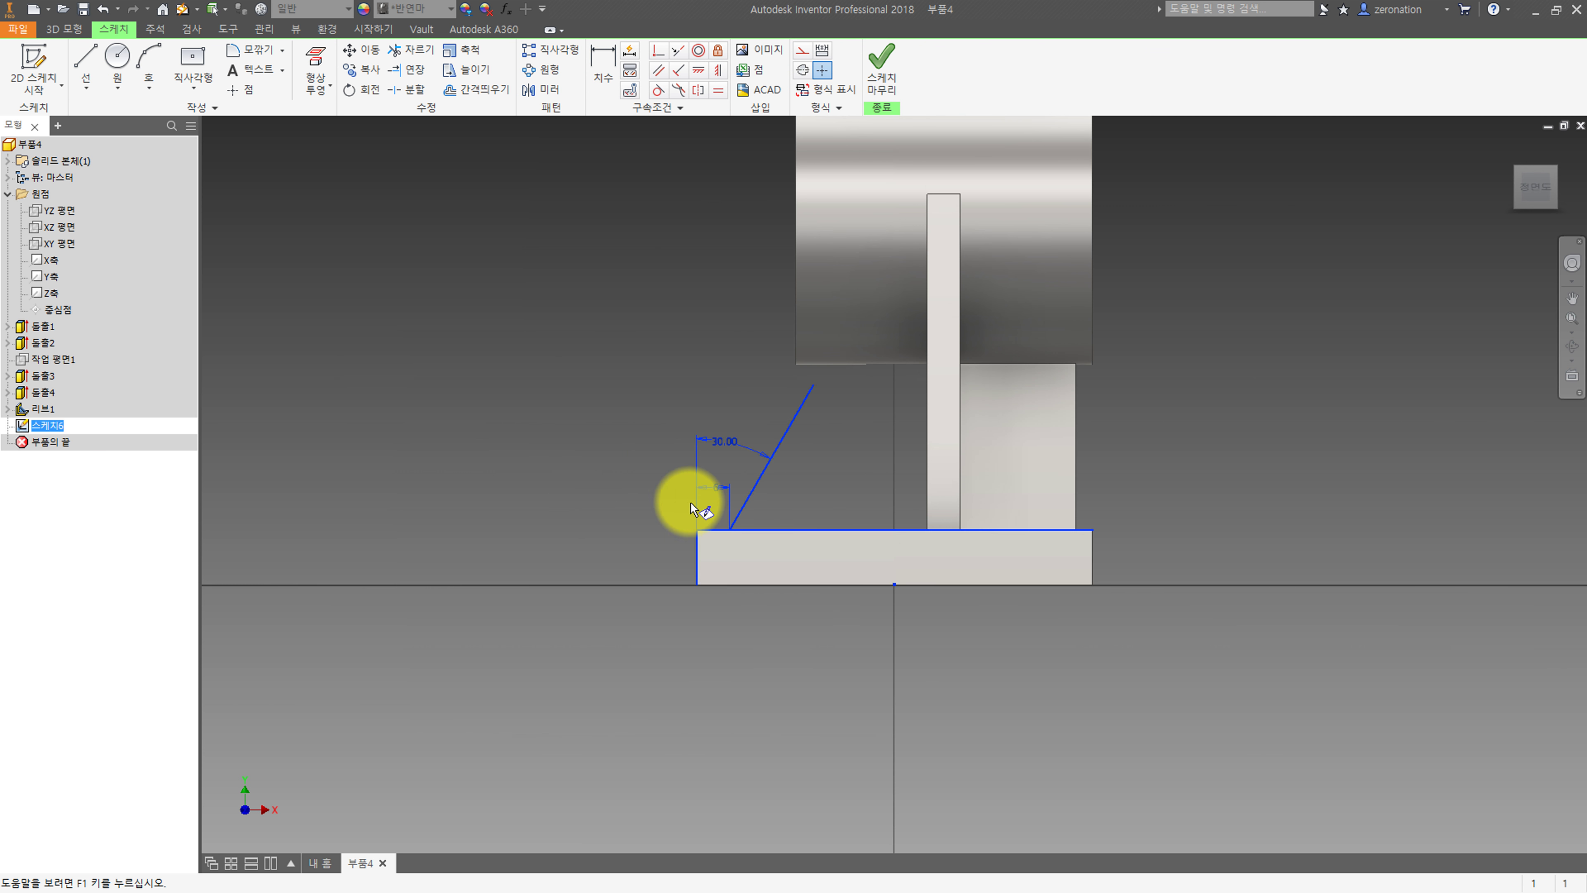
key(F7)
click(695, 626)
click(584, 647)
click(793, 49)
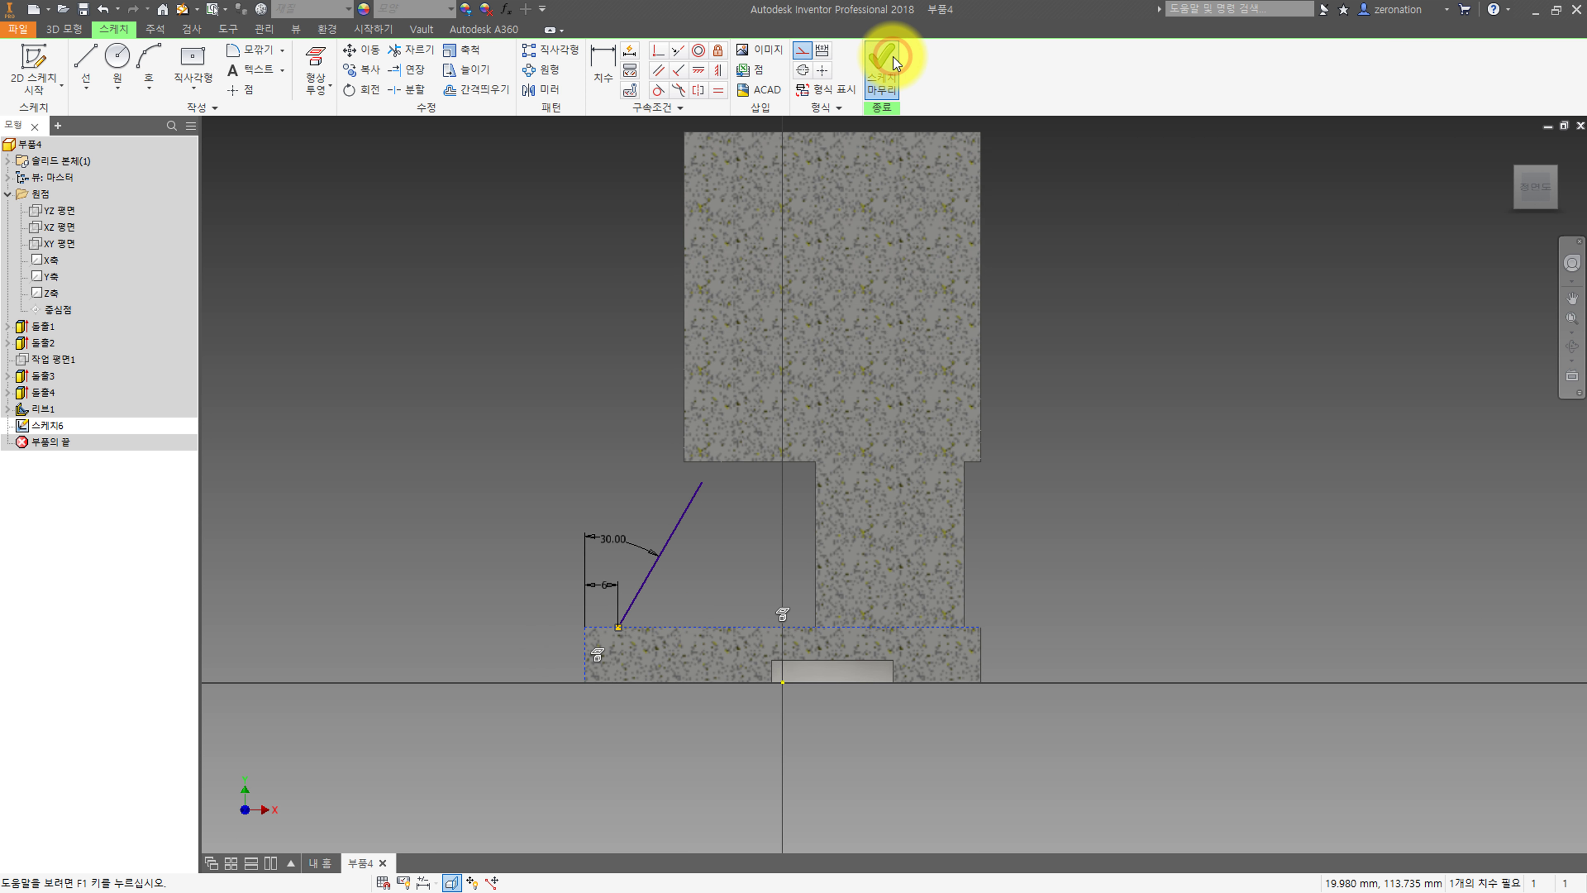
click(887, 58)
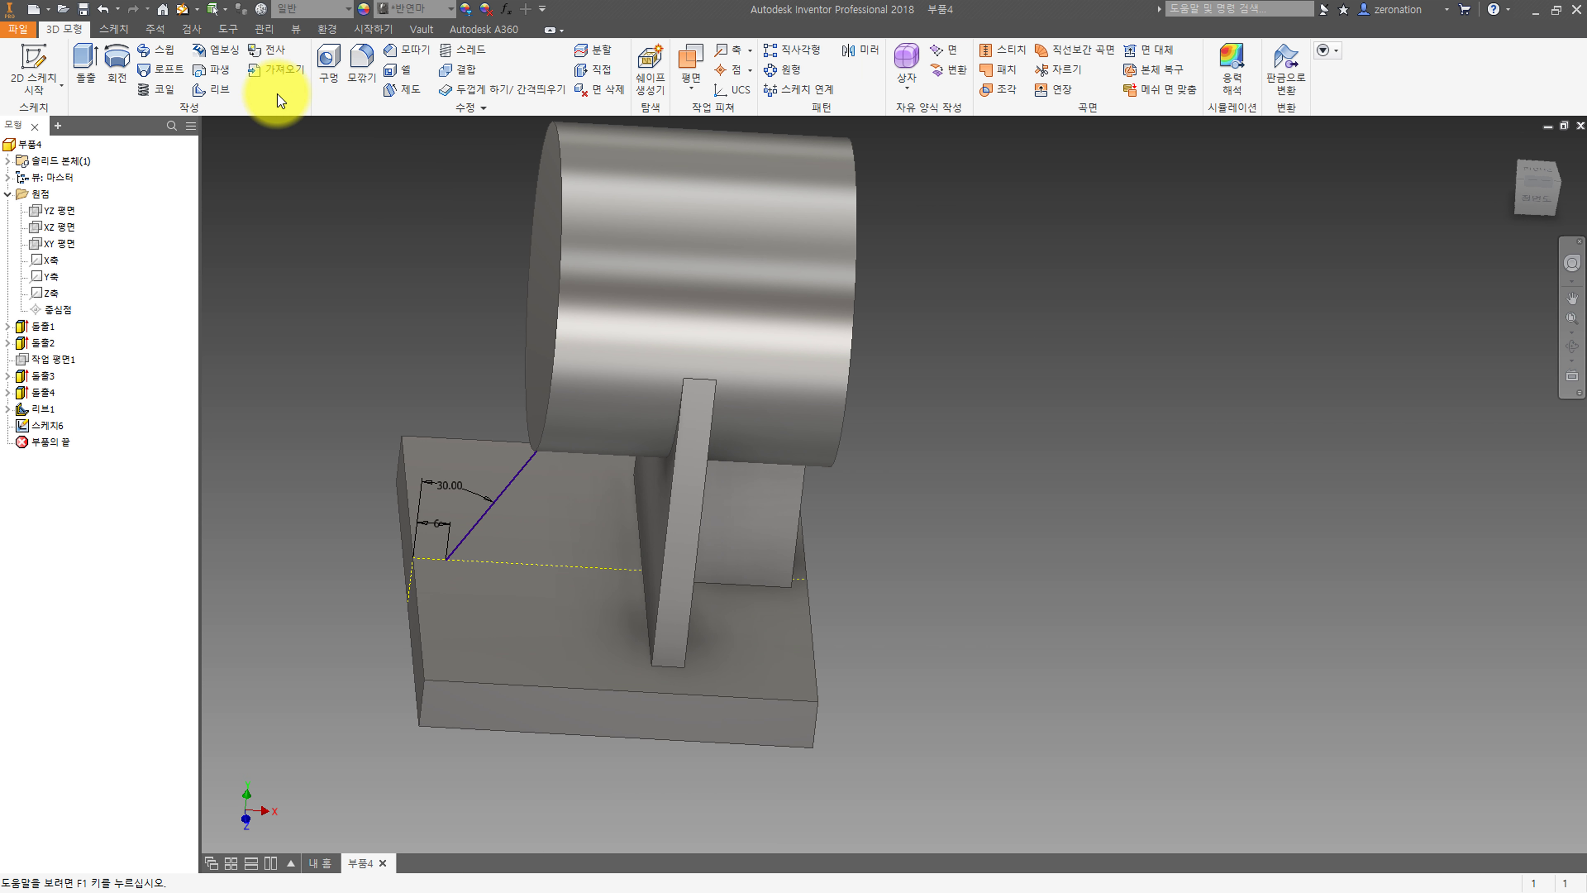
Create a 6 mm thick rib from the slanted line, parallel to the sketch plane and directed toward the web.
click(212, 89)
click(230, 193)
click(284, 240)
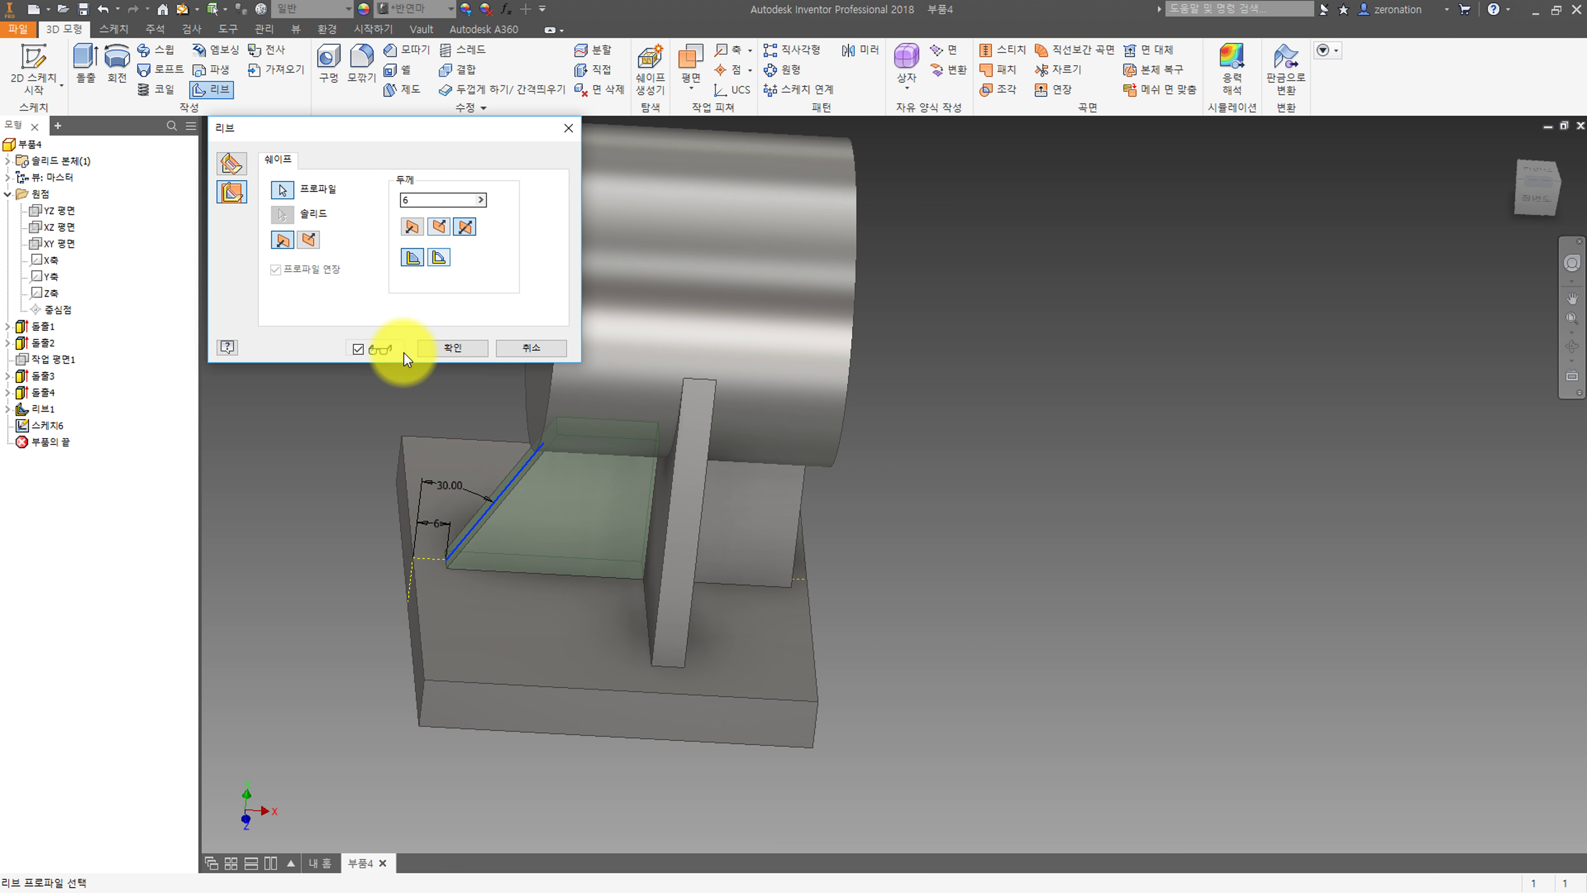
click(453, 348)
shift+middle_drag(457, 350, 686, 375)
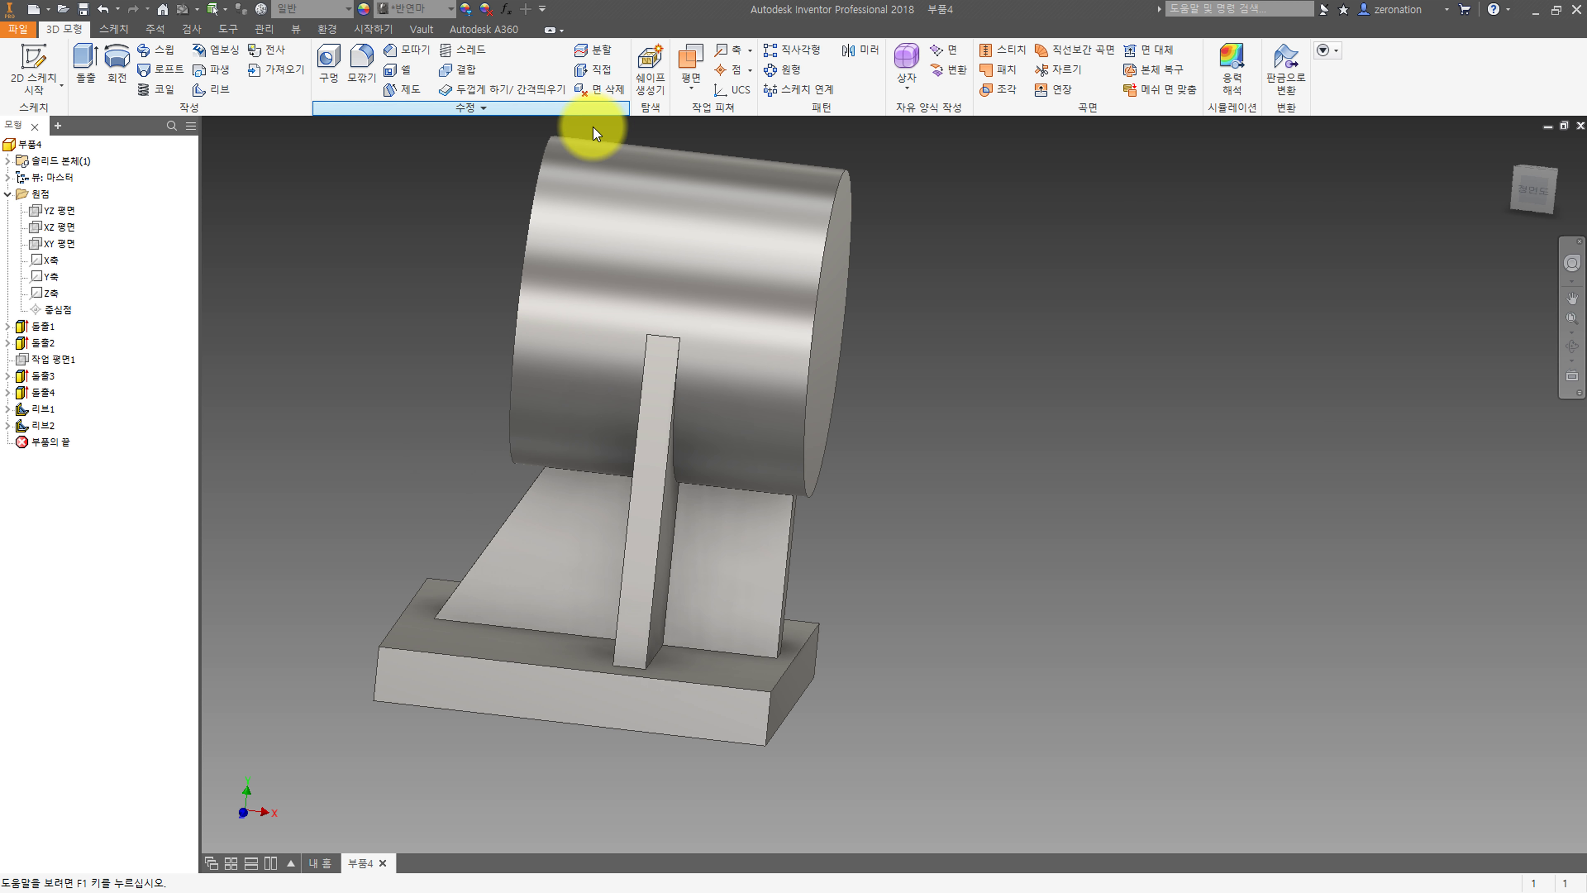
Create a work plane offset from the base plate's underside, level with the top of the cylinder.
click(695, 87)
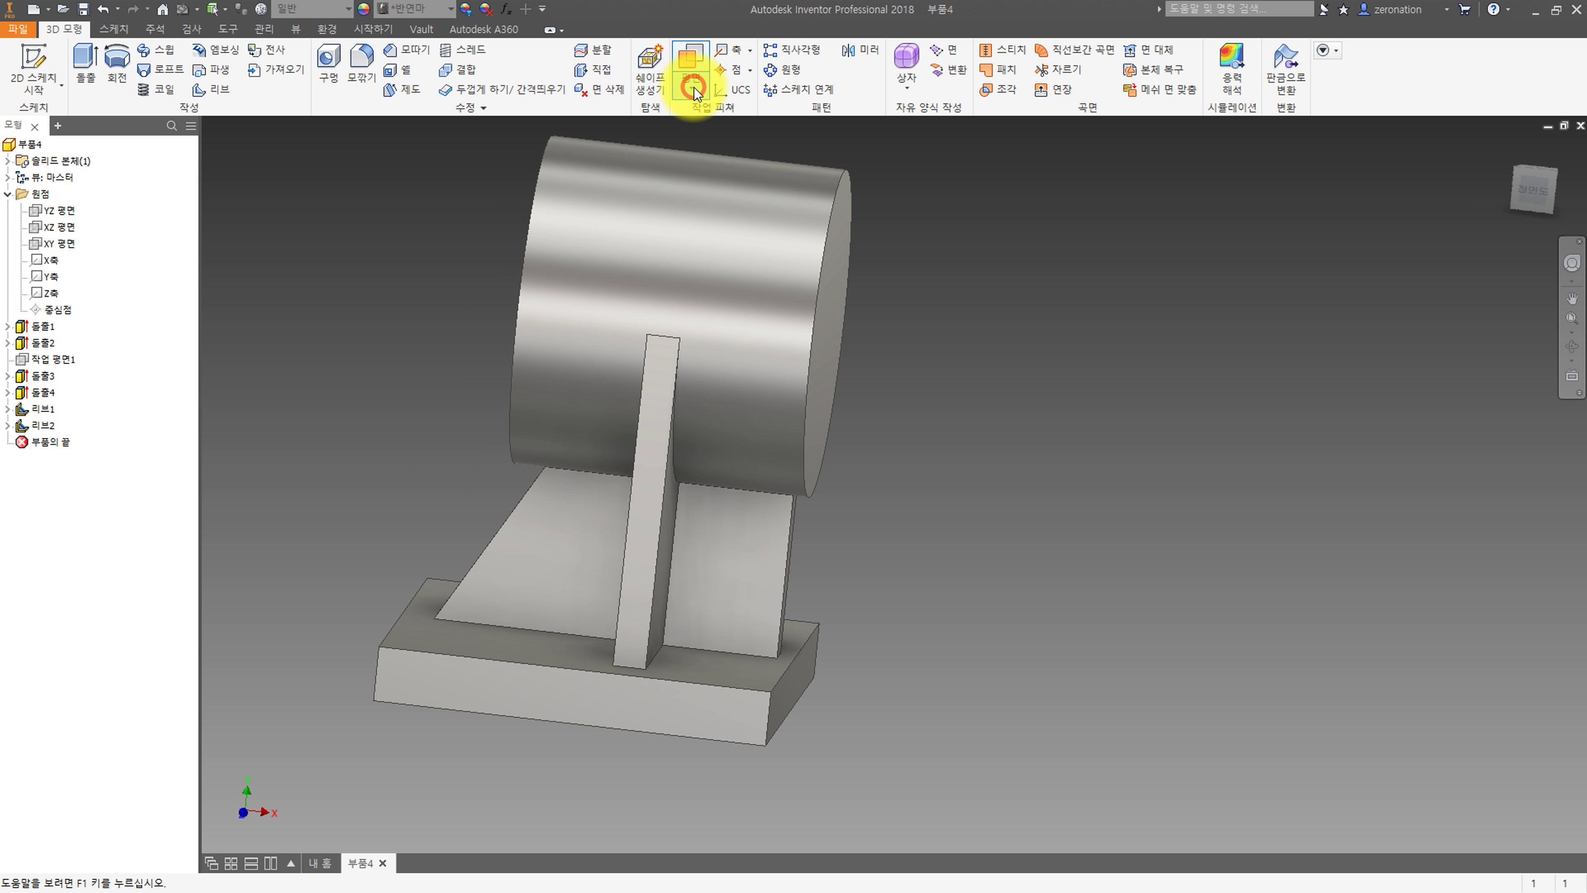
click(696, 155)
shift+middle_drag(609, 544, 619, 461)
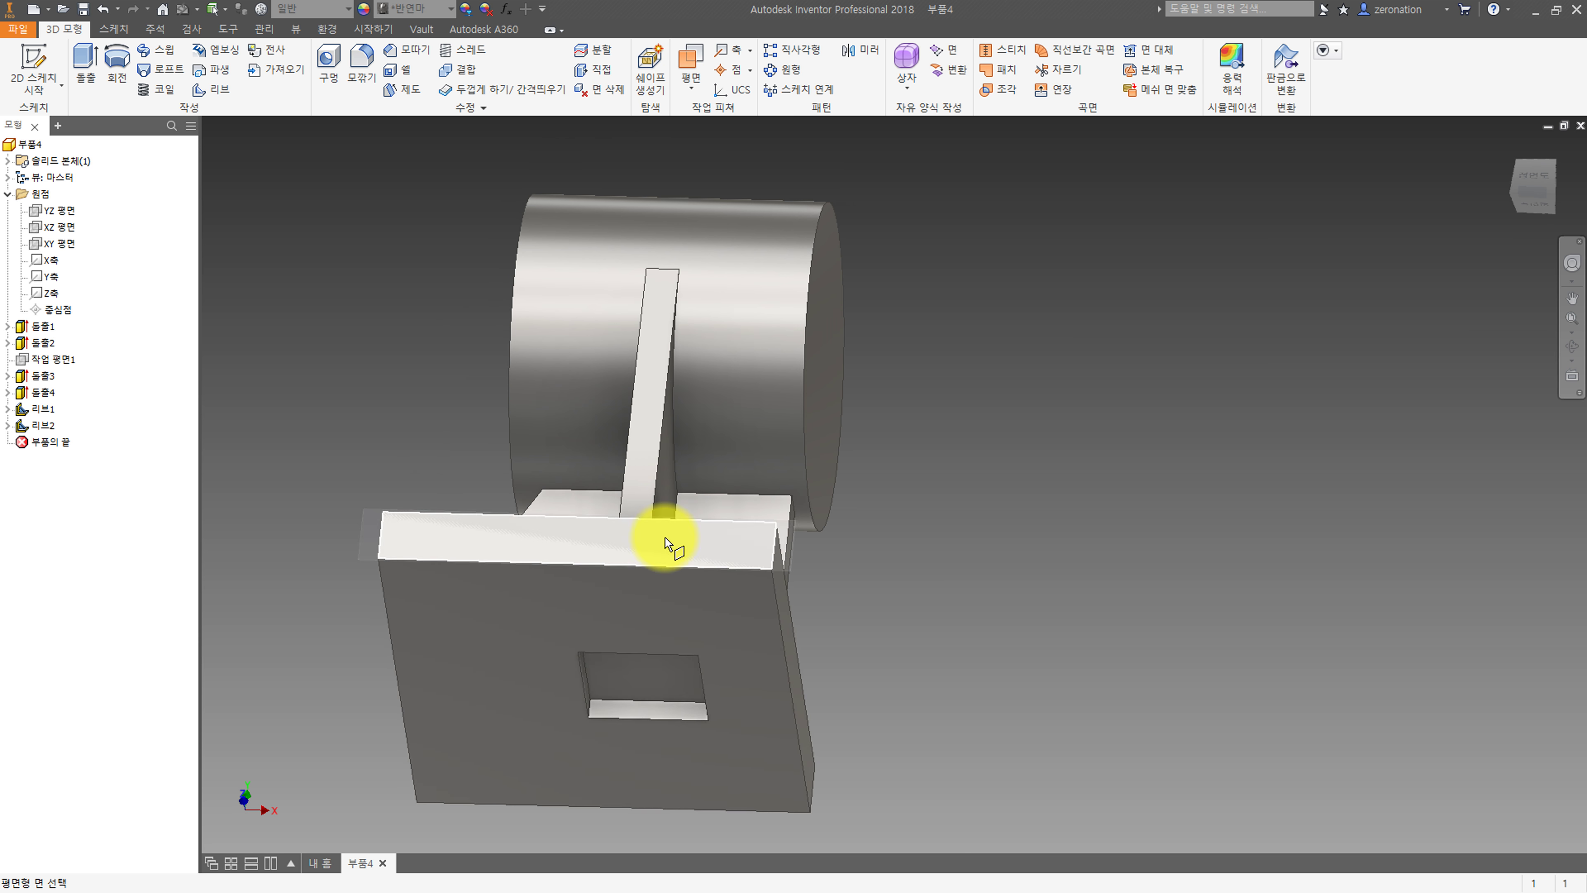
click(687, 589)
text(-10)
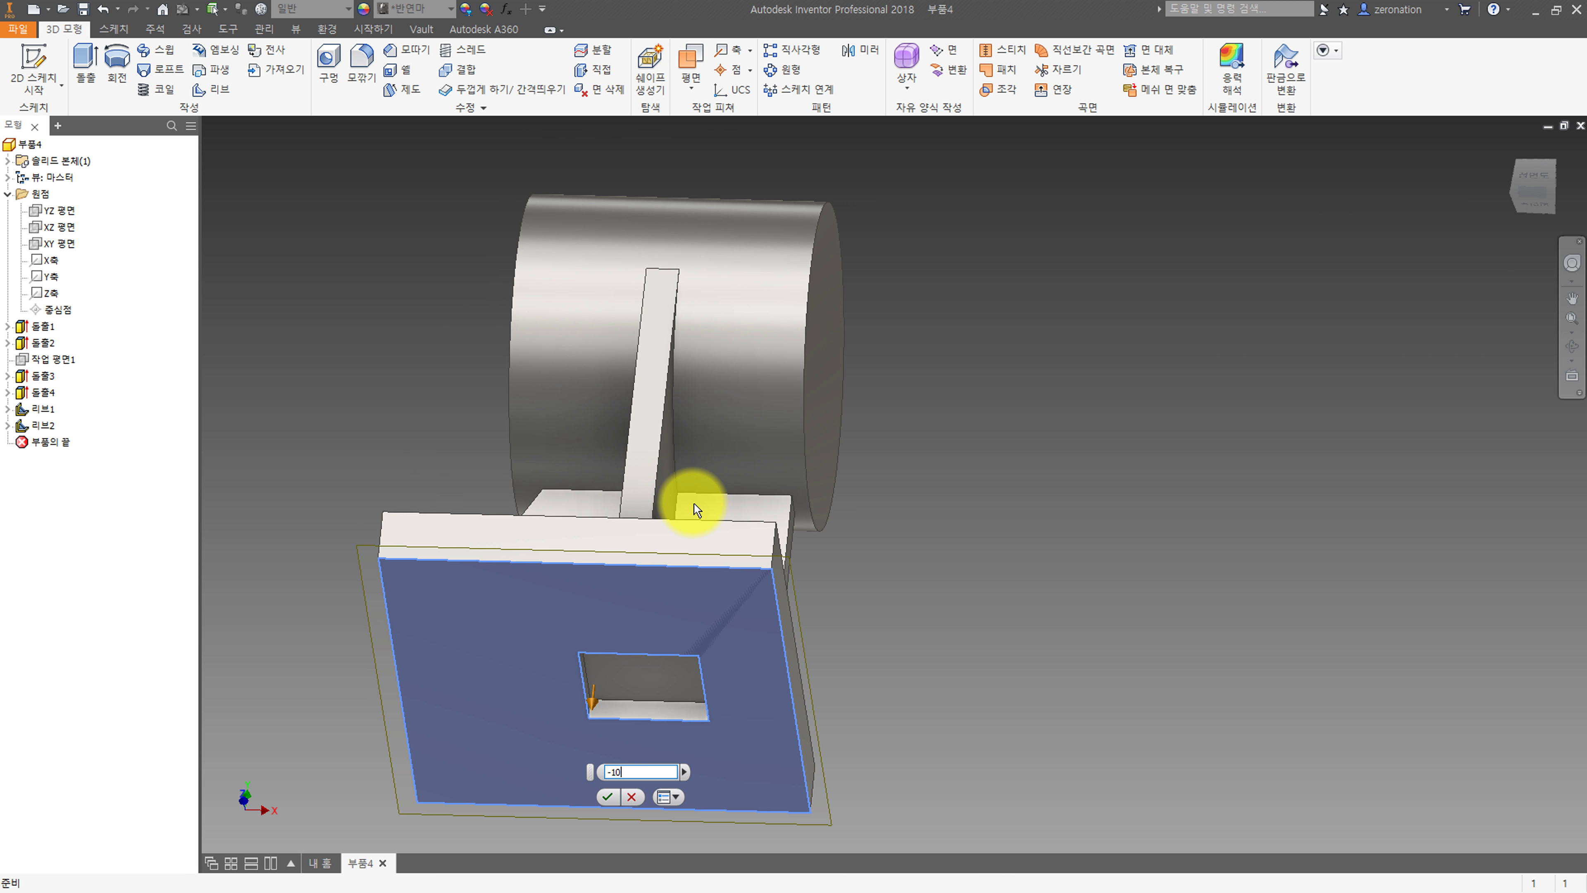
key(Return)
Start a sketch on the new offset work plane and place a sketch point over the cylinder, right of the origin.
click(683, 368)
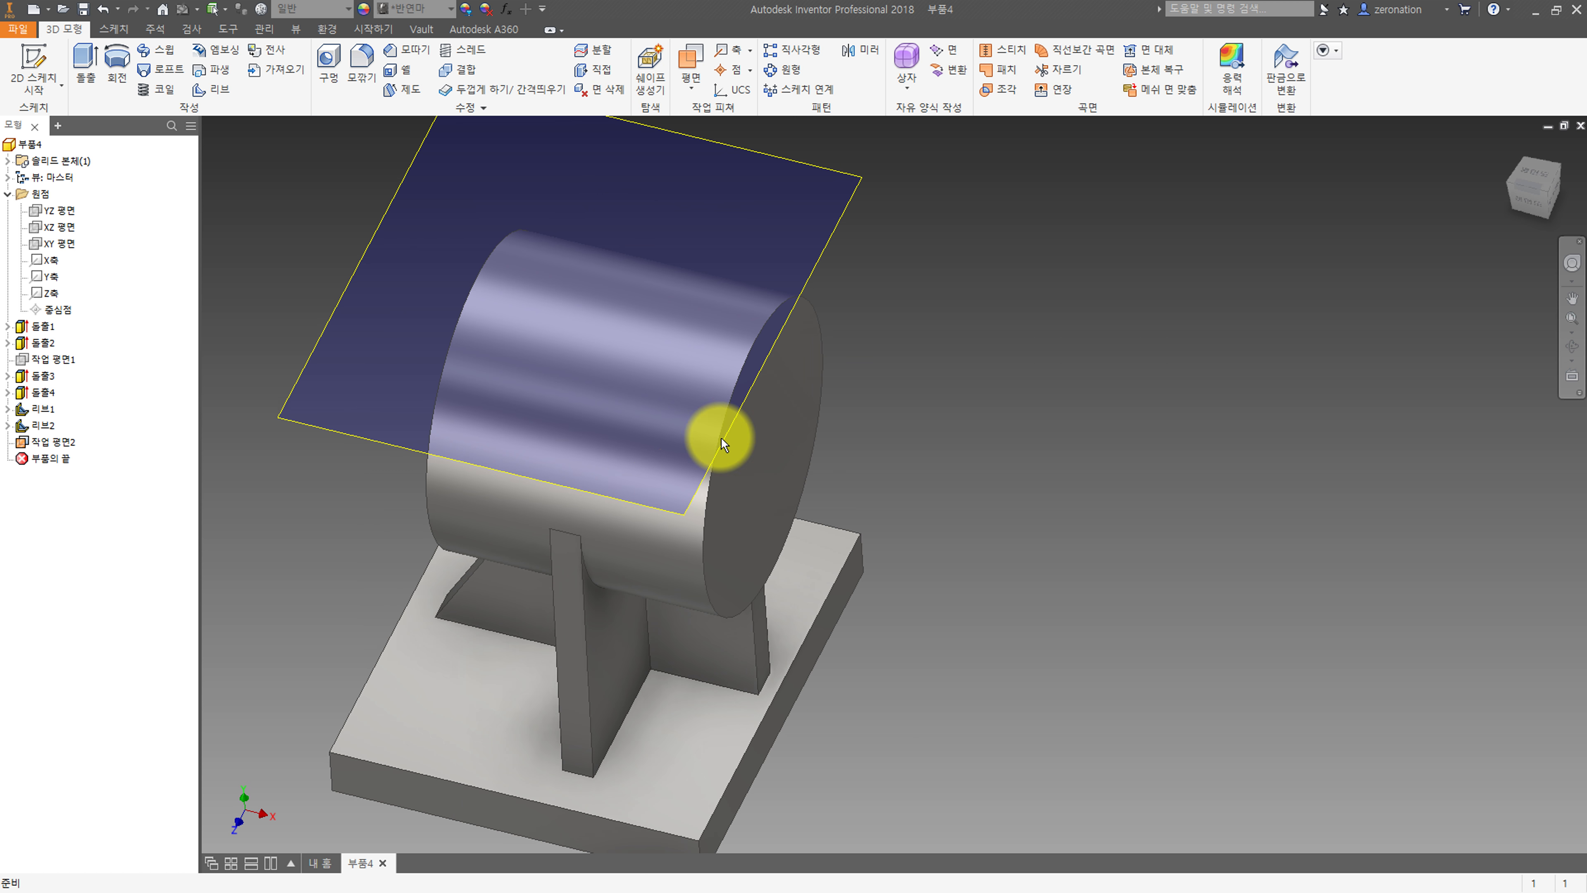
key(s)
click(849, 209)
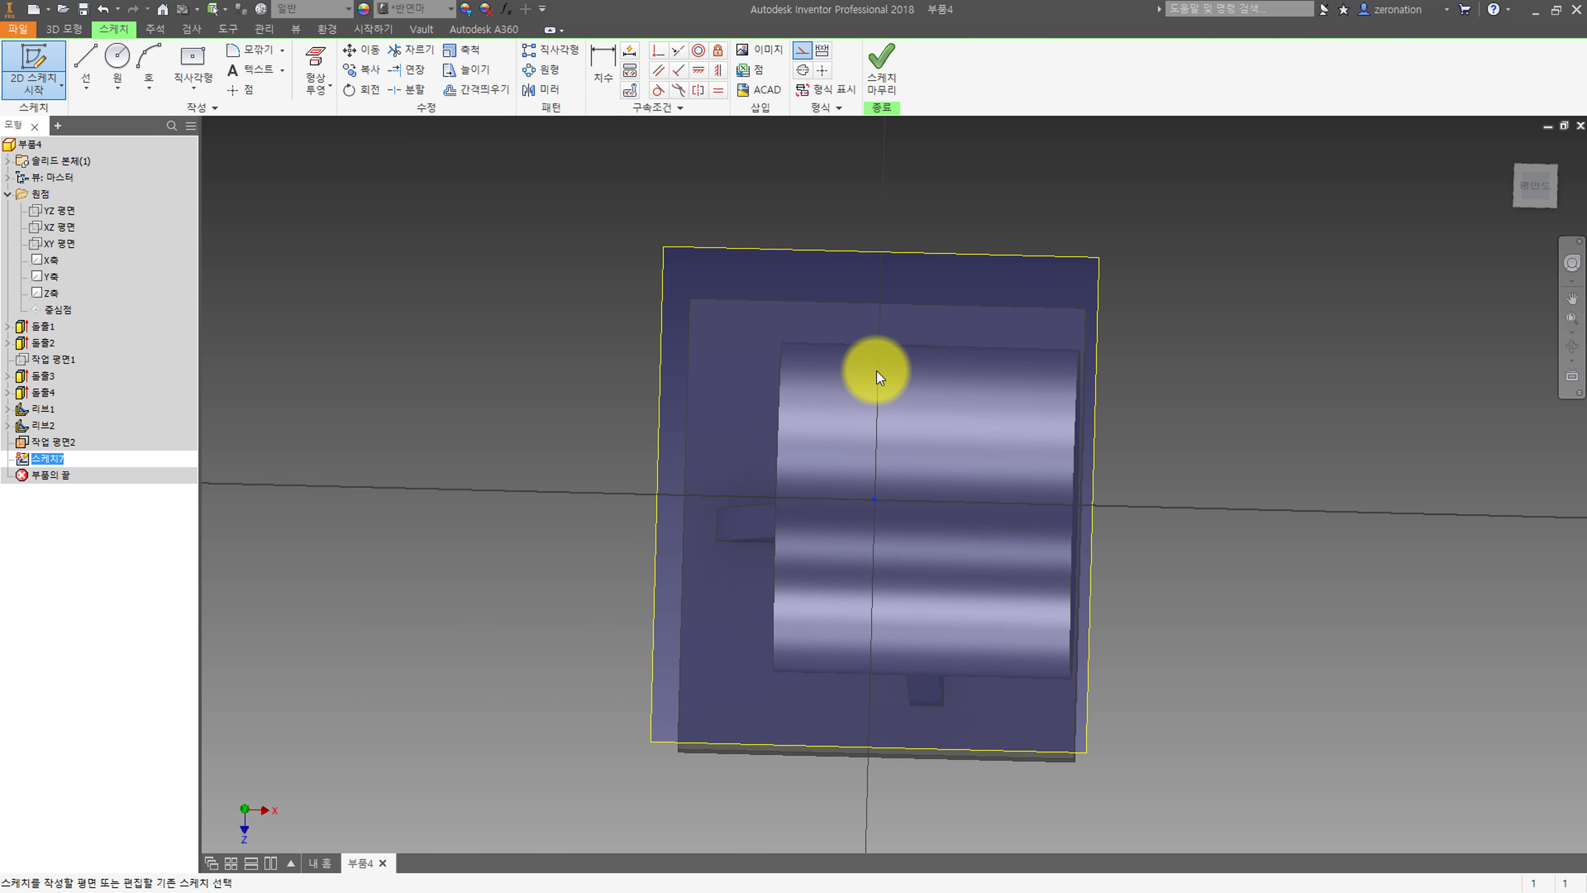
click(240, 90)
click(819, 479)
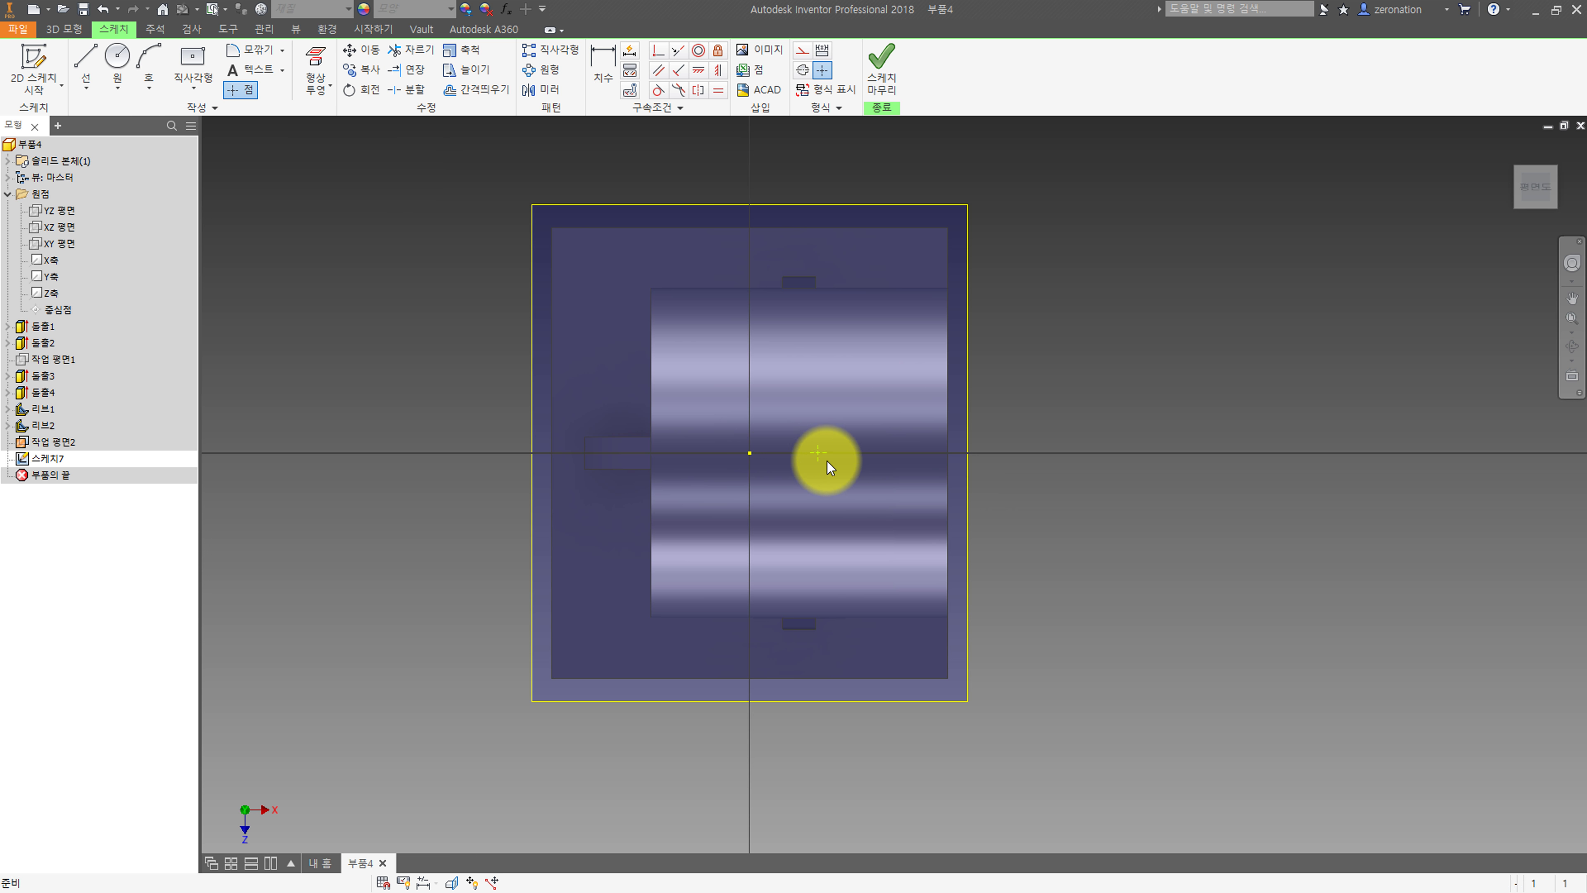
Dimension the sketch point 45 mm from the base plate's left edge.
key(d)
click(818, 453)
click(553, 439)
click(441, 420)
text(45)
key(Return)
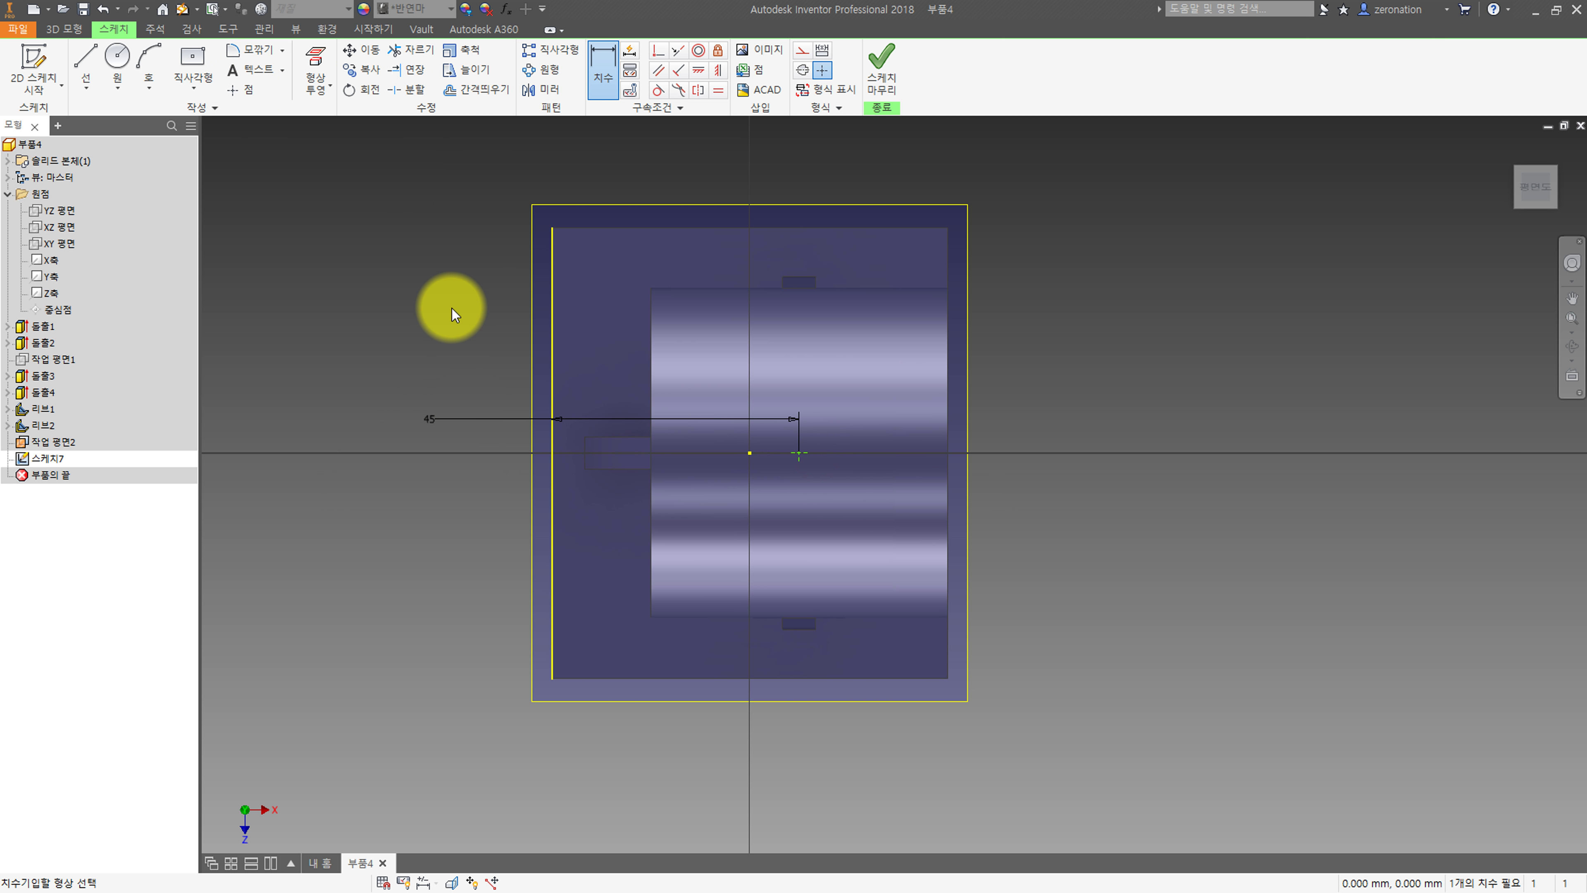
Align the sketch point horizontally with the origin using a horizontal constraint, and finish the sketch.
click(697, 71)
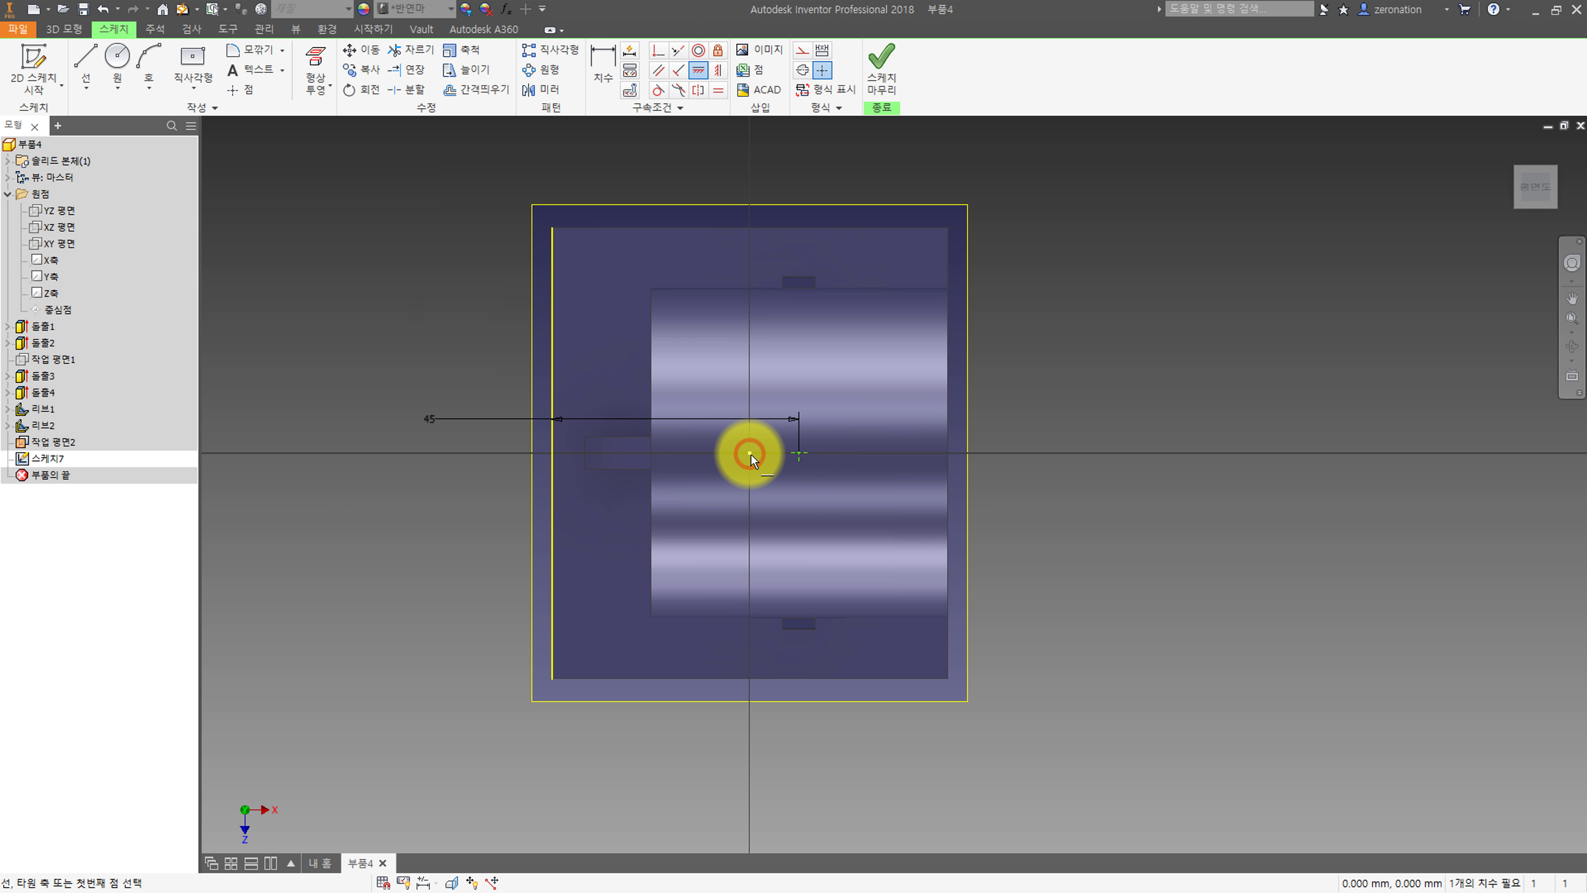
click(750, 454)
click(799, 454)
key(Escape)
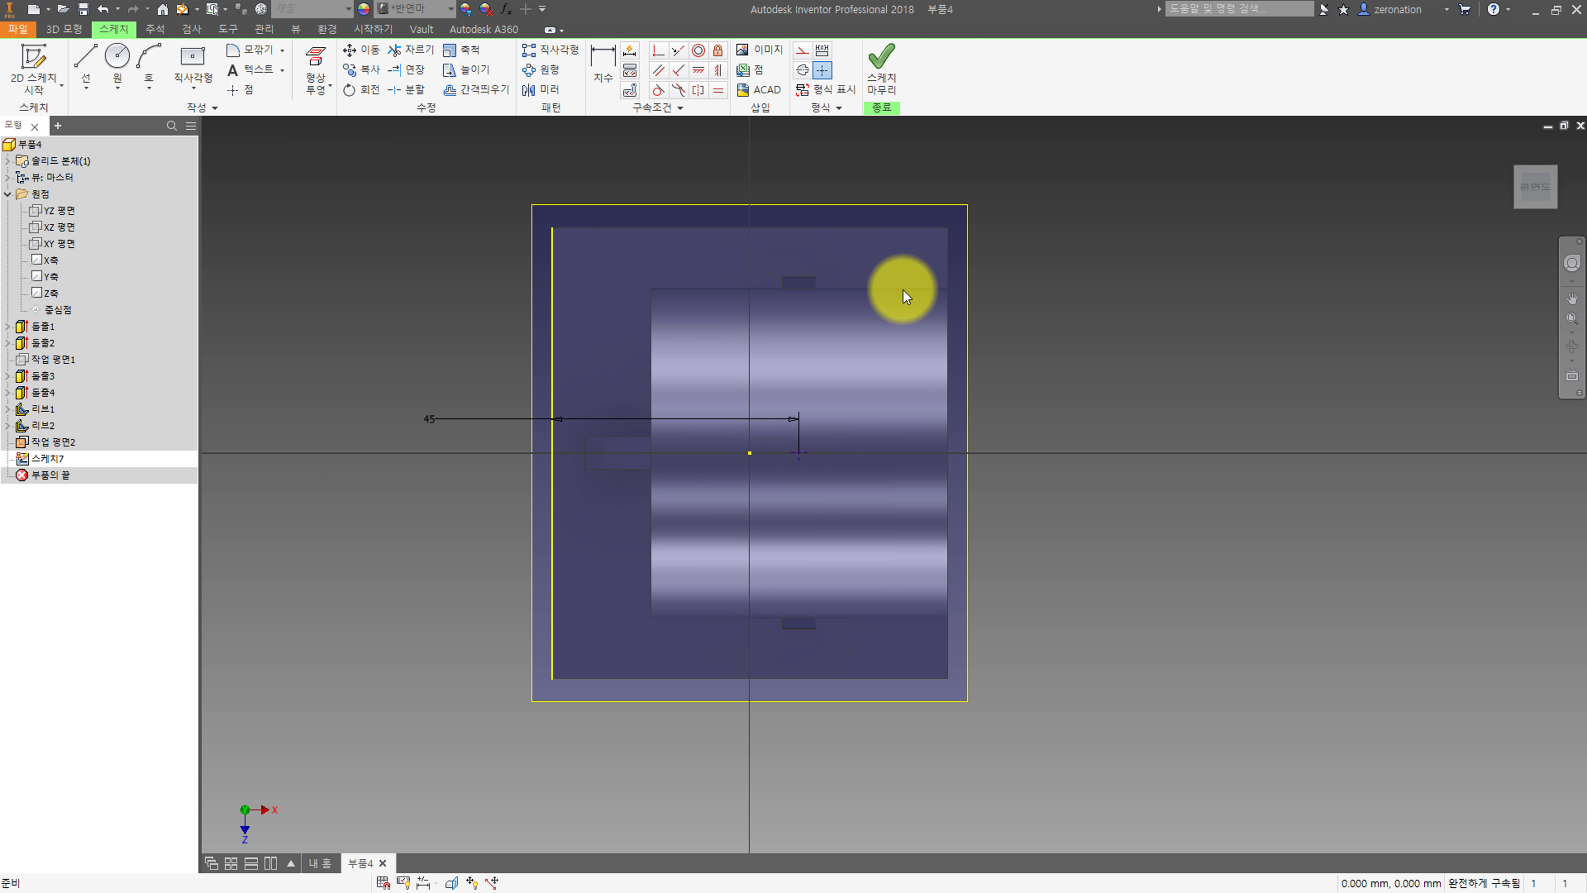
click(891, 68)
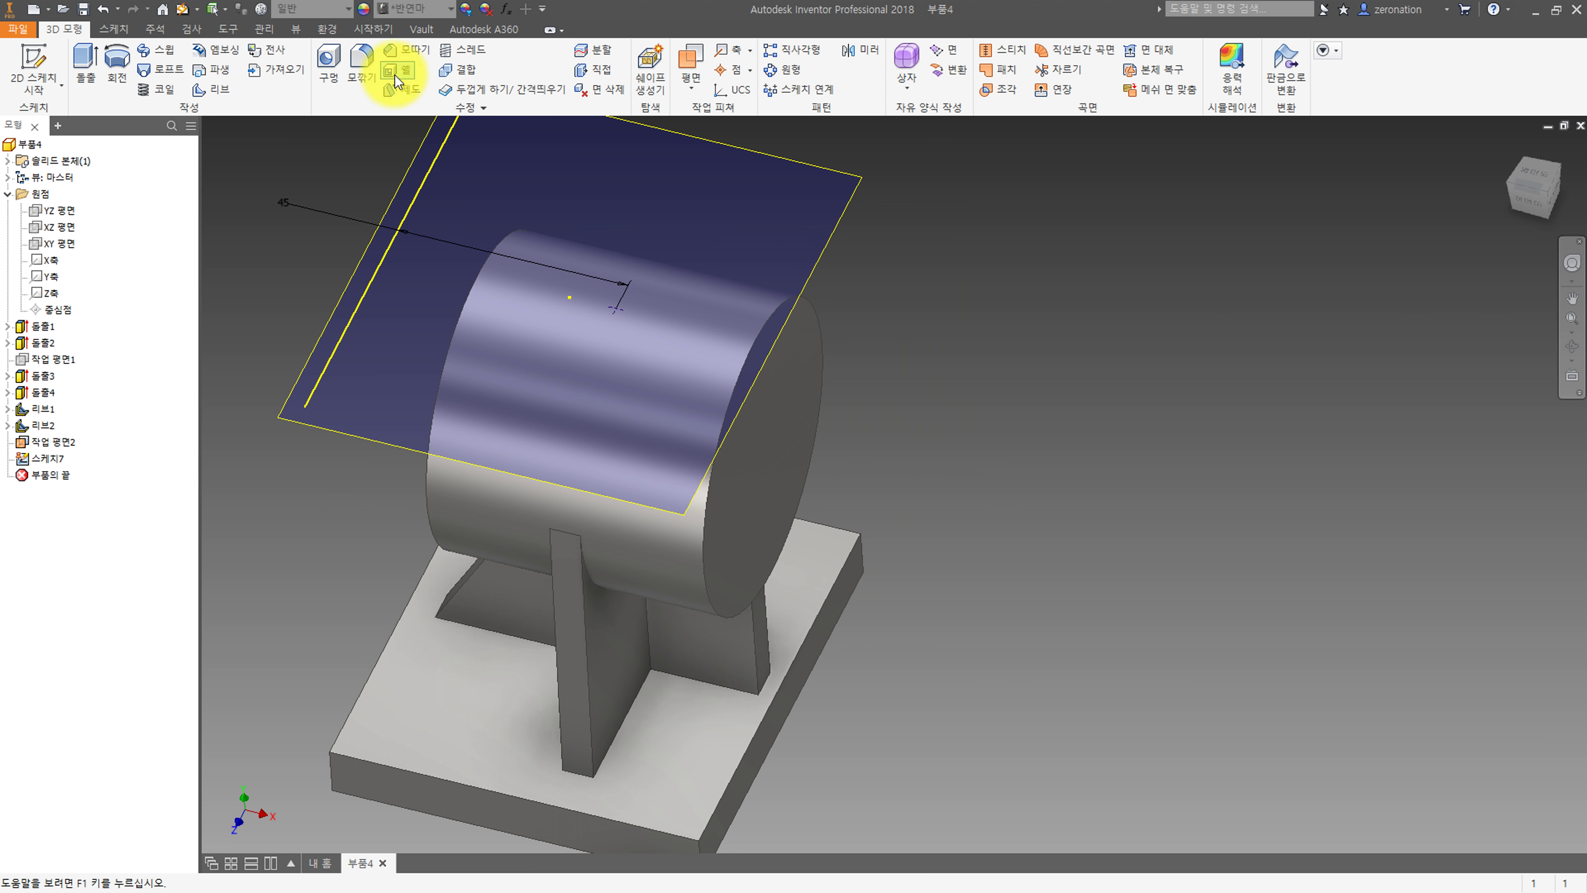
Start a hole at the sketch point on the cylinder's top, with a counterbore and a flat drill point.
click(328, 91)
drag(413, 119, 1037, 355)
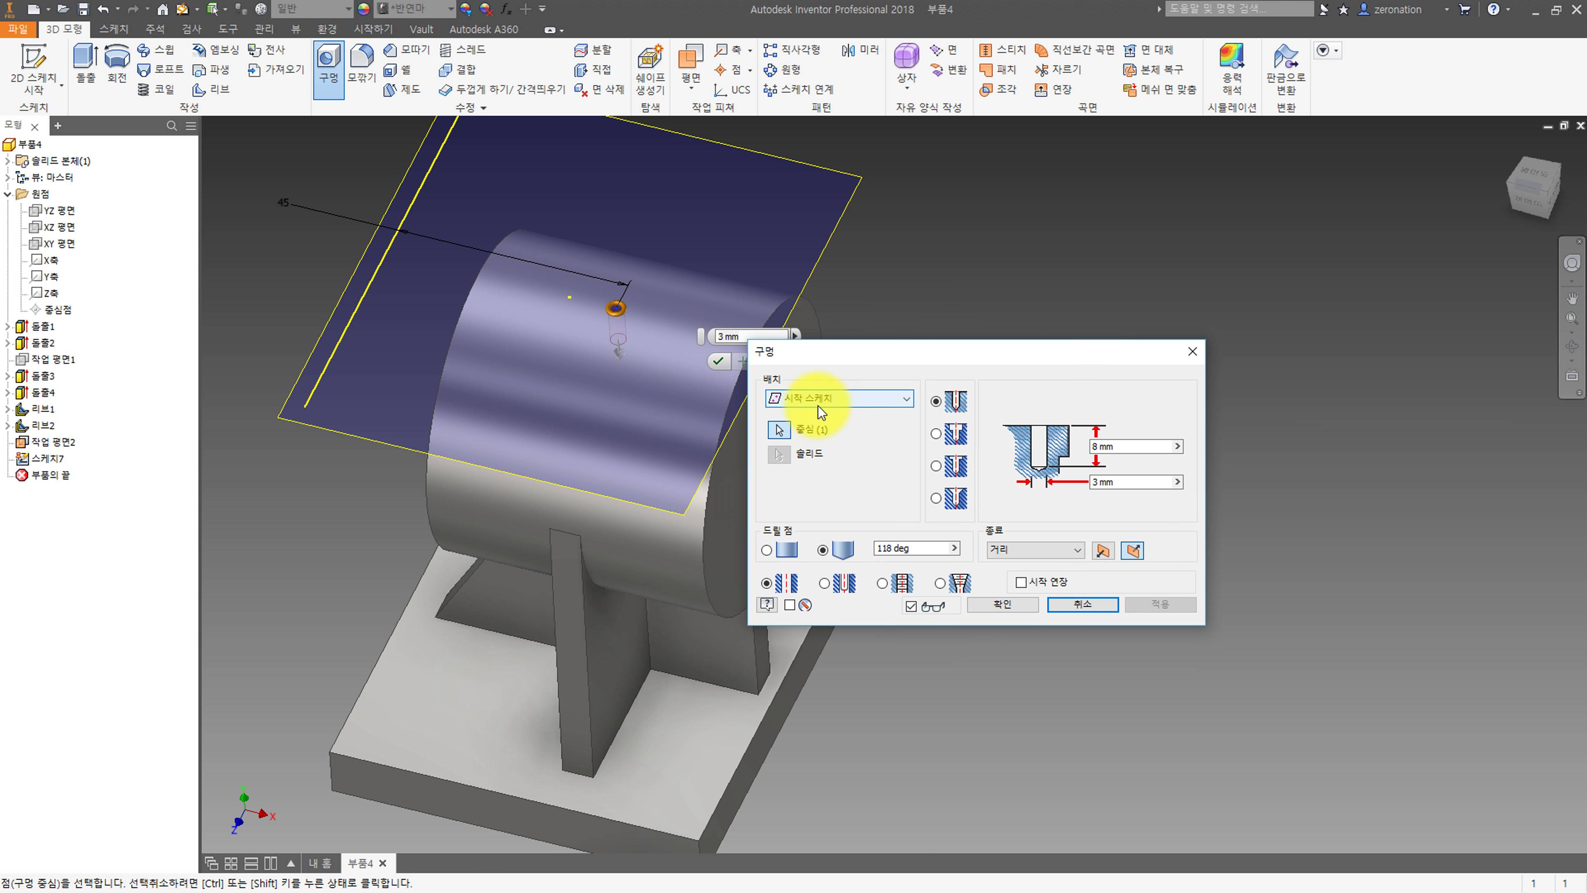
click(971, 431)
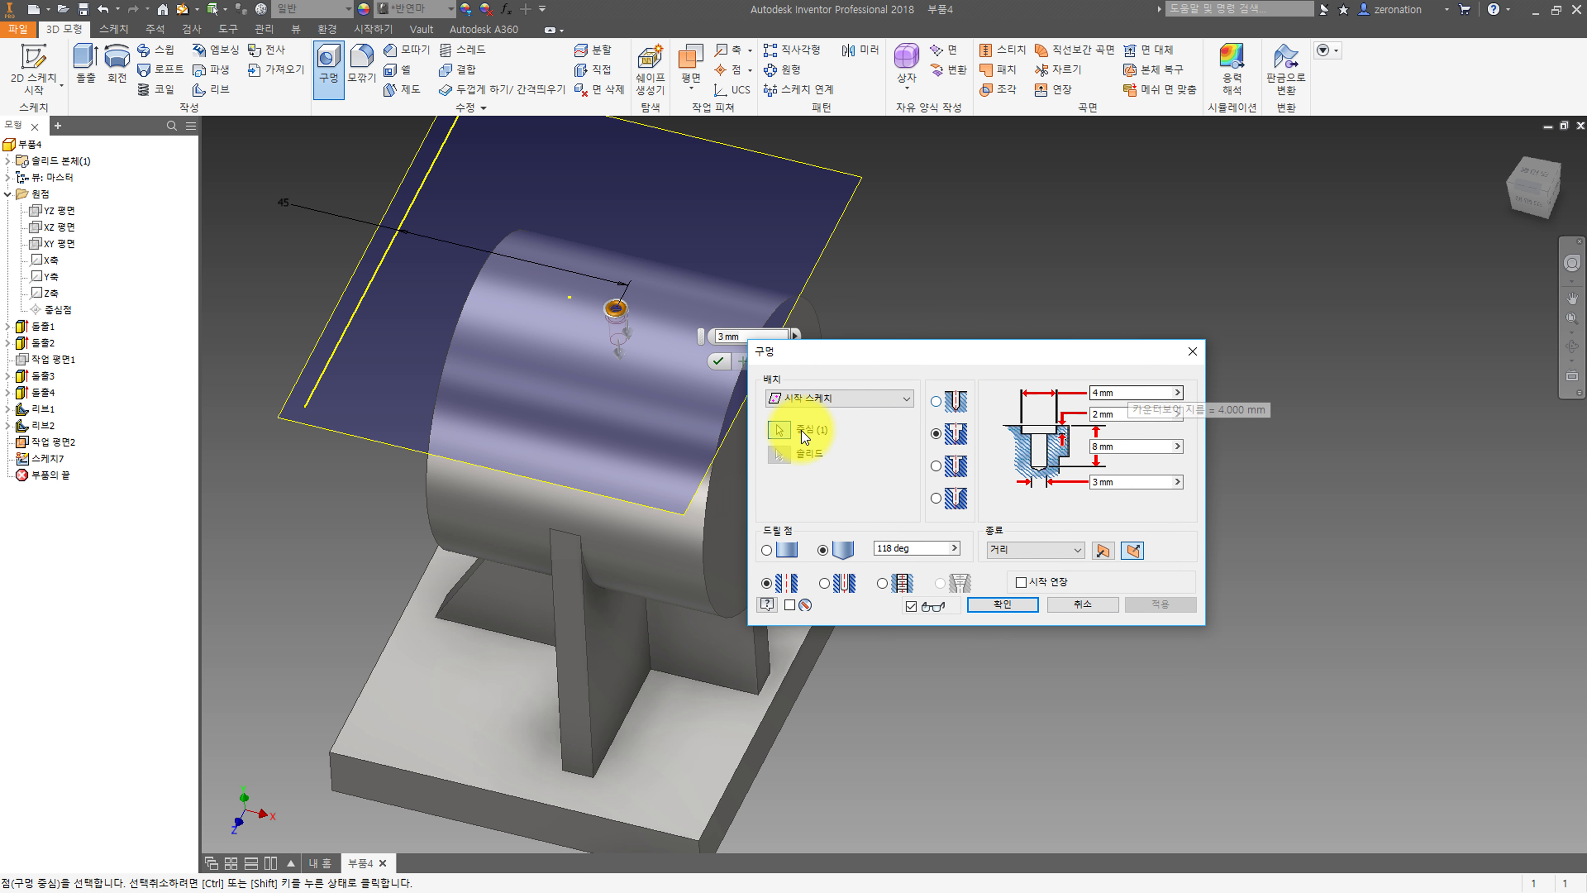
shift+middle_drag(677, 438, 443, 400)
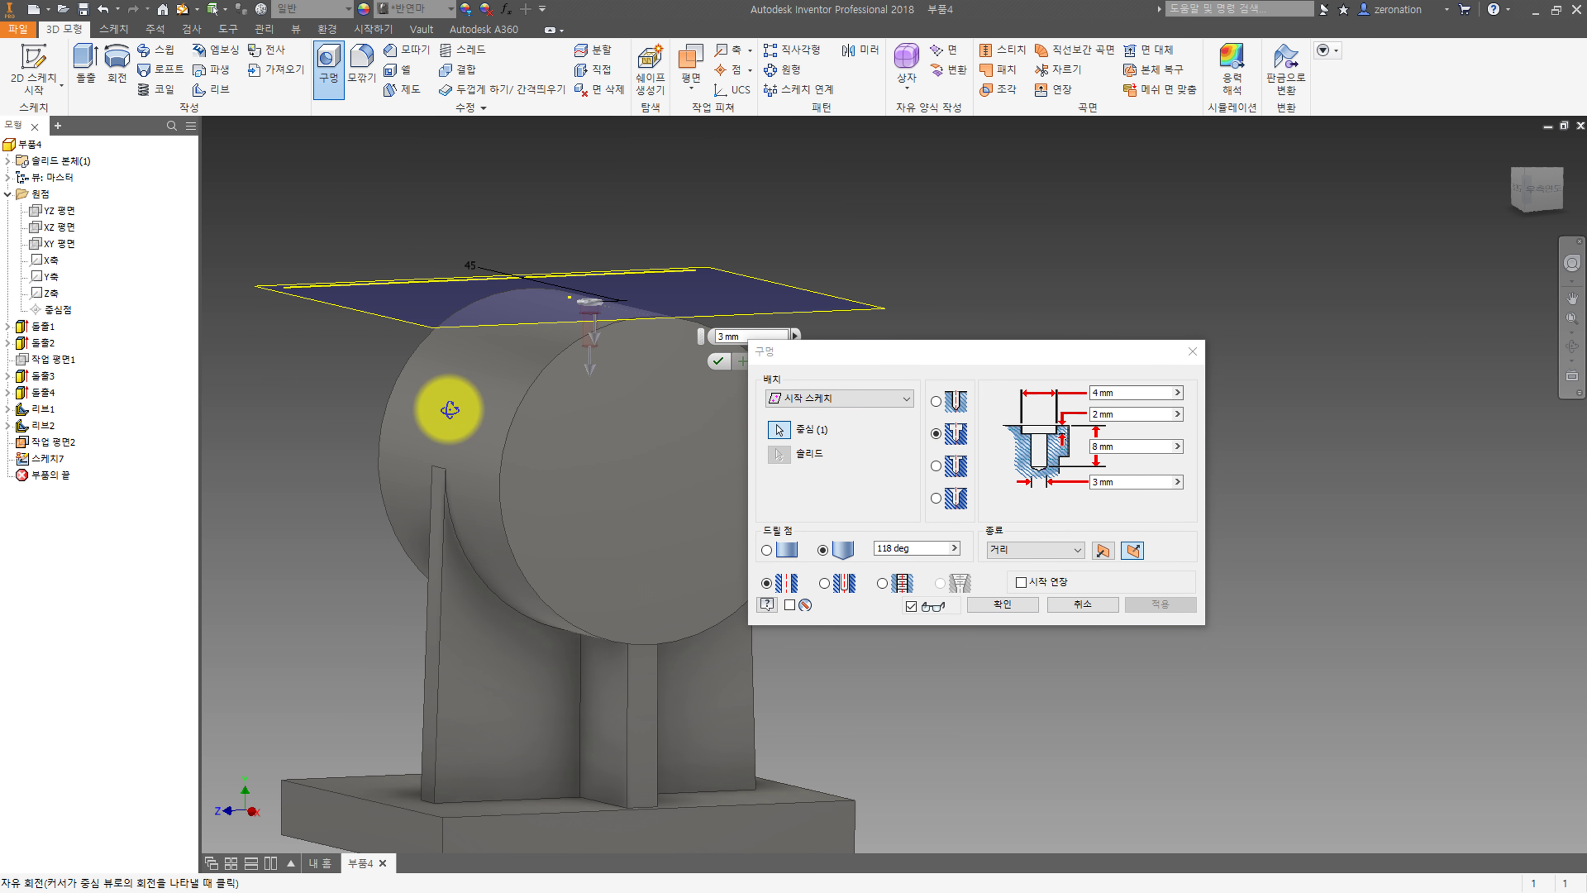
click(767, 550)
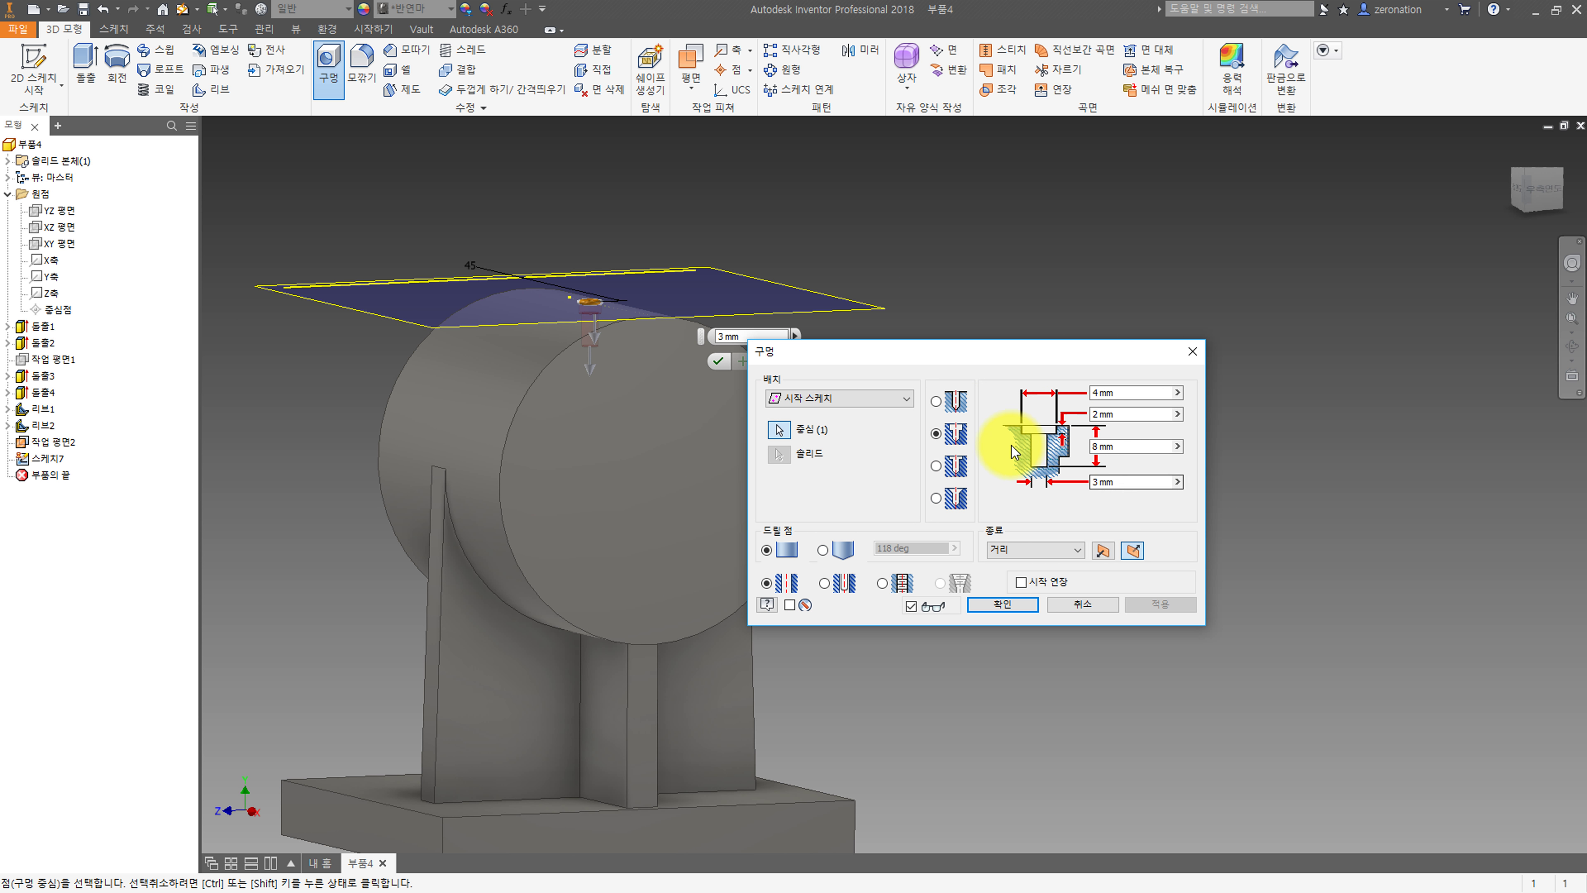
Make the counterbored hole a tapped hole with full-depth thread.
click(1130, 446)
click(1122, 393)
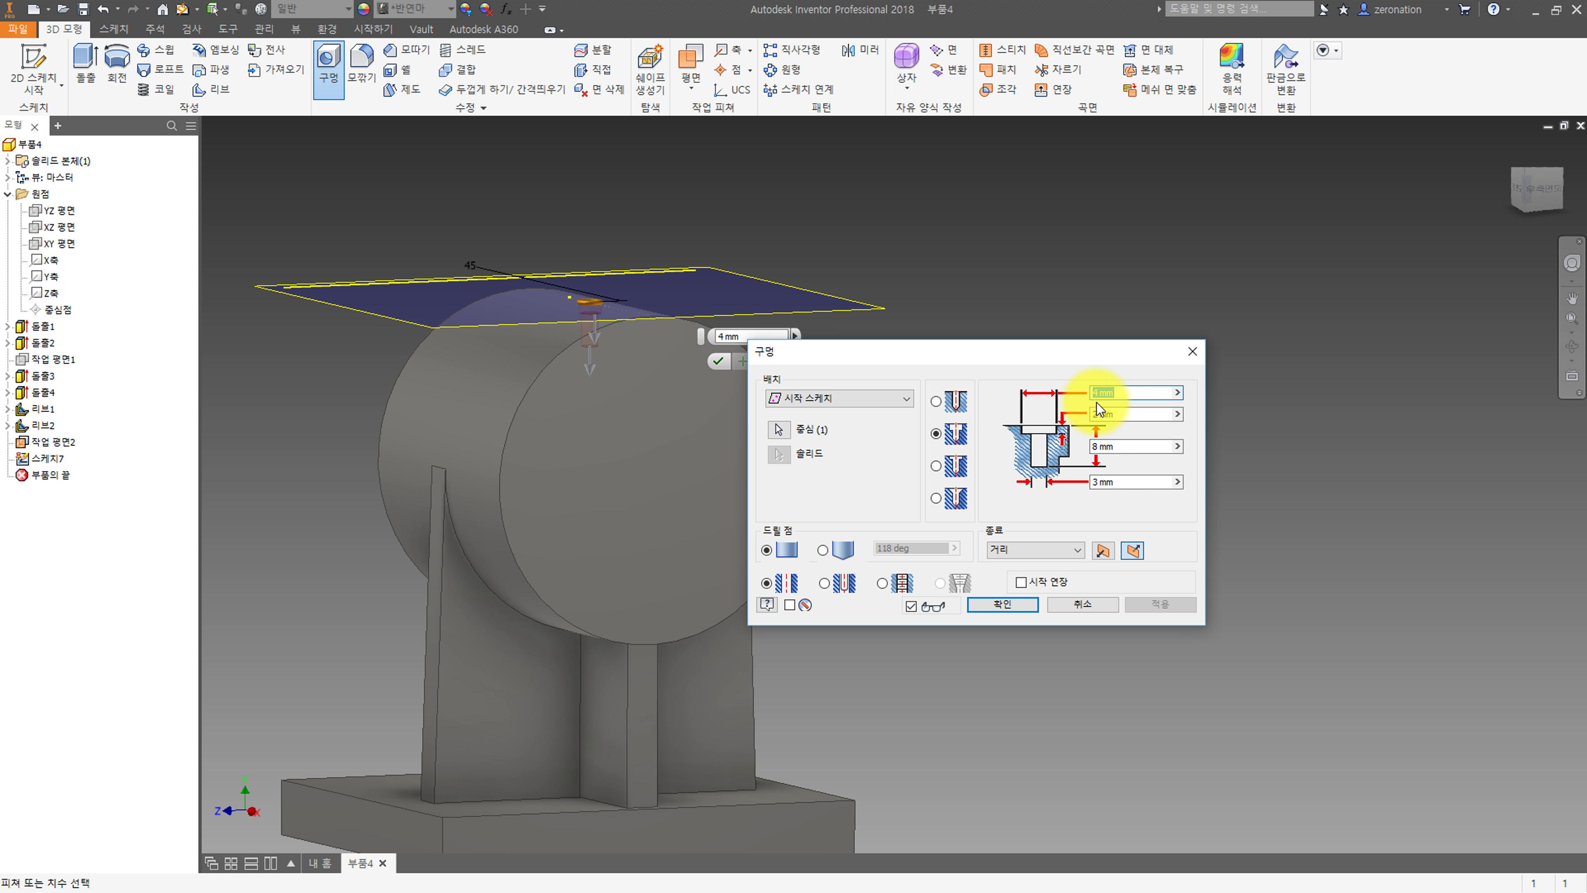
click(882, 583)
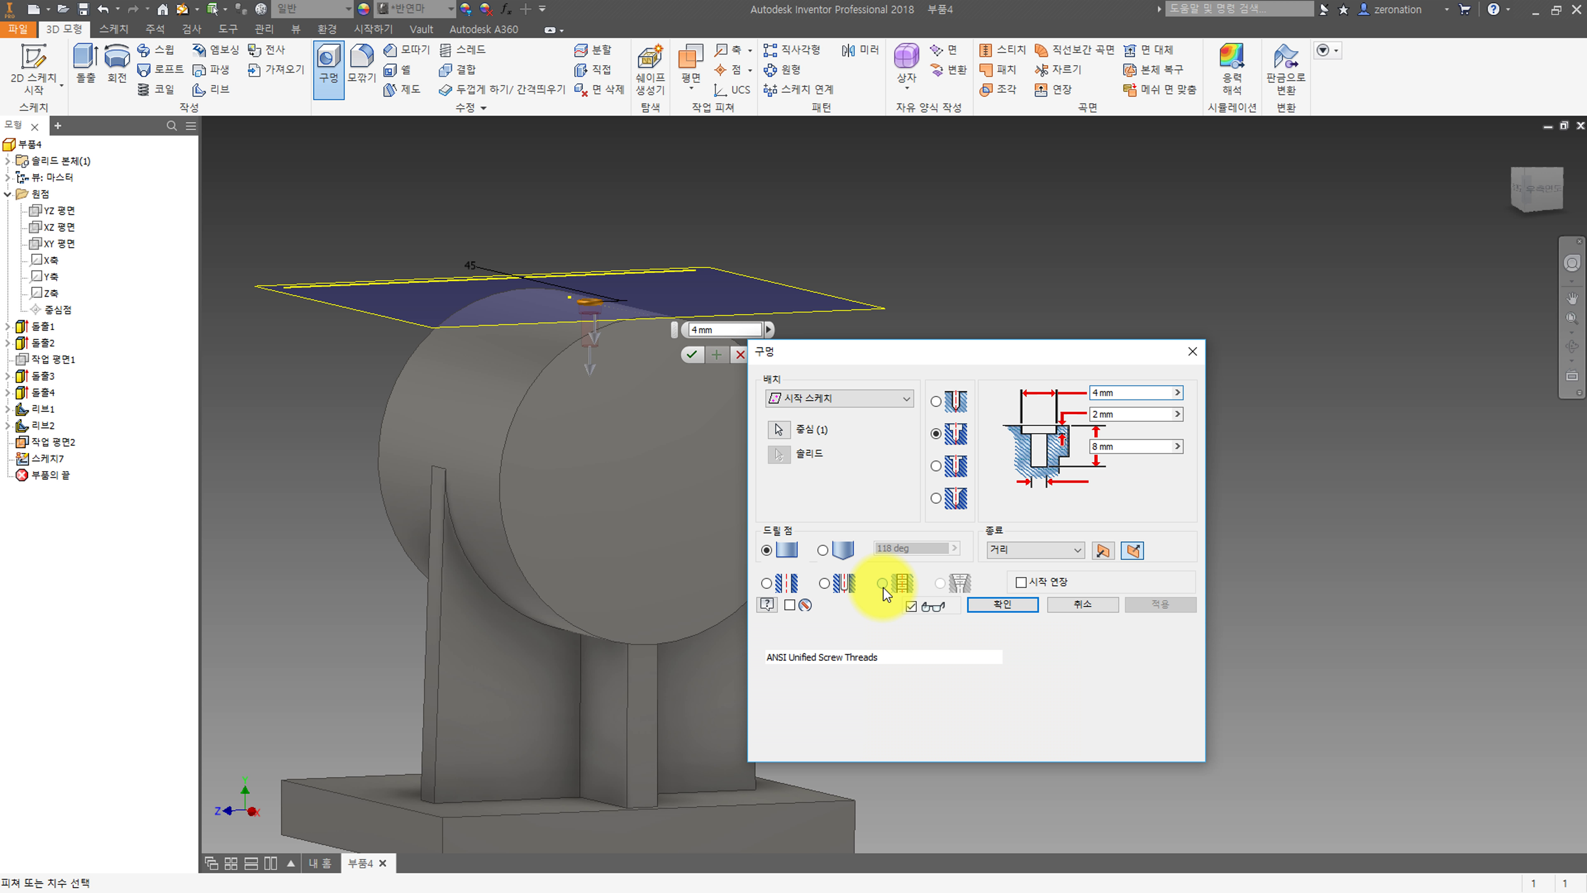
click(1080, 656)
Set the counterbore to 10 mm diameter and 3 mm depth, and the hole depth to 30 mm.
click(1109, 394)
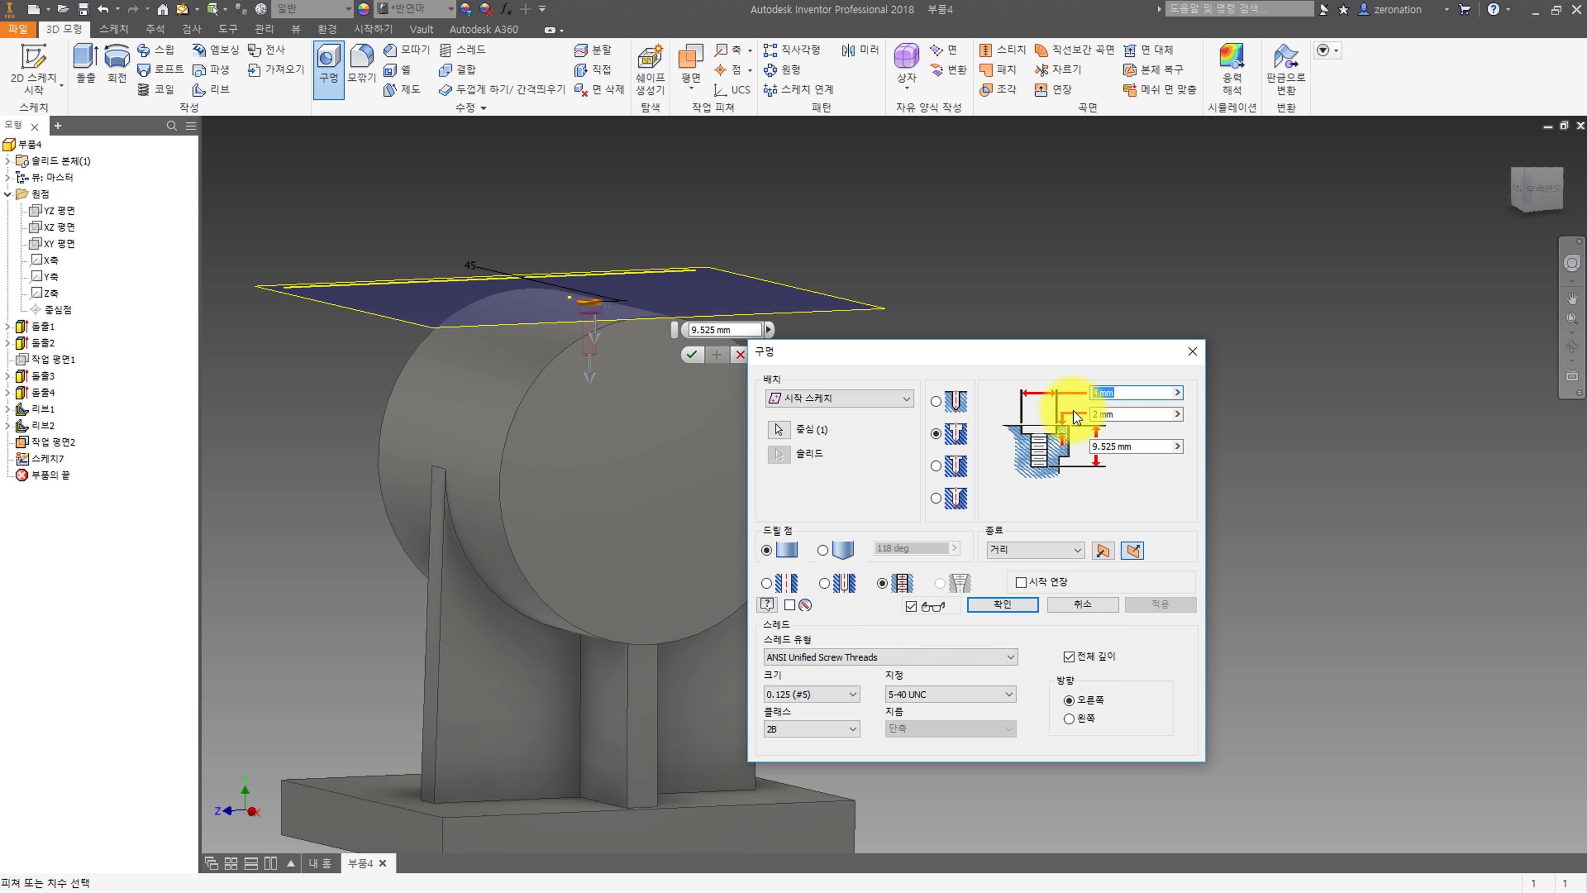
text(10)
key(Tab)
text(3)
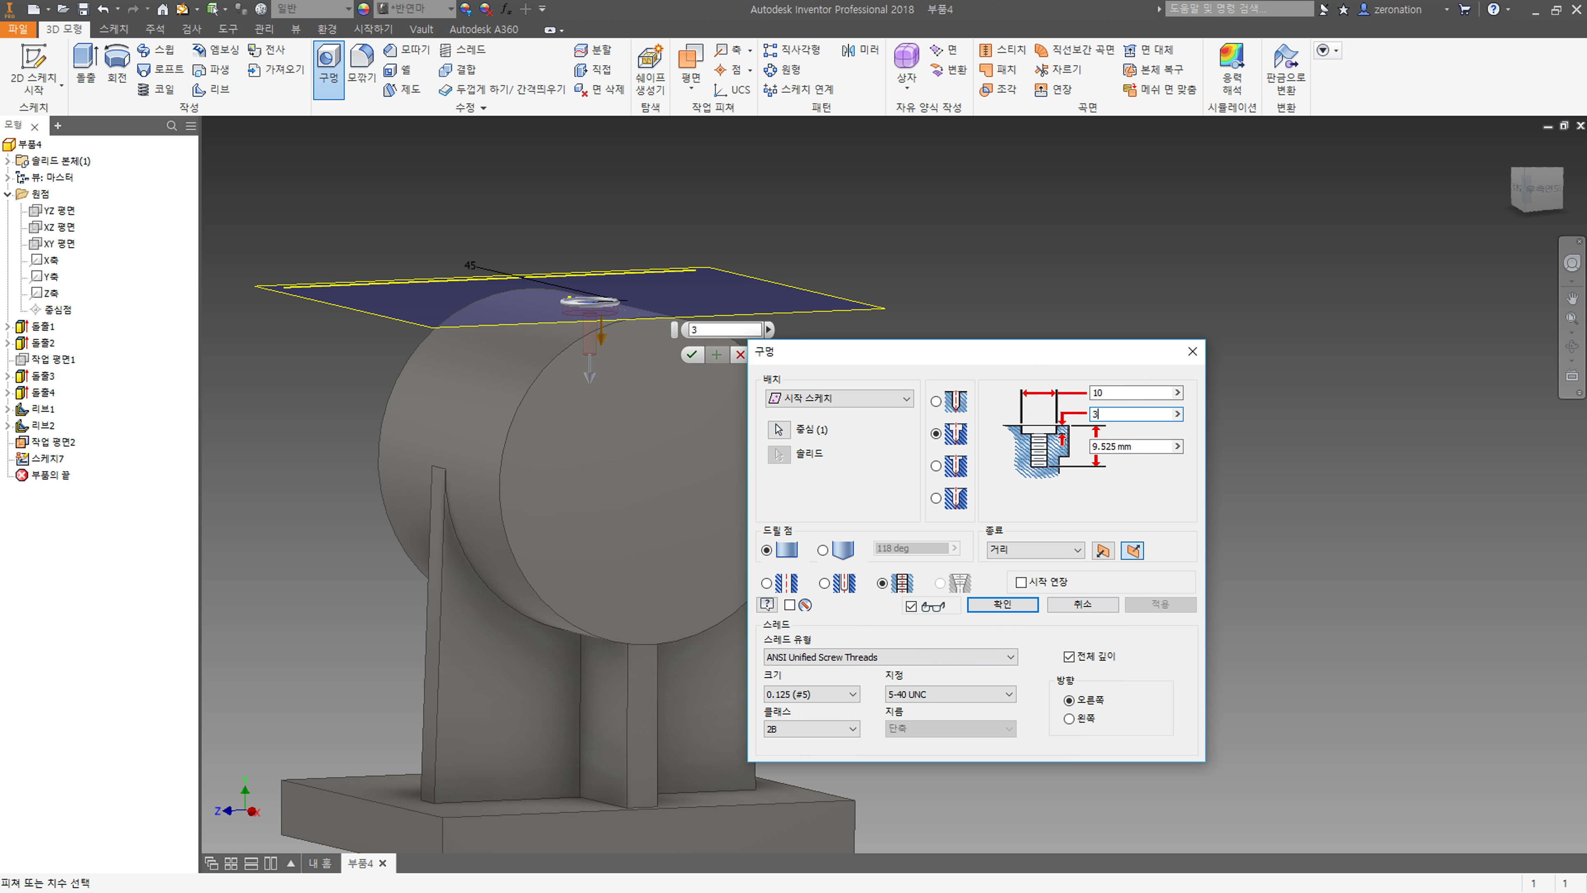
key(Tab)
text(30)
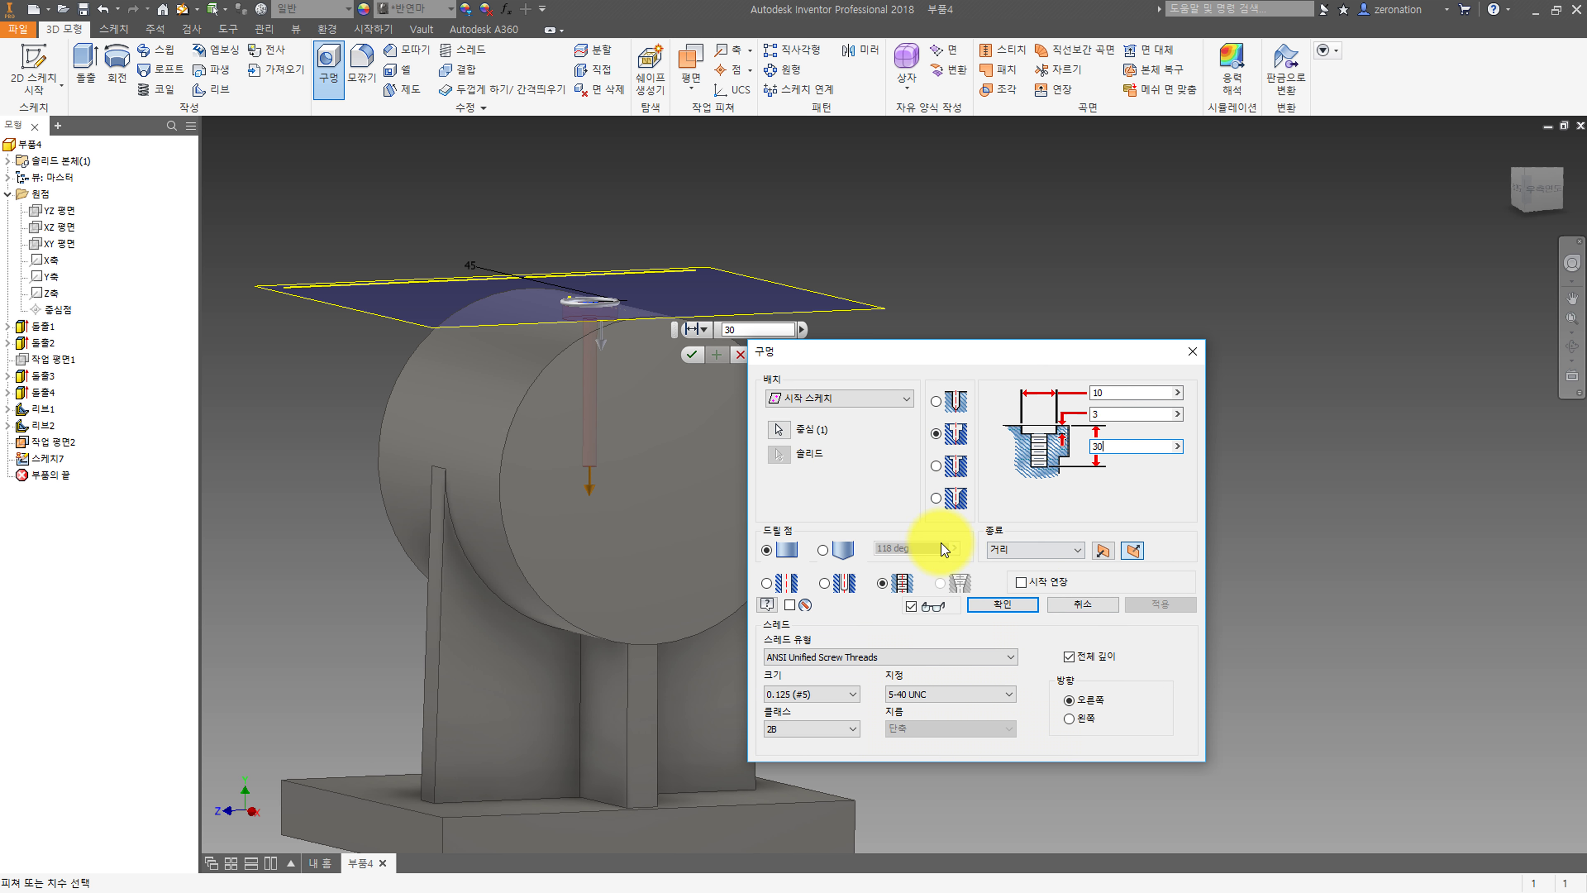
Set the hole's thread to ISO Metric profile, size 6 (M6x1), and re-enter a 30 mm hole depth.
click(864, 658)
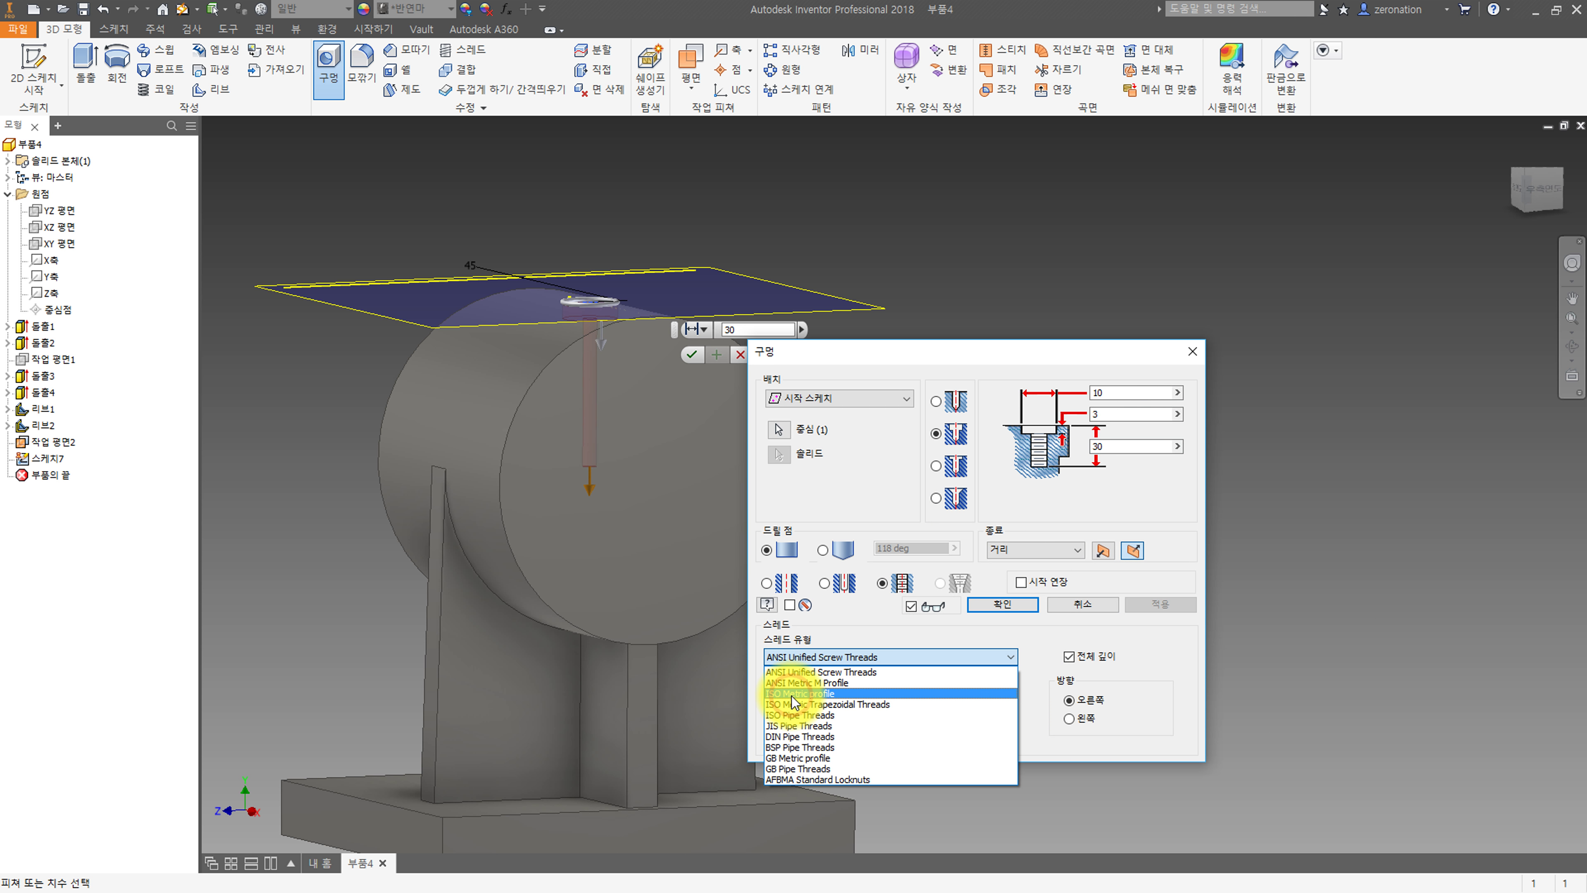
click(792, 696)
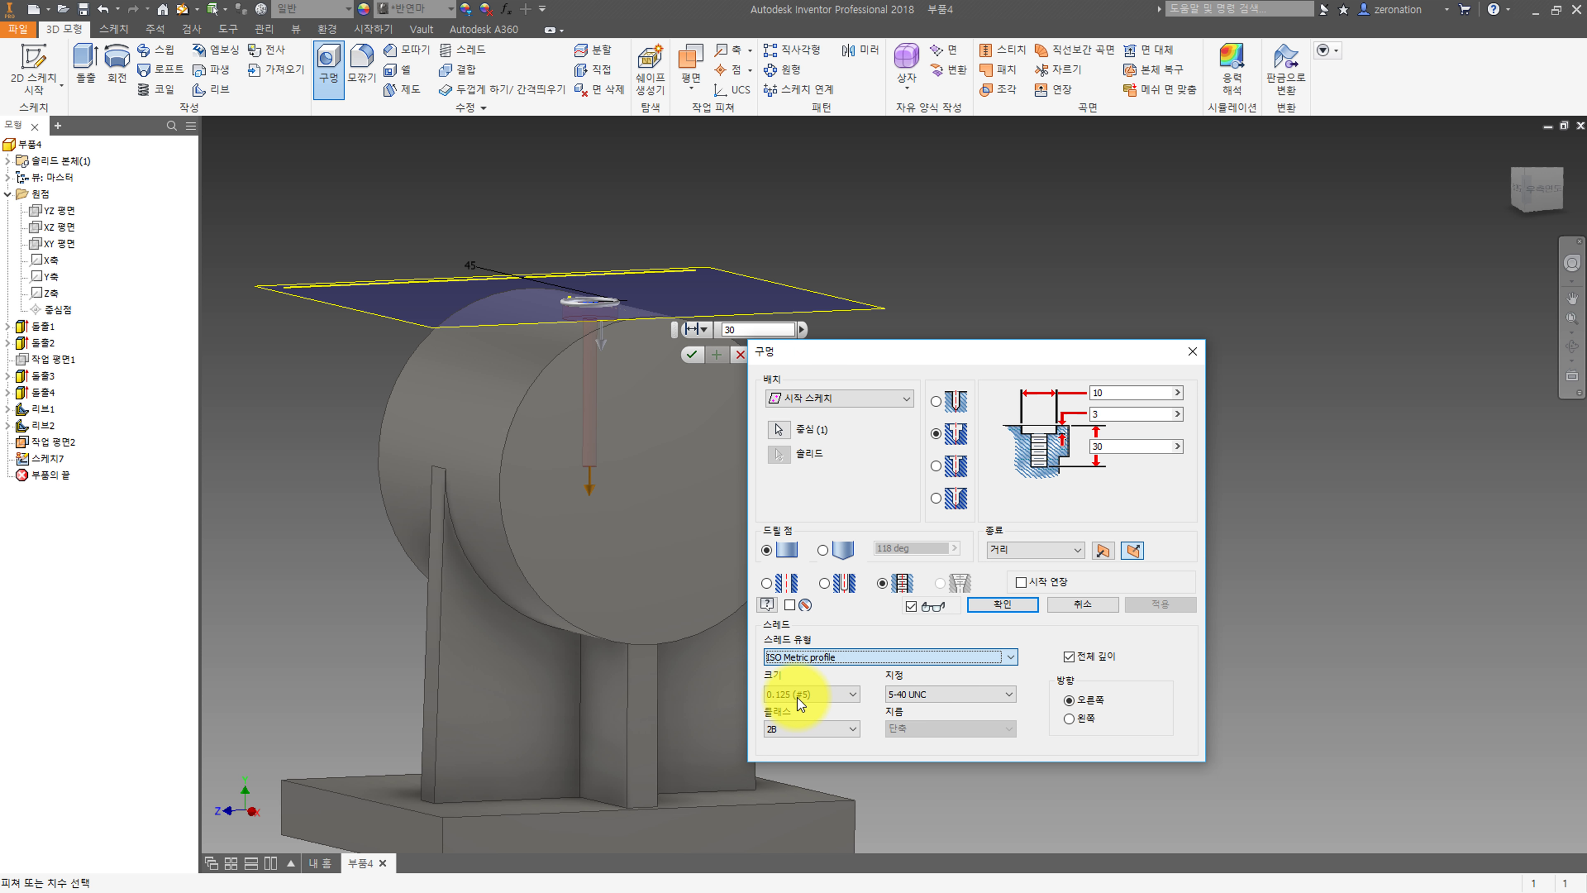
click(797, 696)
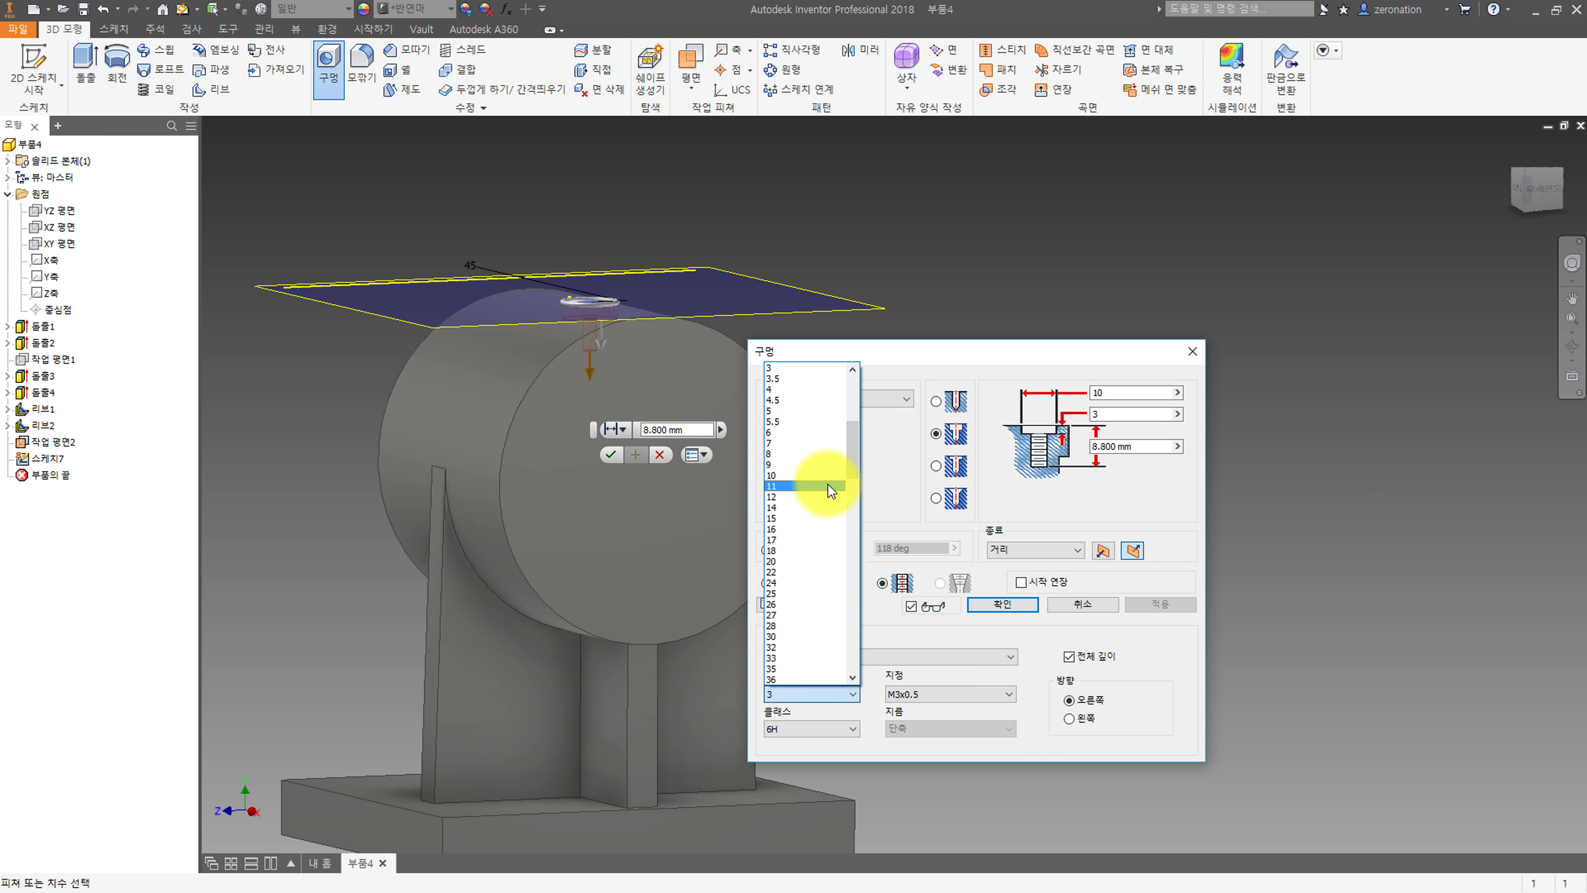
scroll(838, 504, up, 2)
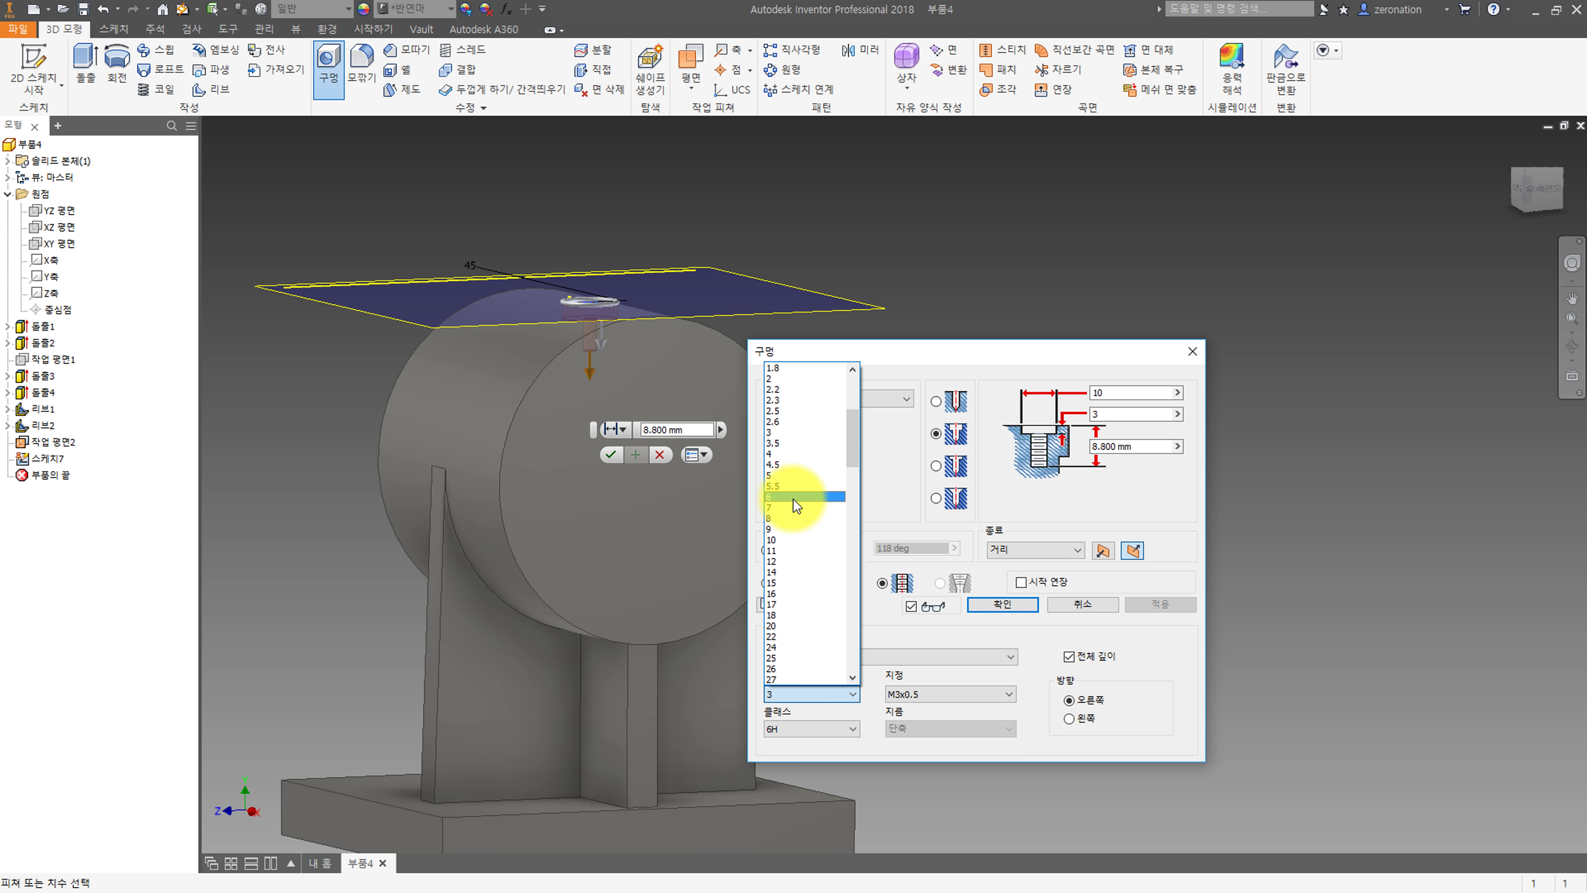
click(785, 497)
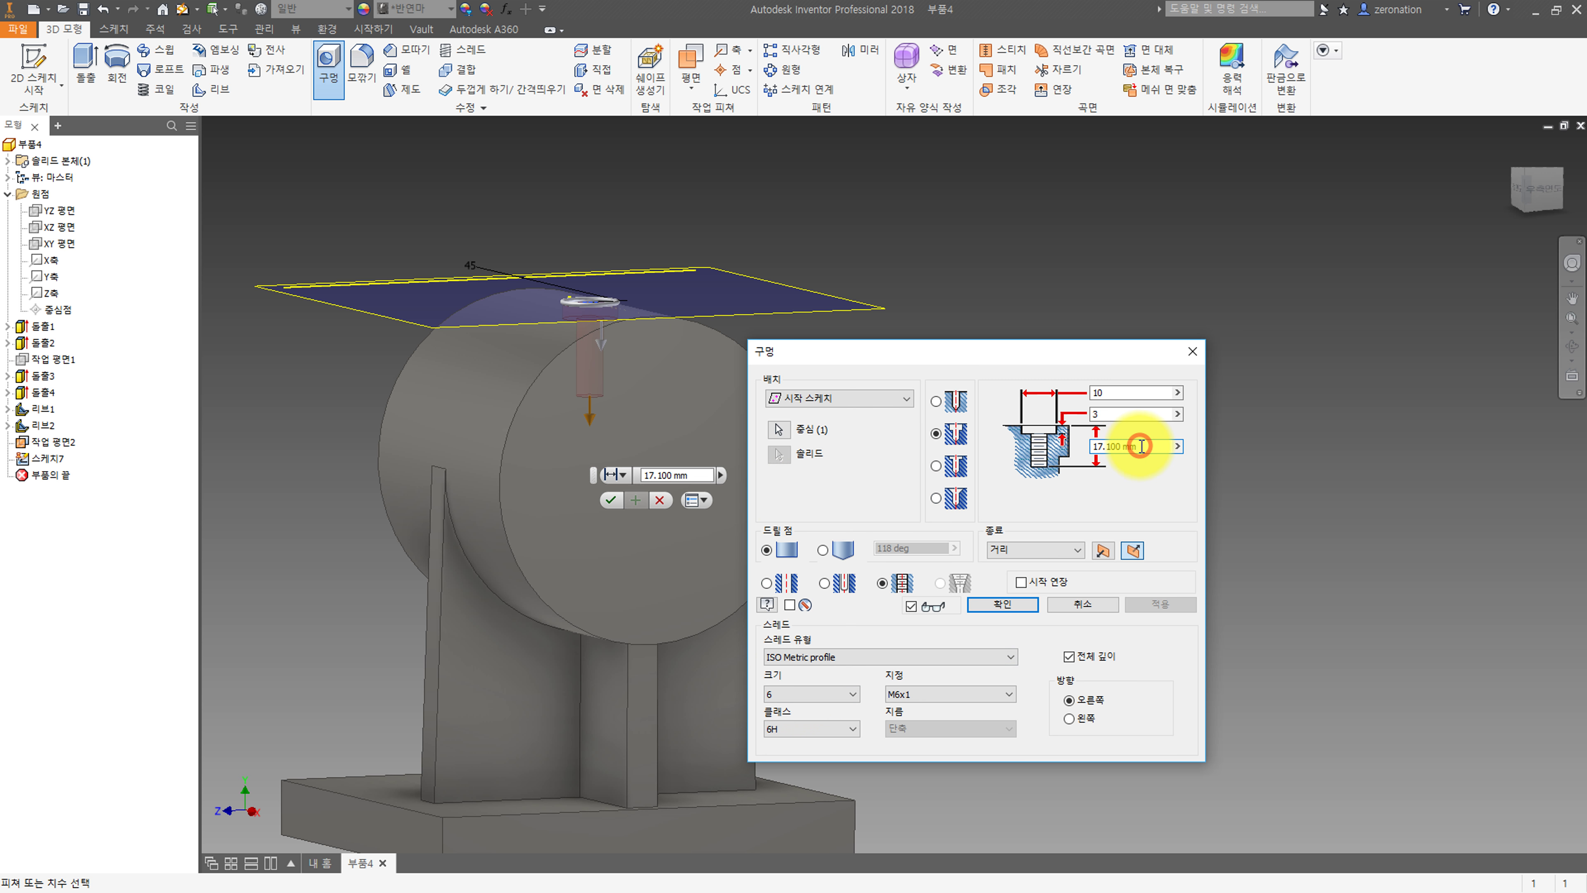
text(30)
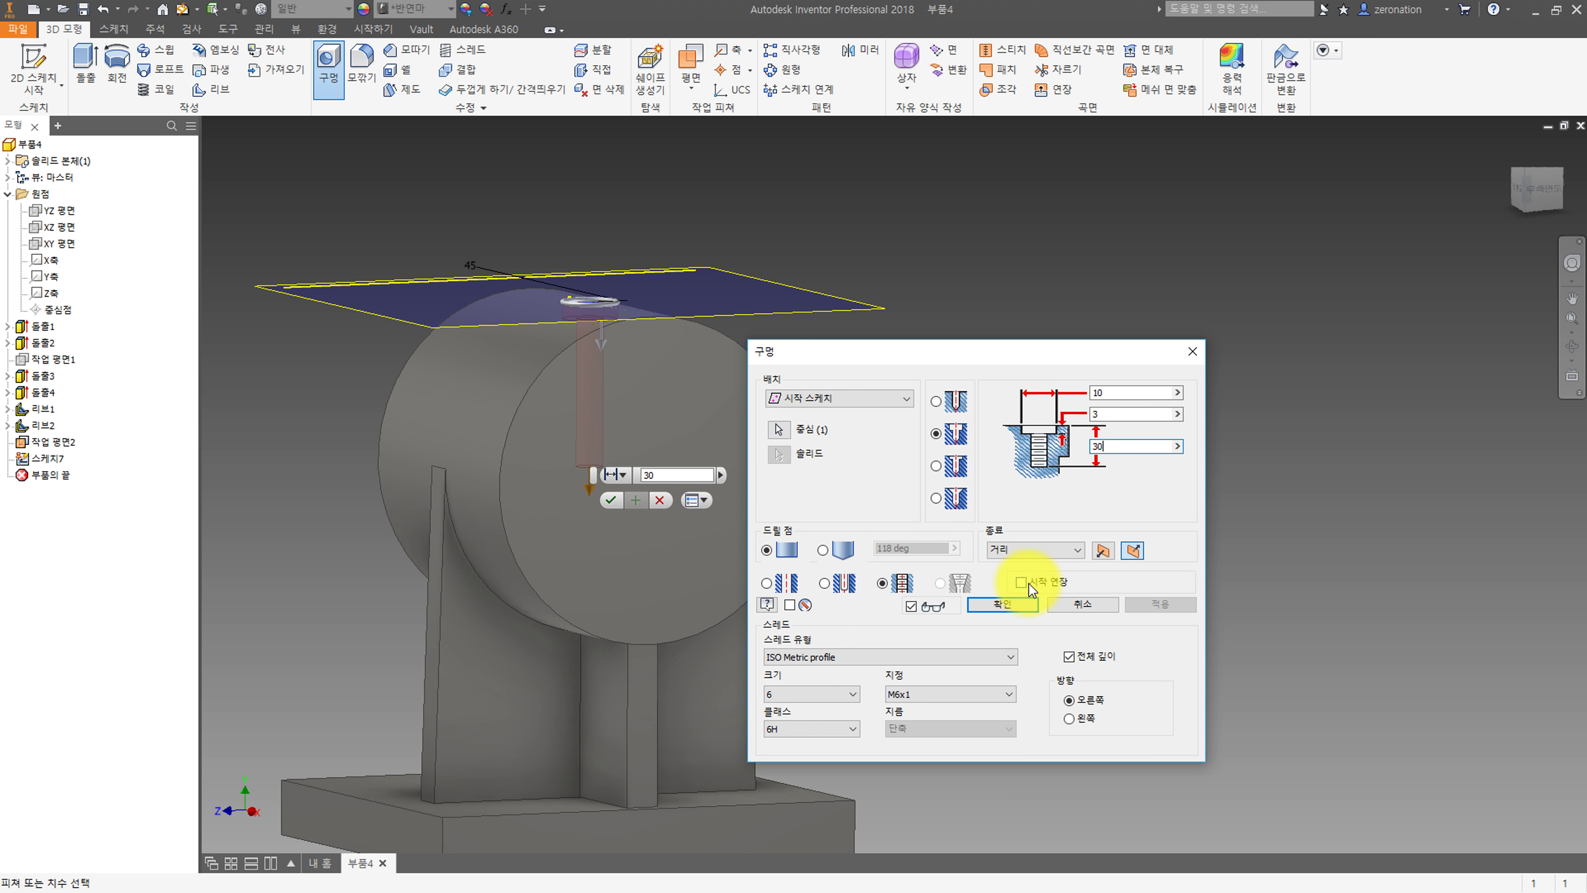
Create the M6 counterbored hole in the cylinder's top and hide the work plane above it.
click(1012, 602)
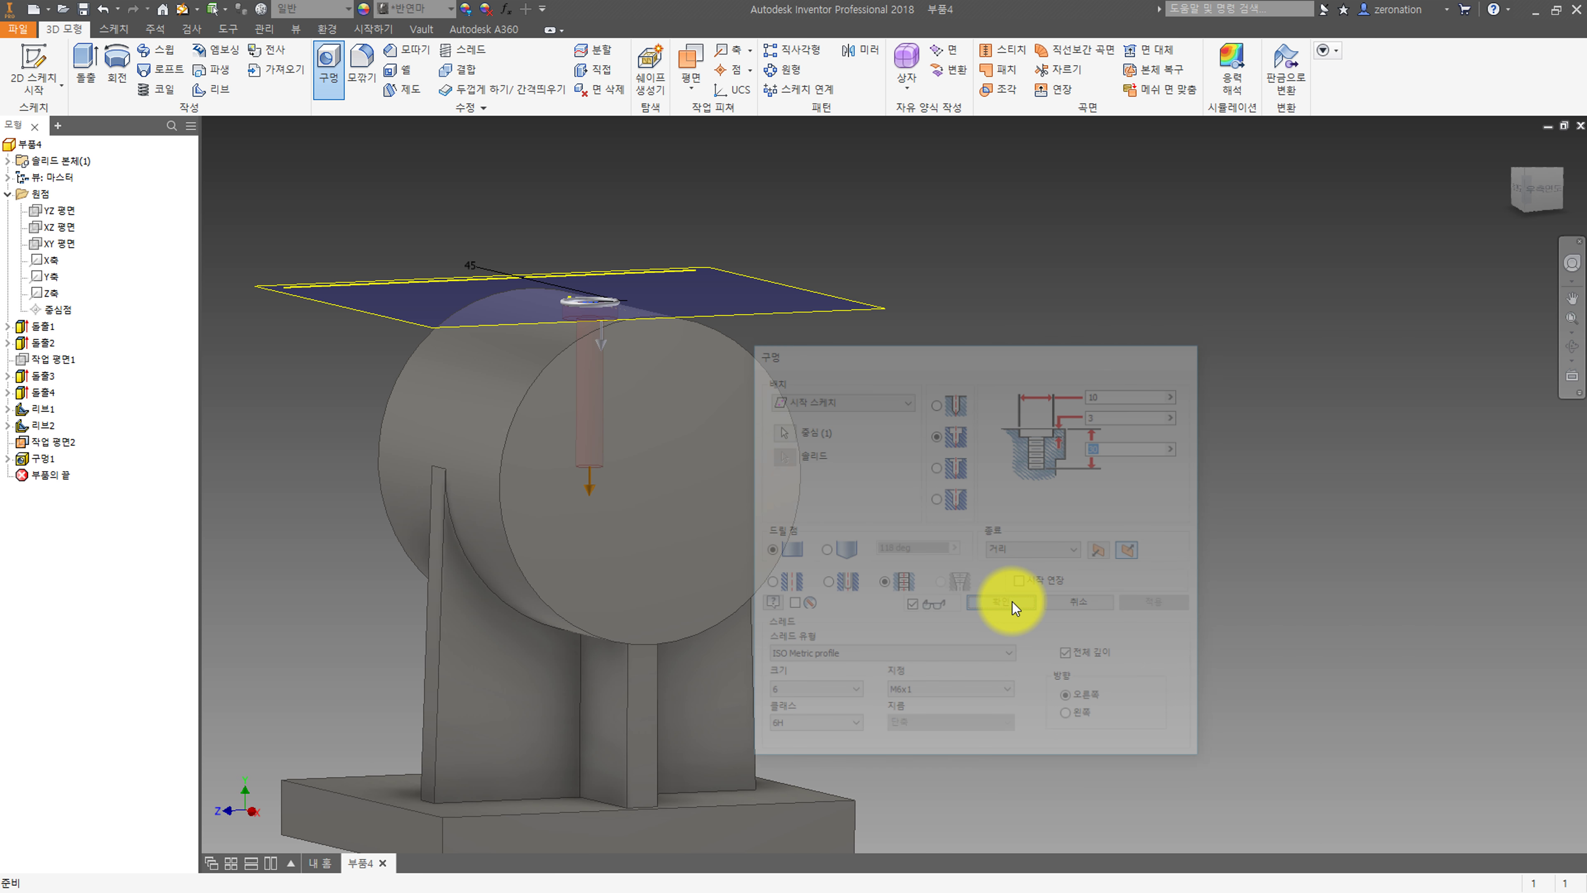
shift+middle_drag(801, 461, 725, 354)
right_click(853, 361)
click(886, 387)
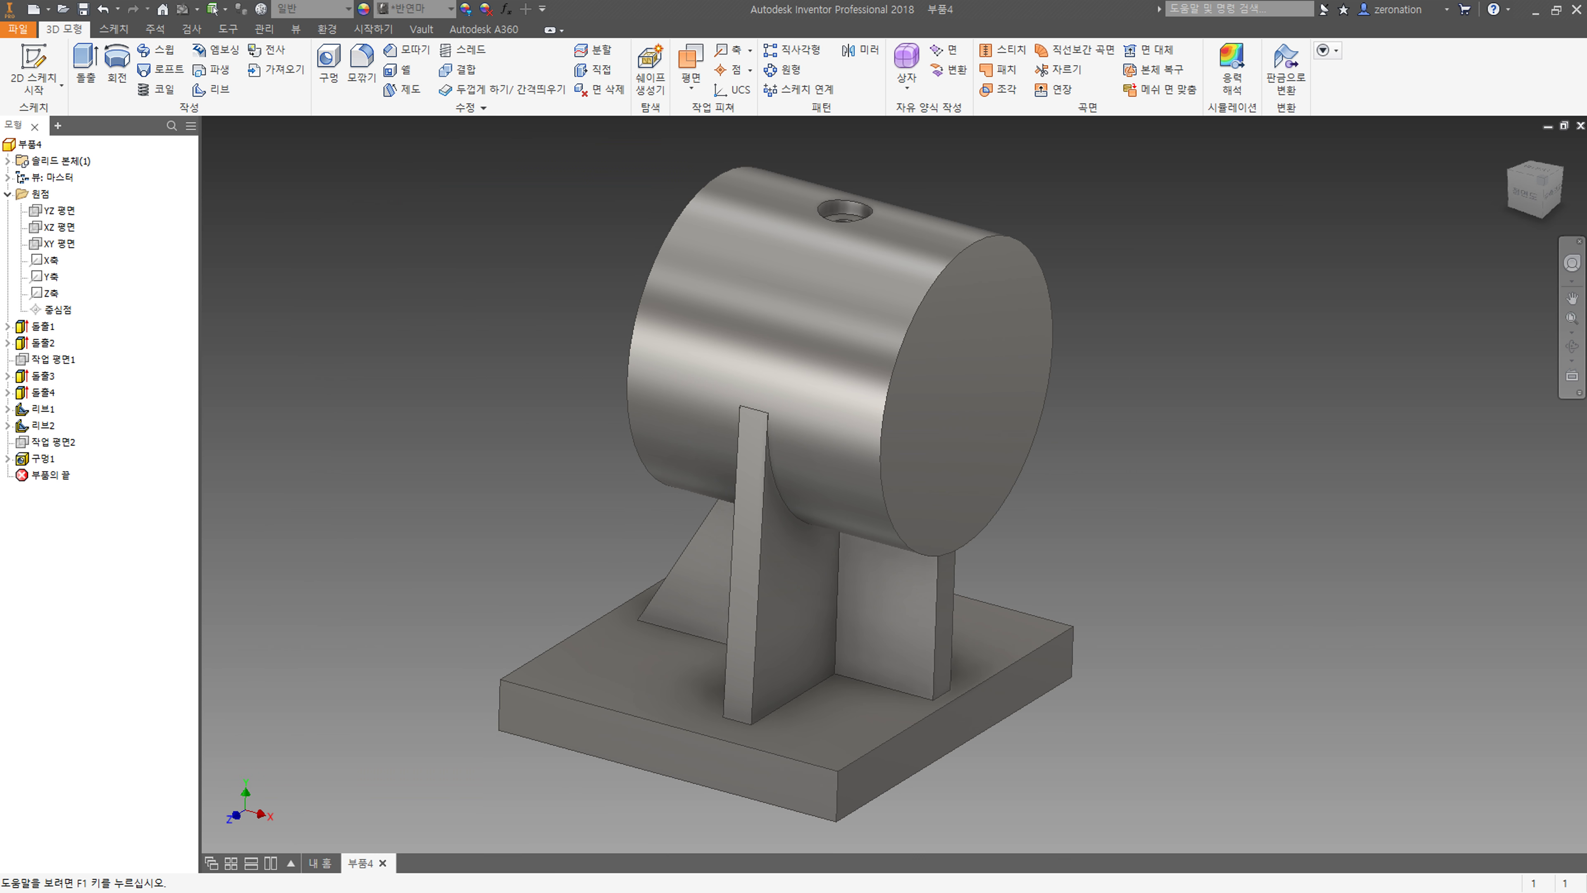
Set up a new hole as a simple, unthreaded through-all hole with a 30 mm diameter.
mouse_move(623, 494)
shift+middle_down()
mouse_move(787, 443)
mouse_move(790, 369)
mouse_move(793, 439)
mouse_move(767, 484)
mouse_move(790, 461)
mouse_move(730, 514)
shift+middle_up()
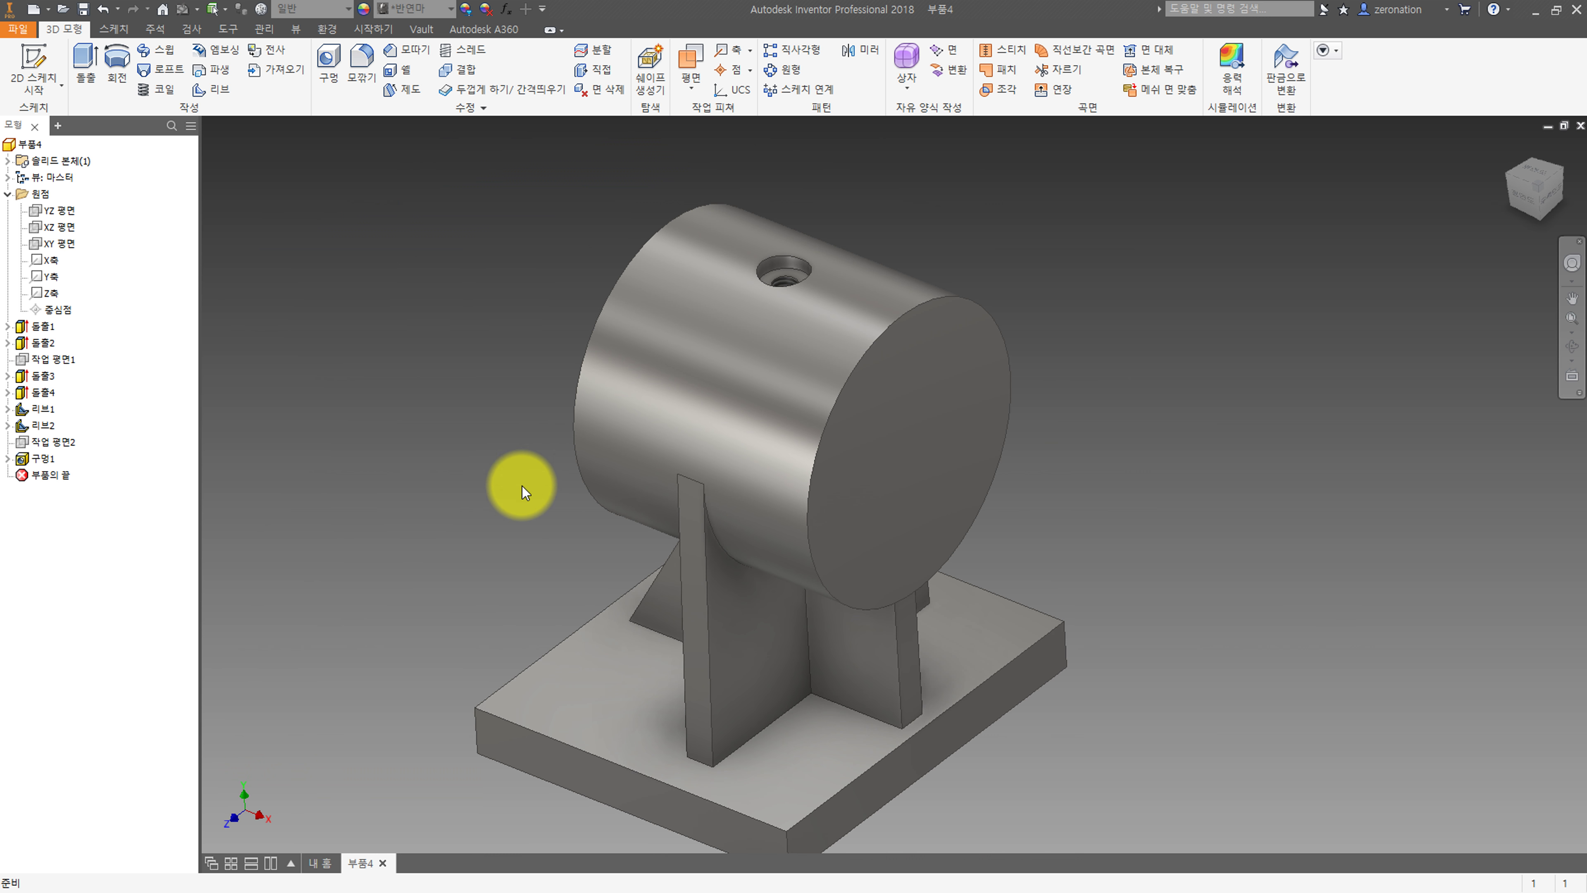
click(329, 55)
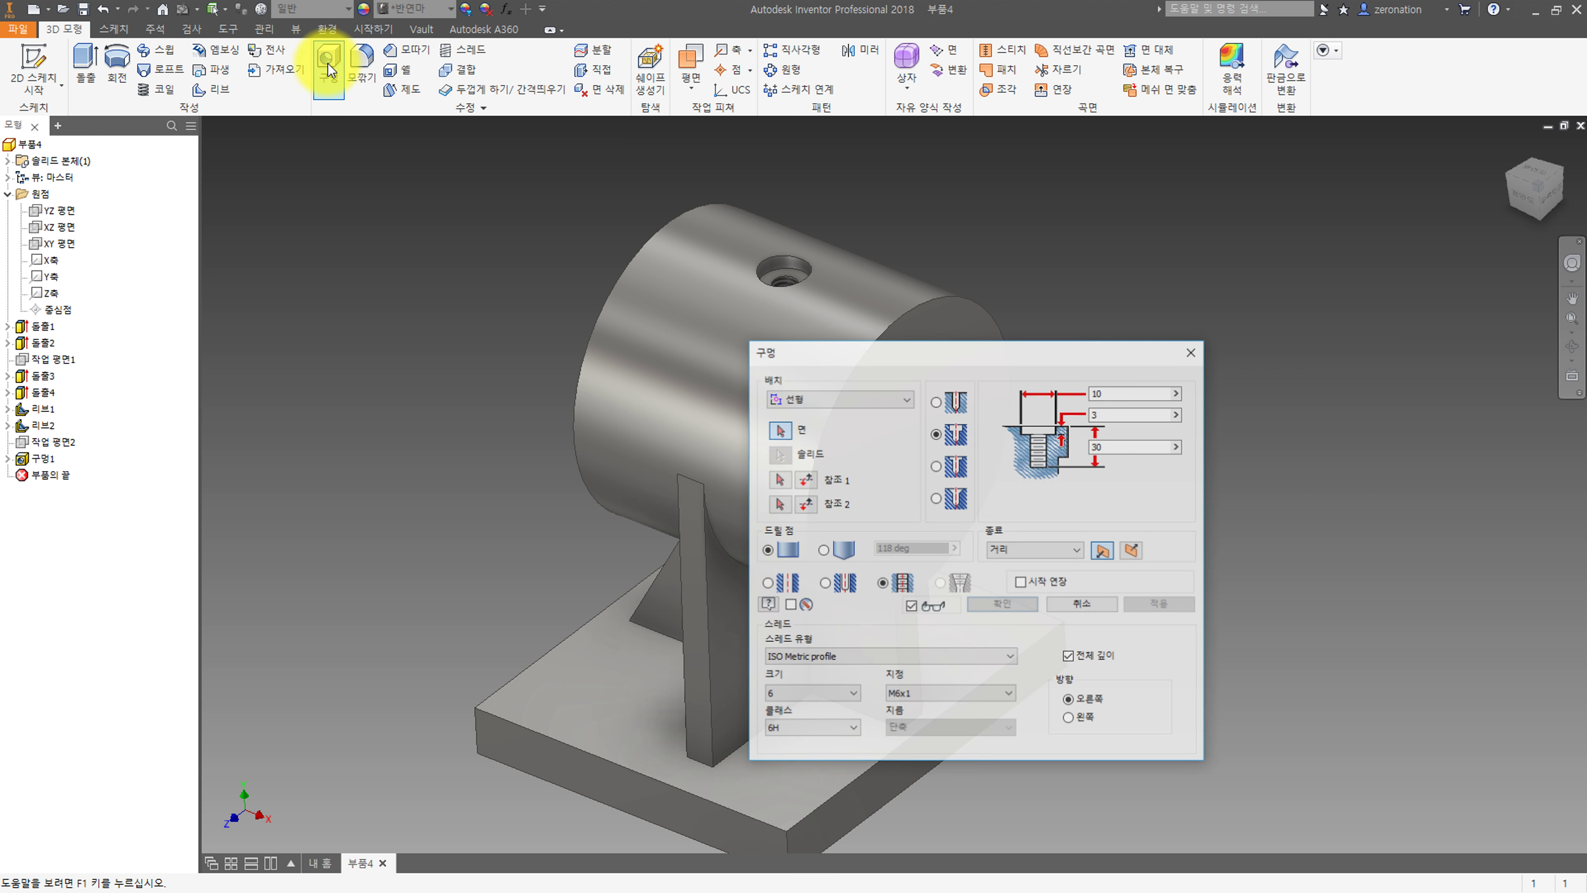
click(1016, 550)
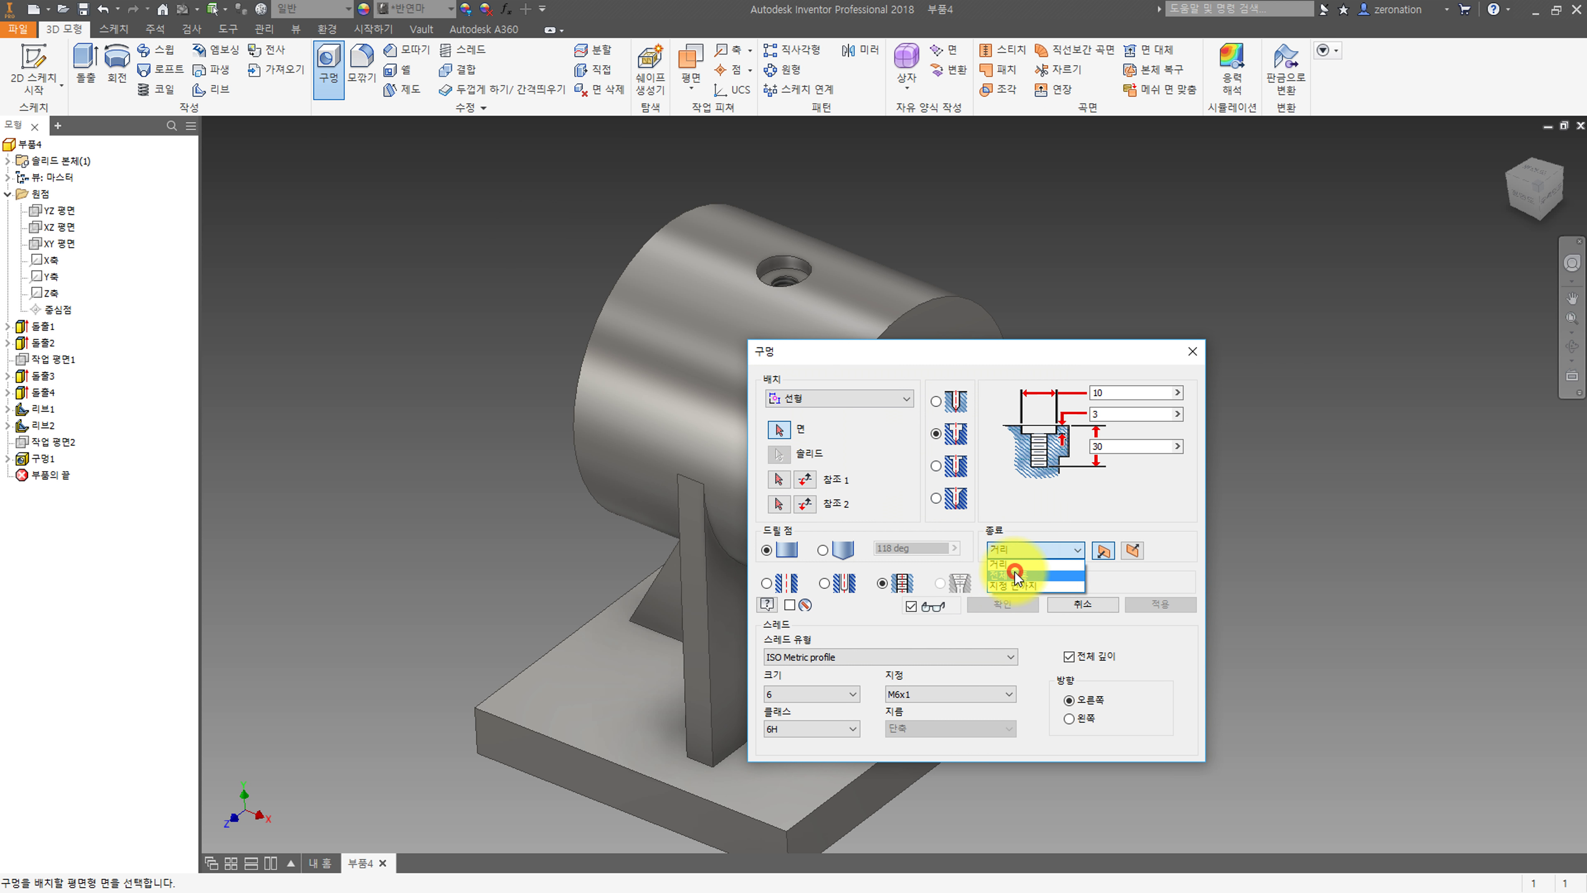
click(1010, 567)
click(937, 401)
click(767, 583)
click(1124, 482)
text(30)
Place the 30 mm through hole on the cylinder's end face, concentric with its outer edge, and apply it.
drag(982, 349, 1168, 444)
click(927, 416)
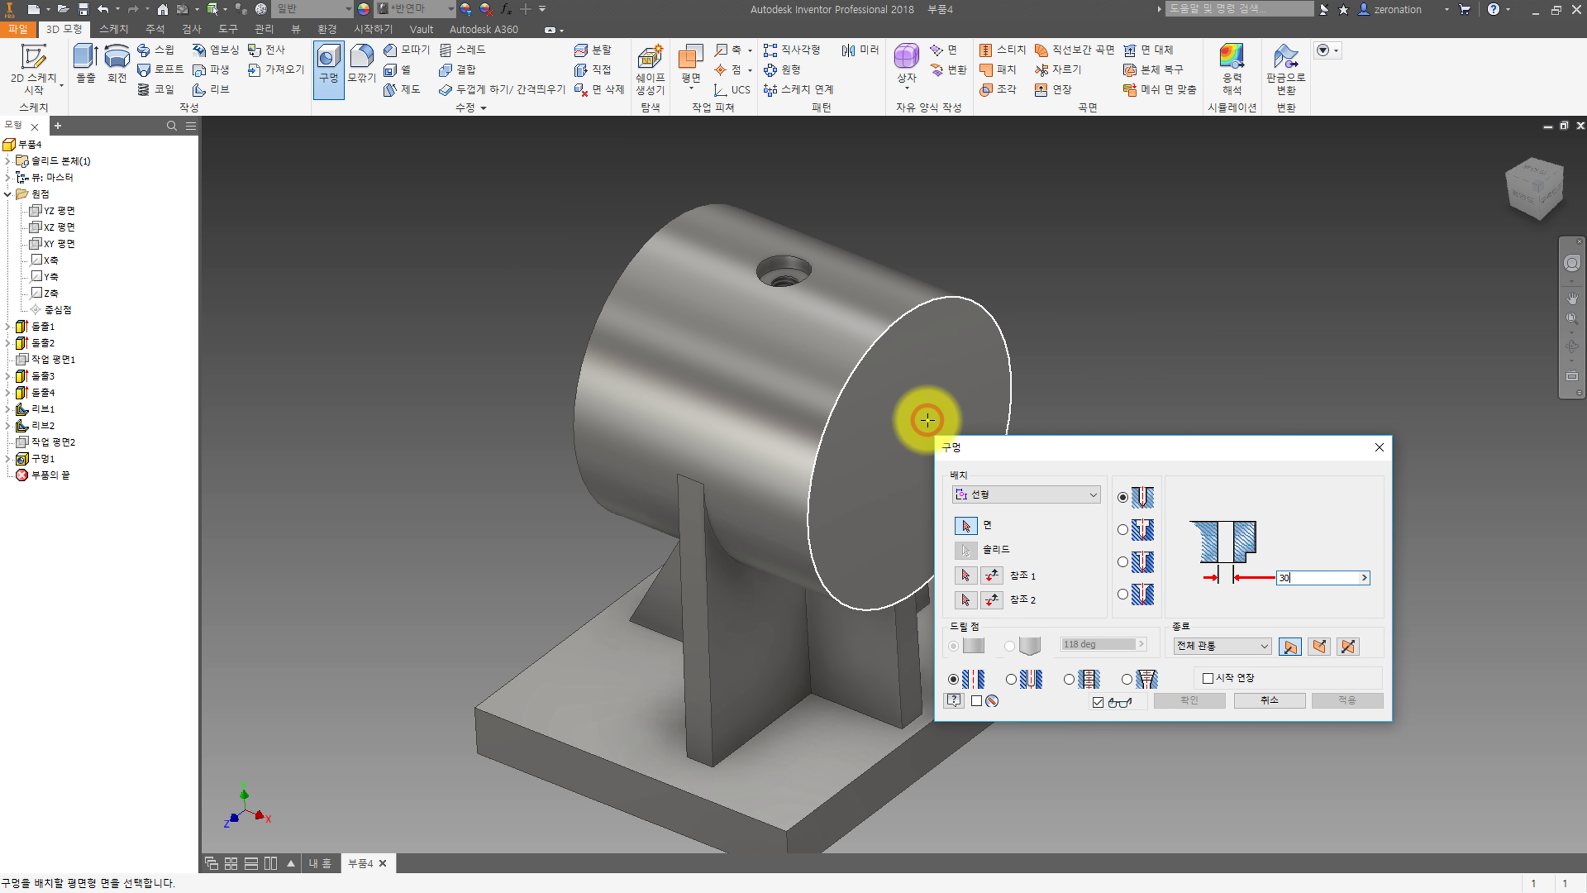
click(1013, 354)
click(1322, 697)
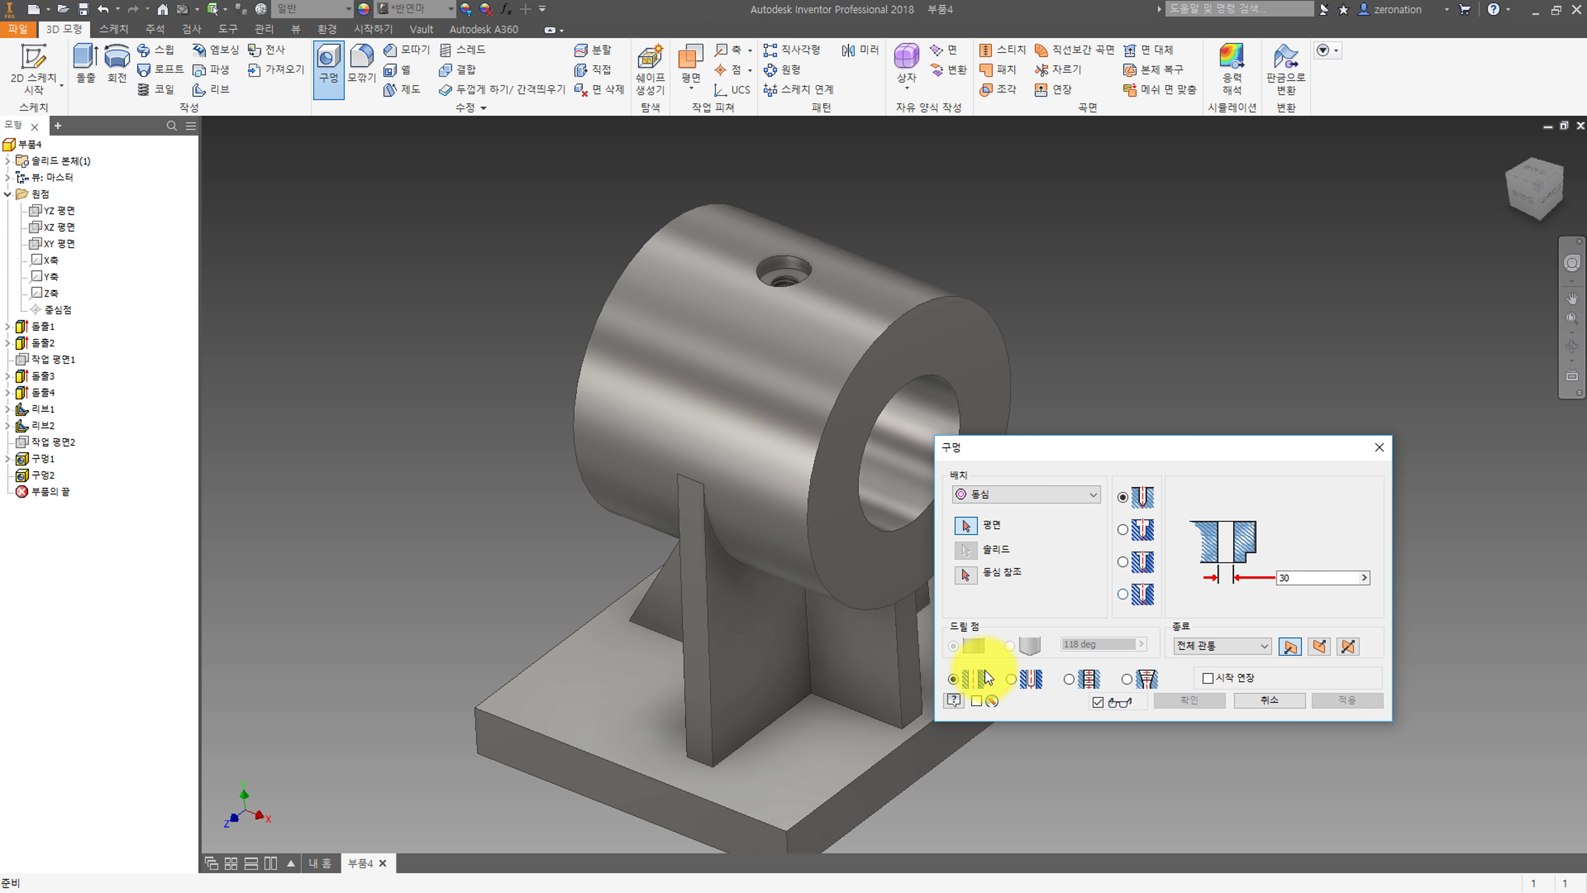
Cut a 35 mm diameter, 18 mm deep flat-bottomed hole concentrically into the same end face, using distance termination.
click(1206, 649)
click(1207, 664)
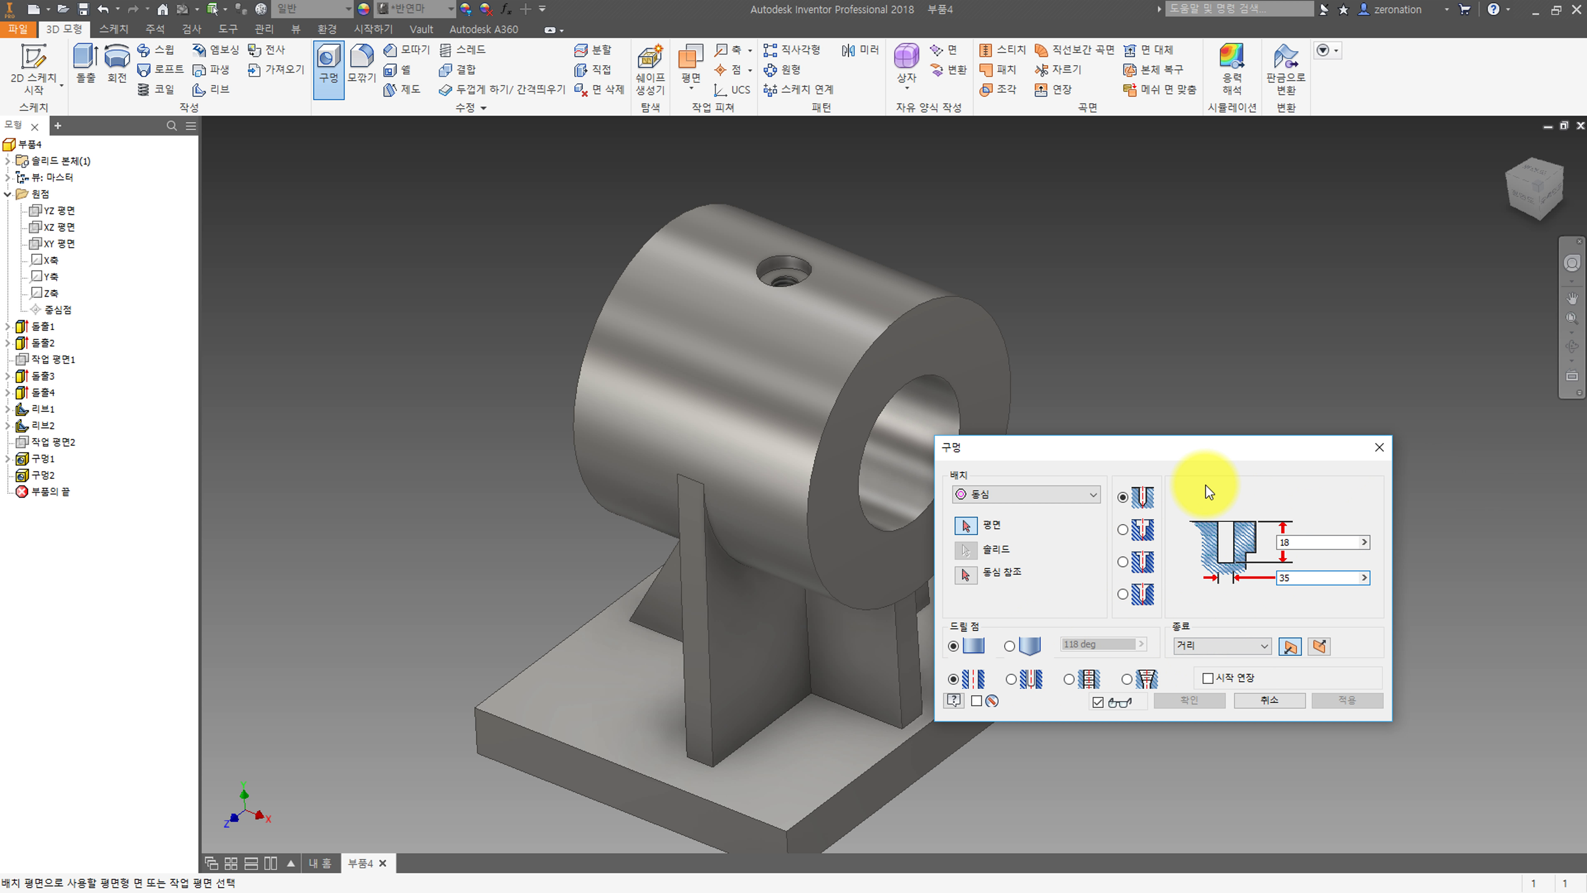
click(964, 365)
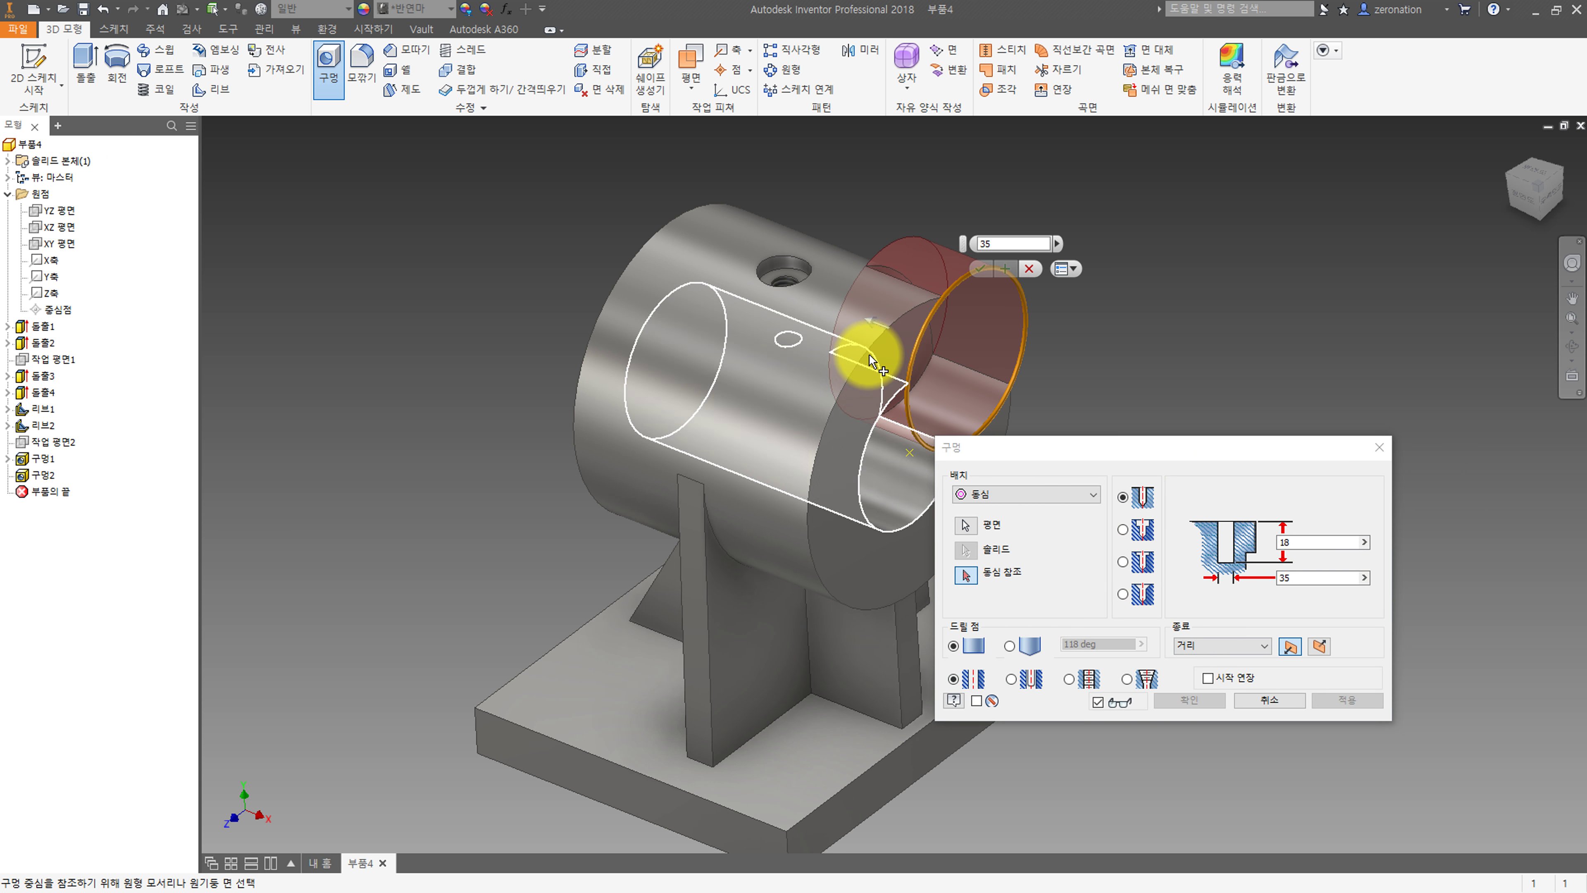
click(820, 356)
click(1188, 696)
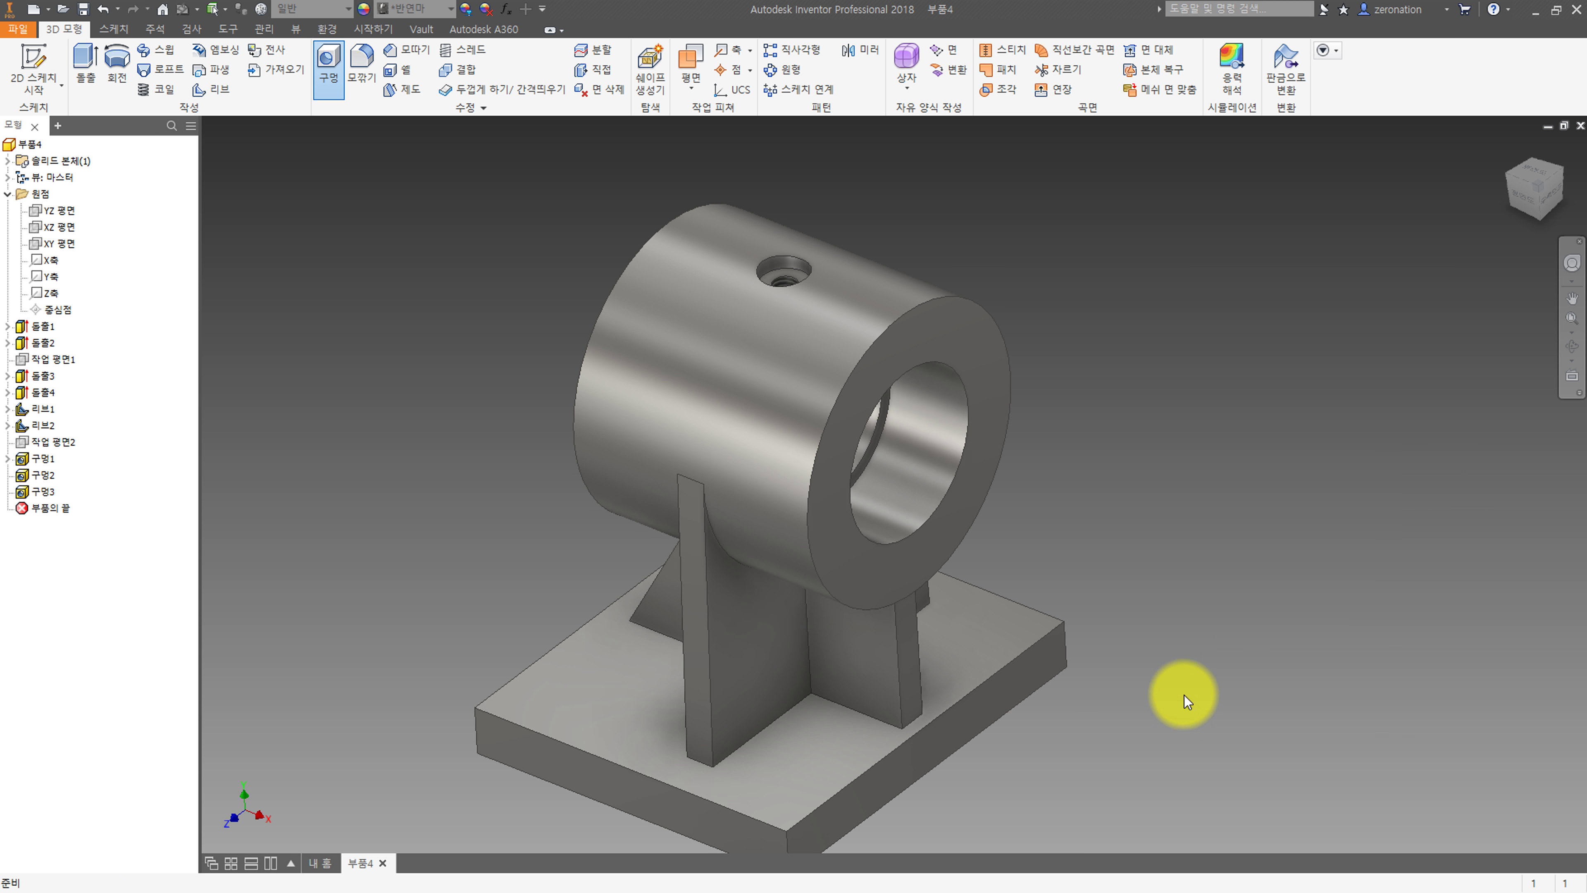
Cut a matching concentric hole, 35 mm in diameter and 18 mm deep, into the cylinder's opposite end face.
shift+middle_drag(541, 478, 666, 338)
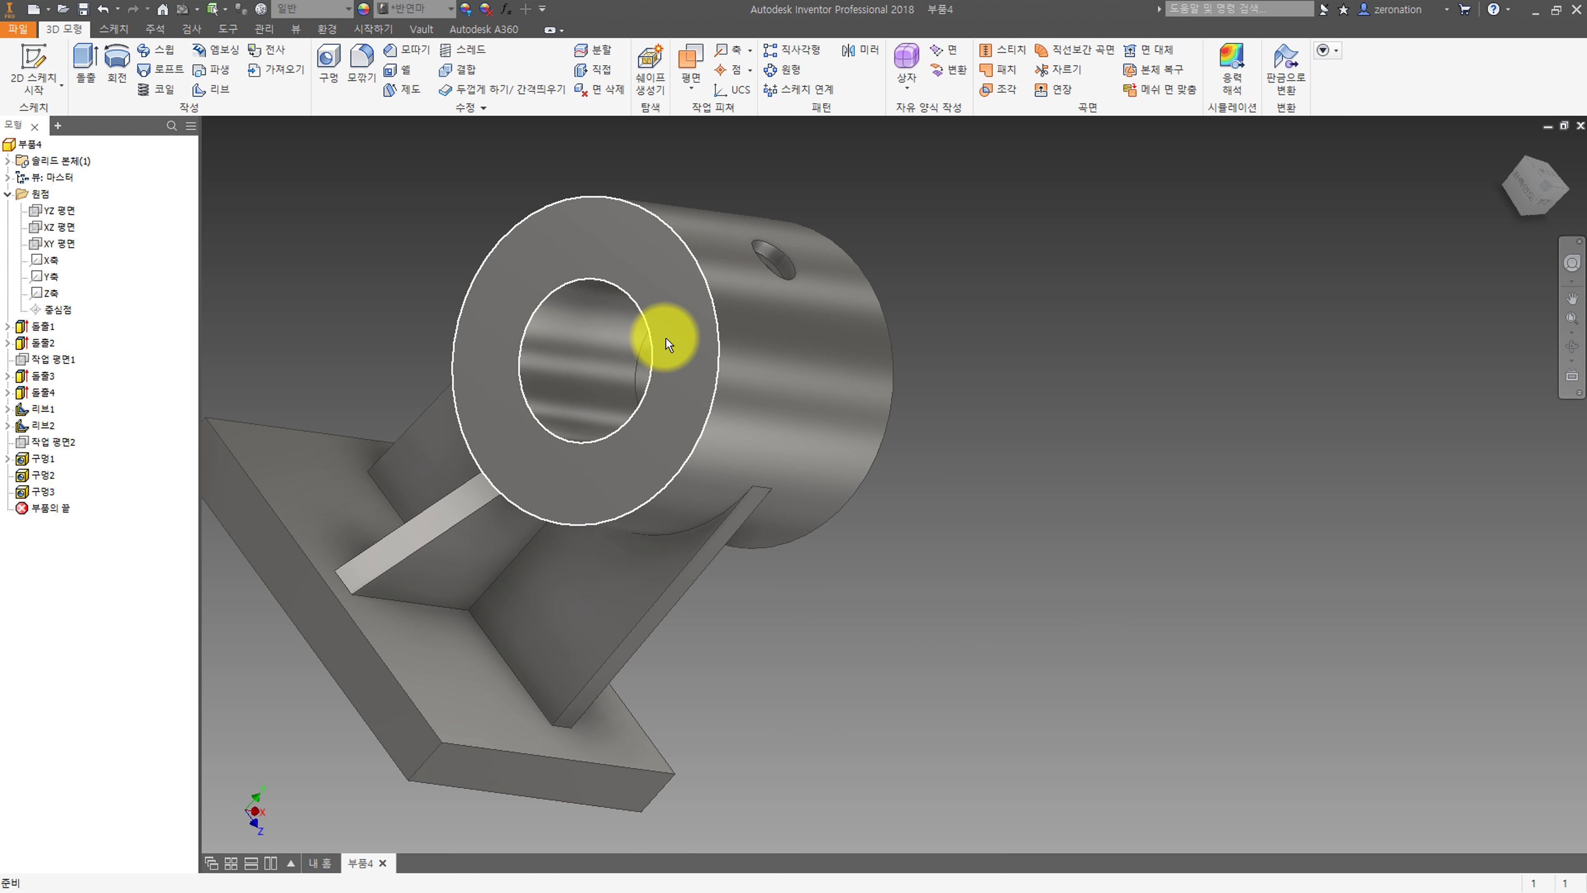
key(h)
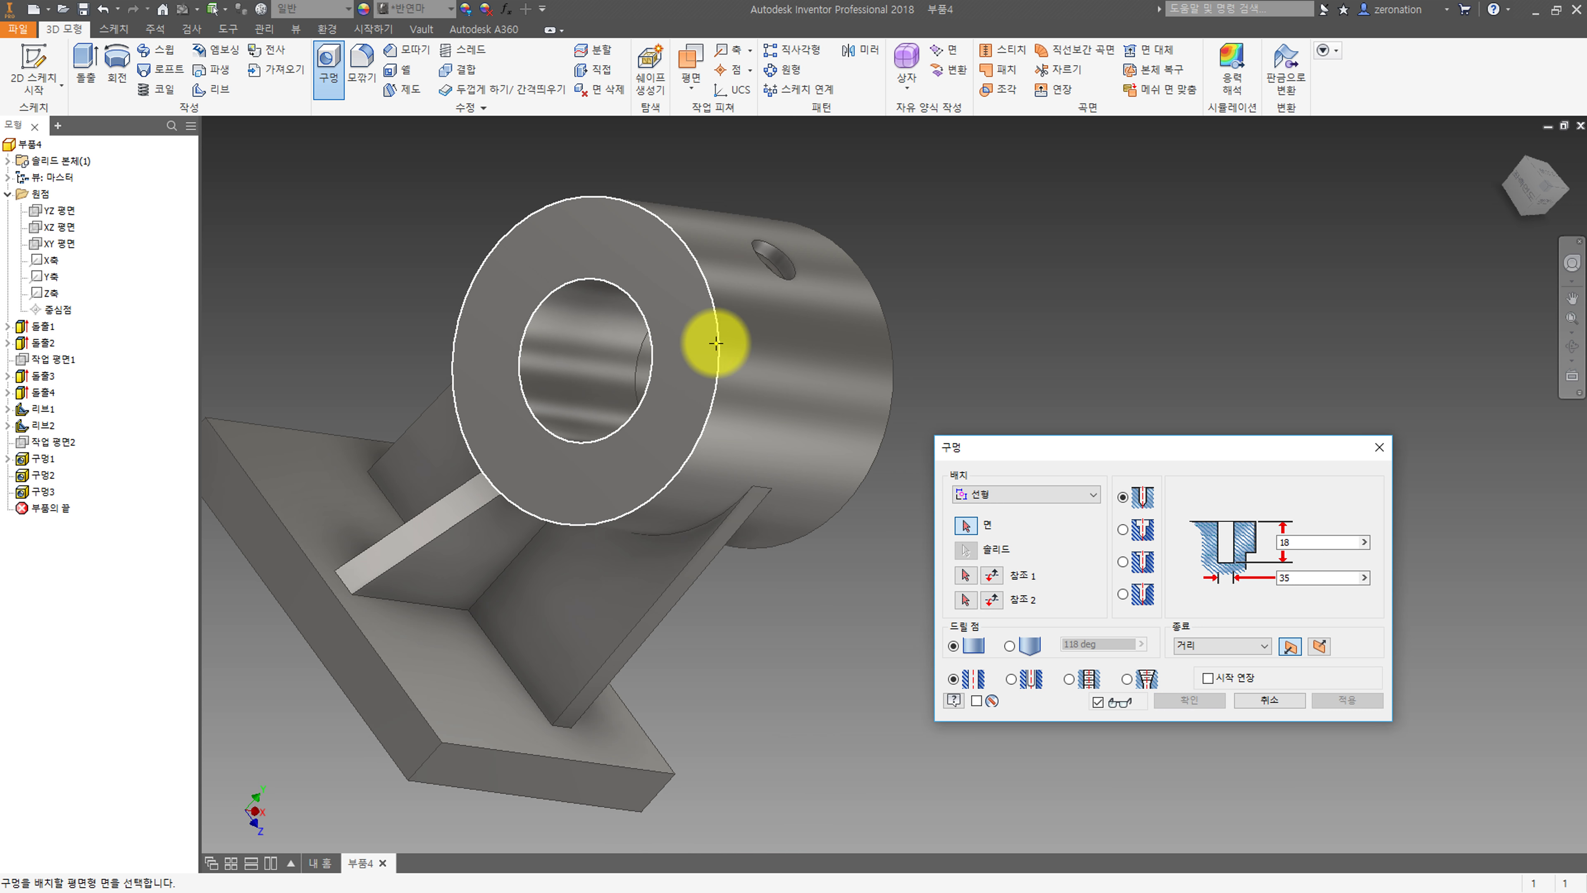
click(692, 352)
click(835, 418)
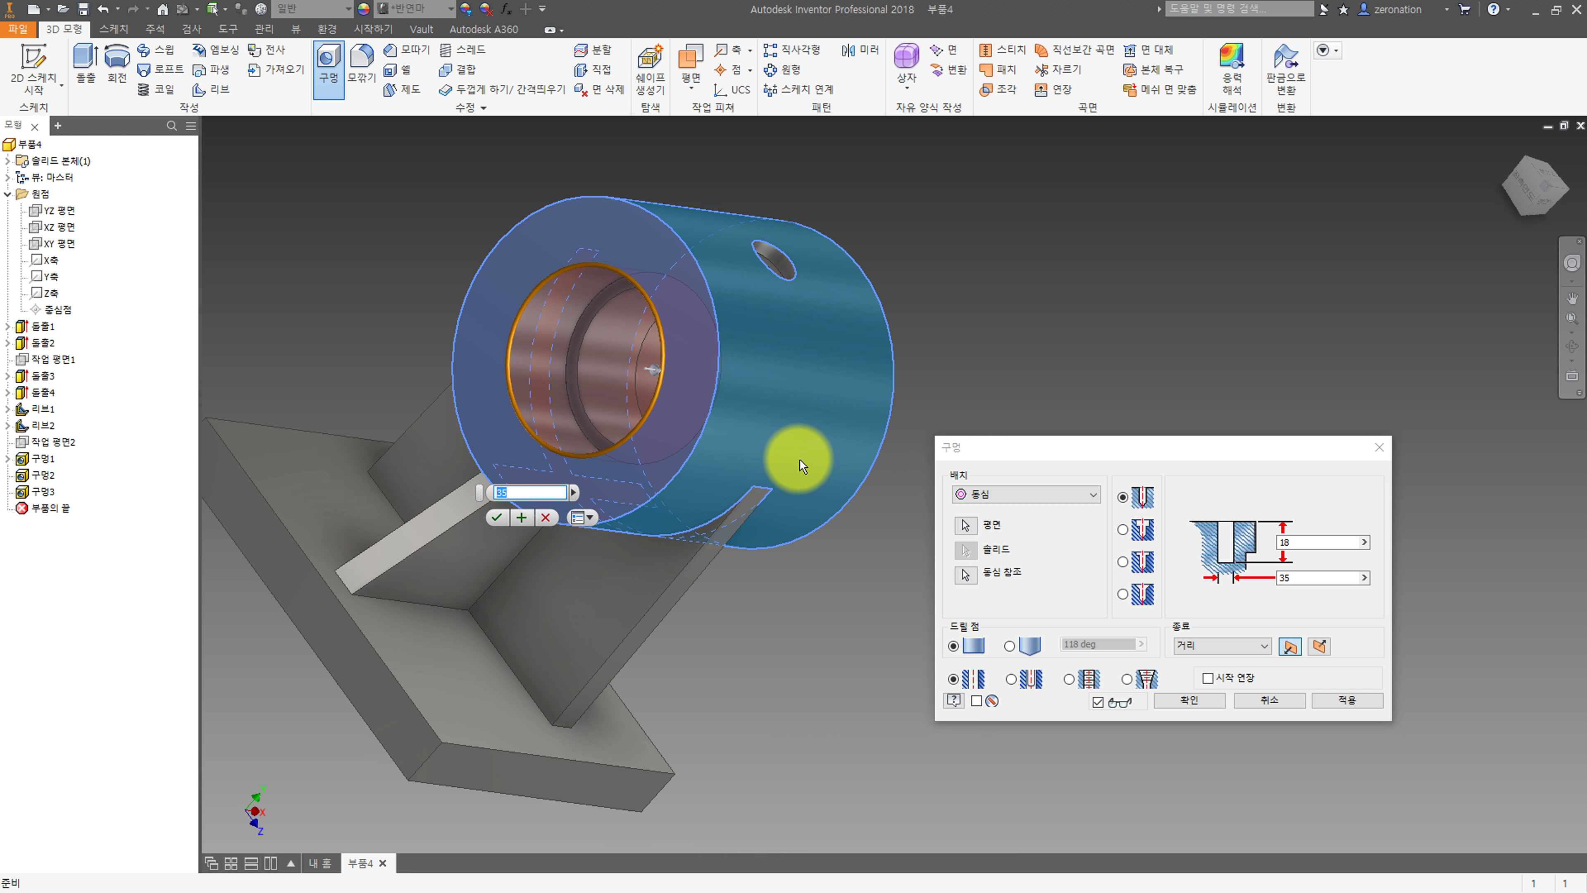
click(1166, 707)
shift+middle_drag(1081, 589, 963, 507)
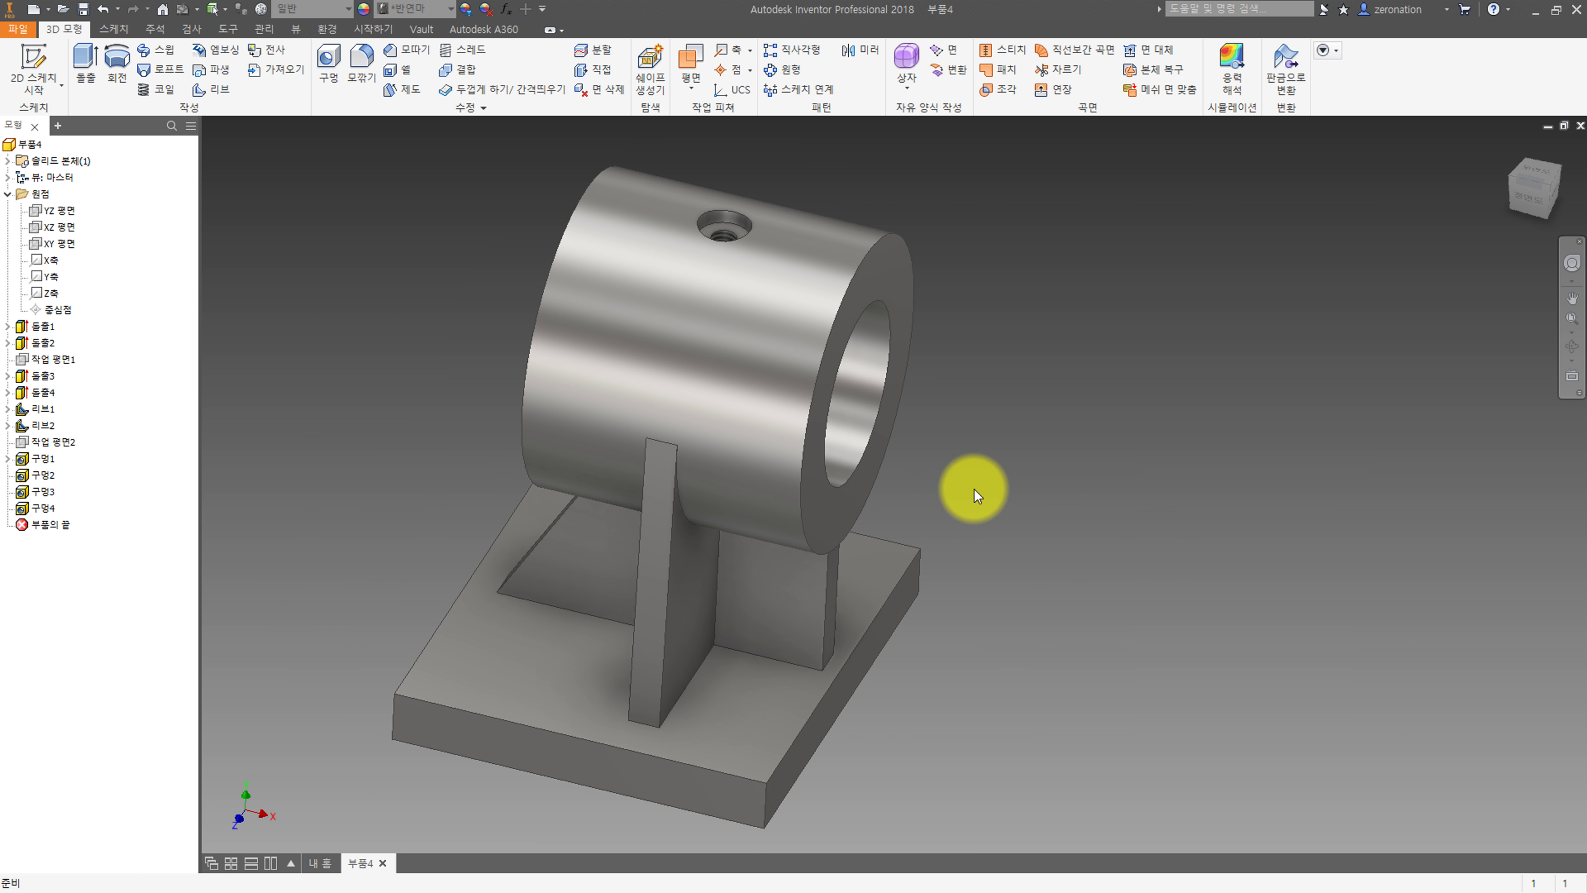
Sketch a point above the bore on the cylinder's end face and align it vertically with the midpoint of the base's bottom edge.
click(44, 63)
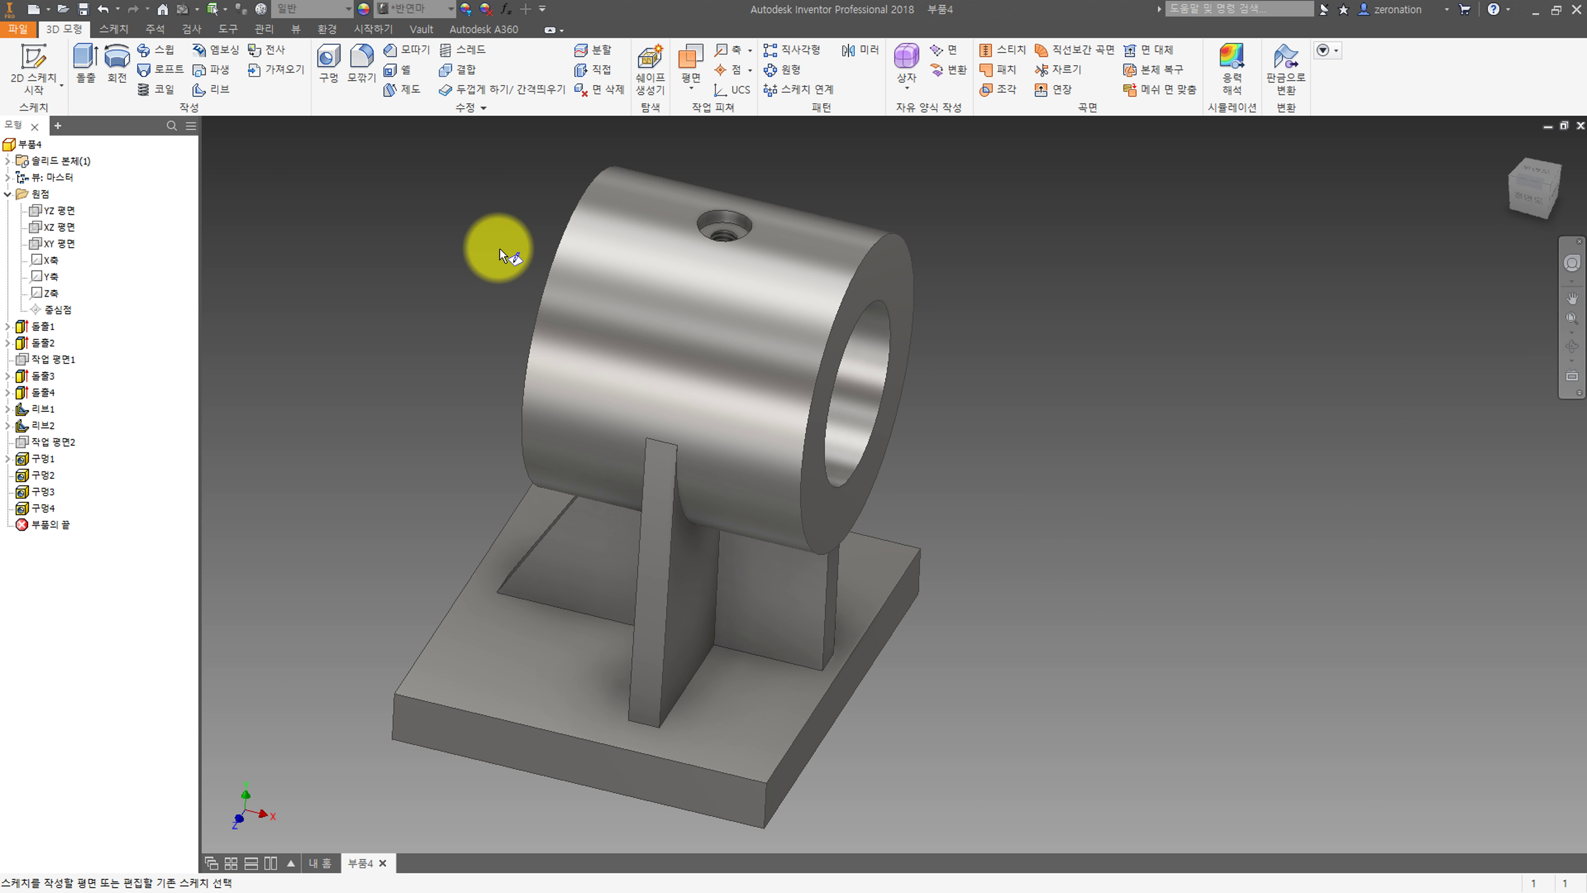
click(885, 283)
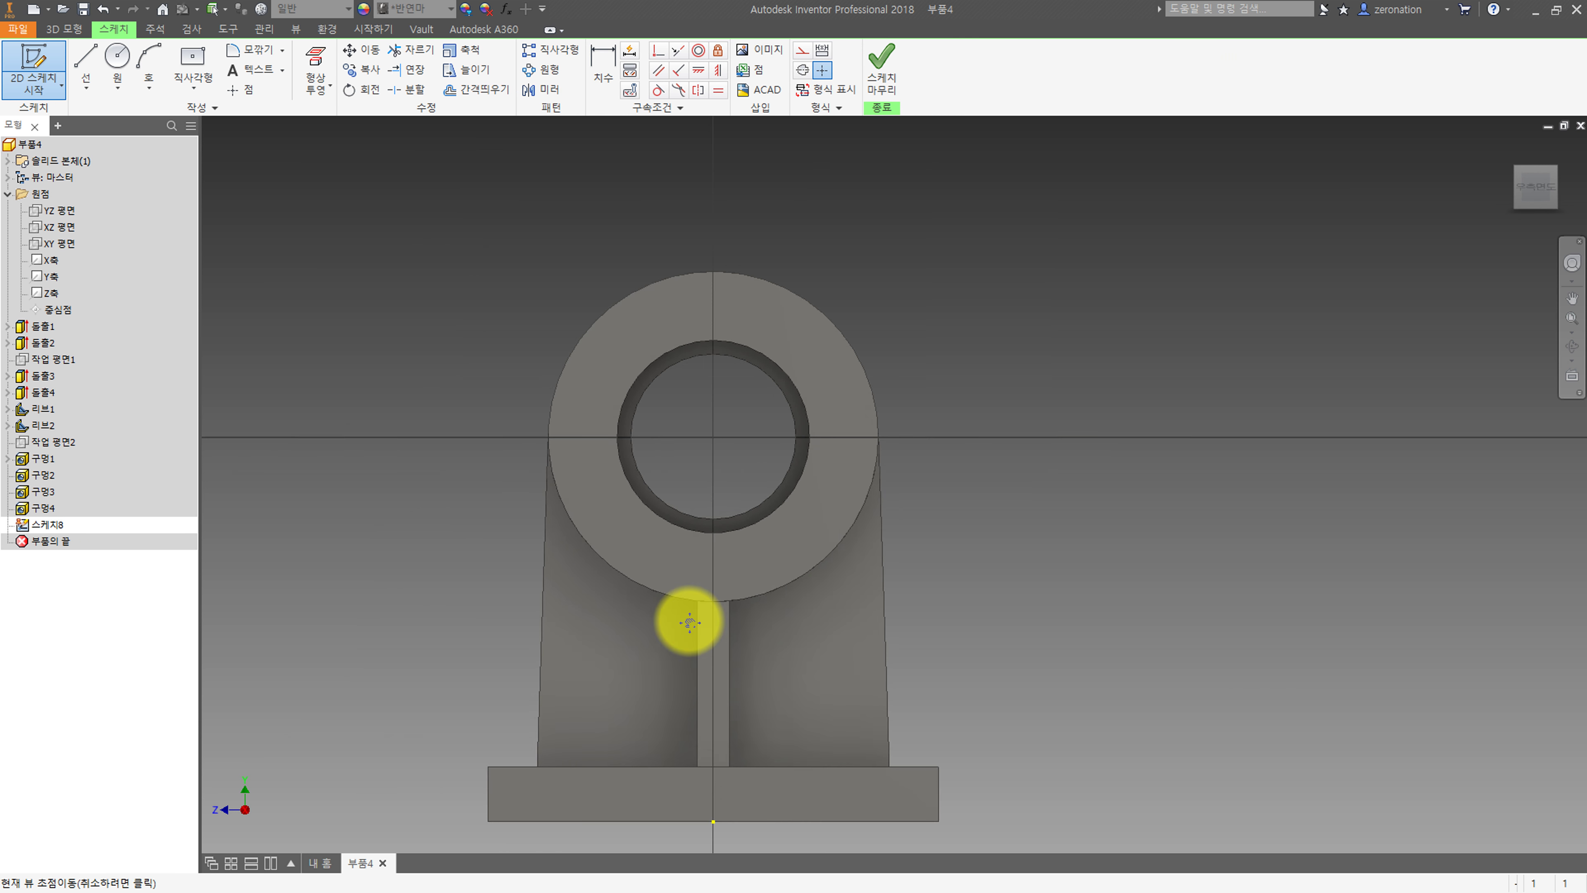
click(232, 92)
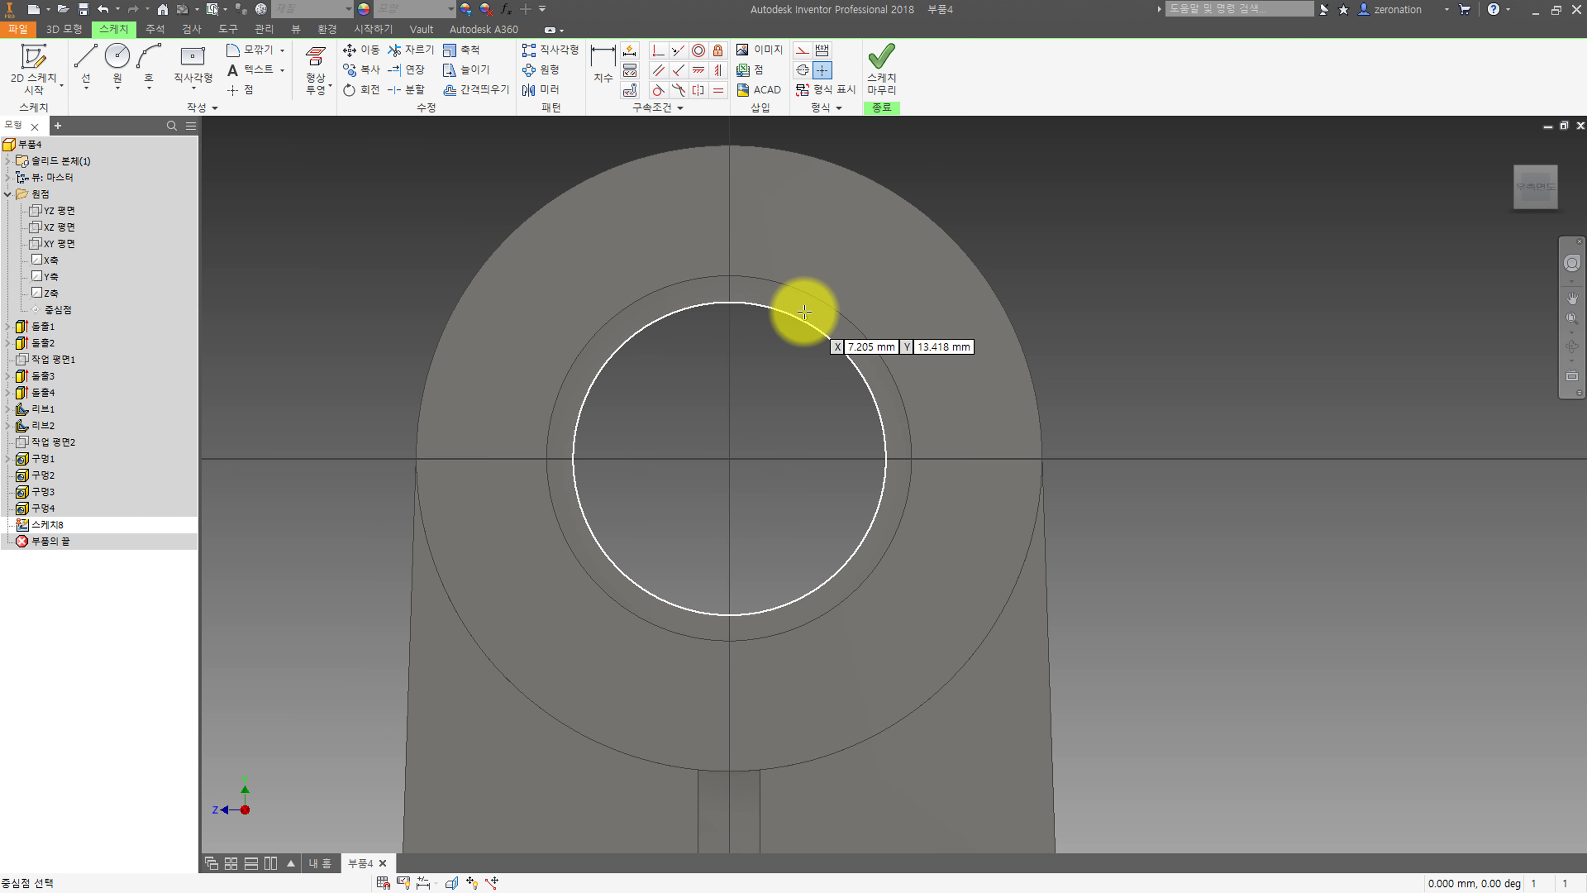
click(730, 214)
scroll(769, 303, down, 5)
key(Escape)
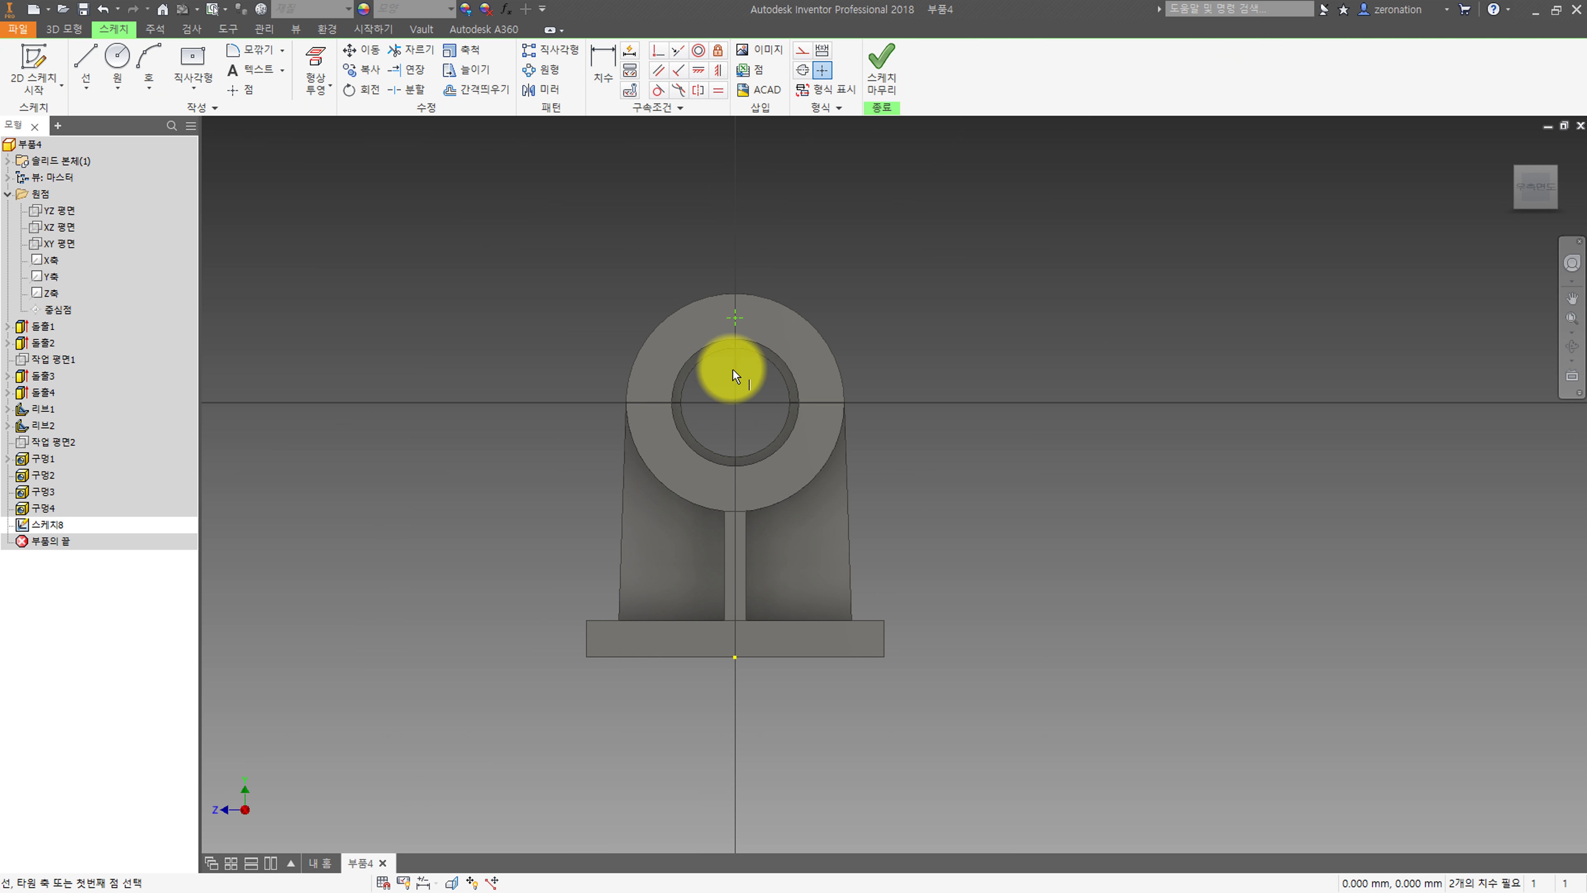
click(735, 657)
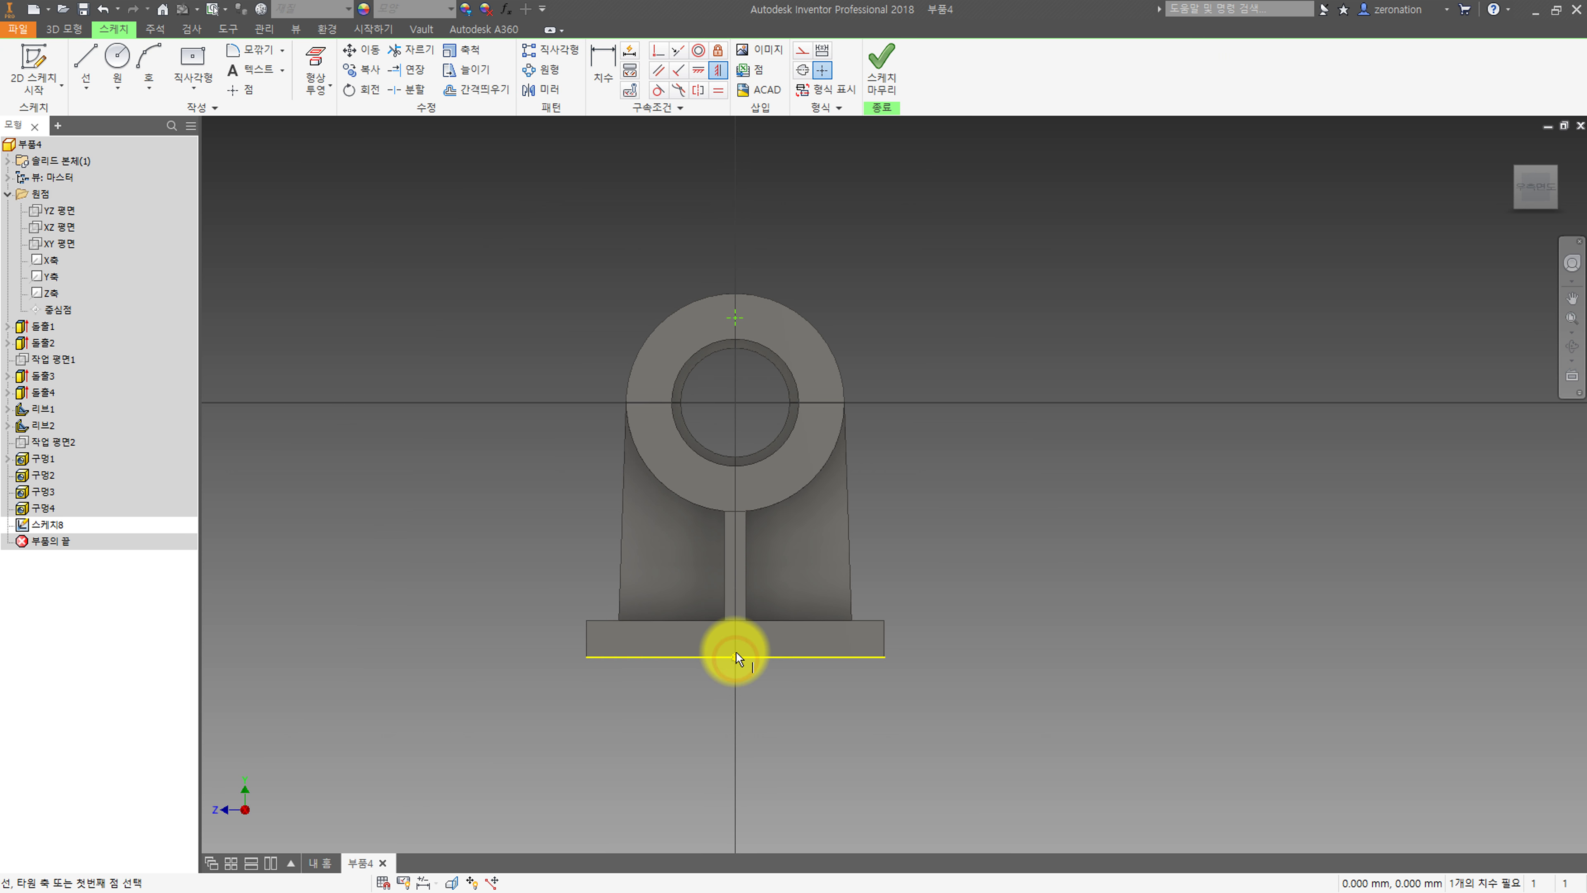
scroll(754, 398, up, 3)
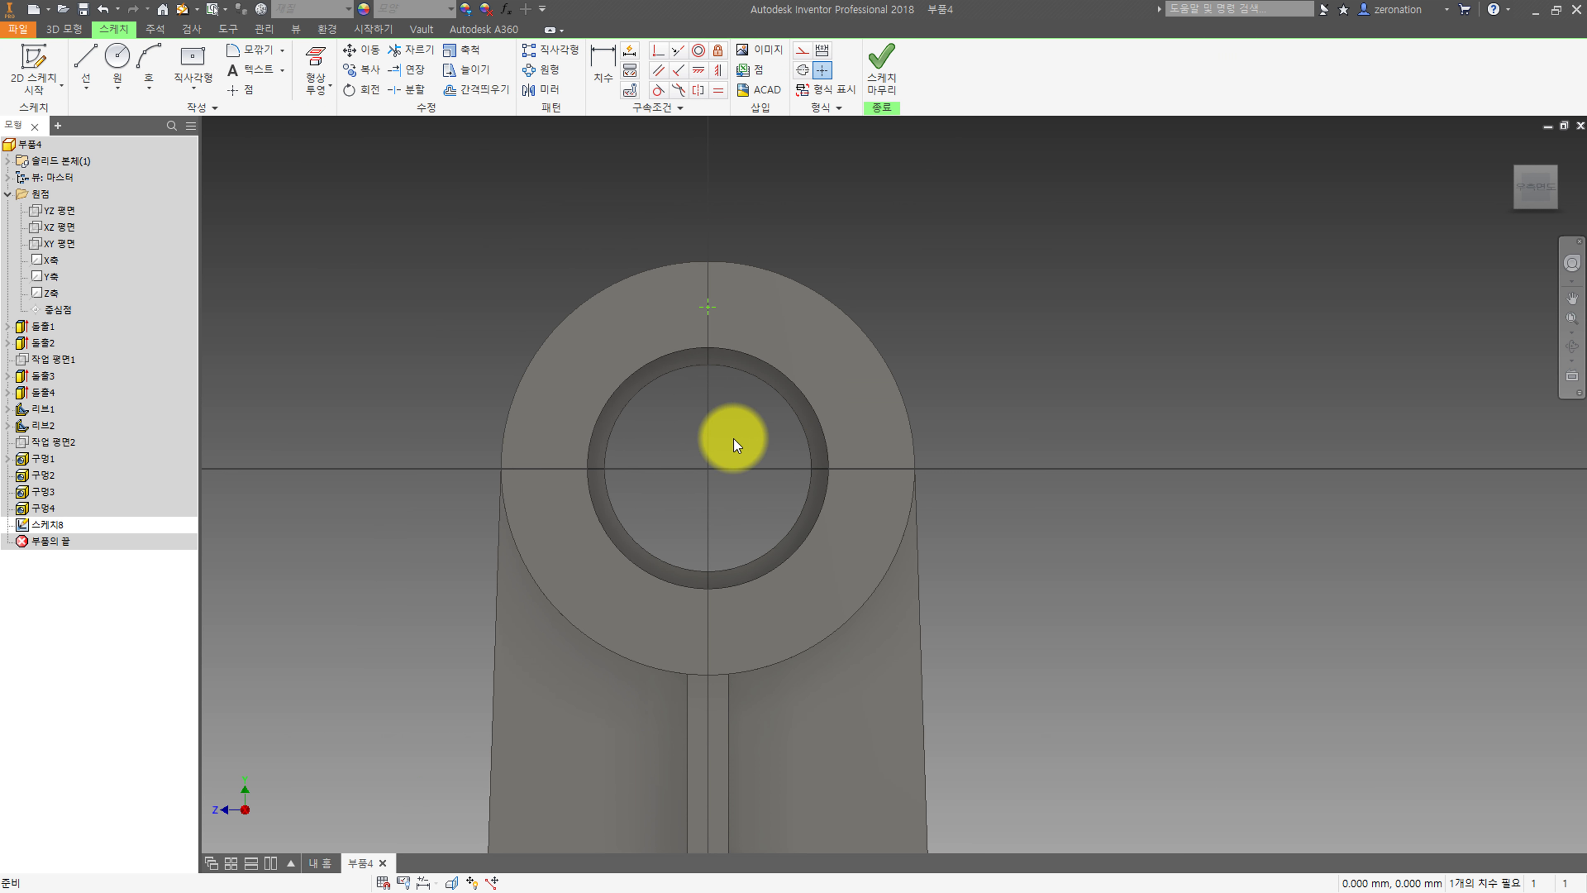
Dimension the point 23.5 mm above the bore's centre and finish the sketch.
click(829, 454)
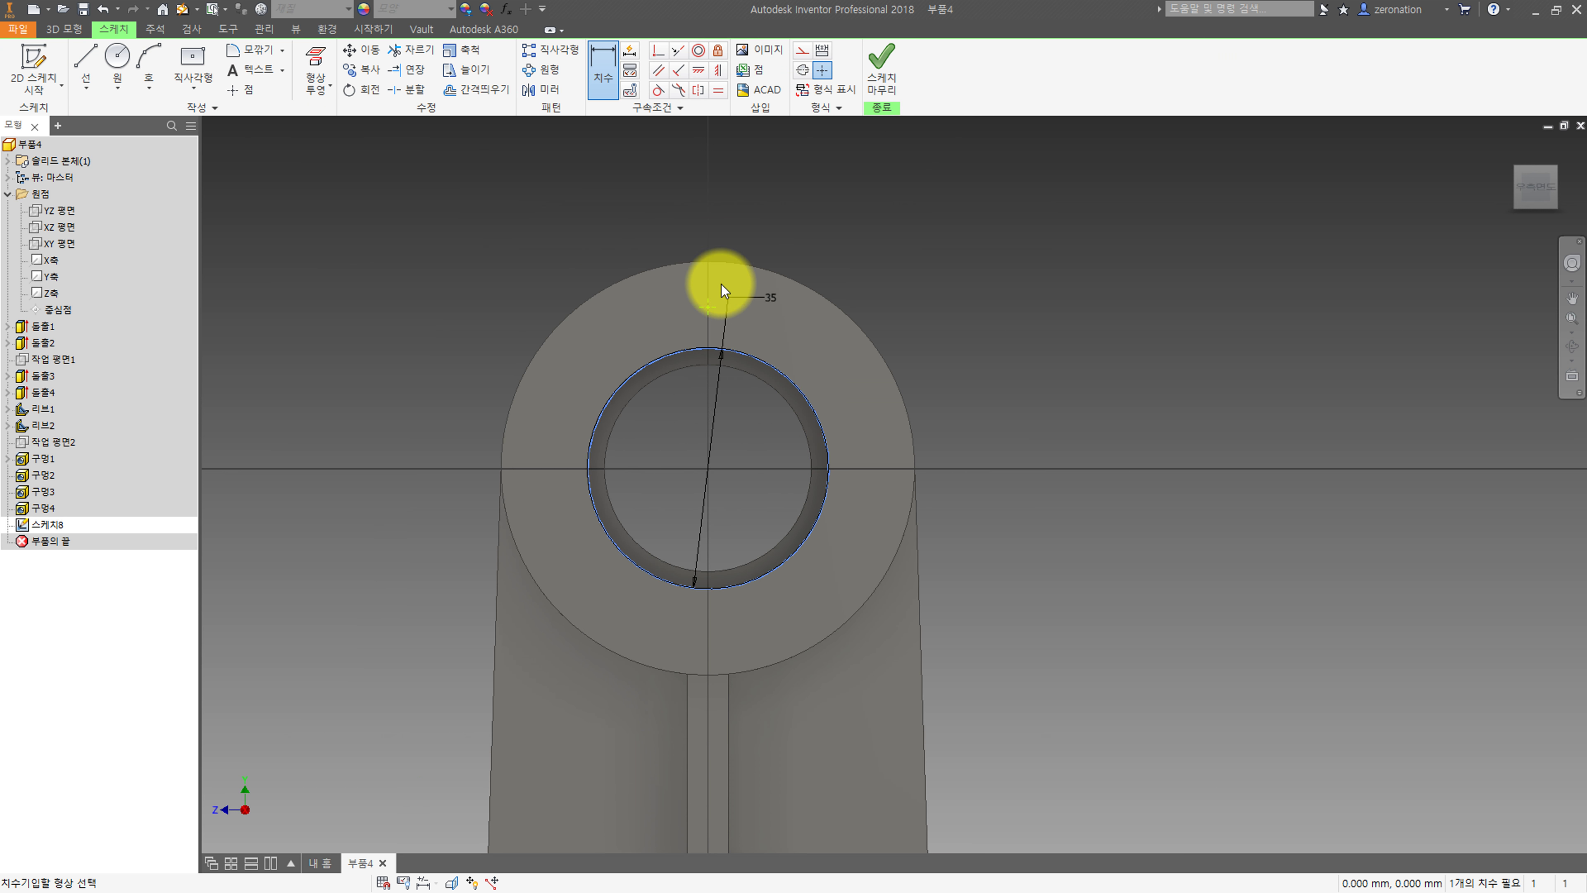
click(708, 306)
click(1071, 375)
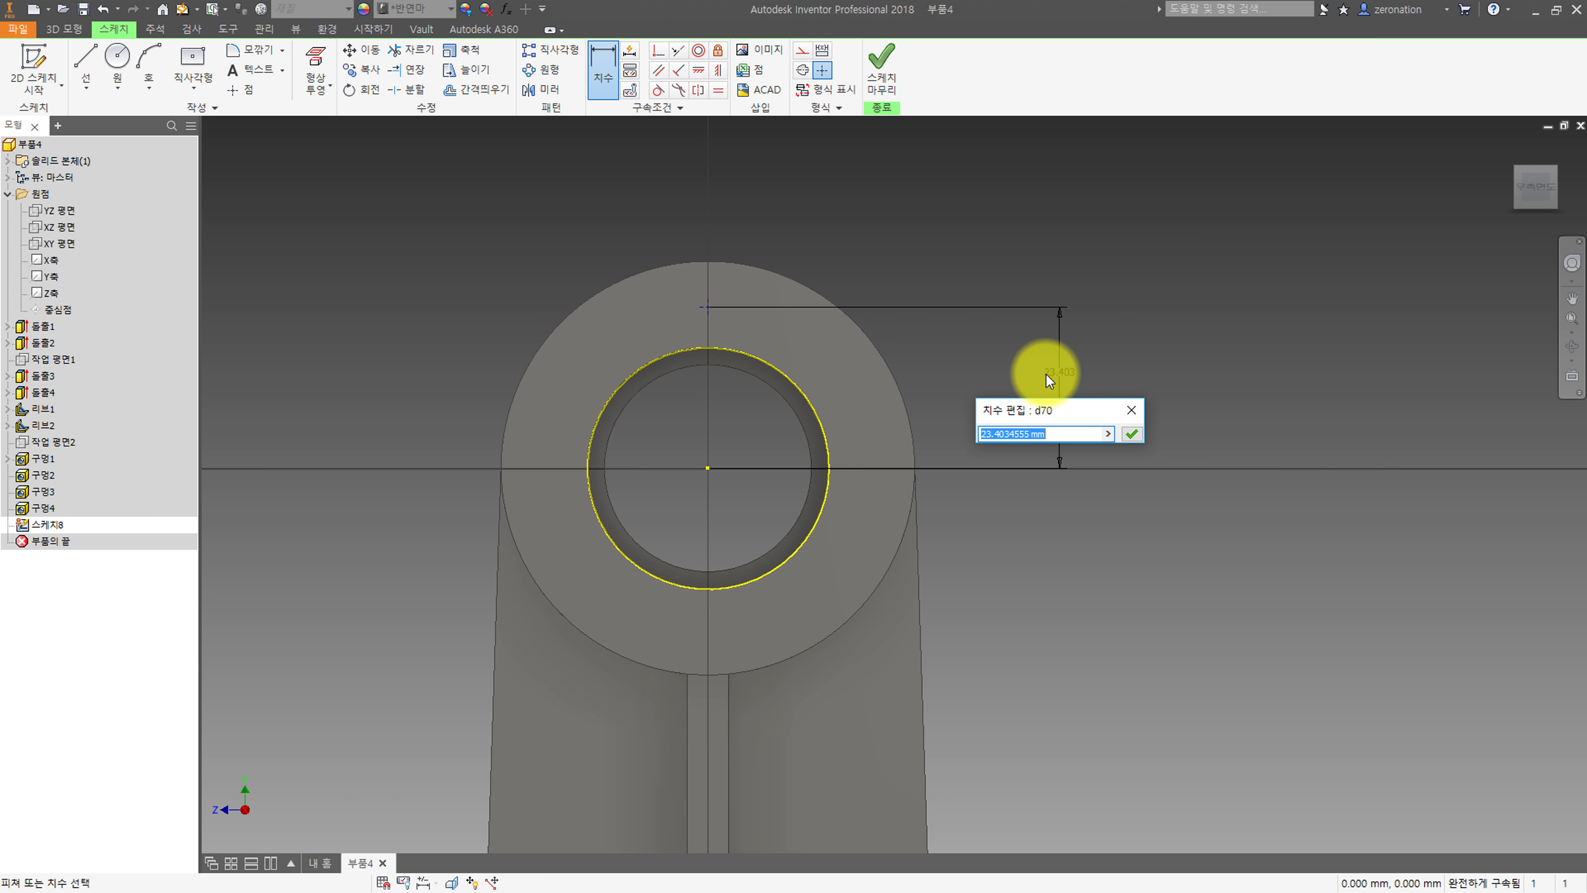
text(23.5)
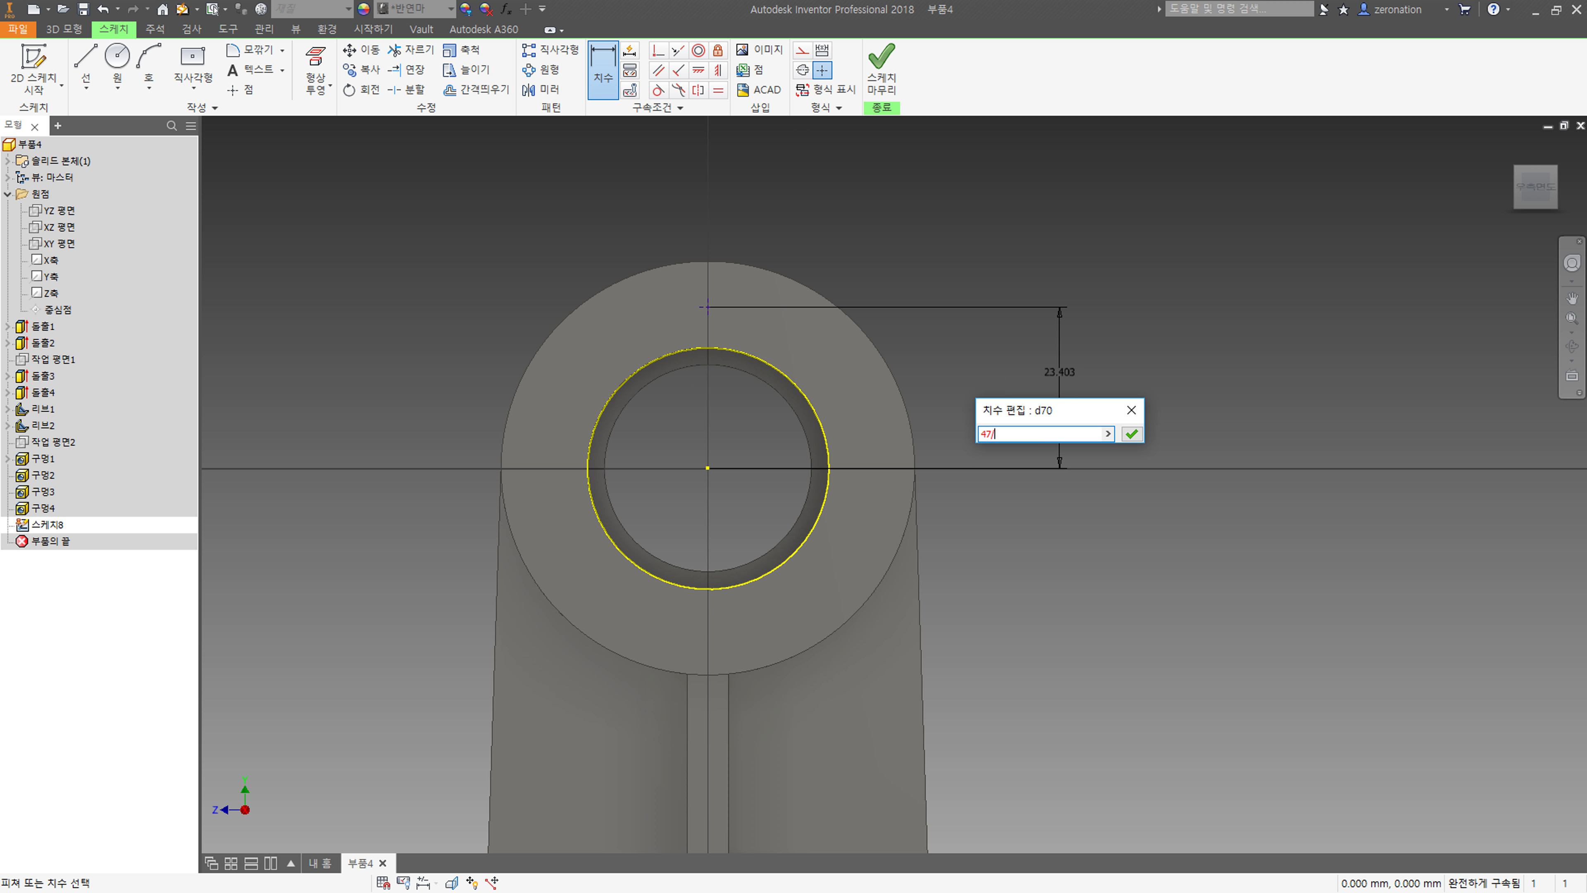
key(Return)
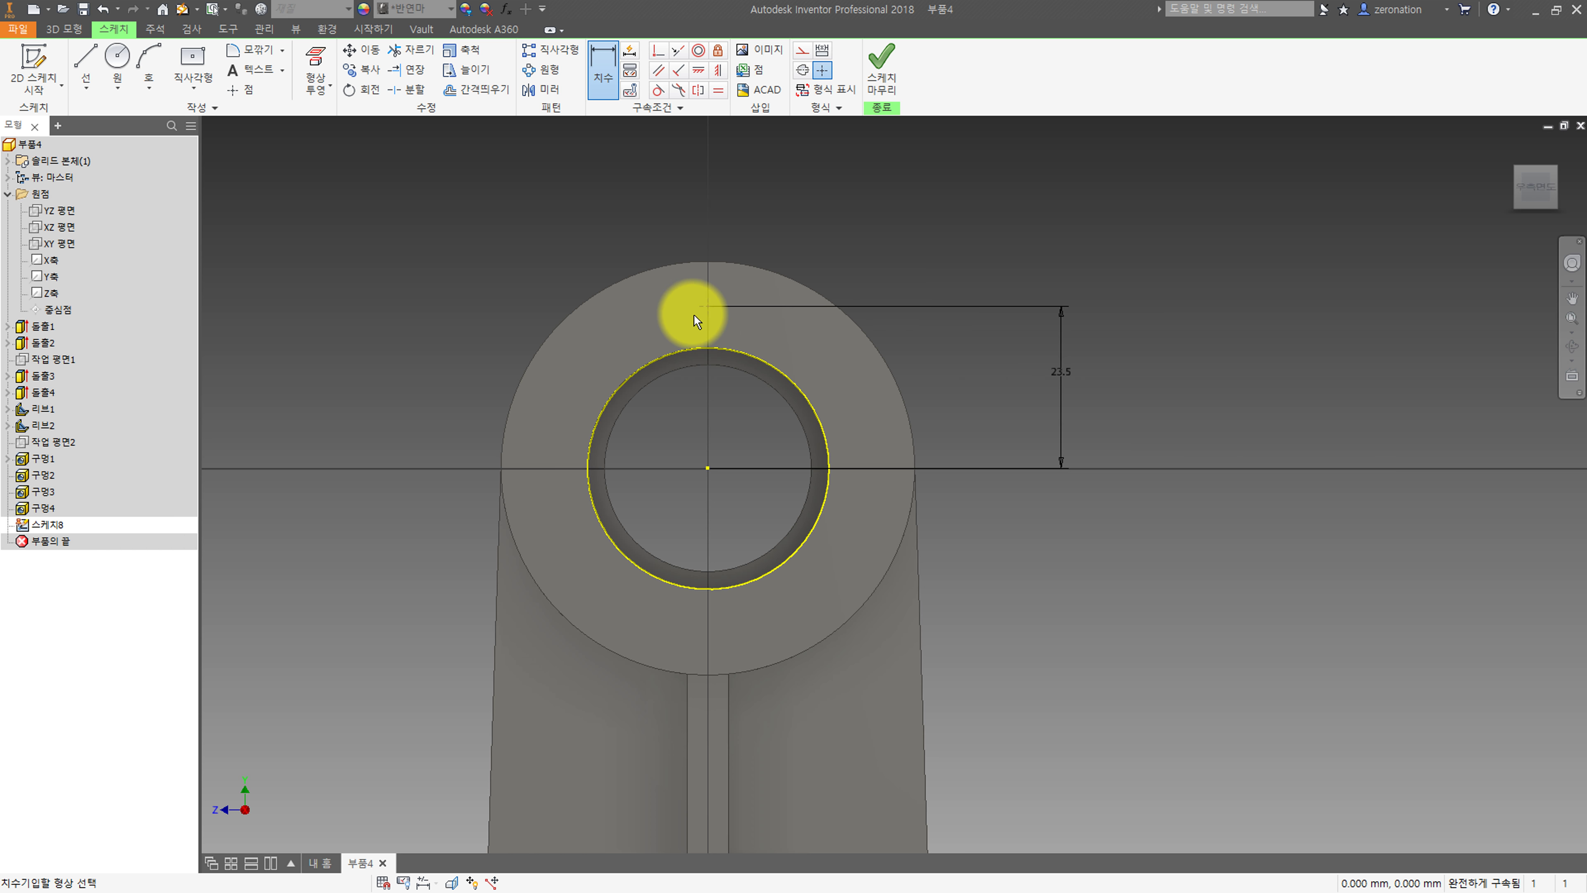
click(882, 60)
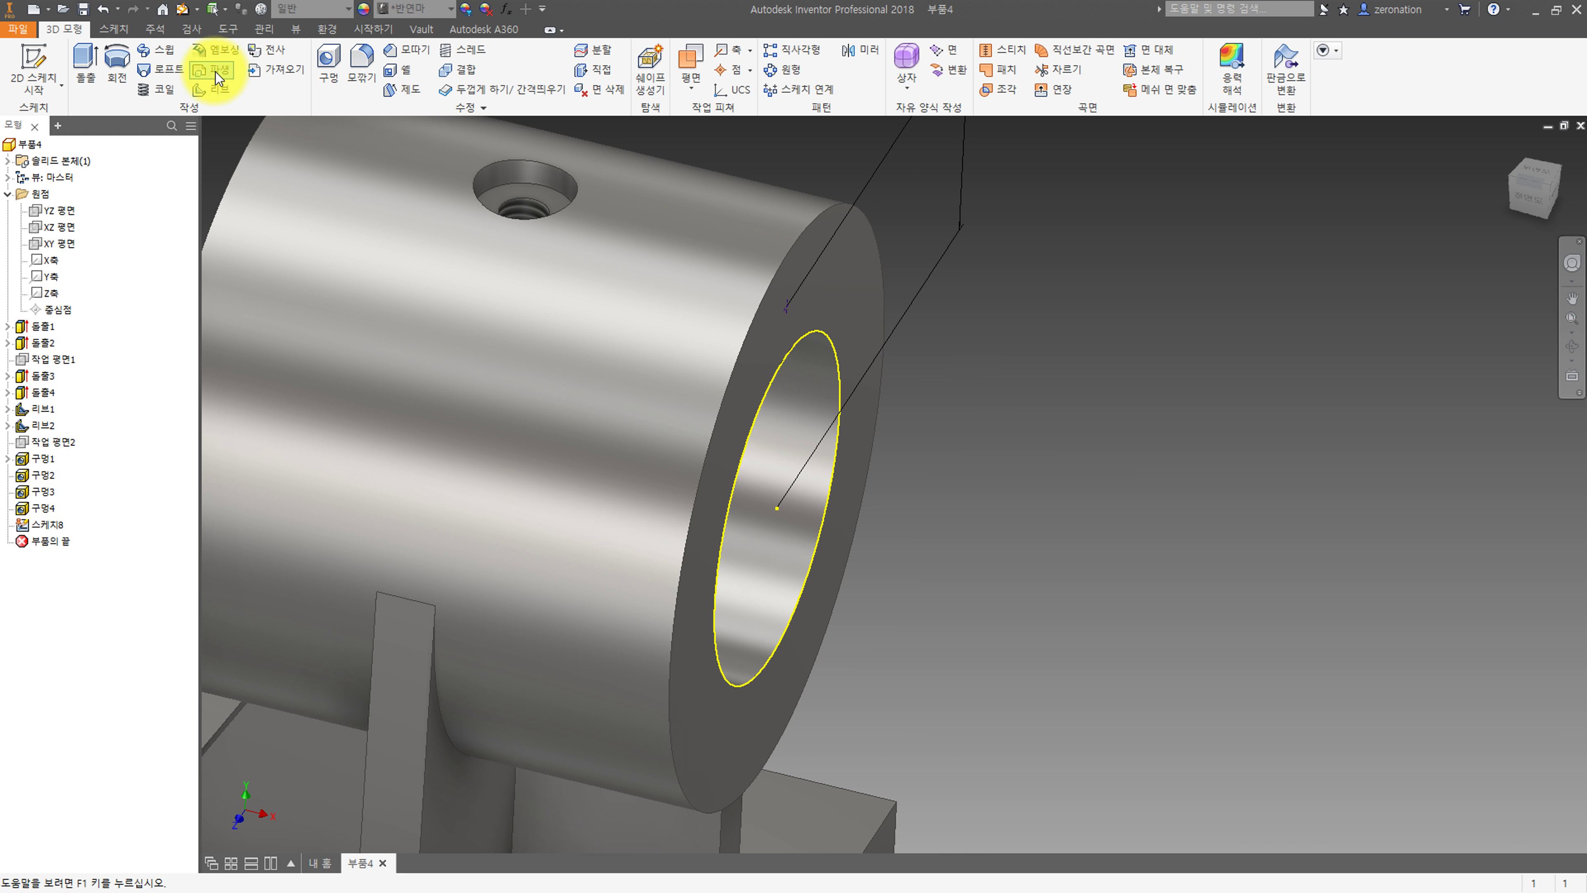
Start a tapped hole at the sketch point with a 118° angled drill point and an ISO Metric profile thread, size 3 (M3x0.5).
click(328, 59)
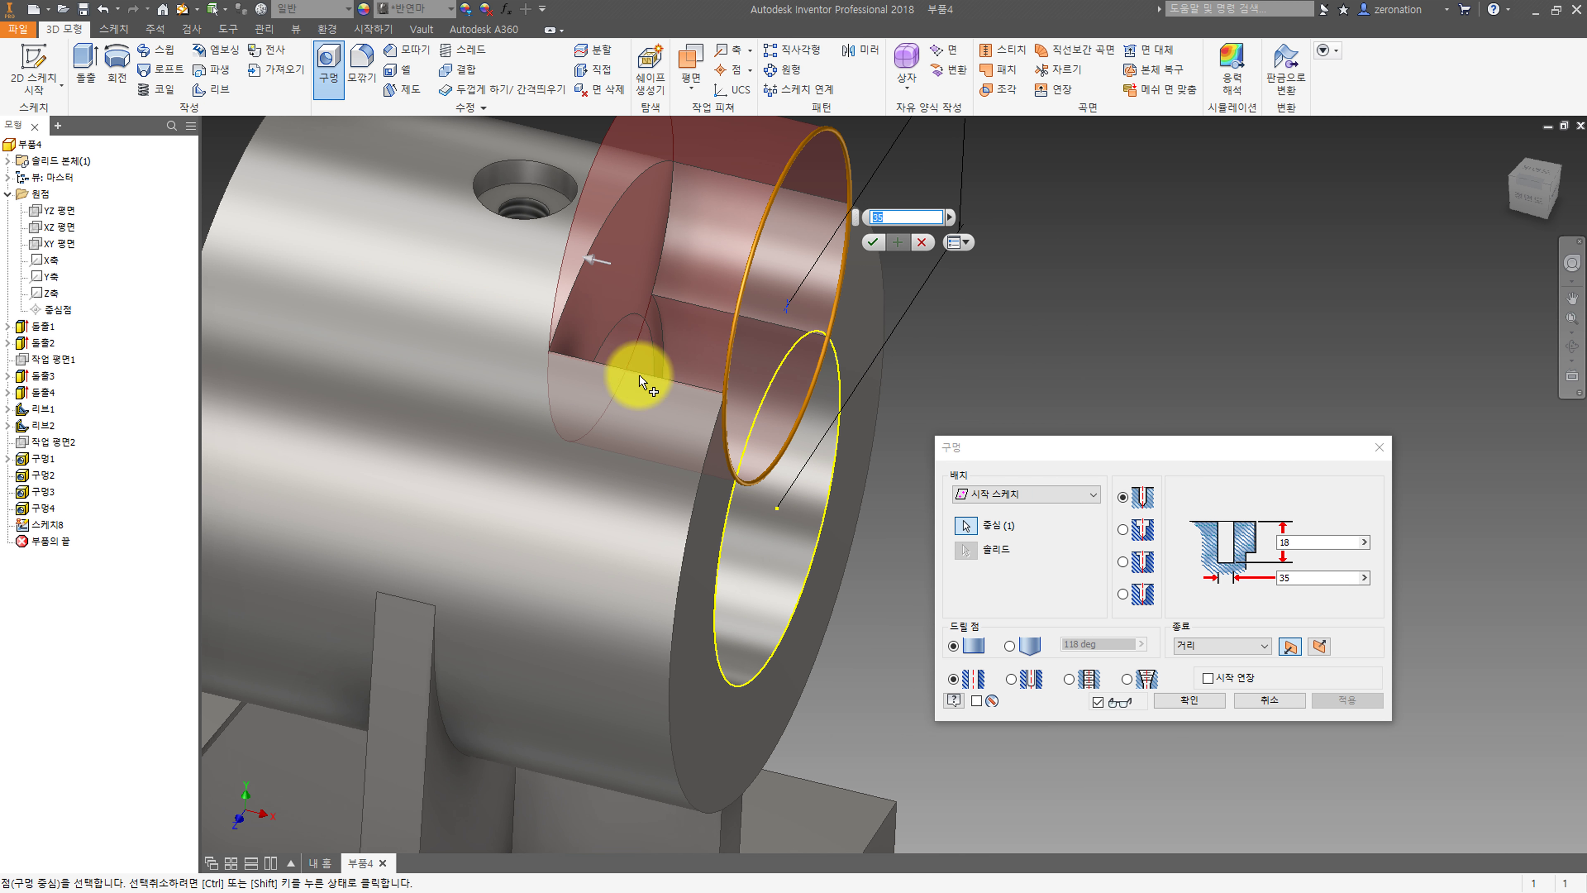
click(1071, 678)
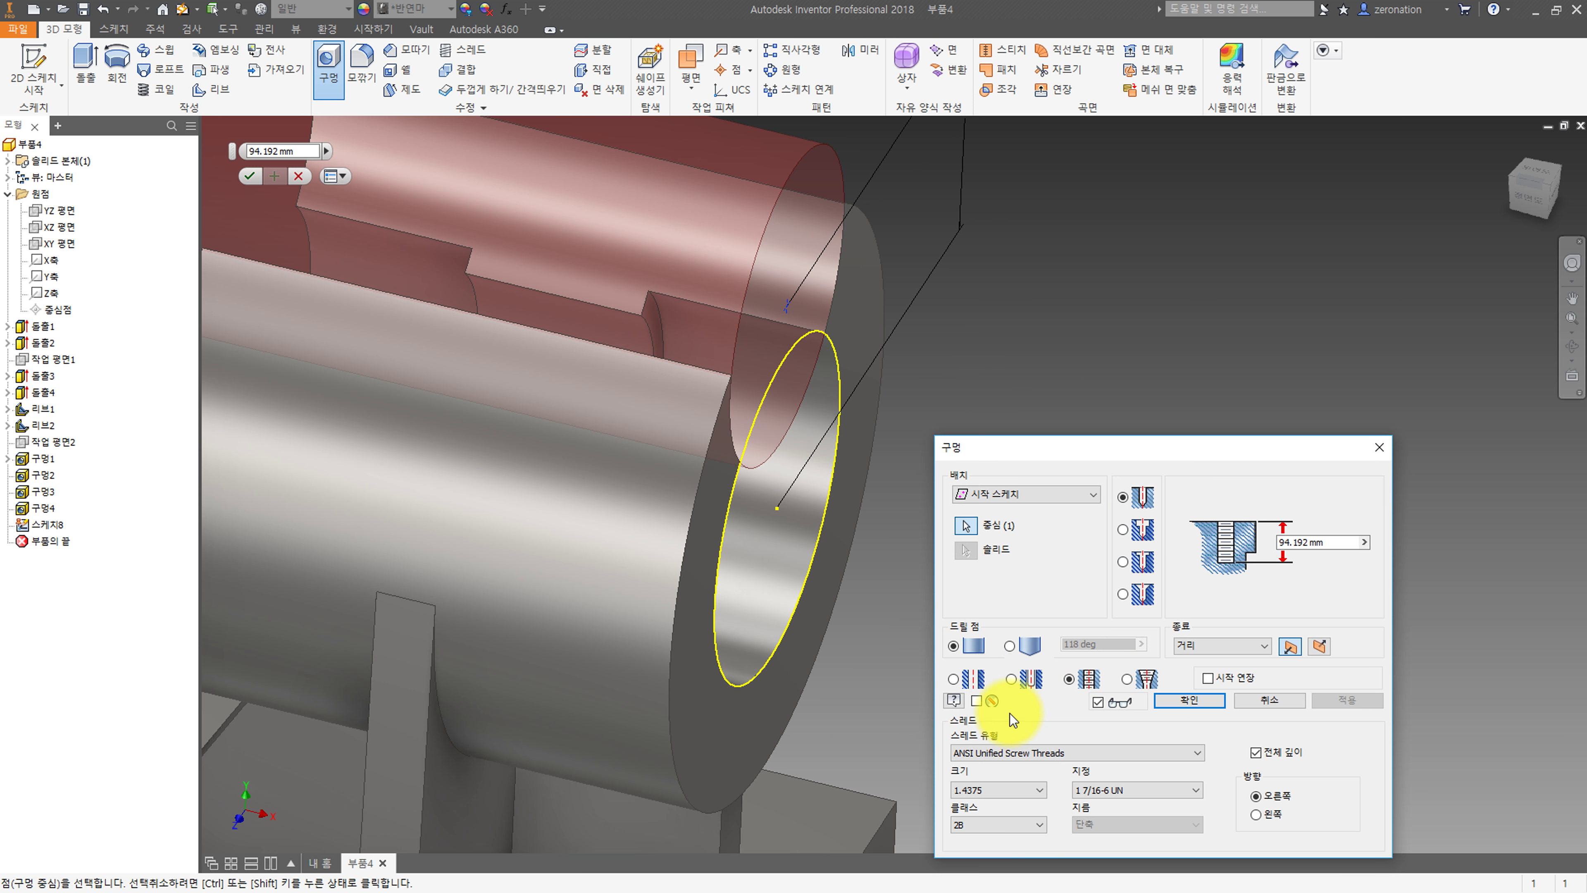
click(1200, 660)
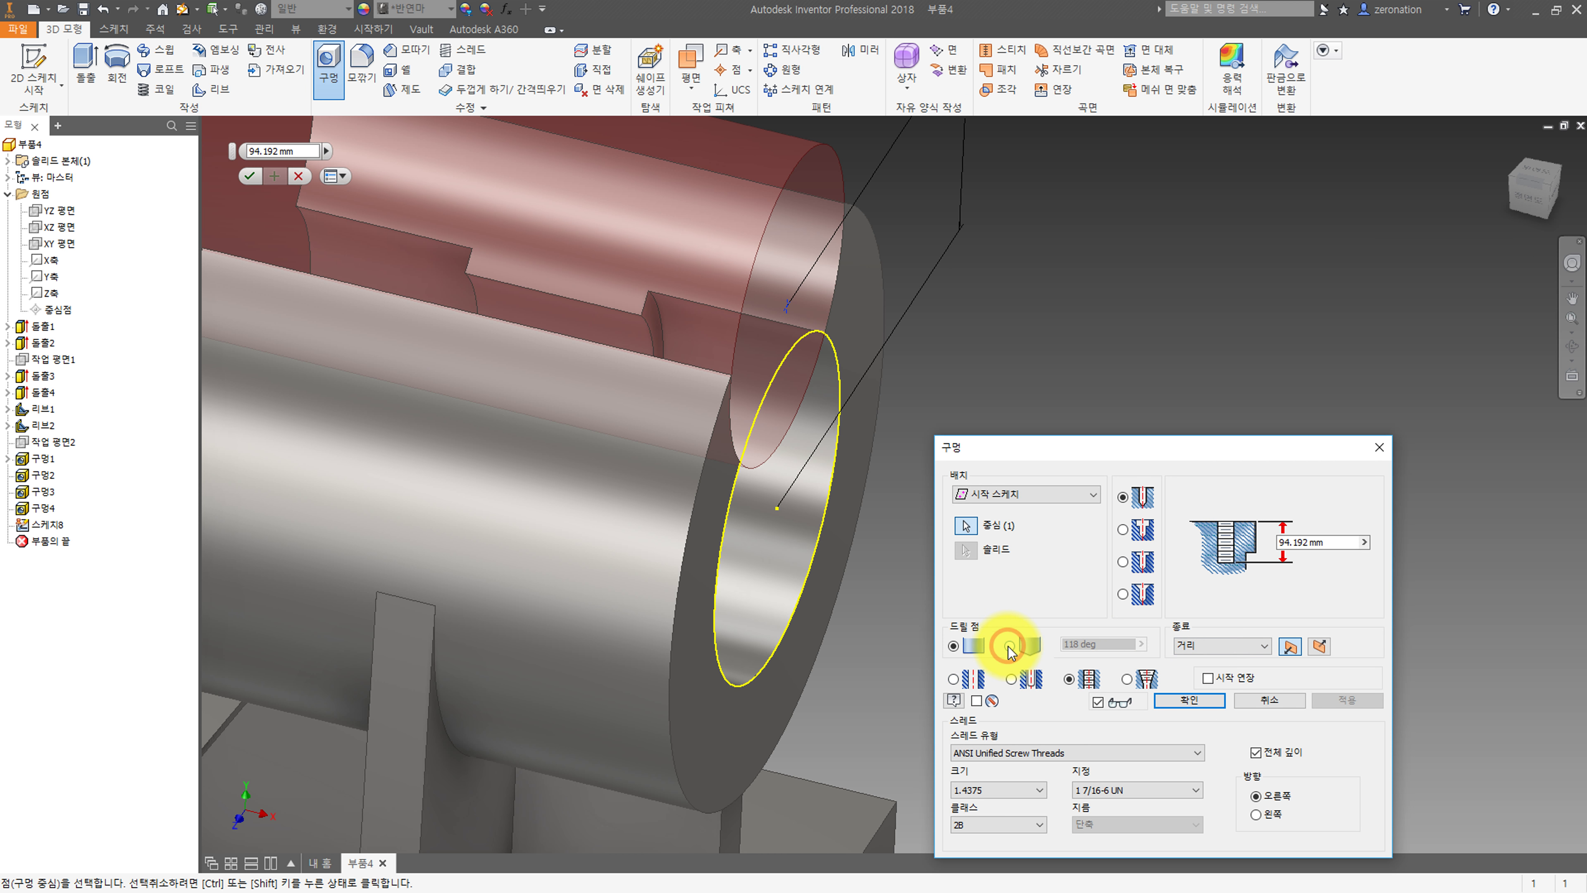
click(990, 752)
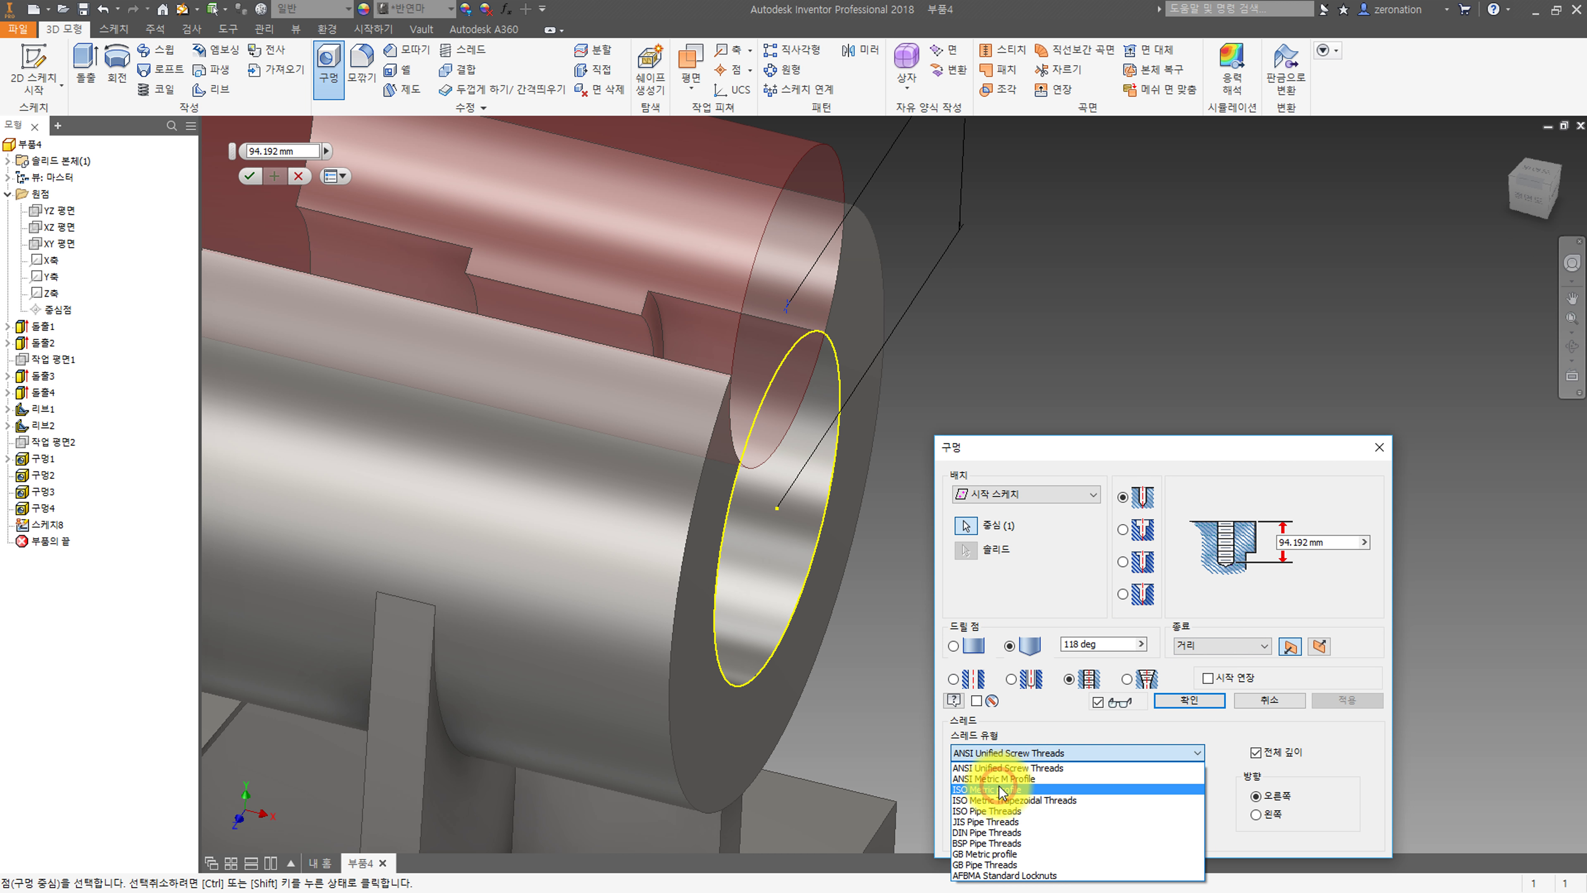
click(995, 770)
click(988, 786)
scroll(979, 600, up, 8)
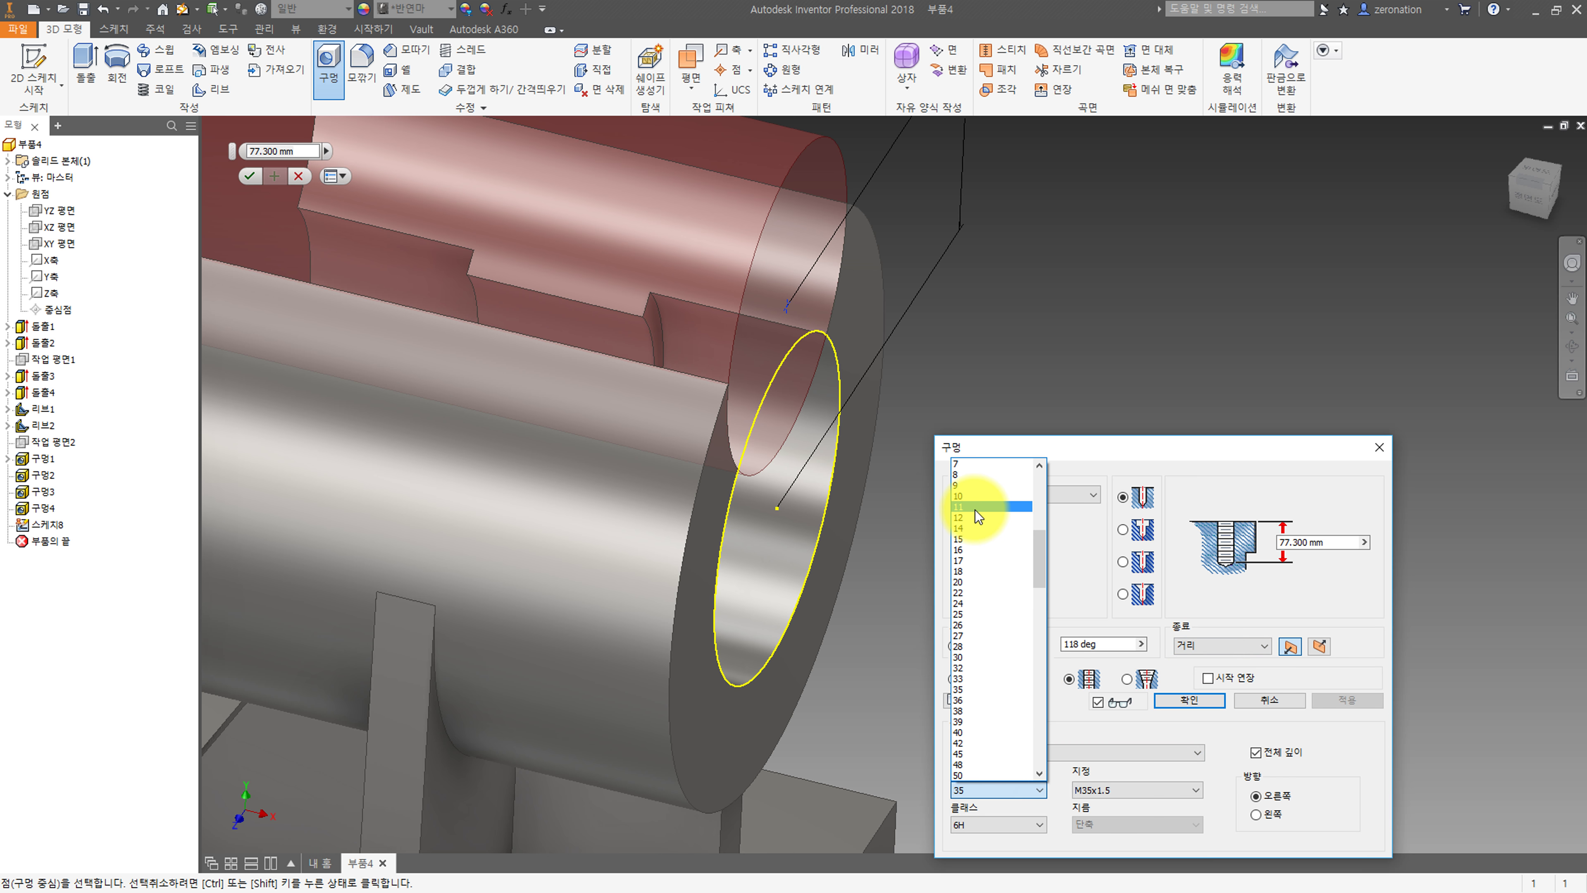
scroll(973, 483, up, 2)
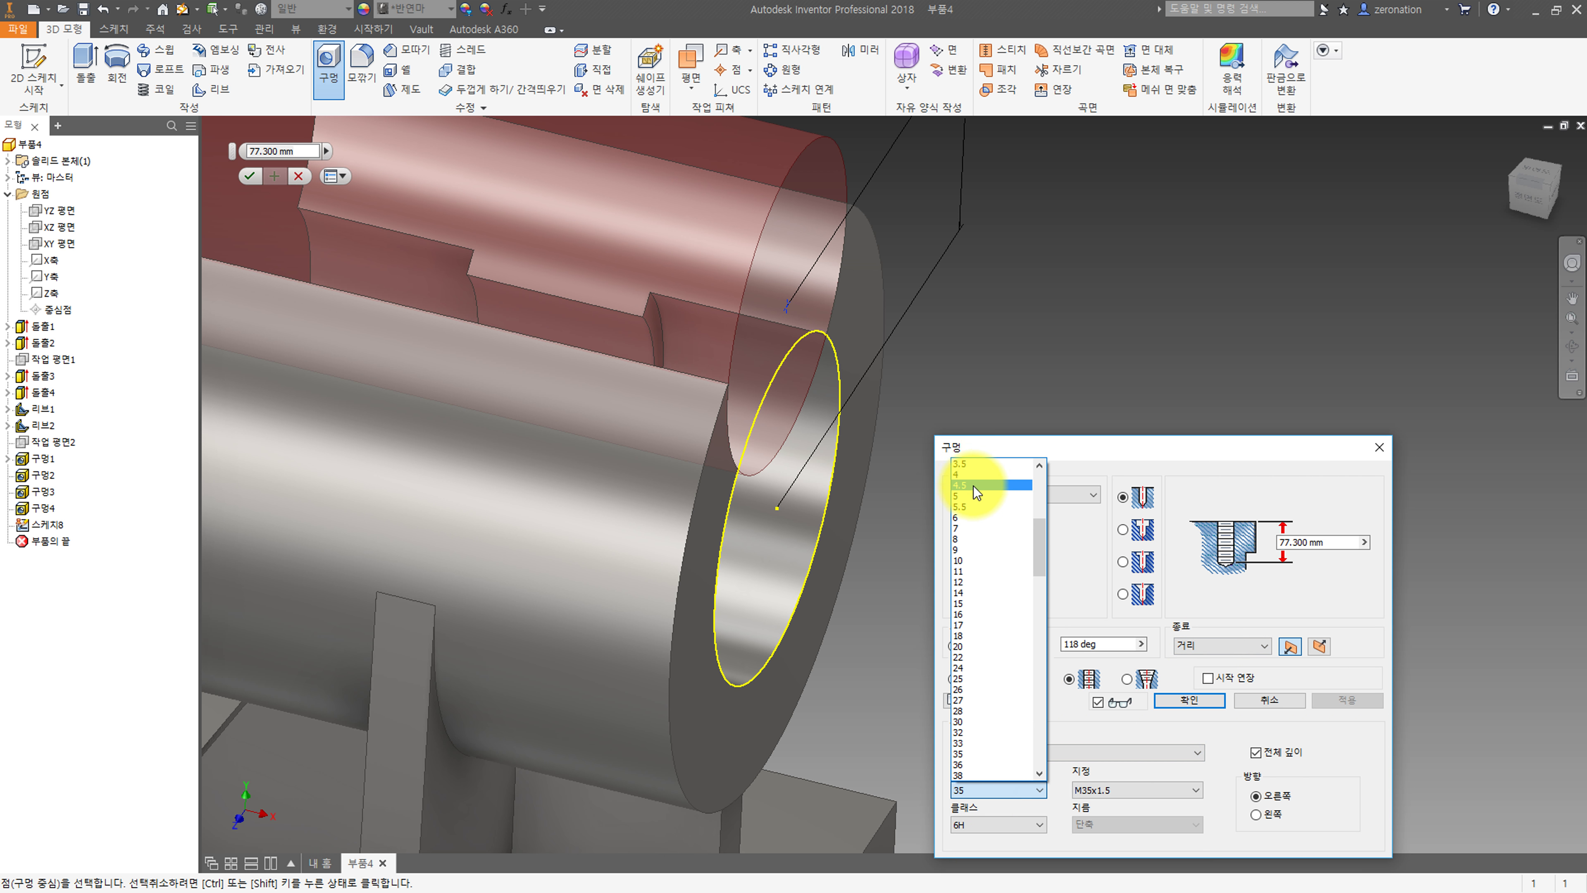
click(971, 485)
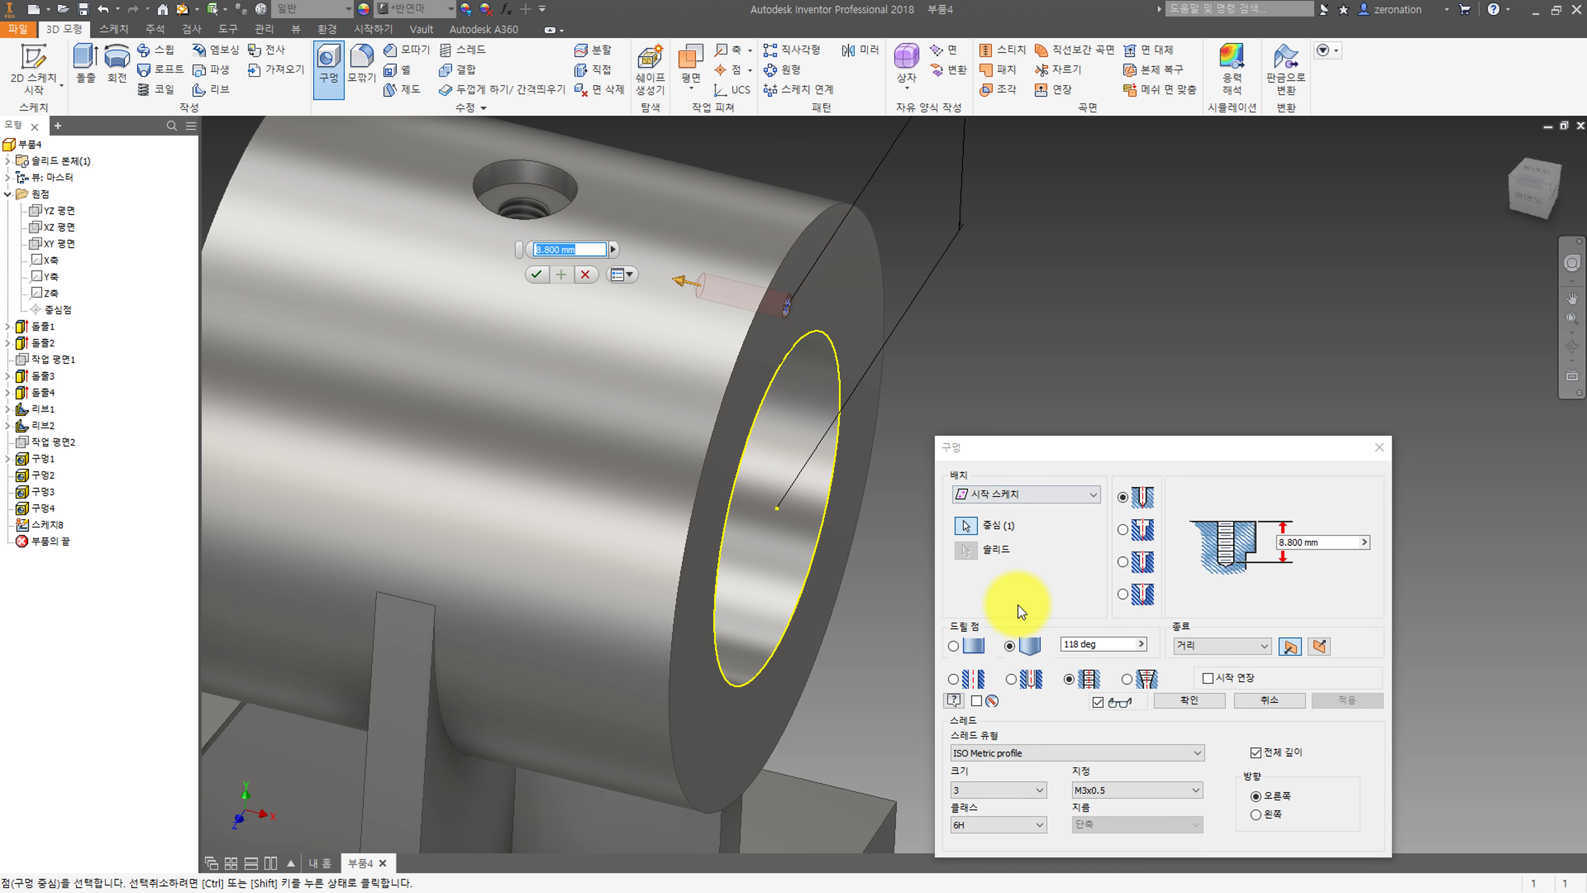
Turn off full-depth threading, set the hole depth to 14 mm and thread depth to 12 mm, and create the M3 hole.
click(1260, 753)
double_click(1325, 542)
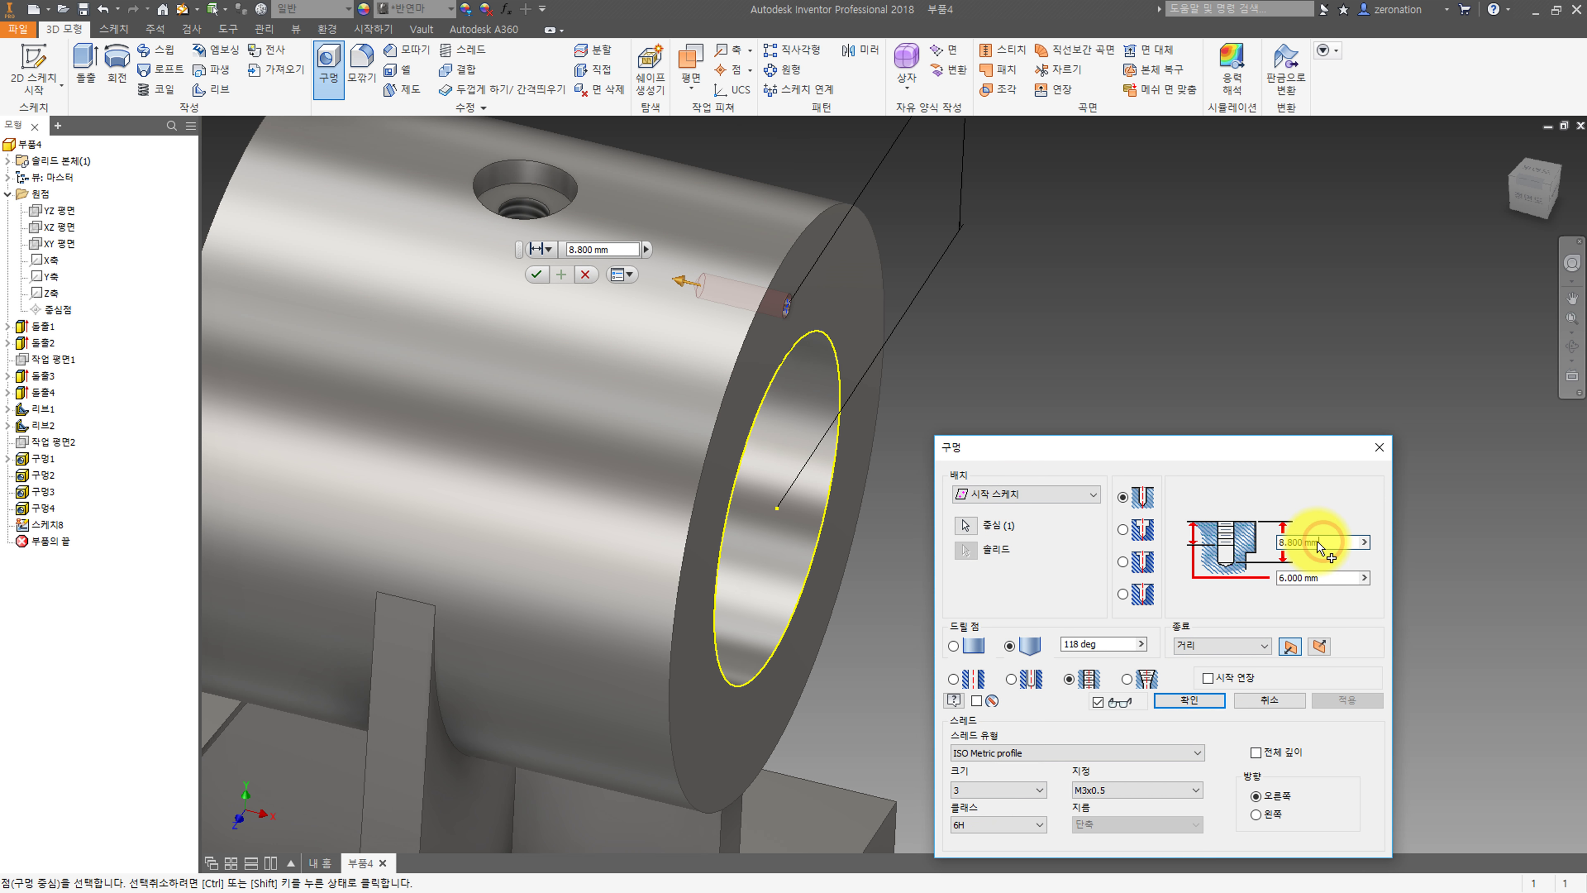
text(14)
key(Tab)
text(12)
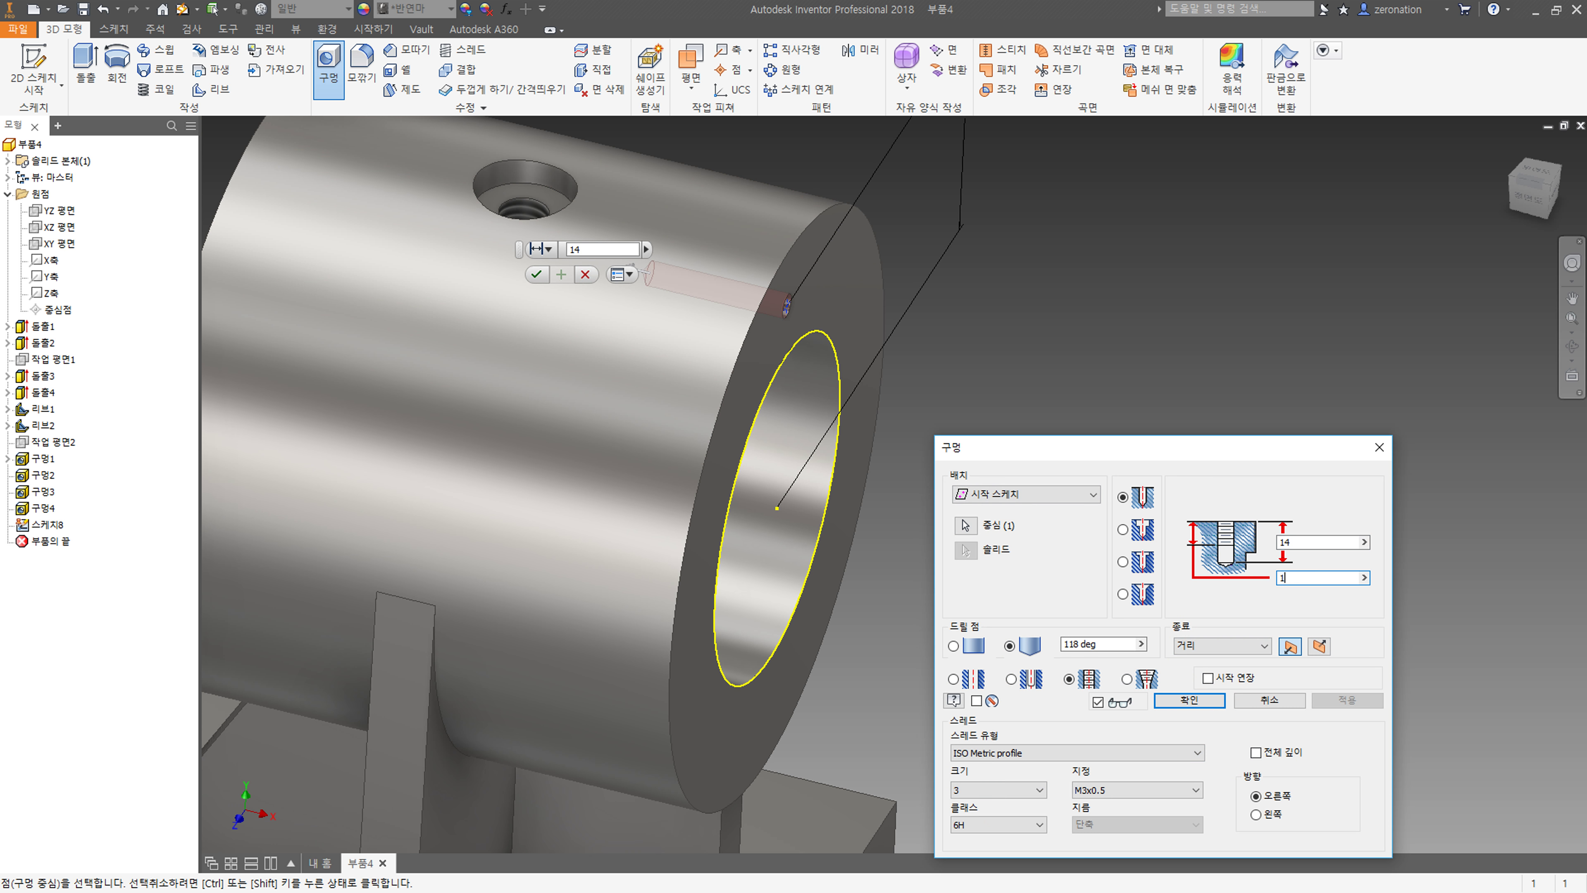
click(1191, 704)
shift+middle_drag(1081, 638, 1003, 595)
shift+middle_drag(881, 551, 931, 521)
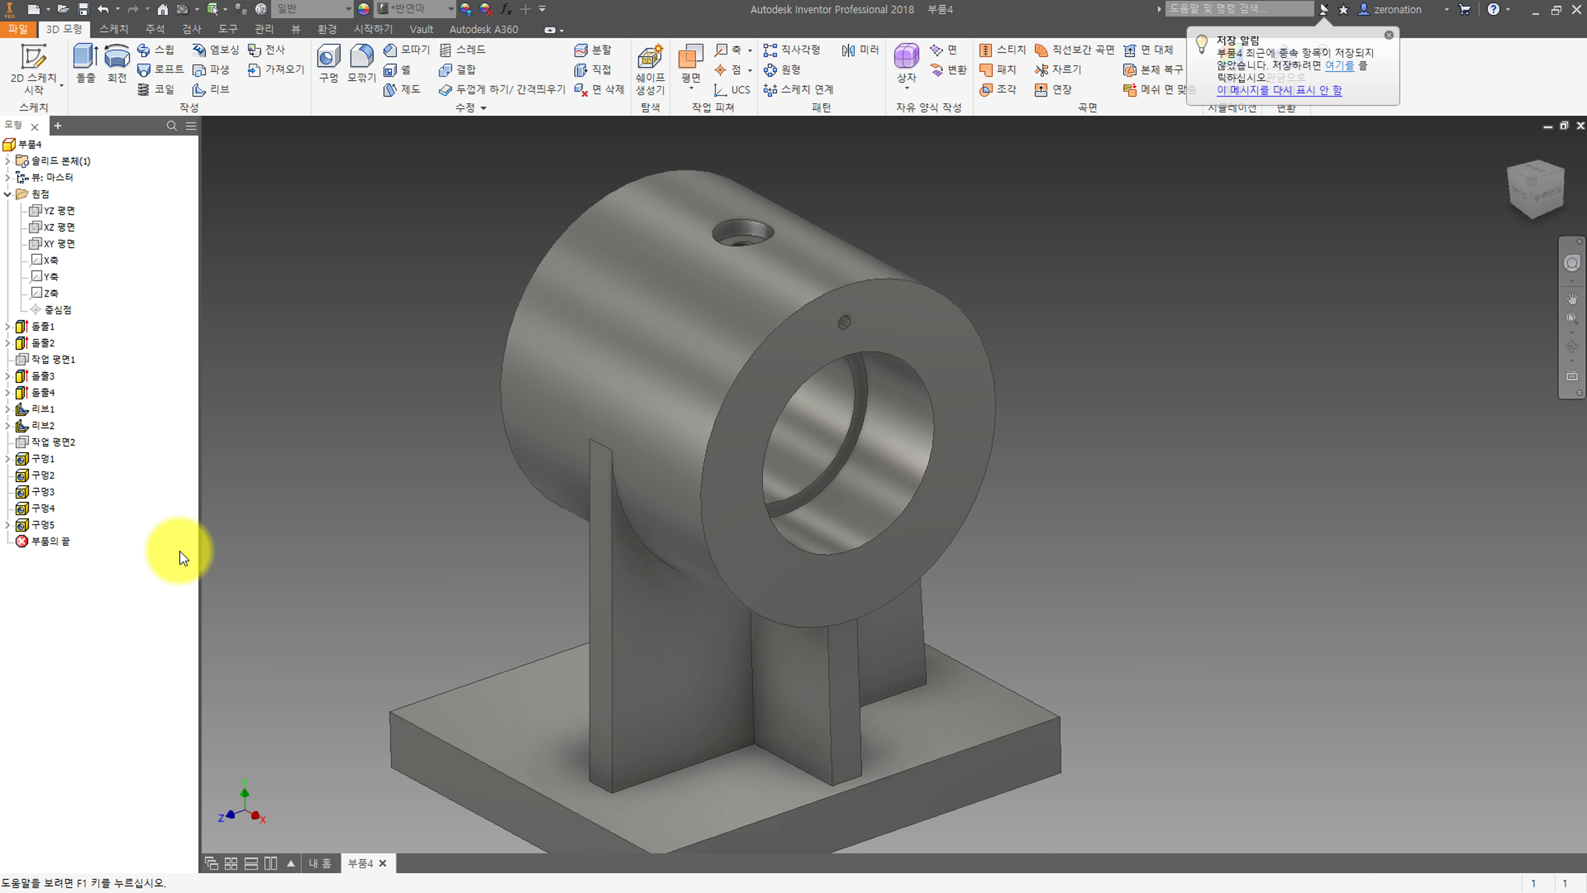
Circular-pattern the M3 end-face hole around the cylinder axis as three instances over 360 deg.
click(43, 524)
click(776, 70)
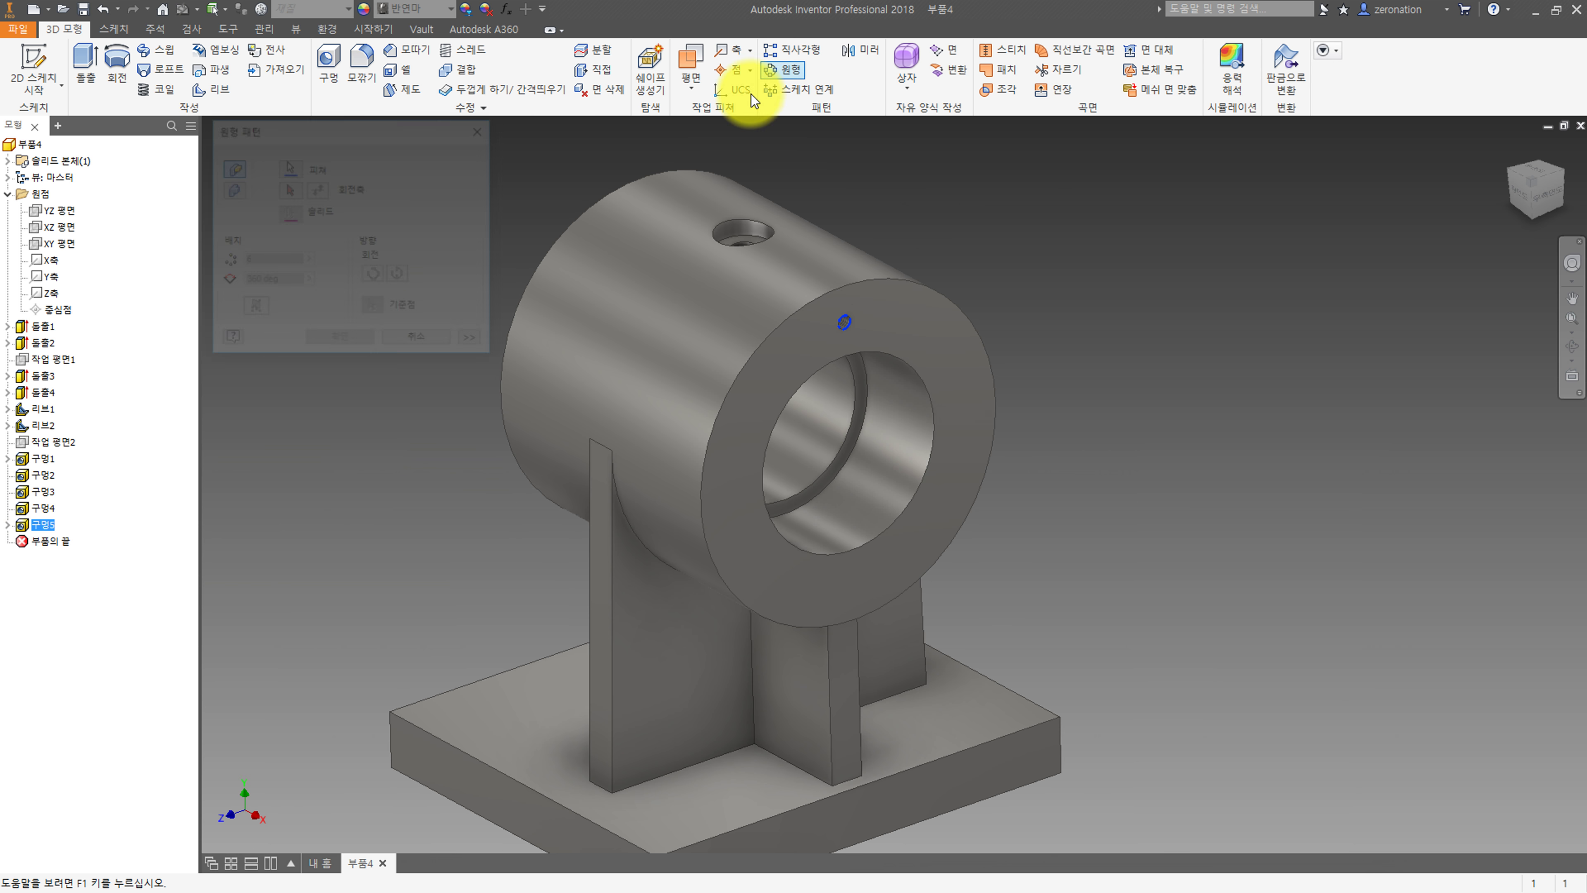
click(685, 345)
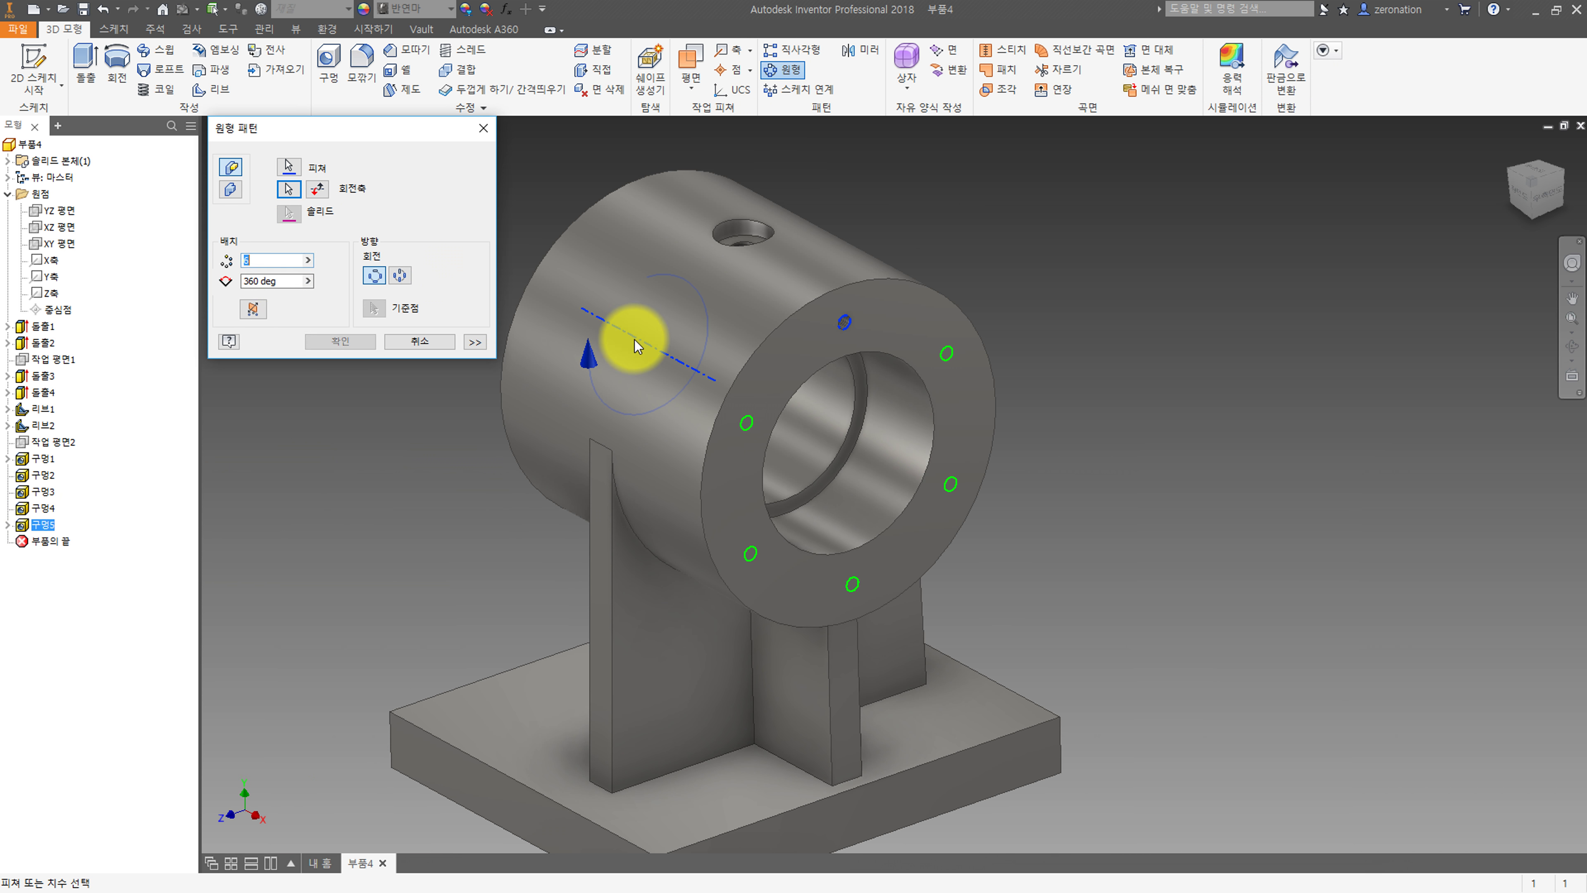
click(342, 342)
shift+middle_drag(418, 390, 586, 420)
Create a work plane midway between the cylinder's two end faces.
click(683, 94)
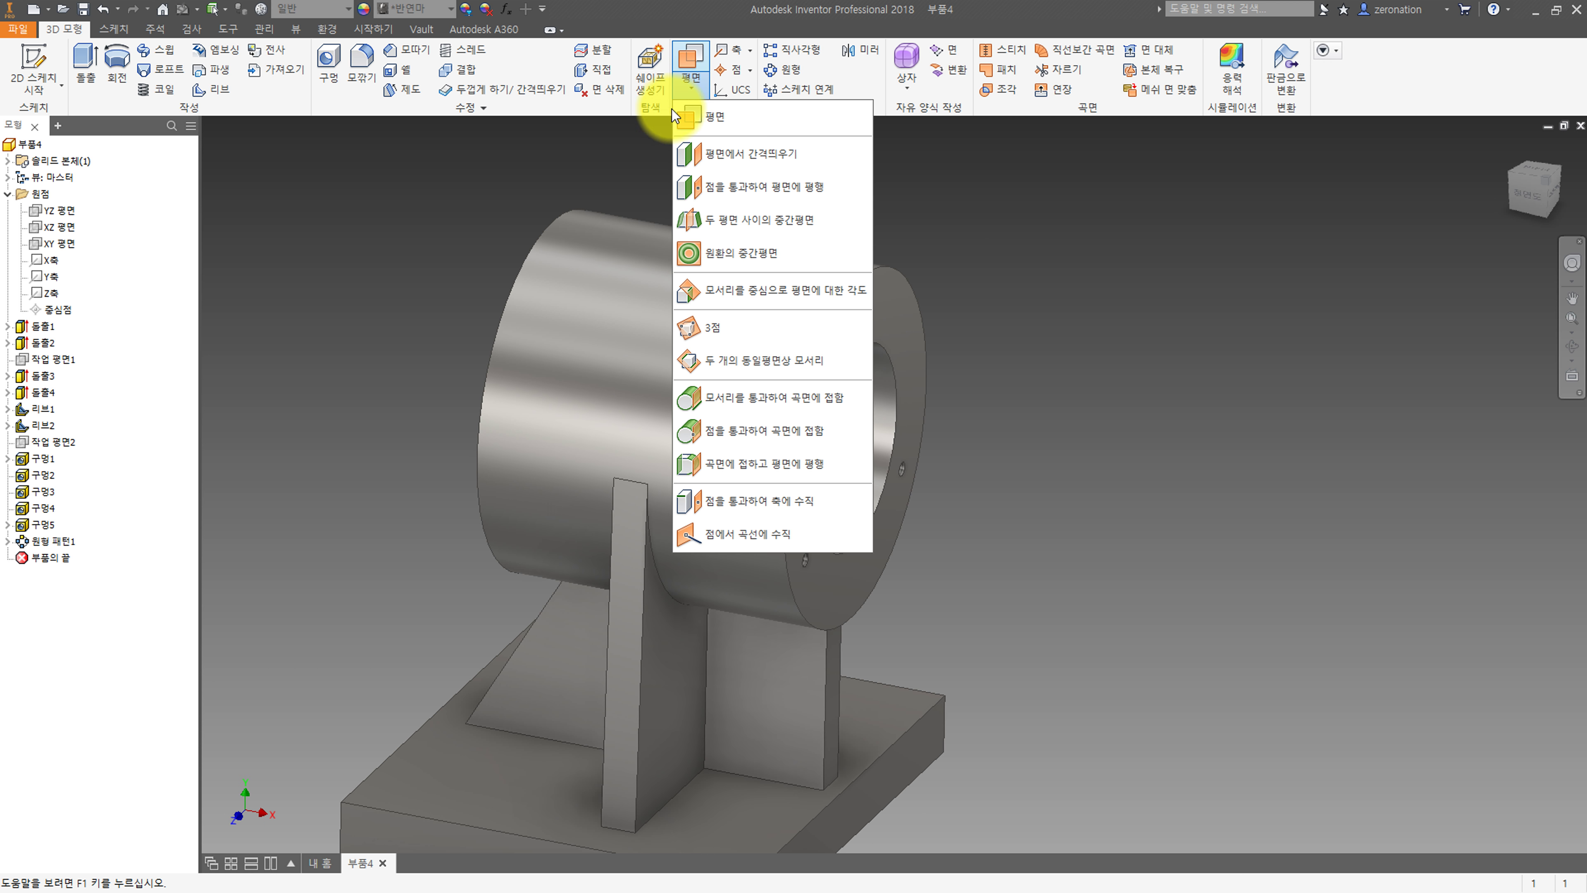
click(739, 216)
click(894, 292)
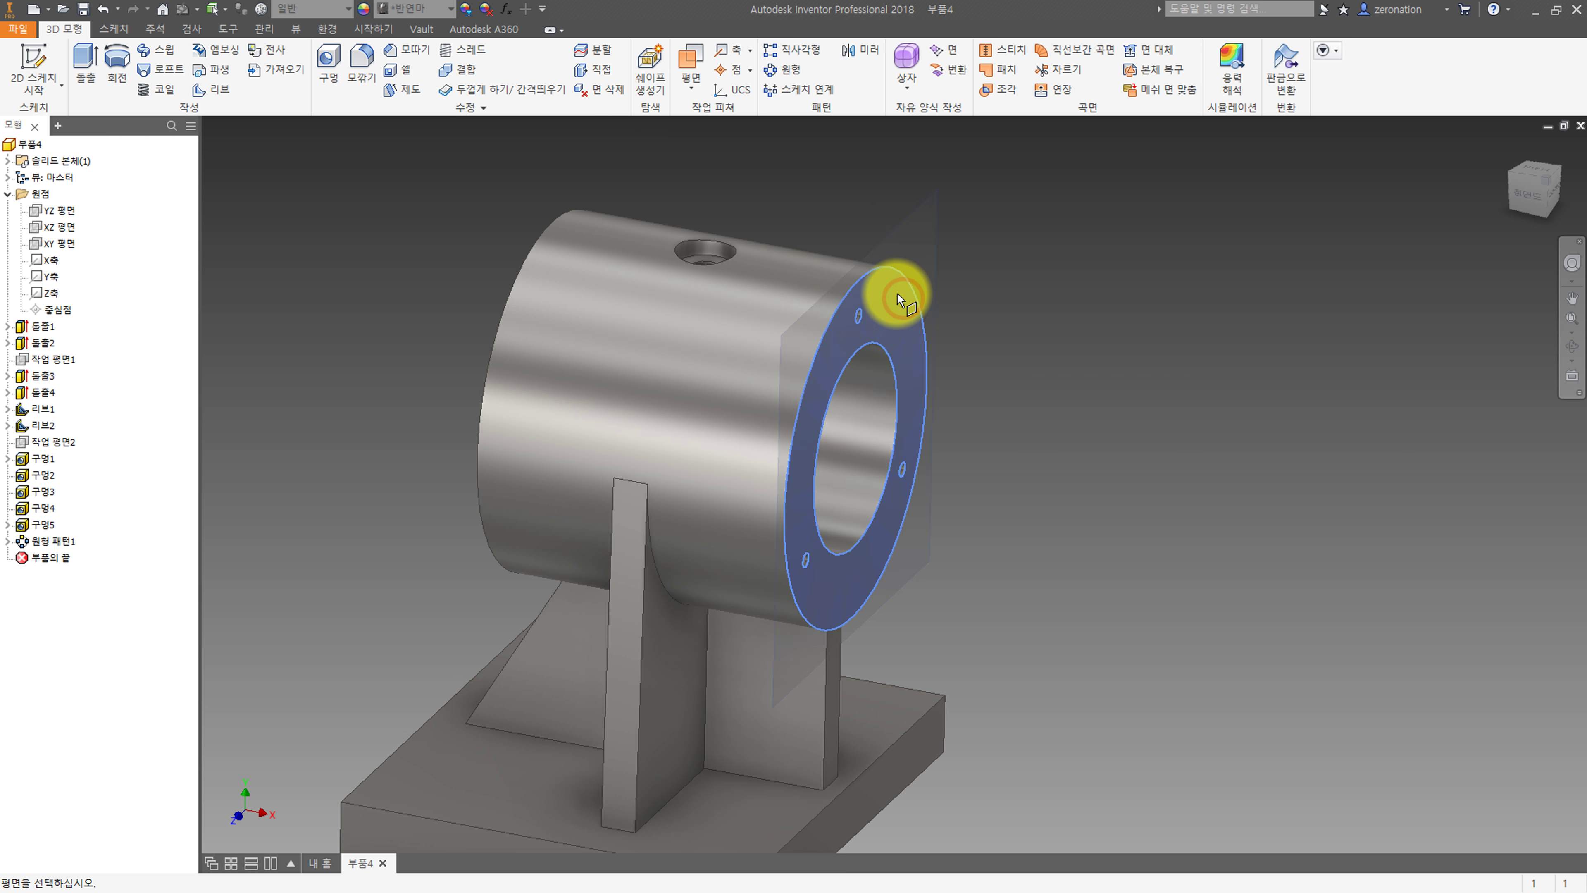
shift+middle_drag(894, 292, 620, 265)
click(534, 241)
key(F6)
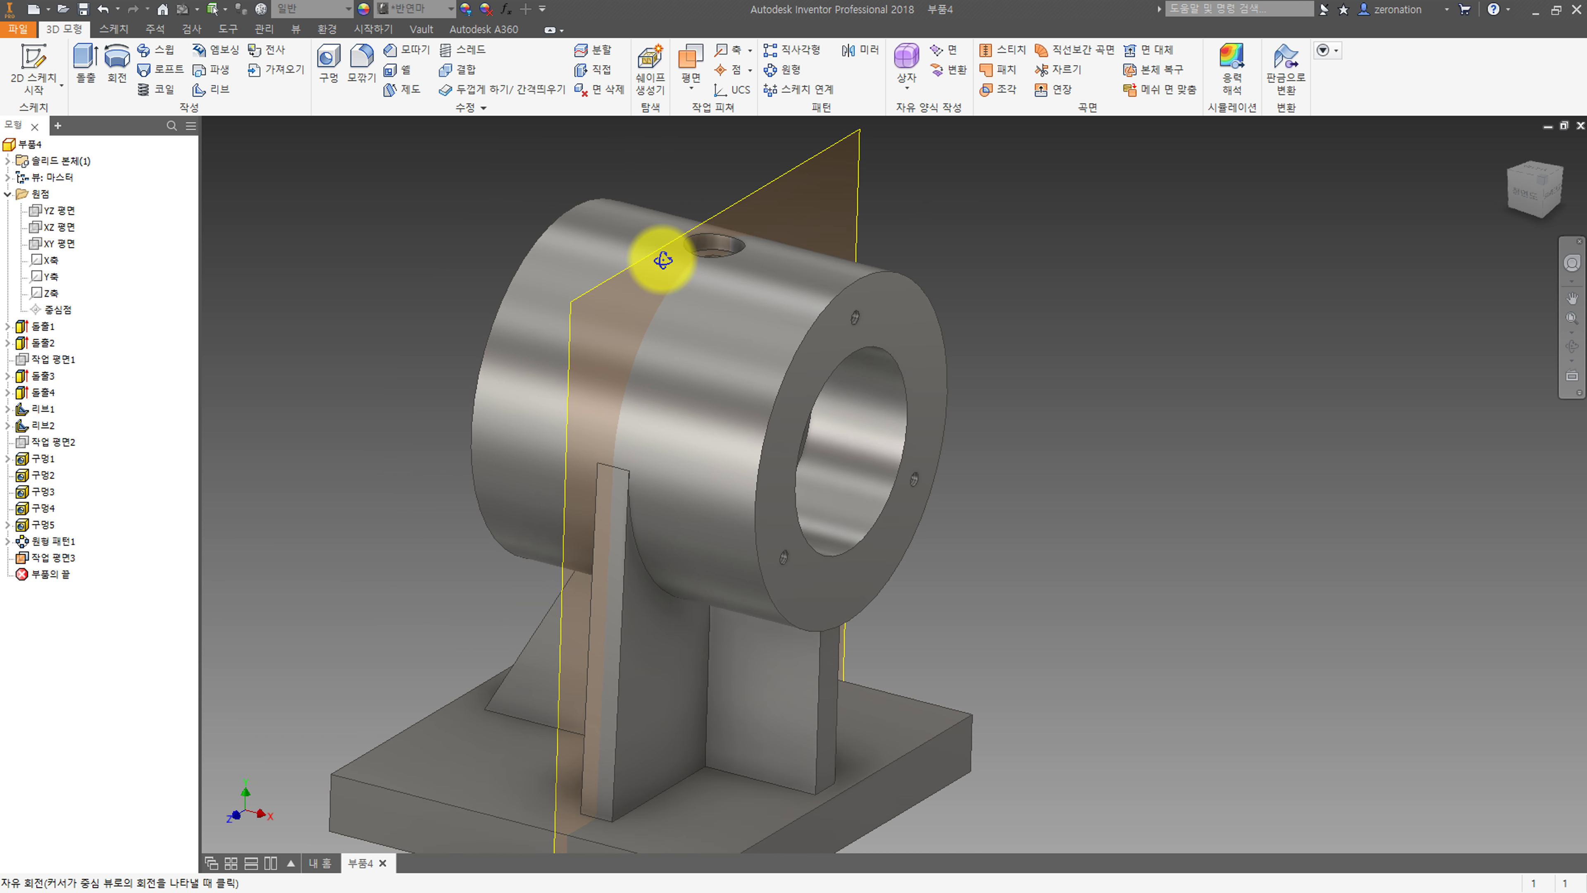
Mirror the M3 hole and its circular pattern across the mid work plane onto the opposite end face.
click(52, 540)
shift+click(42, 524)
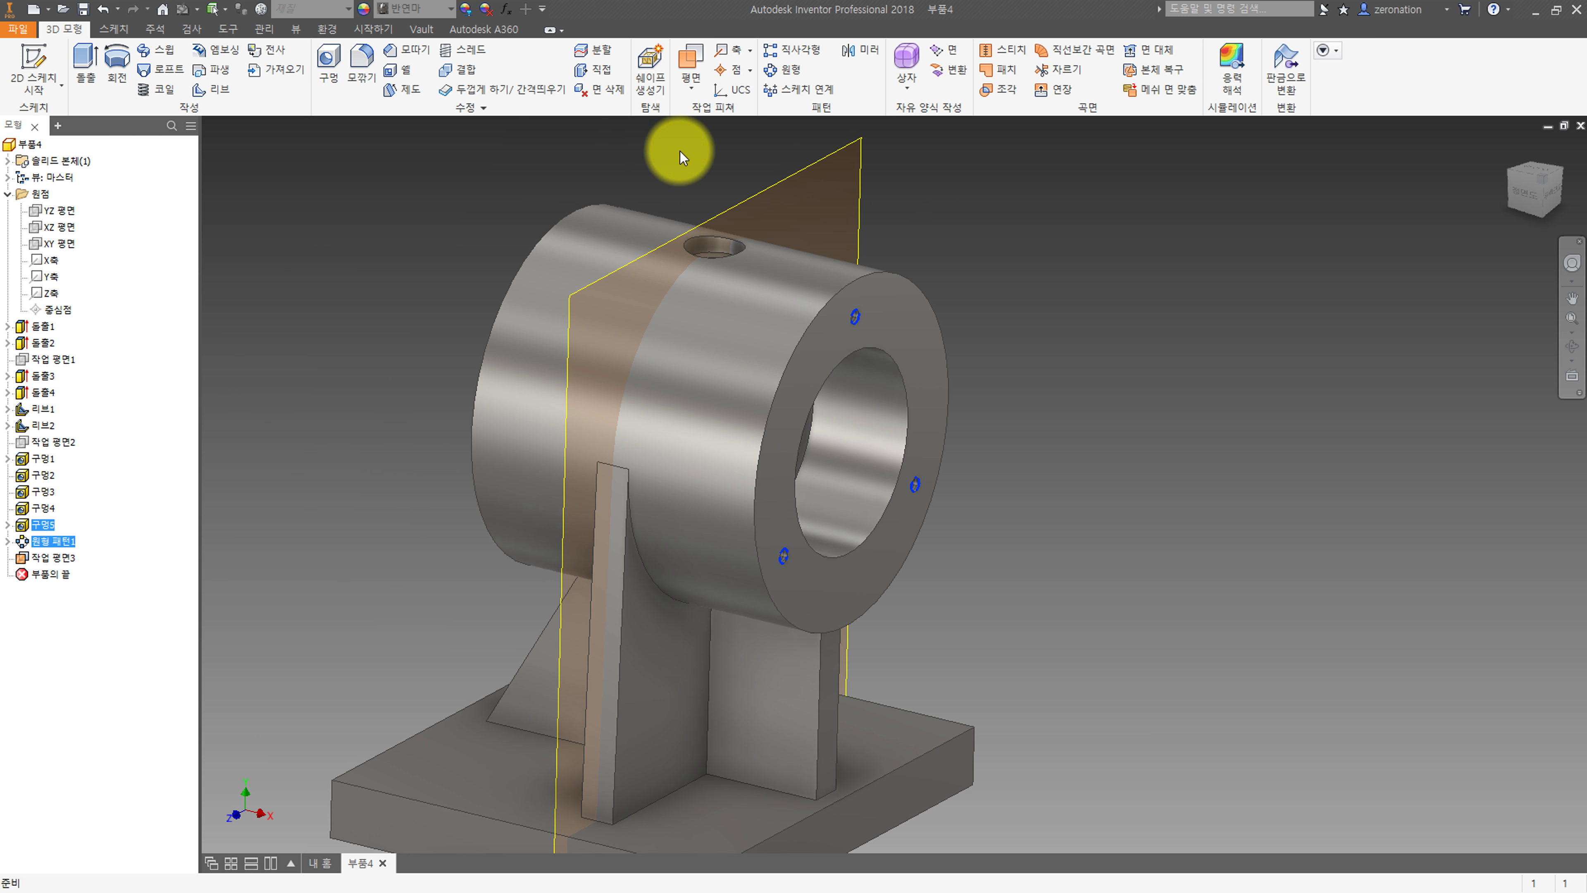
click(861, 50)
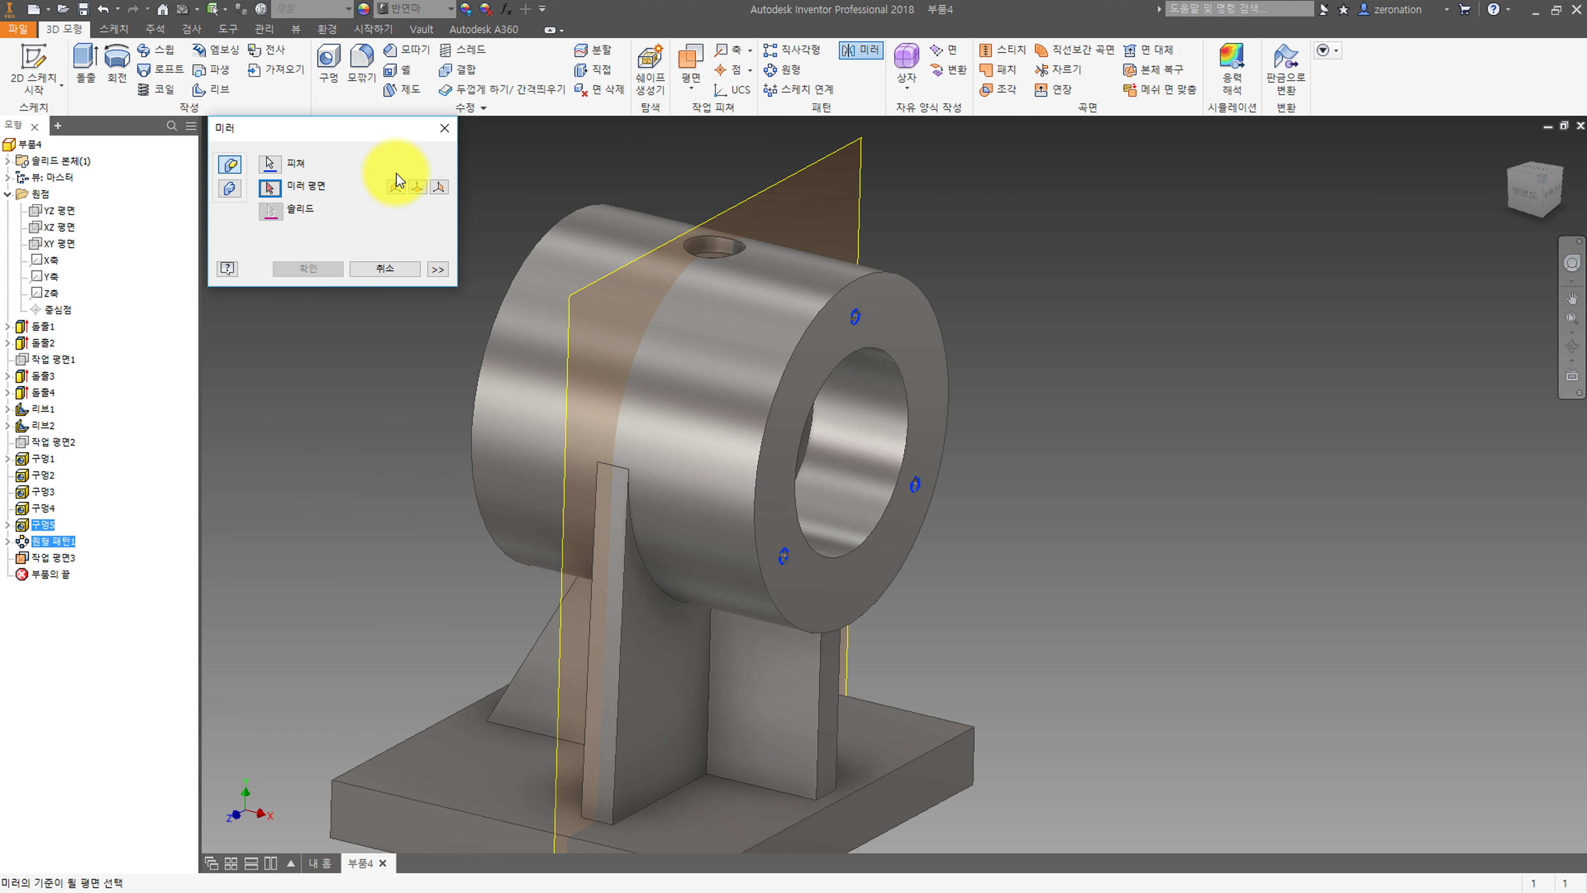
click(569, 302)
shift+middle_drag(587, 351, 733, 365)
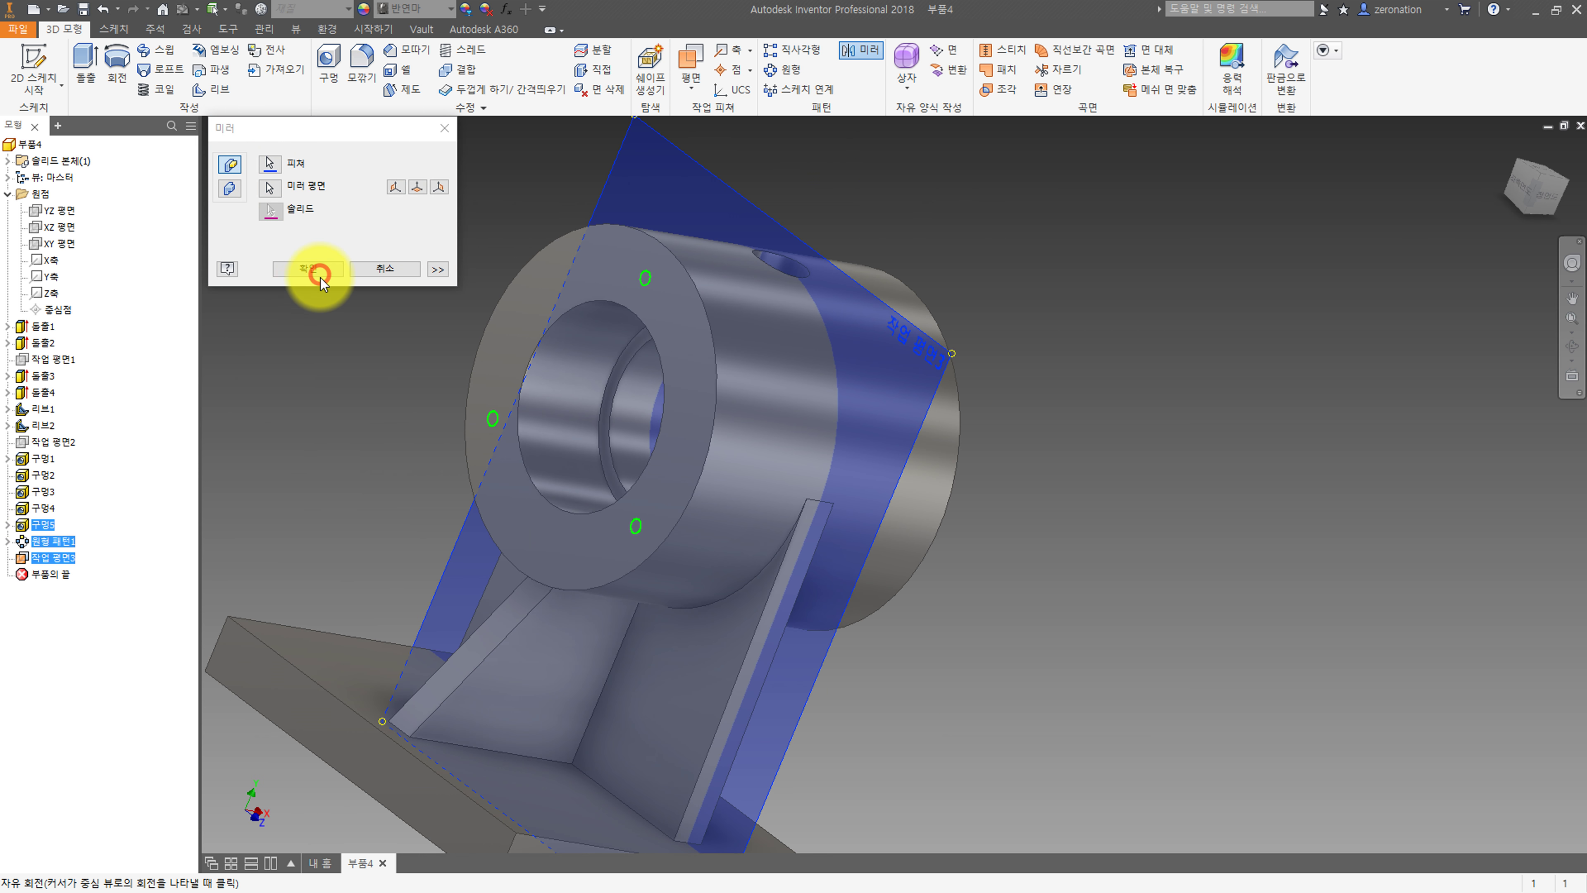
click(308, 268)
Turn off the visibility of the mid work plane used for the mirror.
shift+middle_drag(658, 280, 134, 425)
right_click(48, 555)
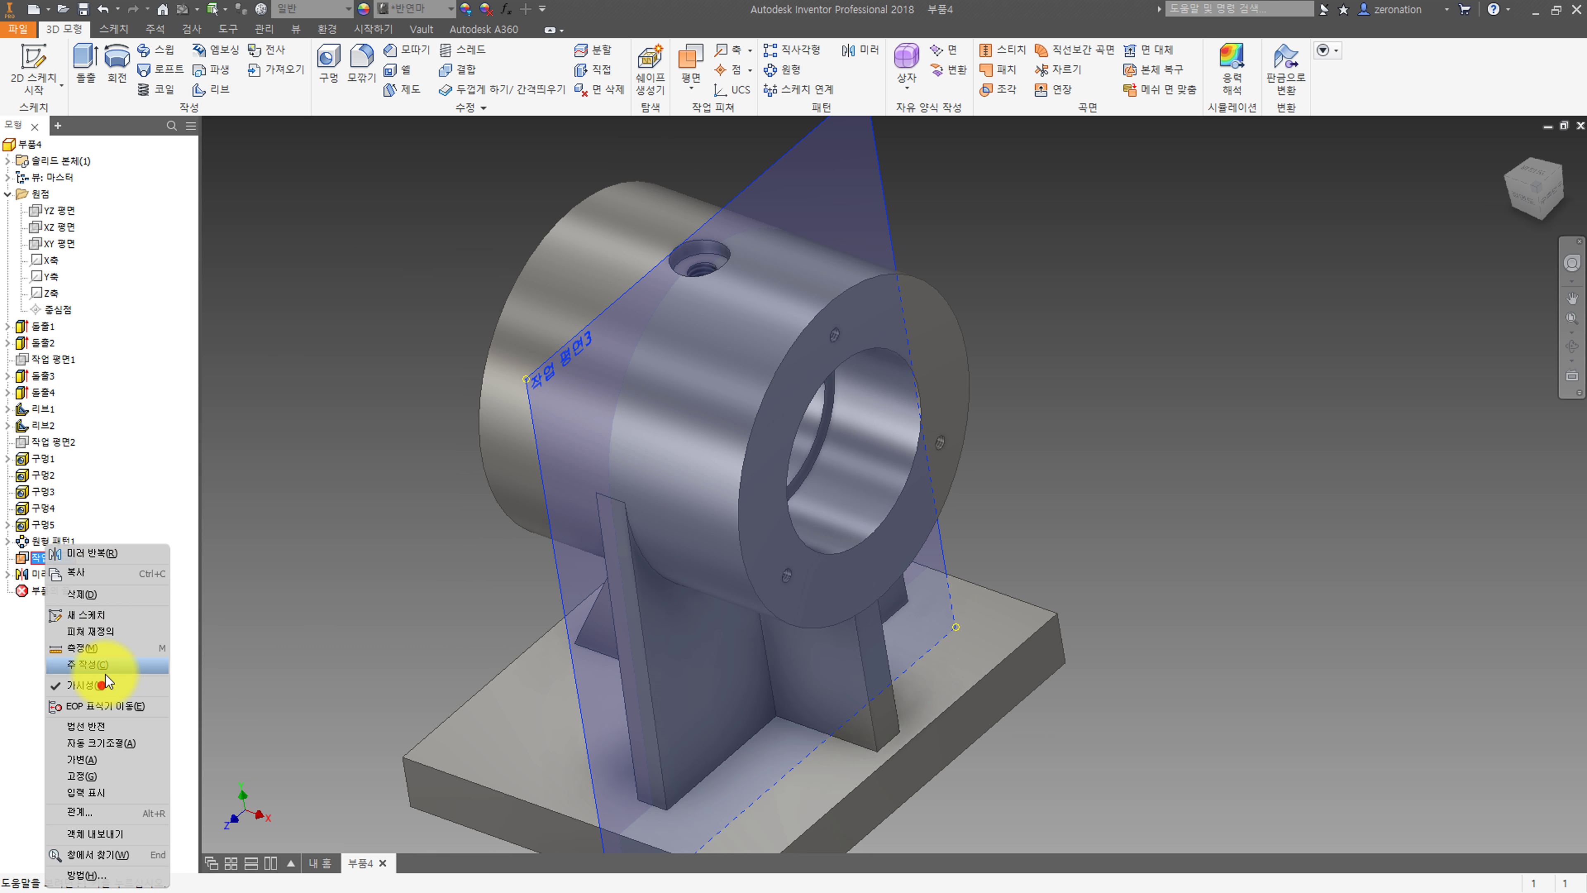
click(101, 685)
Fillet the four vertical corner edges of the base plate with an 8 mm radius.
shift+middle_drag(271, 521, 625, 383)
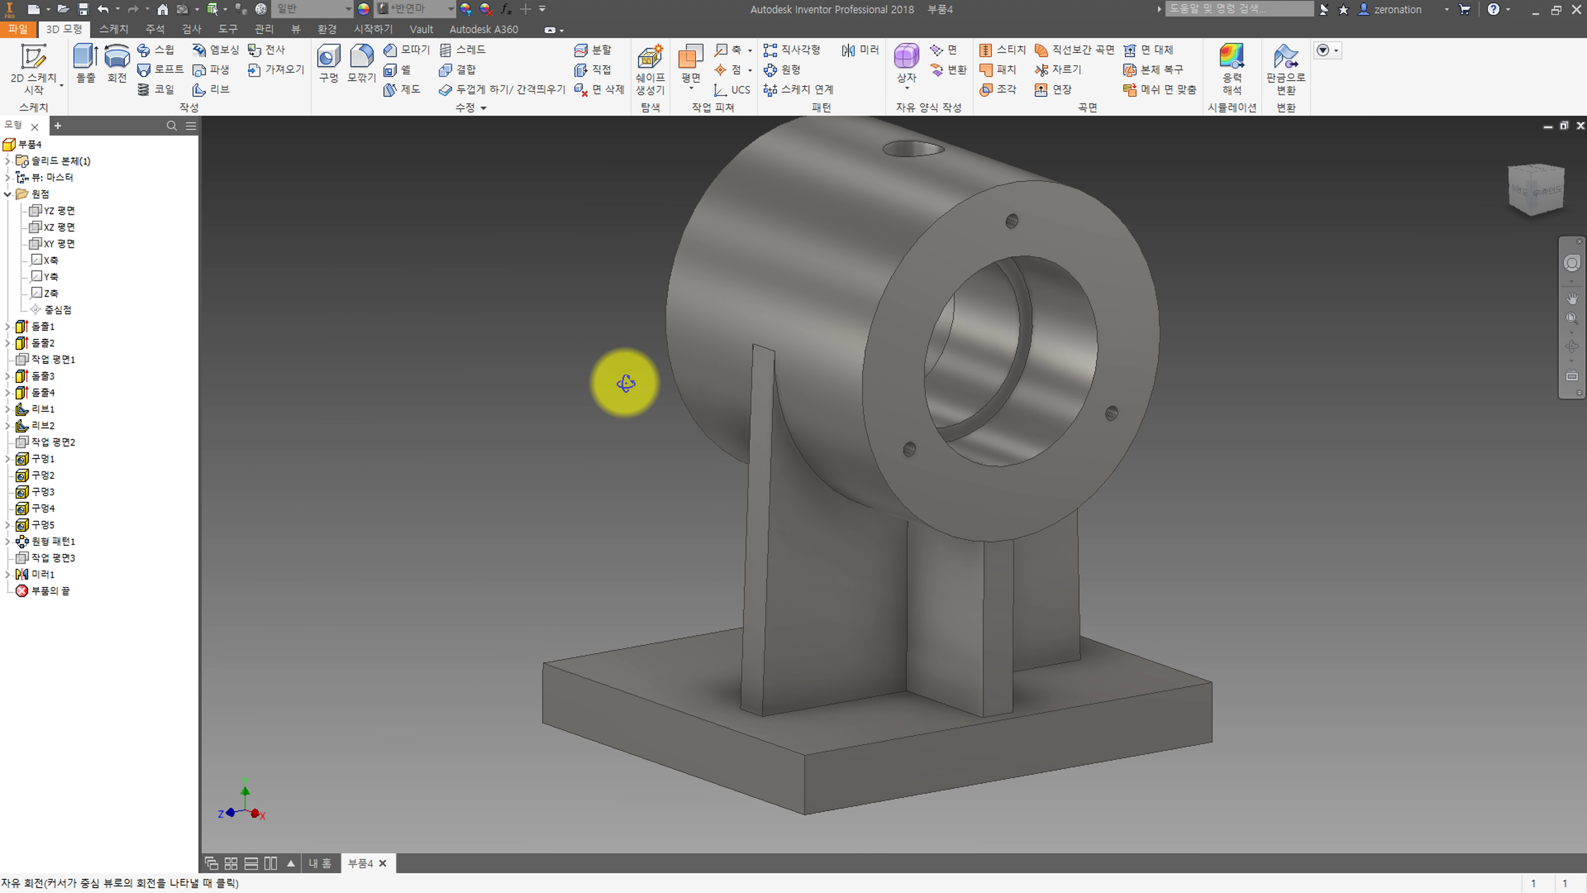
middle_drag(752, 439, 614, 391)
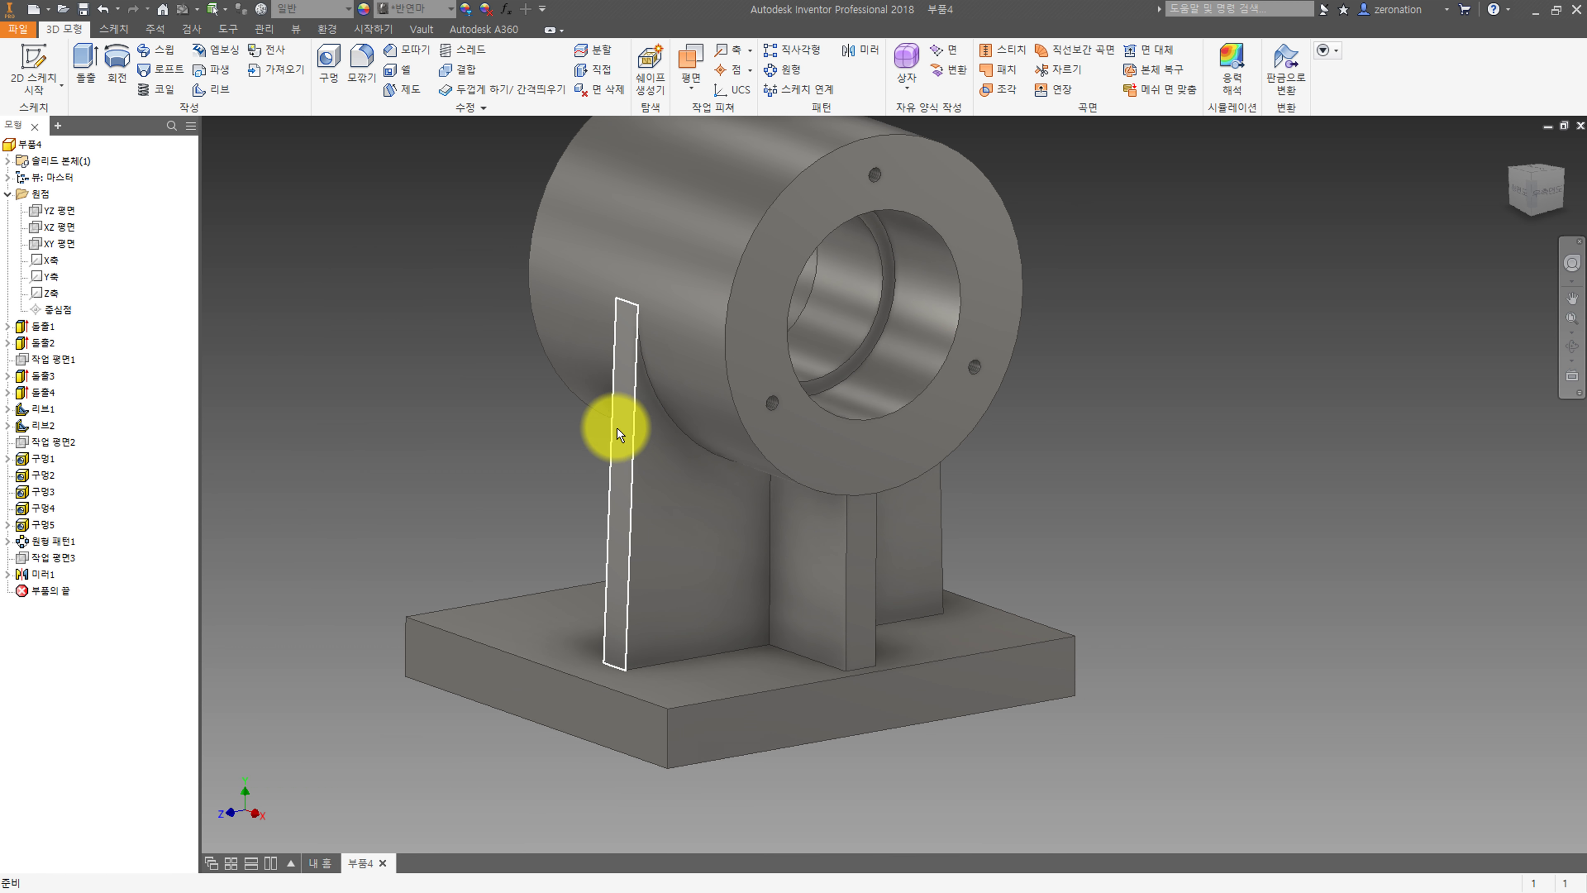
click(361, 62)
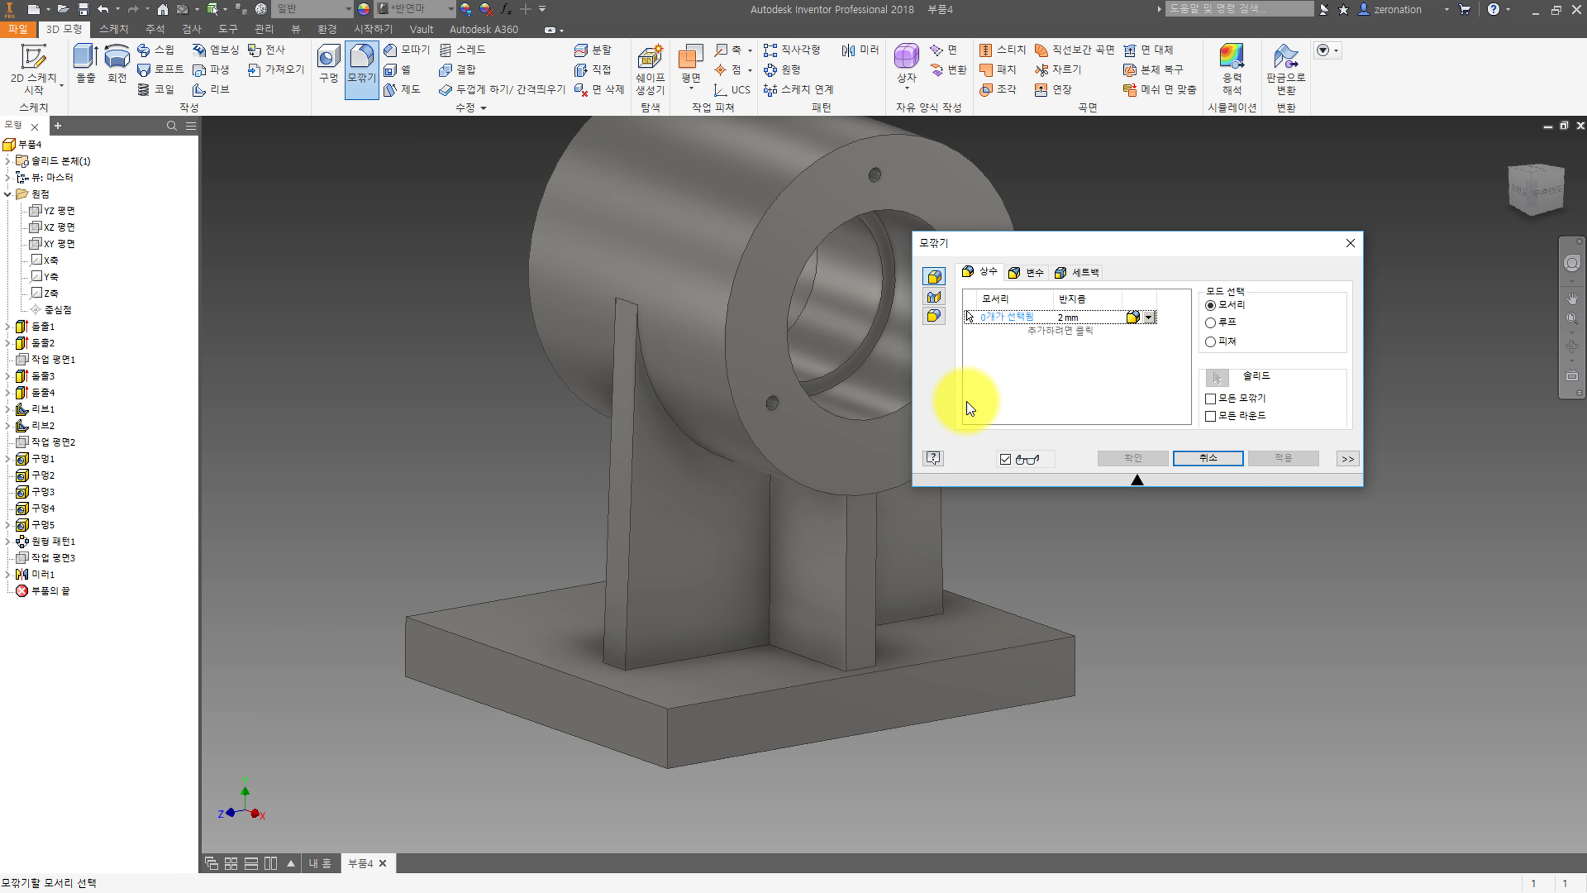
text(8)
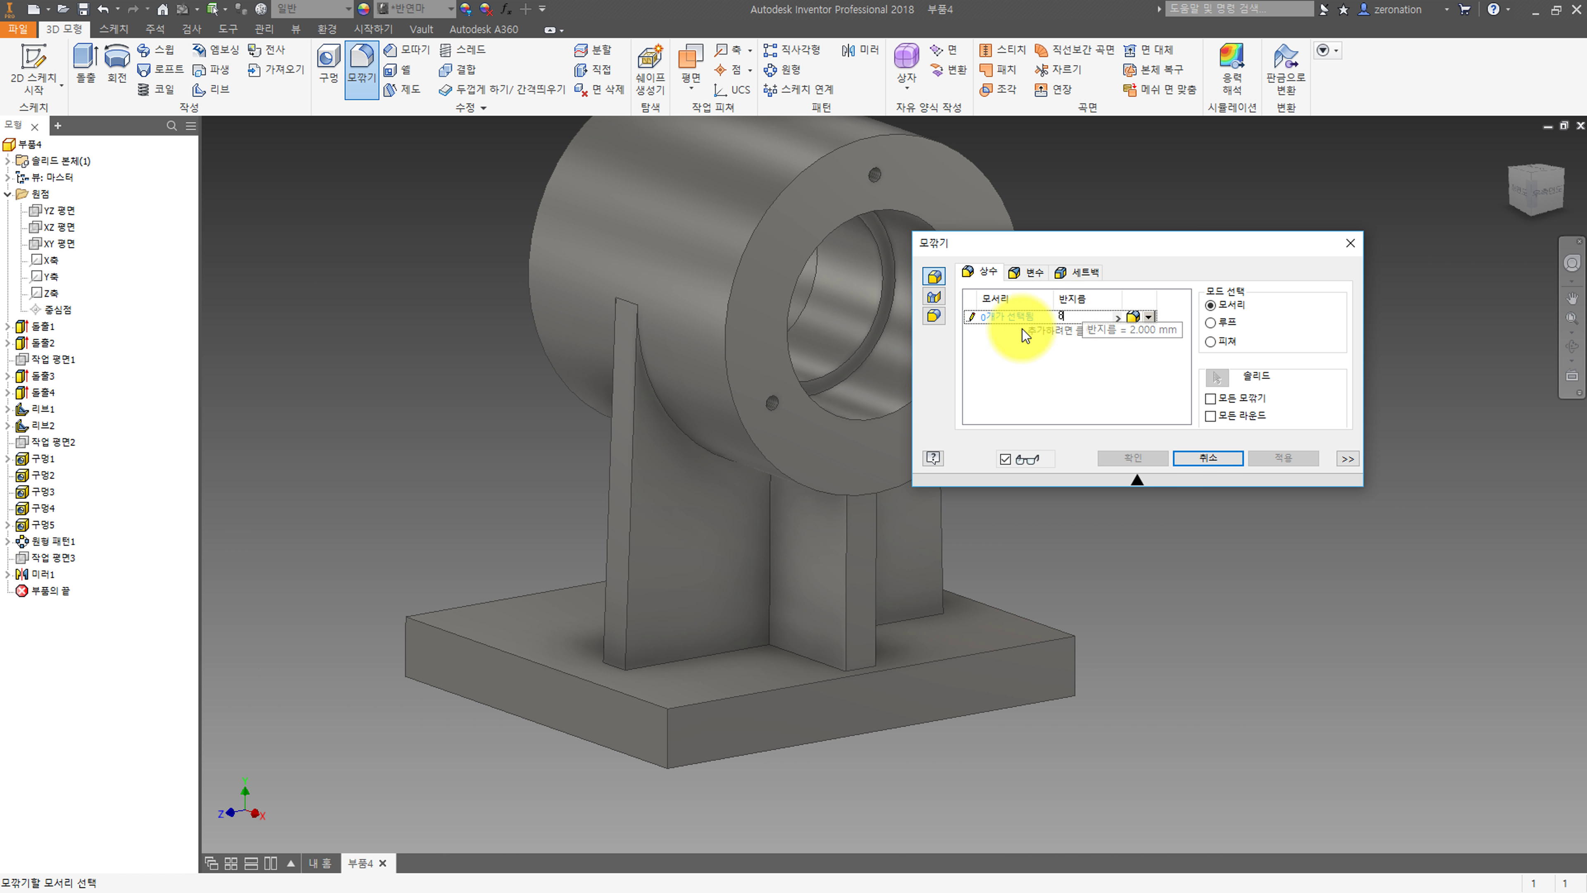
click(1074, 663)
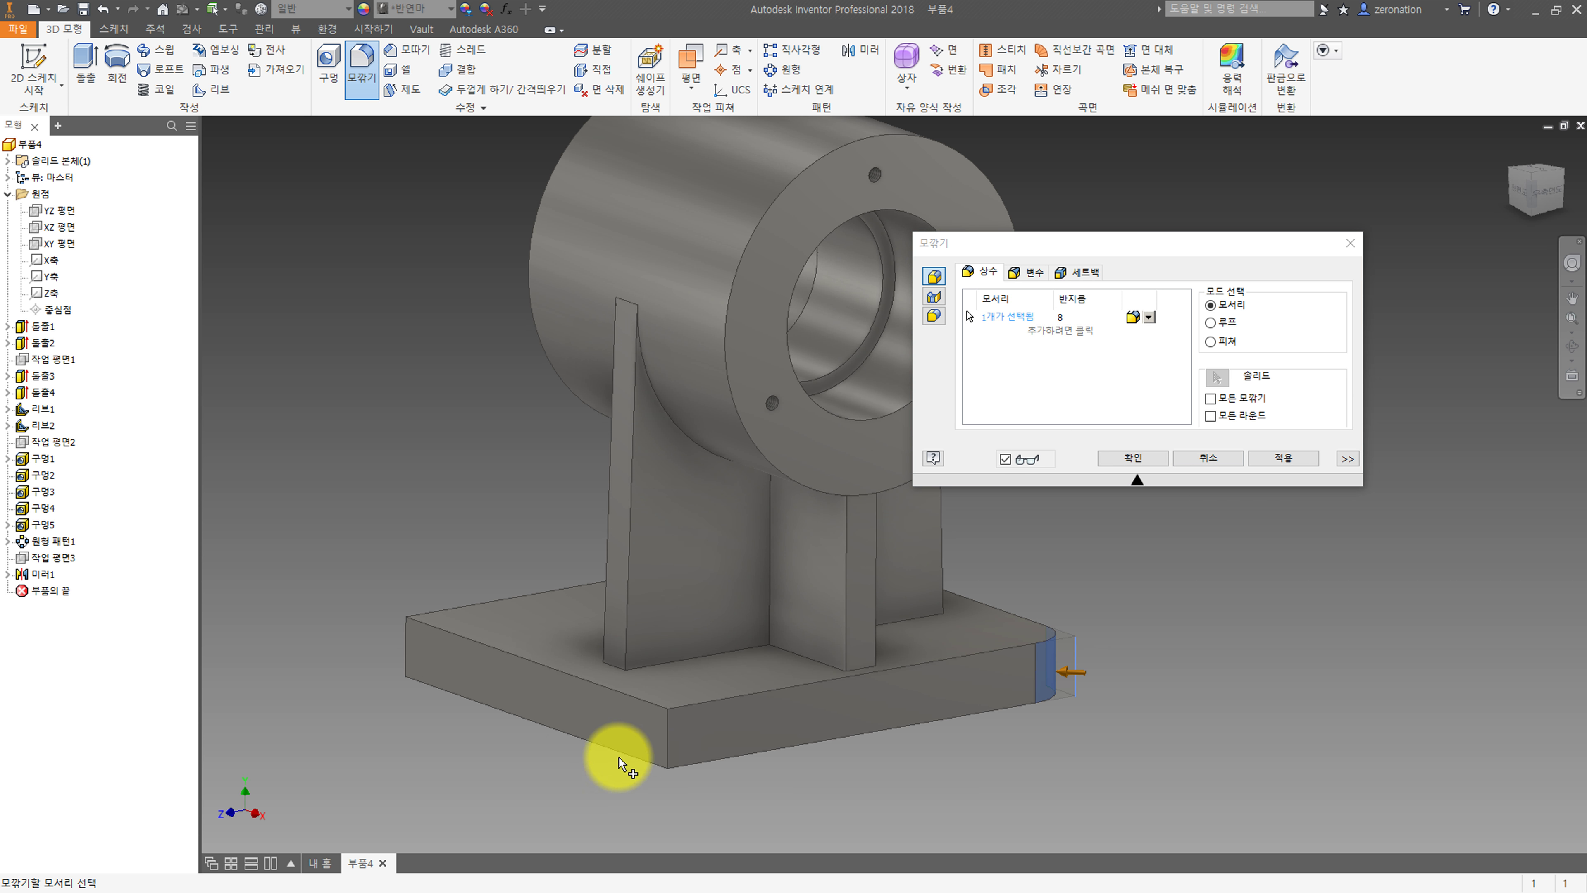
click(667, 747)
click(408, 643)
shift+middle_drag(408, 642, 517, 539)
click(248, 275)
shift+middle_drag(748, 557, 620, 531)
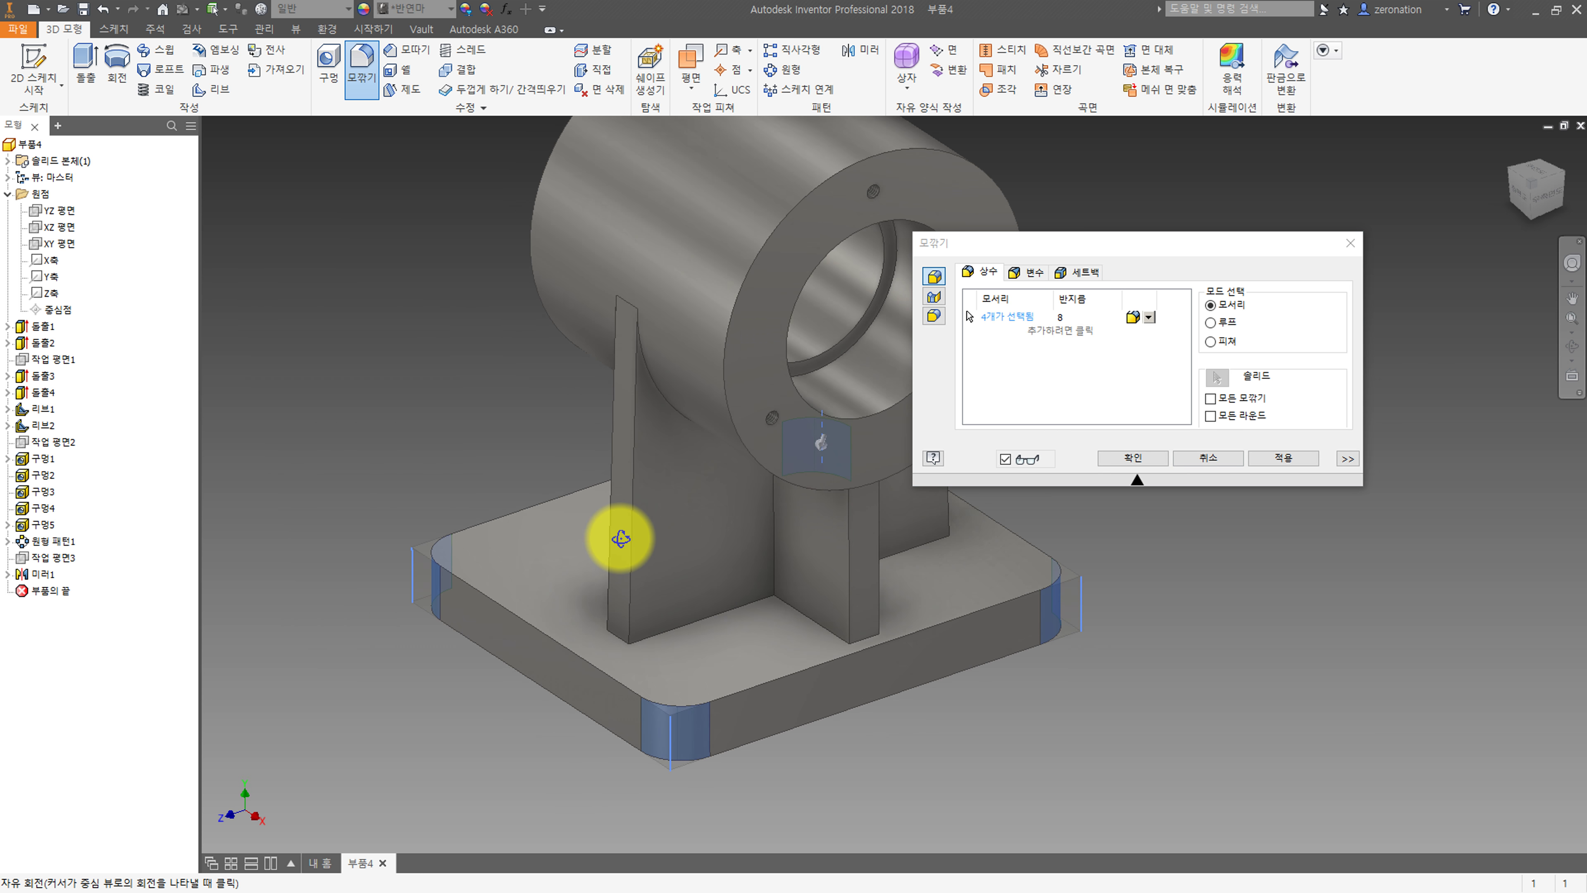
click(1133, 460)
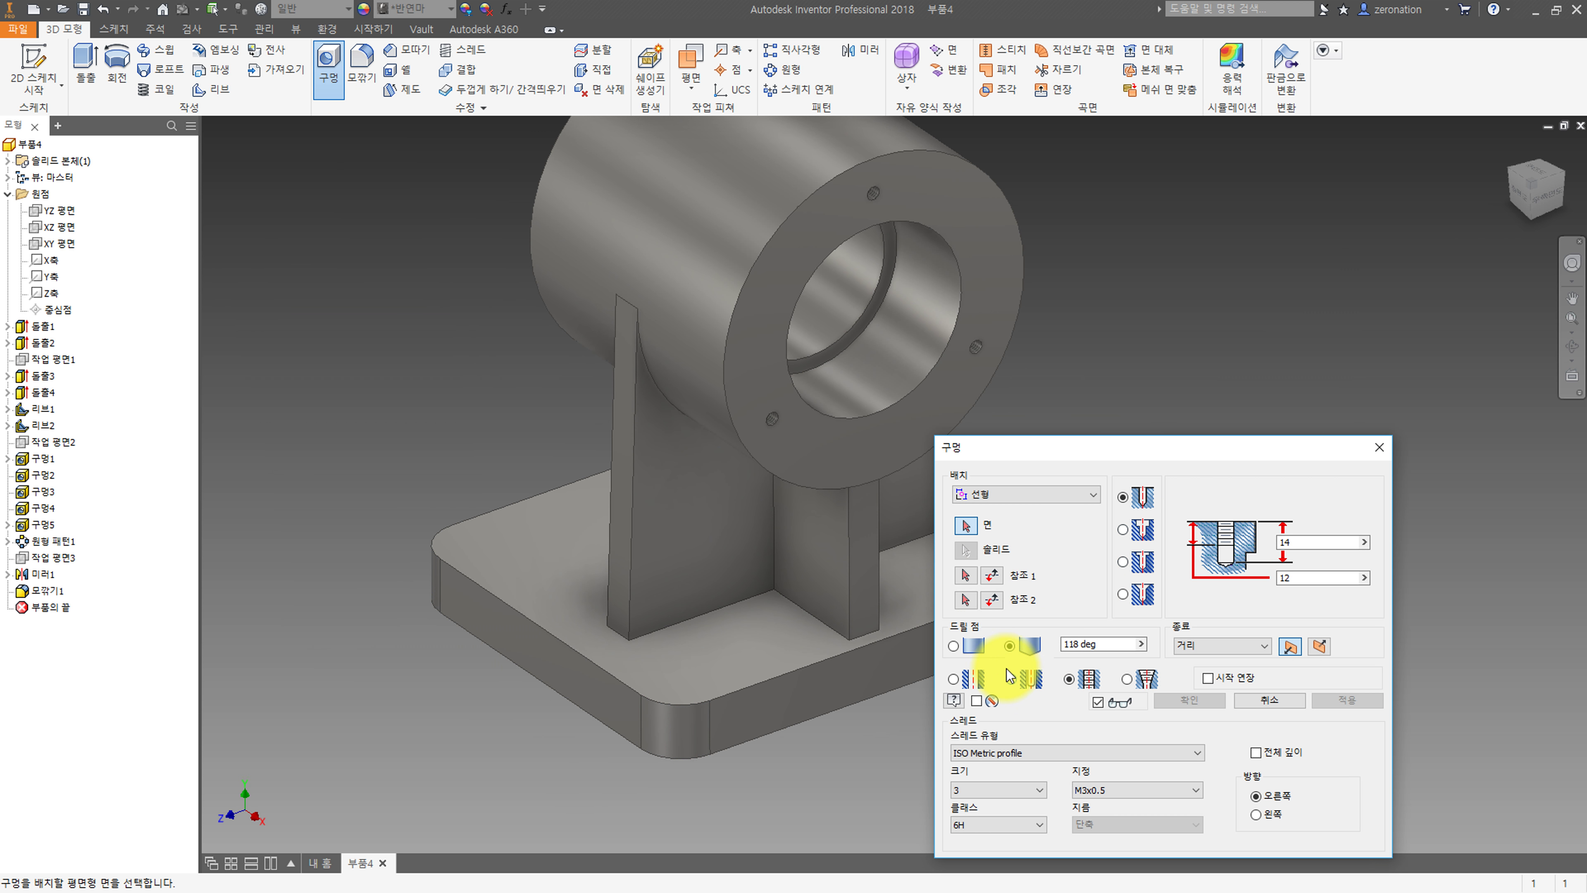
Create a simple 8 mm through-all hole on the base plate's top face, concentric with the front corner fillet.
click(957, 679)
click(1223, 655)
click(1206, 673)
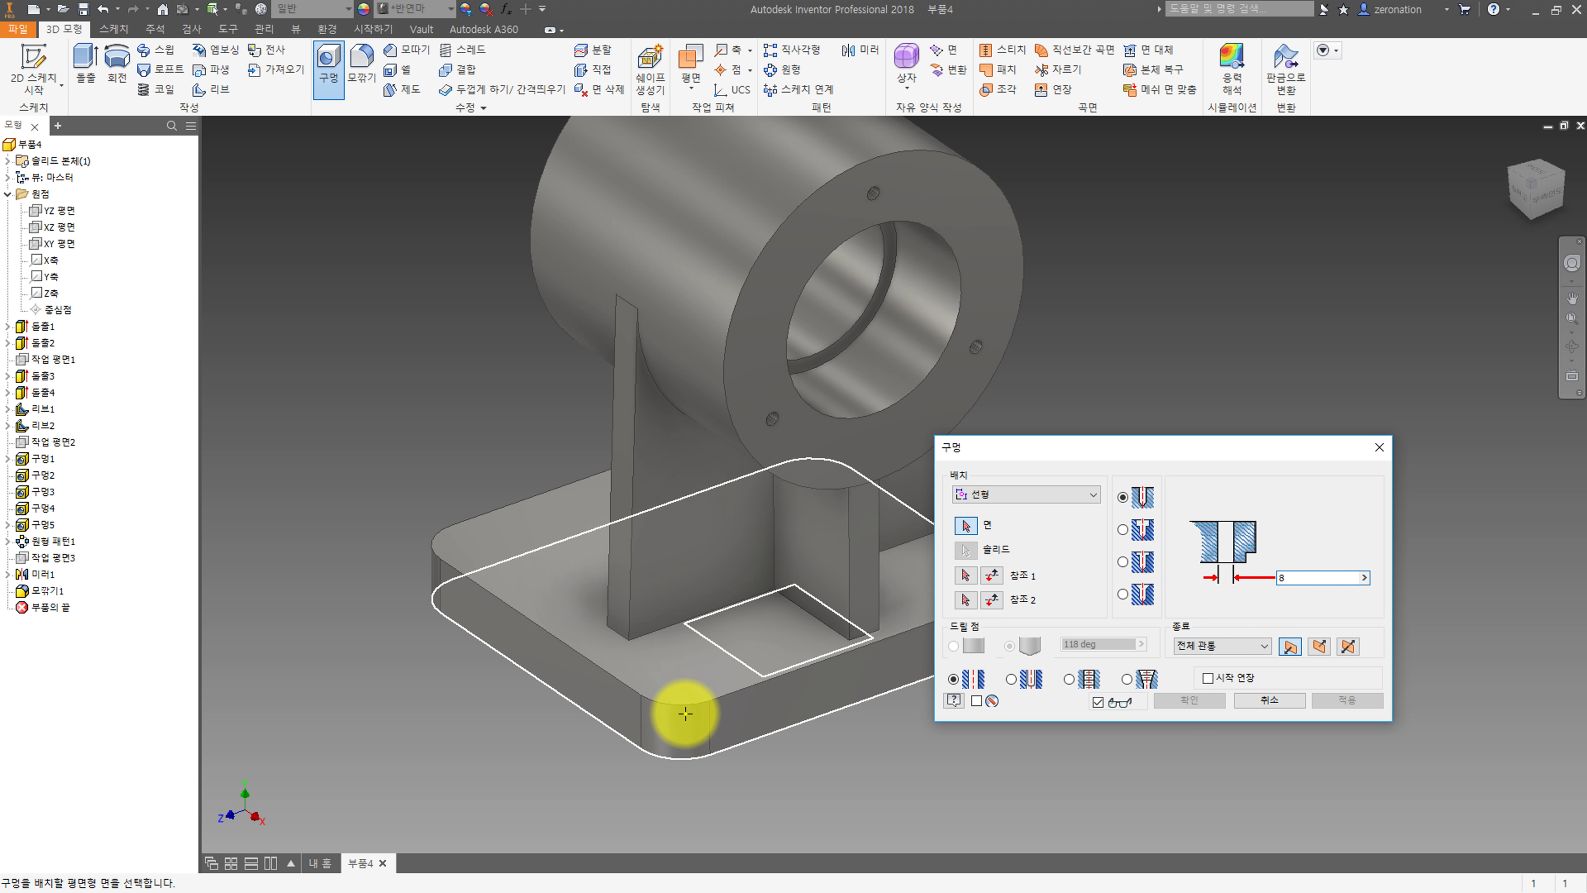
click(686, 691)
click(686, 690)
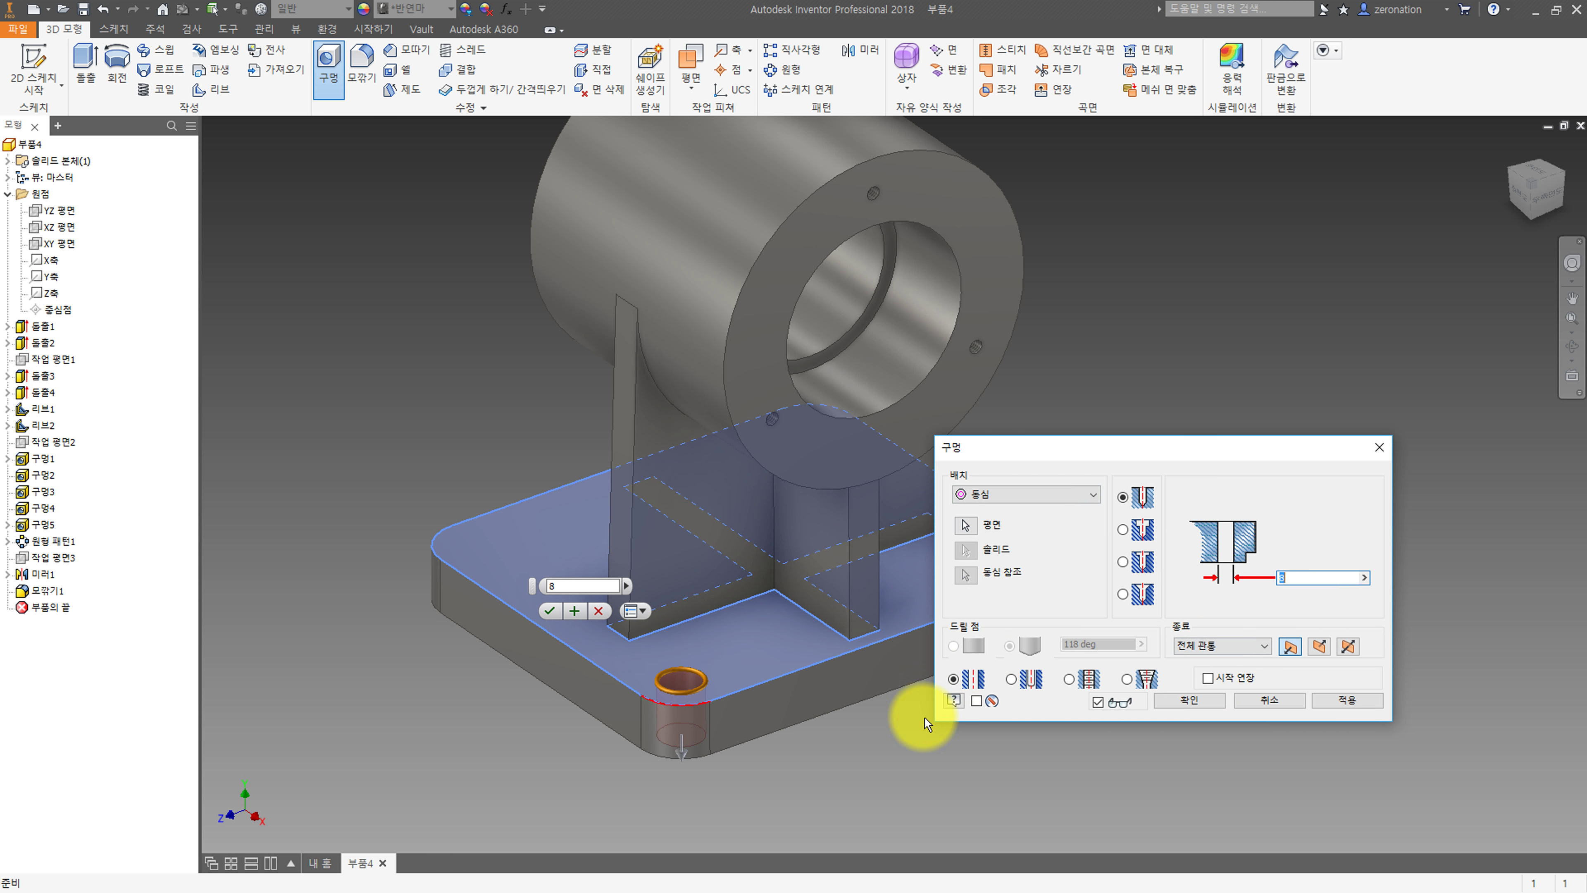
click(1348, 700)
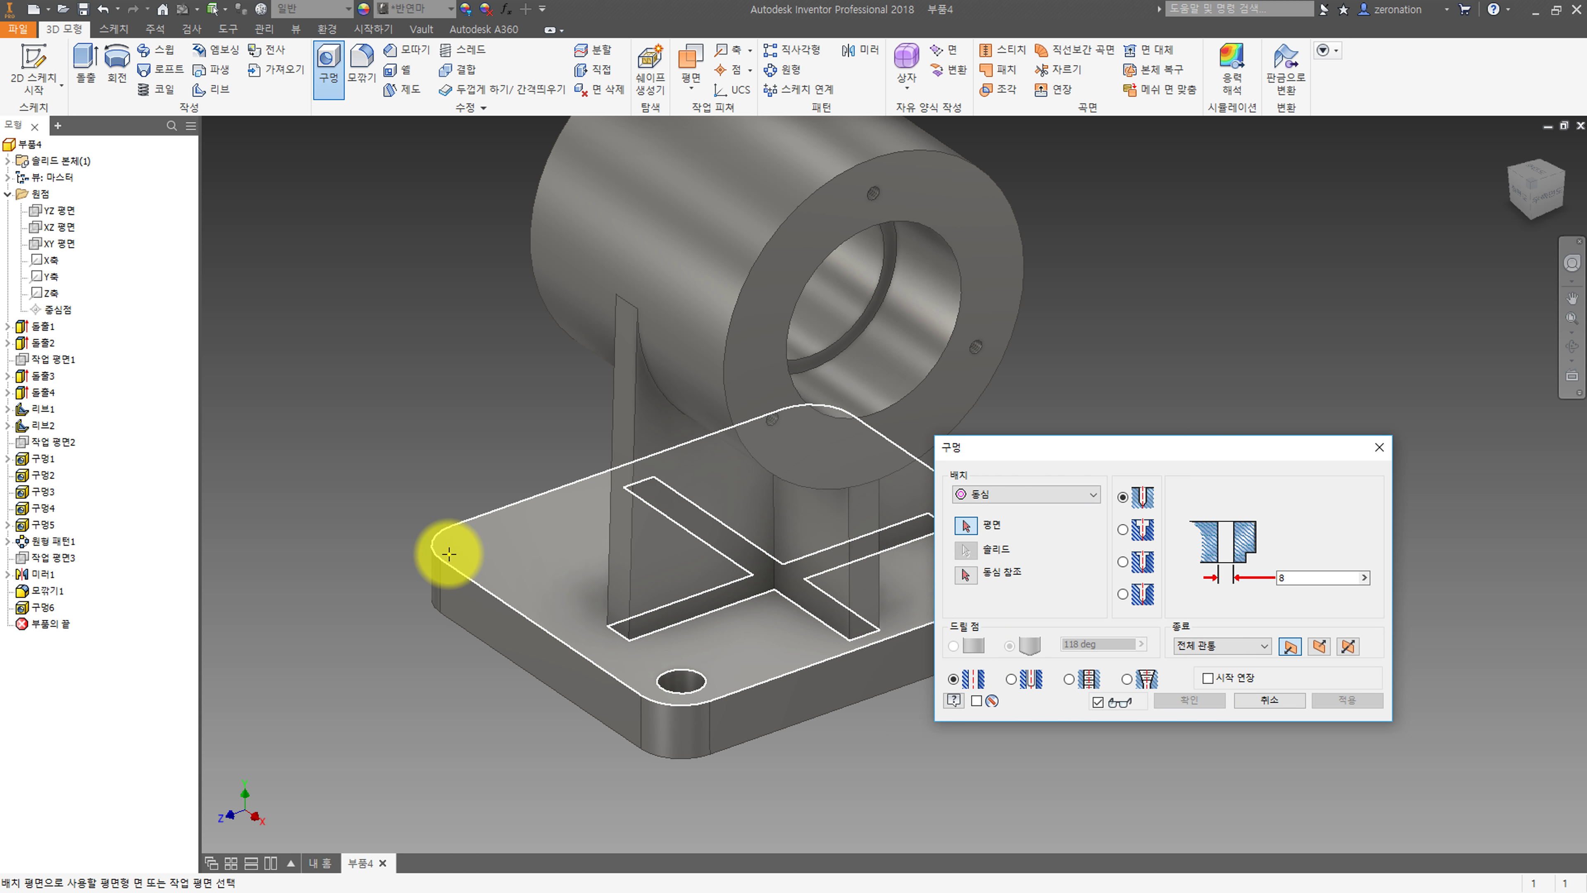
Add 8 mm through holes concentric with the two base-plate corner fillets adjacent to the first hole.
click(493, 548)
click(431, 558)
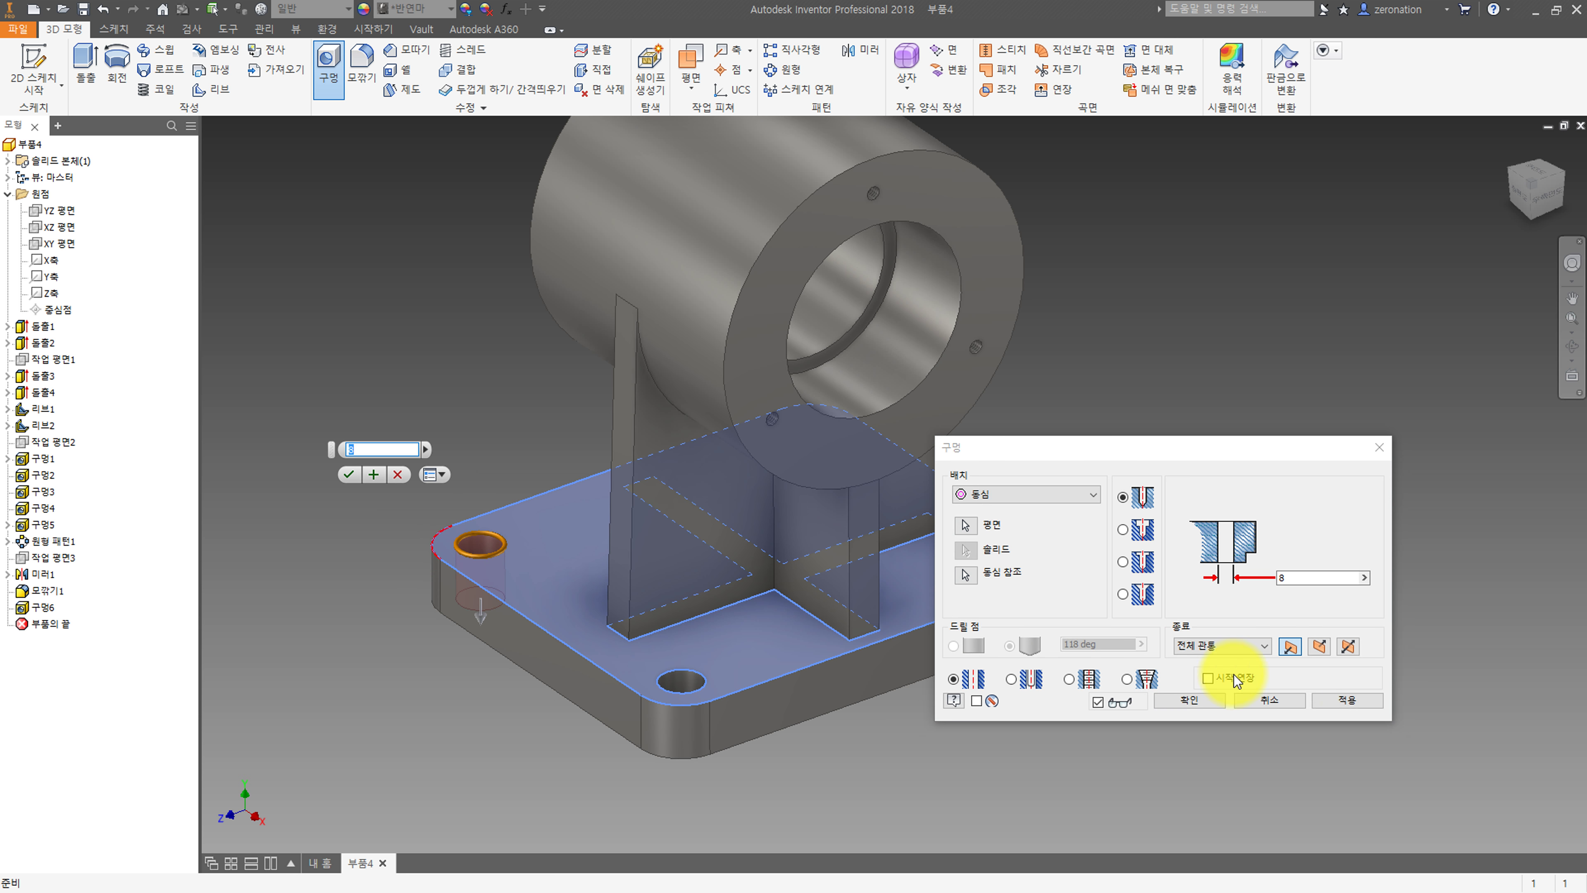
click(1316, 698)
middle_drag(674, 527, 300, 511)
click(623, 550)
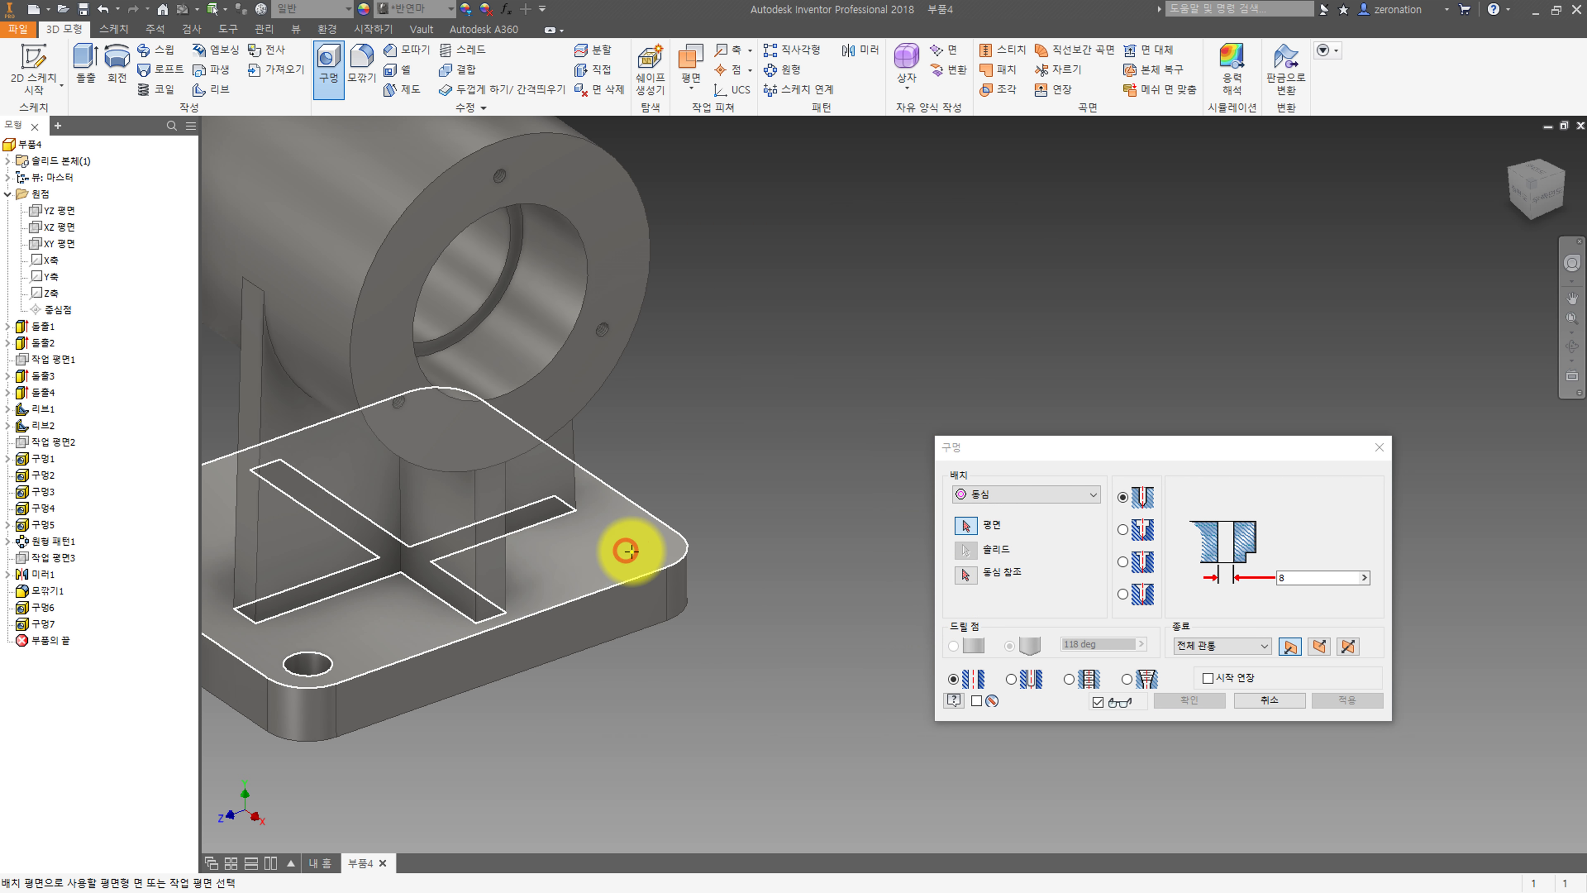
click(687, 556)
click(1178, 697)
Add an 8 mm through hole concentric with the remaining corner fillet of the base plate.
shift+middle_drag(1024, 638, 719, 488)
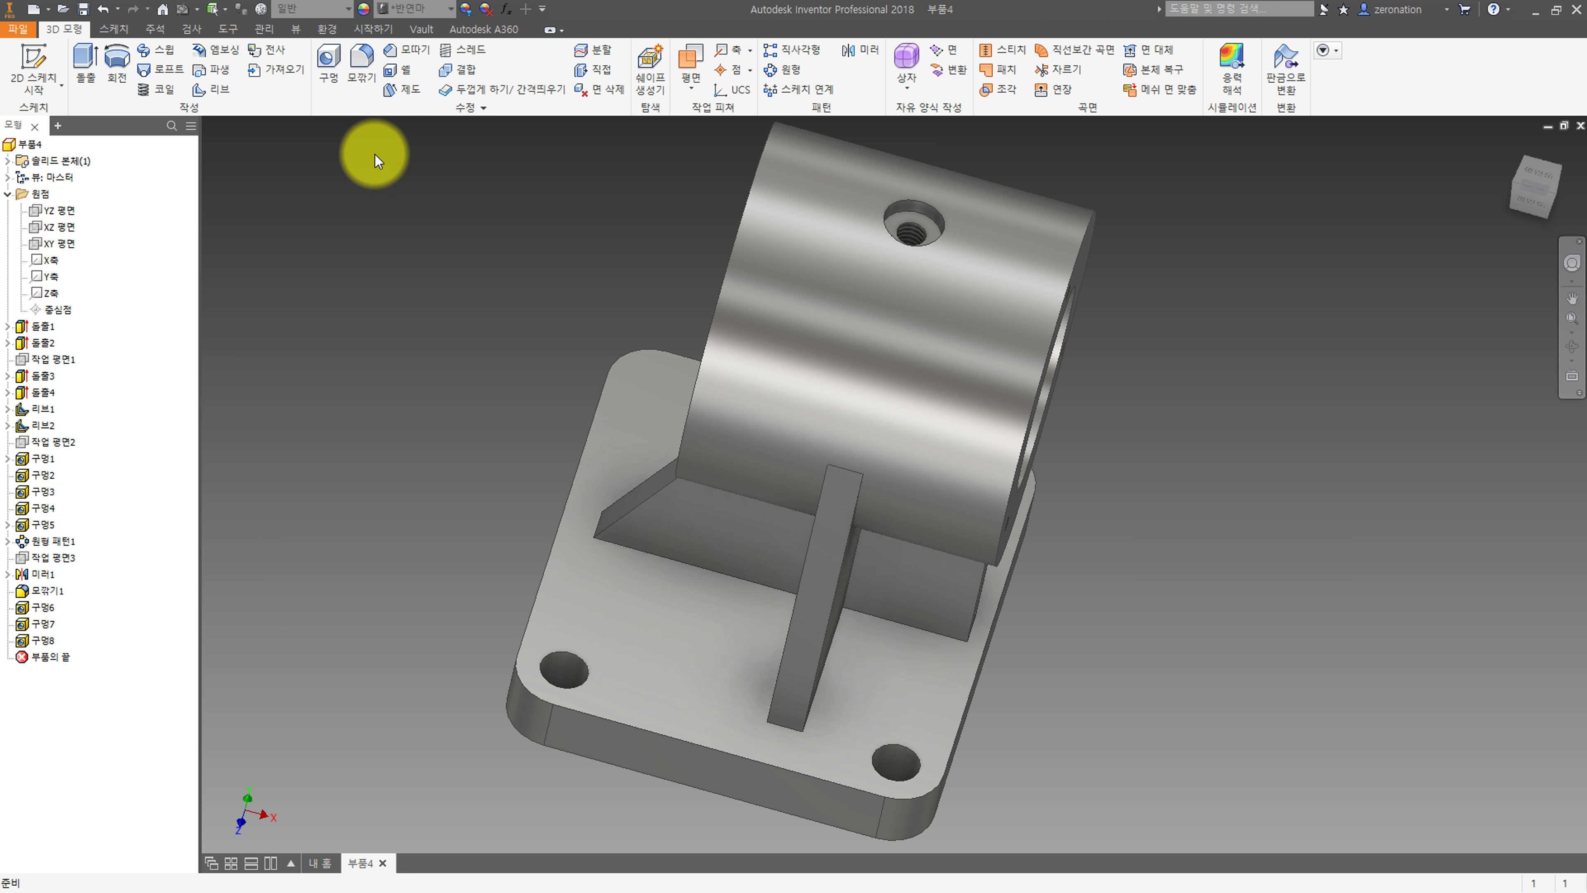
click(321, 65)
click(641, 383)
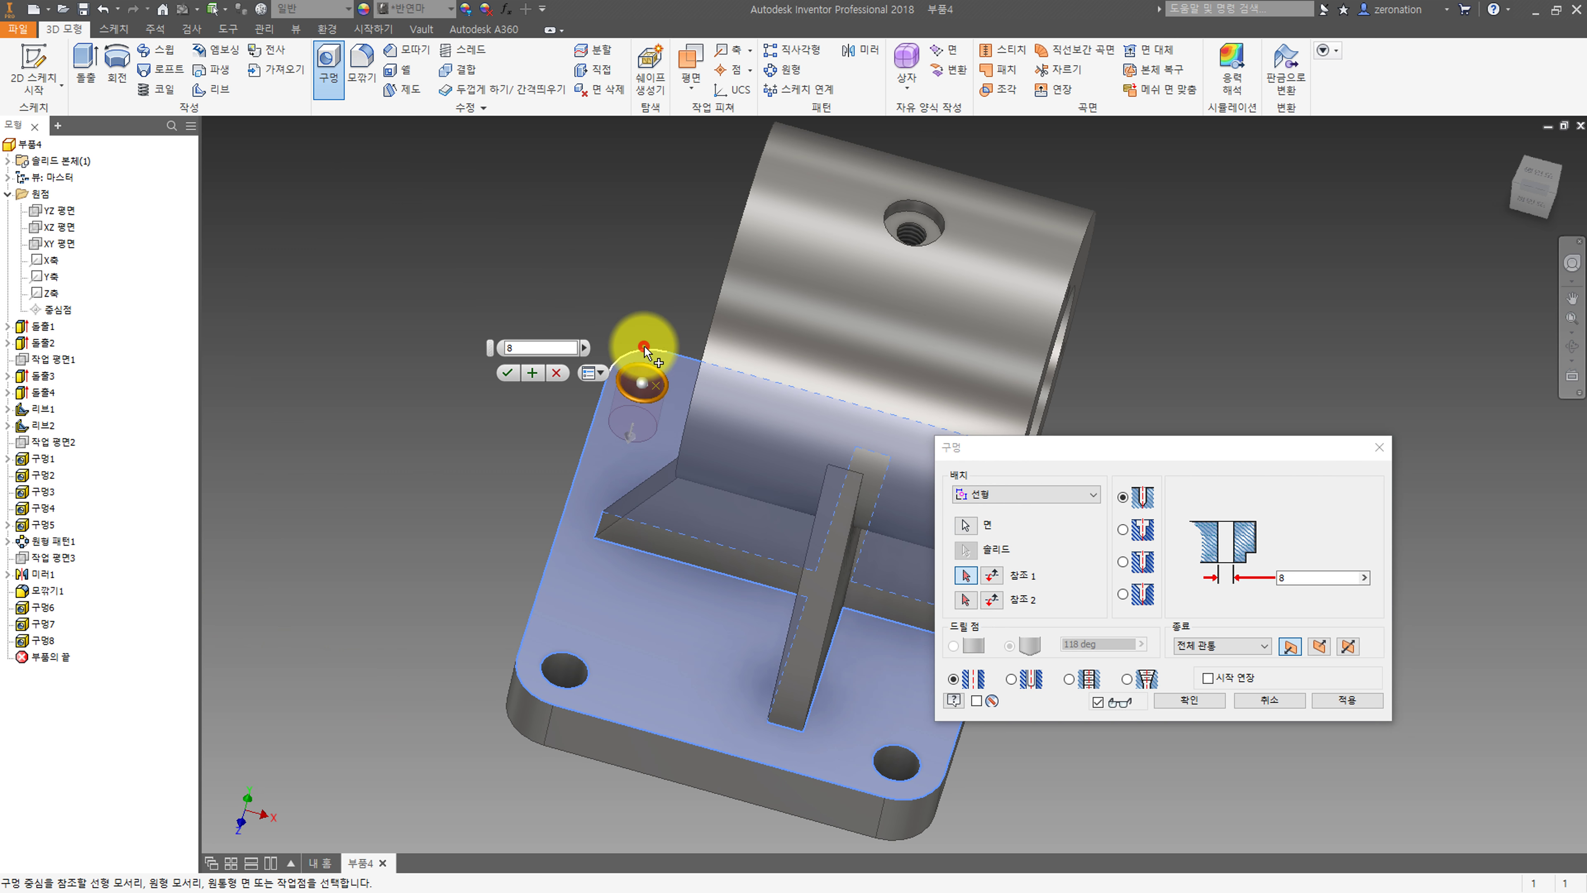
click(1158, 702)
shift+middle_drag(1119, 638, 1056, 525)
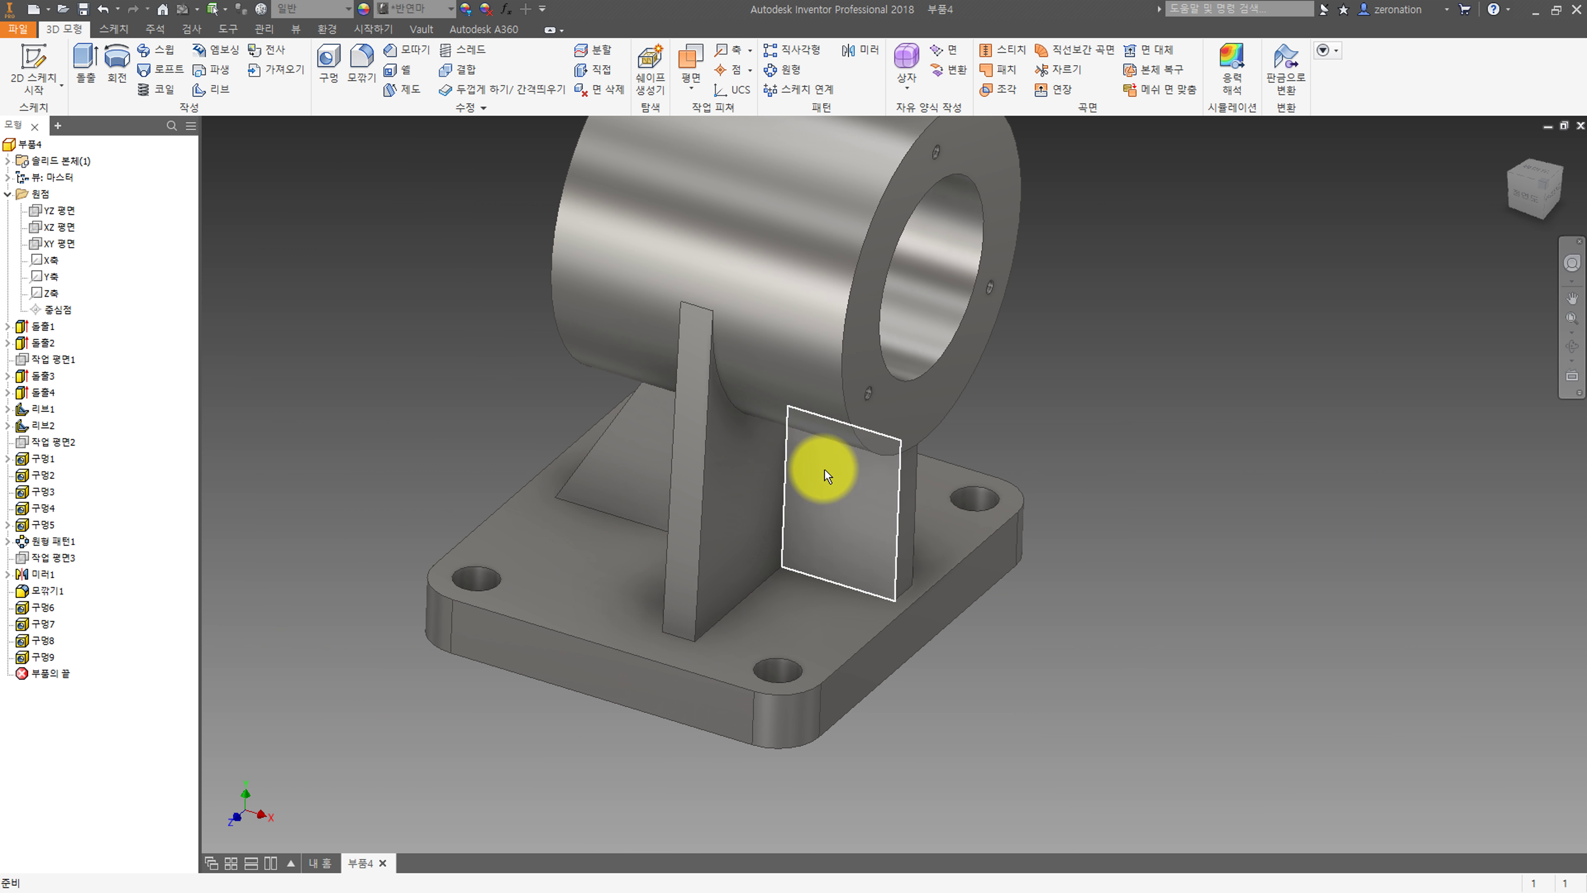
Fillet the two internal step edges of the cylinder's bore with a 0.3 mm radius.
shift+middle_drag(780, 496, 823, 554)
click(361, 62)
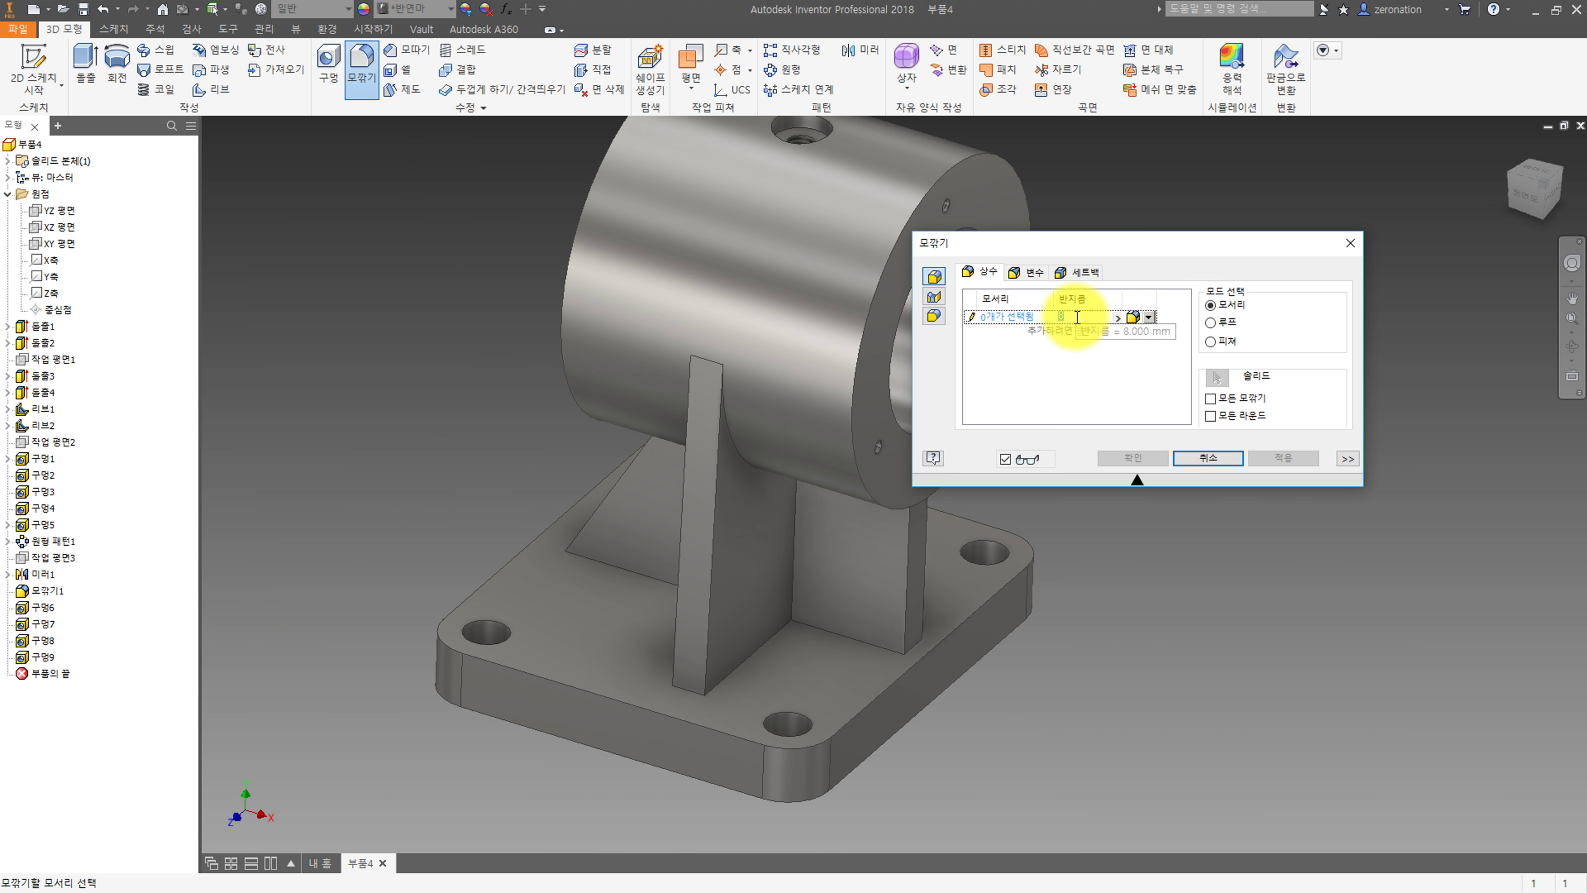
shift+middle_drag(950, 494, 691, 504)
shift+middle_drag(643, 324, 616, 431)
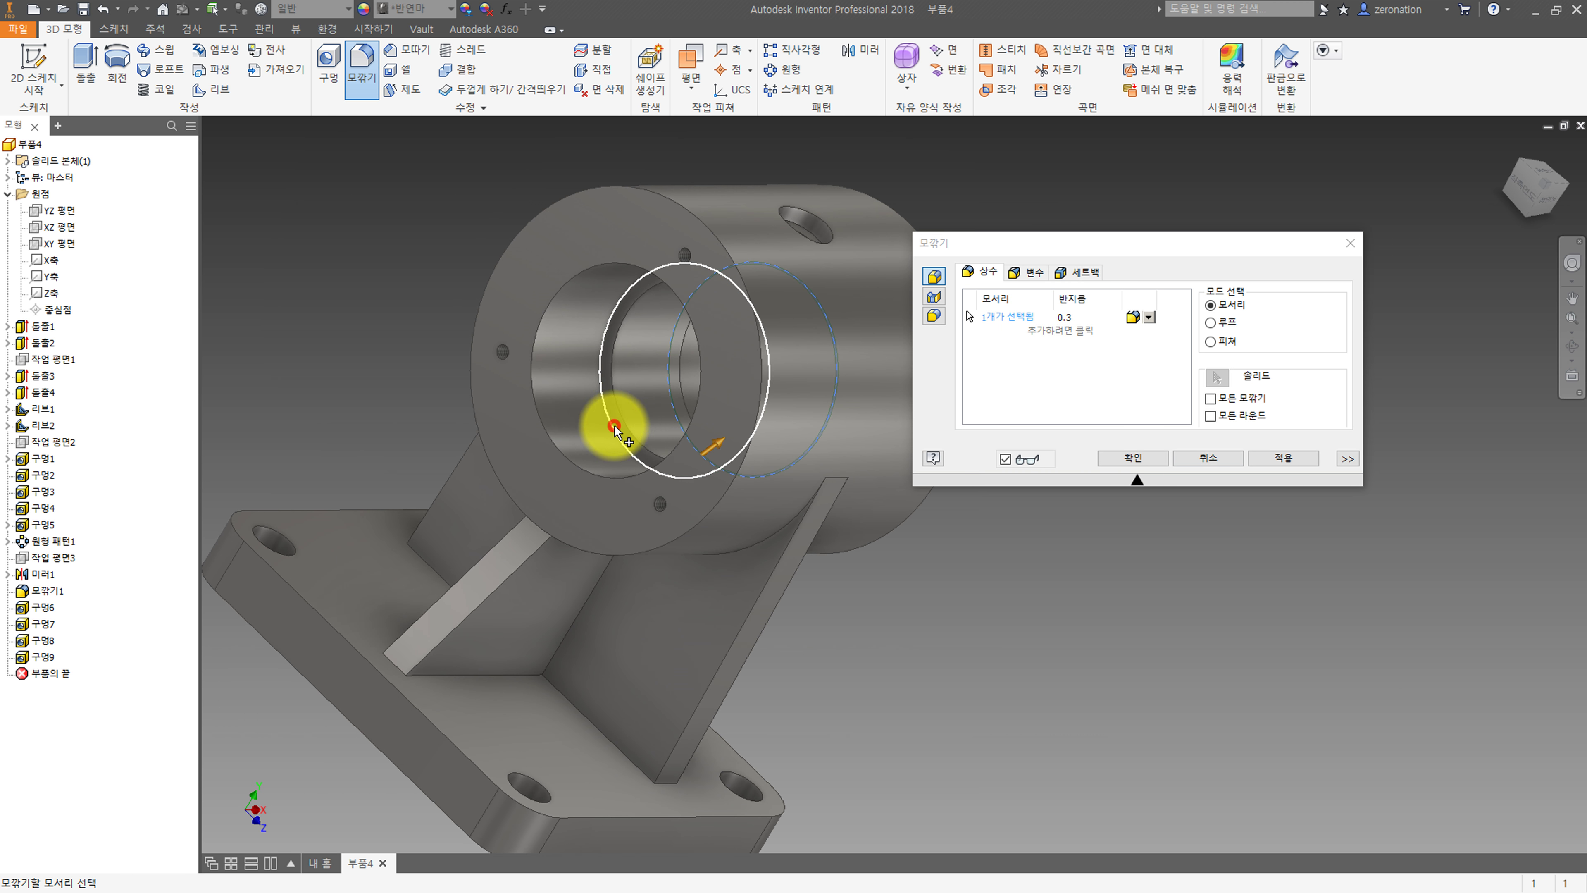
click(1132, 458)
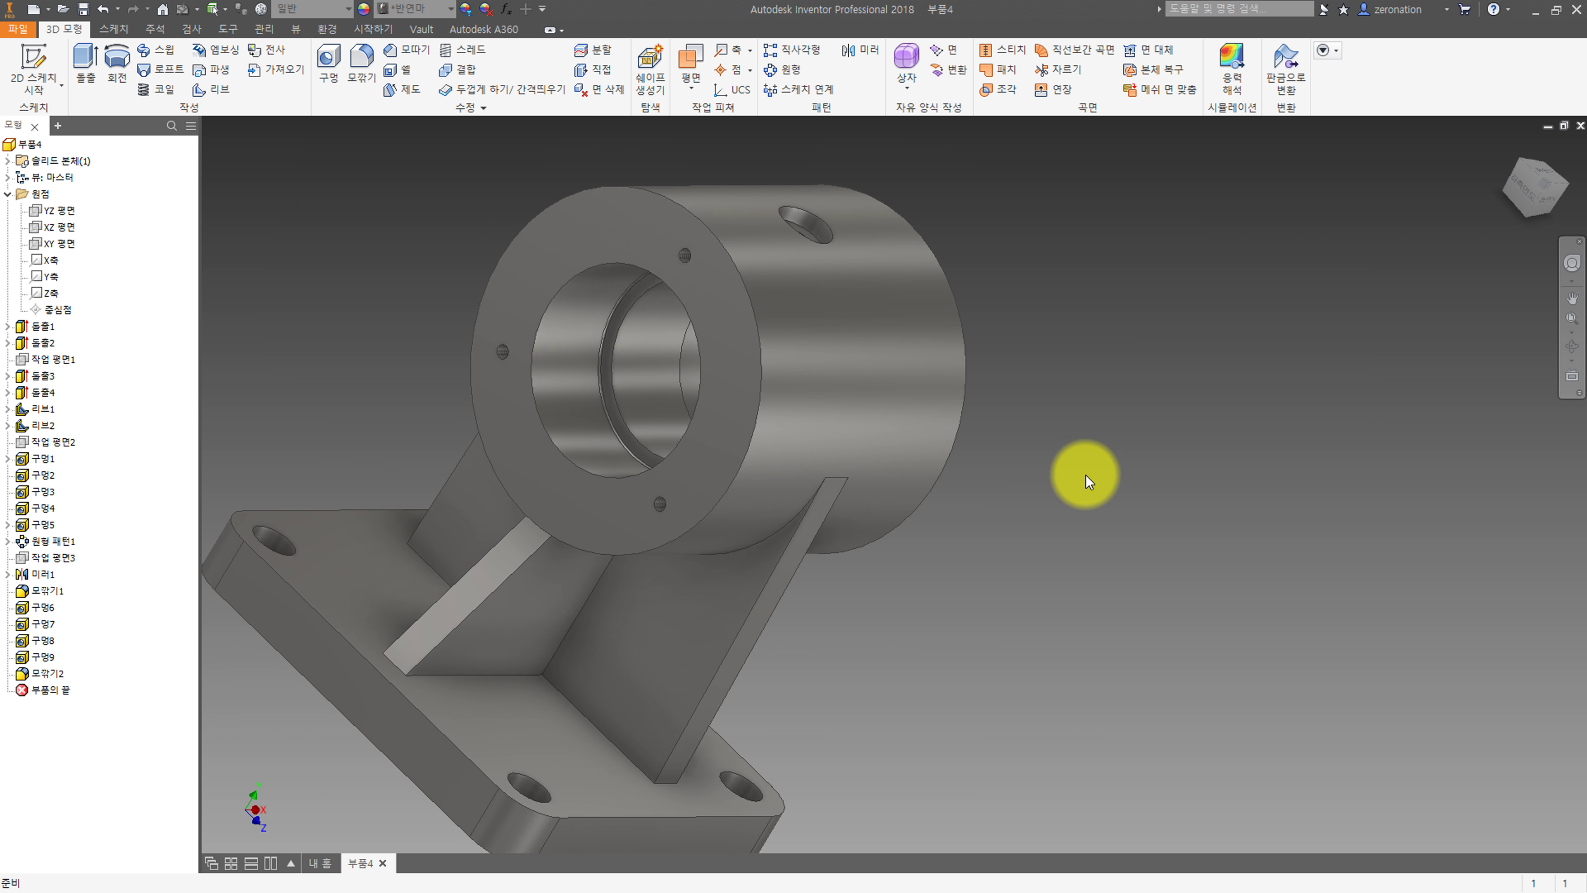
Chamfer the bore's opening edges on both cylinder end faces by 1 mm.
shift+middle_drag(1081, 467, 922, 453)
click(396, 49)
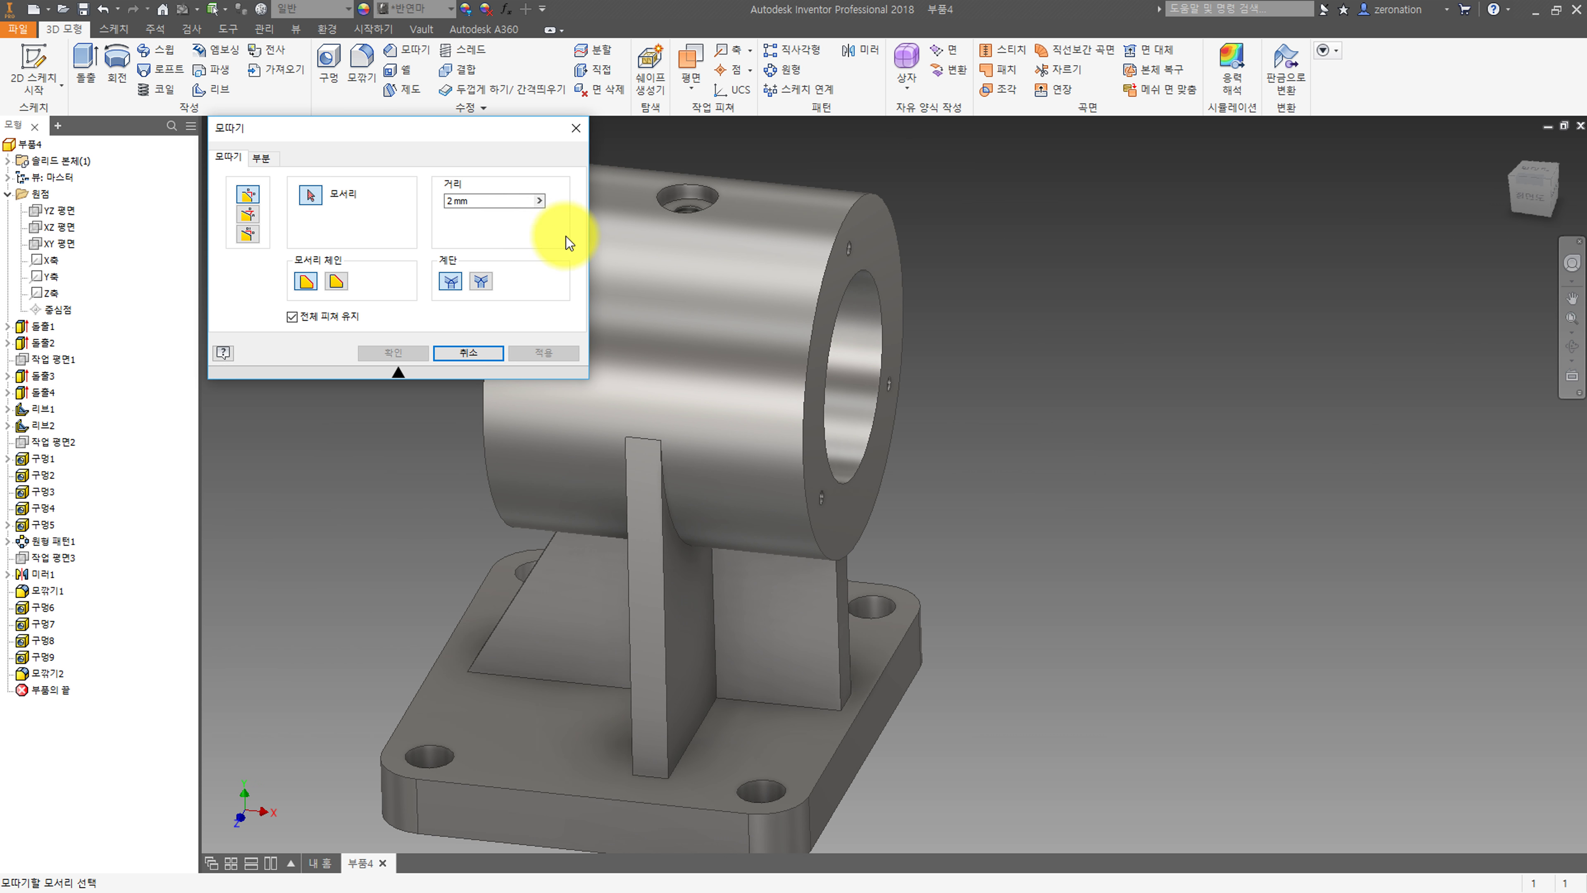
click(481, 205)
text(1)
click(873, 286)
shift+middle_drag(726, 365, 915, 391)
click(754, 279)
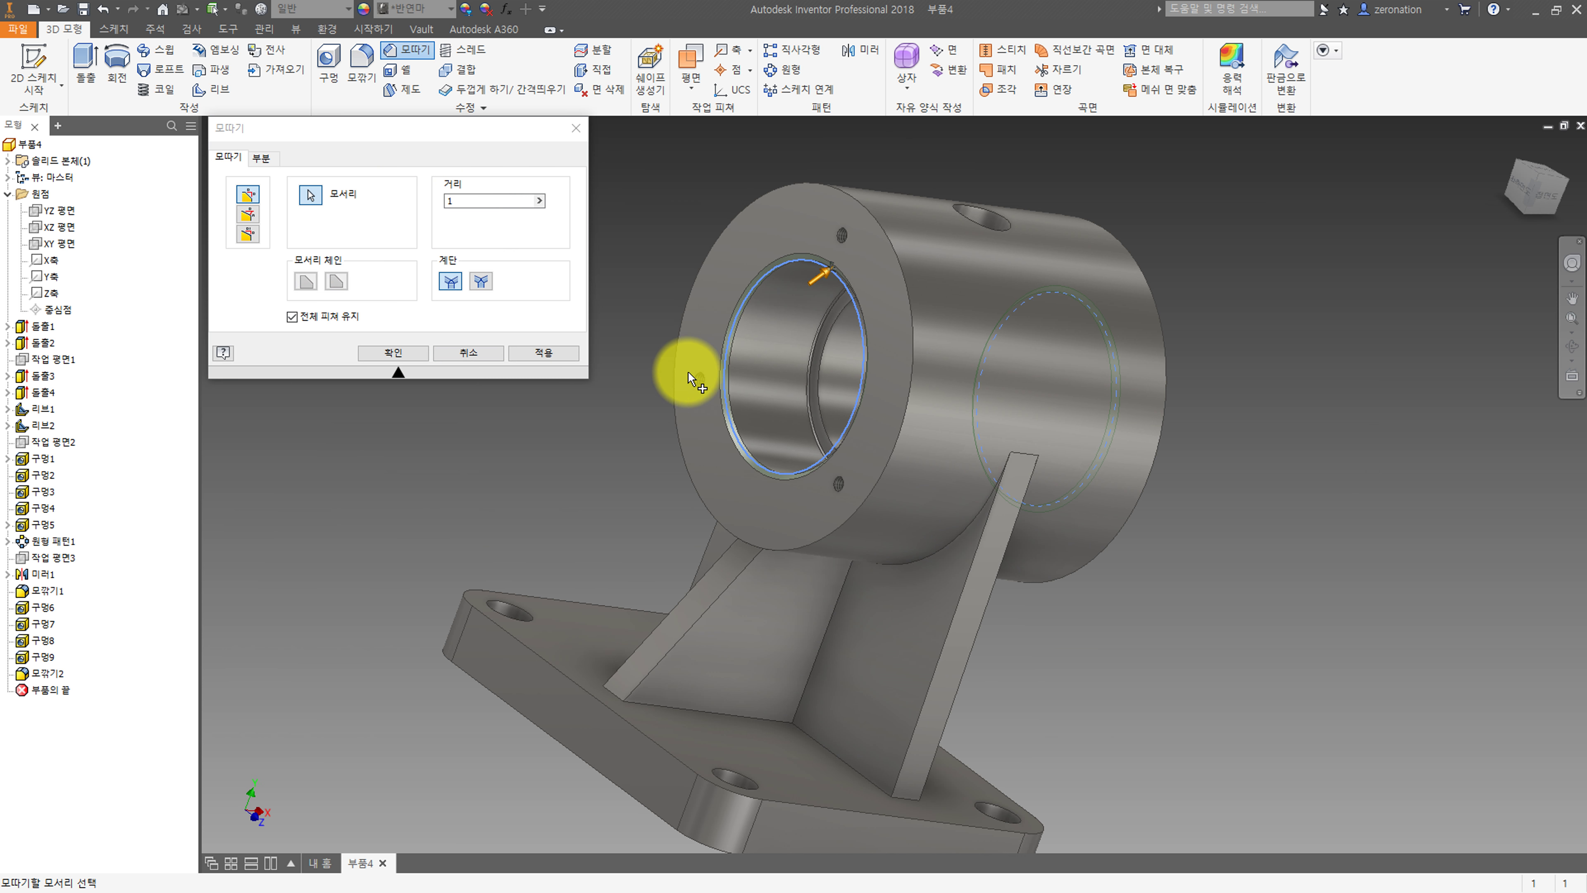
click(402, 352)
Fillet the four vertical corner edges of the square pocket in the base's underside with a 3 mm radius.
shift+middle_drag(425, 354, 530, 381)
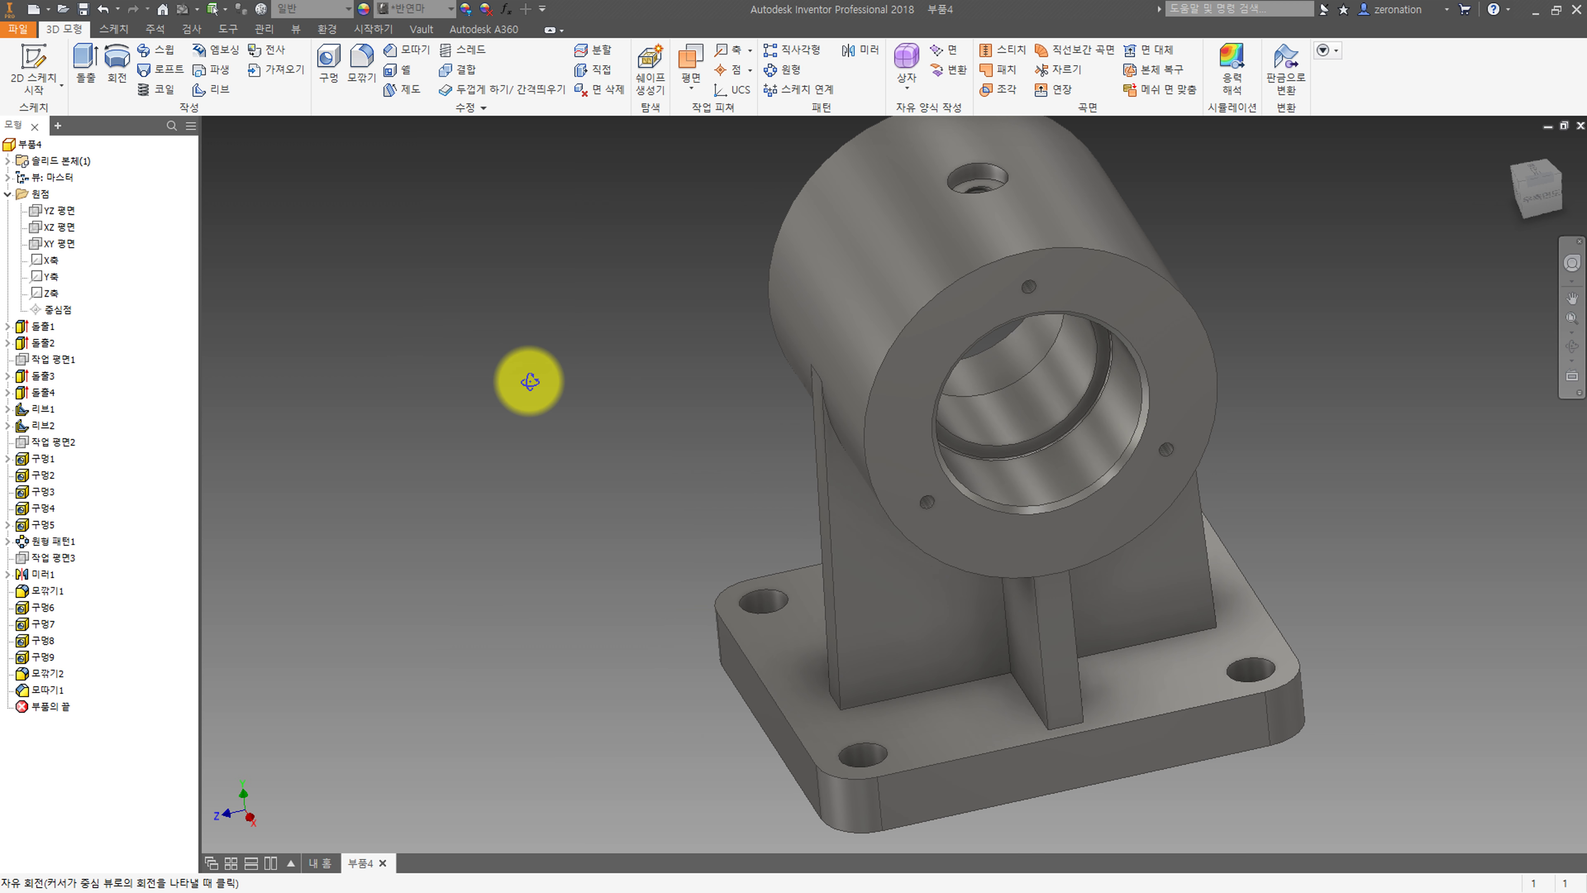
shift+middle_drag(621, 377, 717, 403)
click(357, 58)
shift+middle_drag(601, 546, 628, 480)
scroll(625, 351, up, 3)
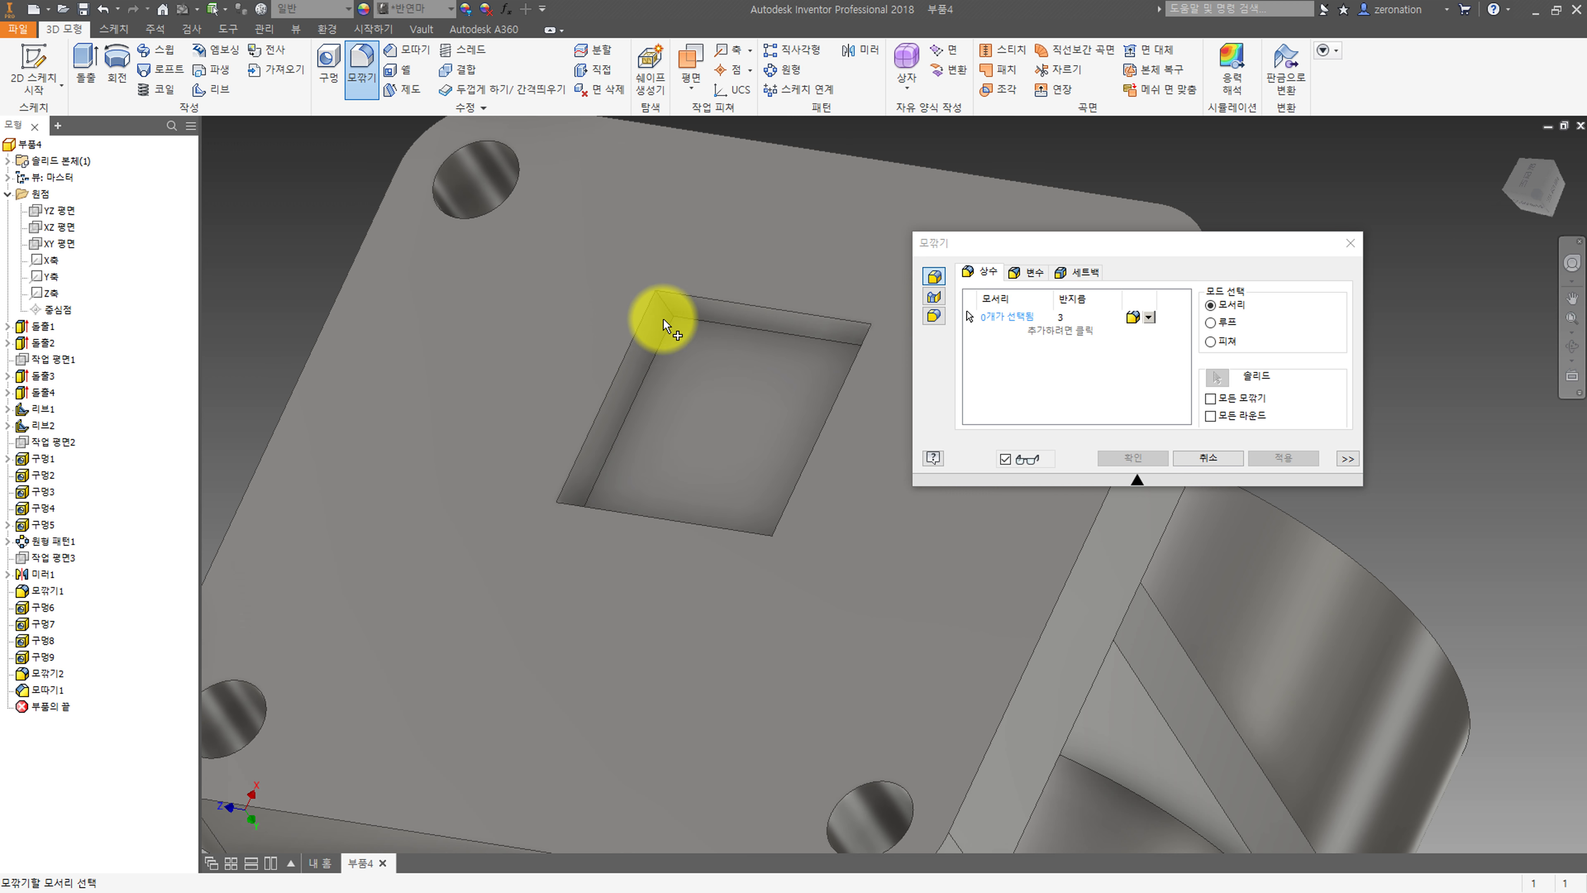
shift+middle_drag(648, 383, 472, 418)
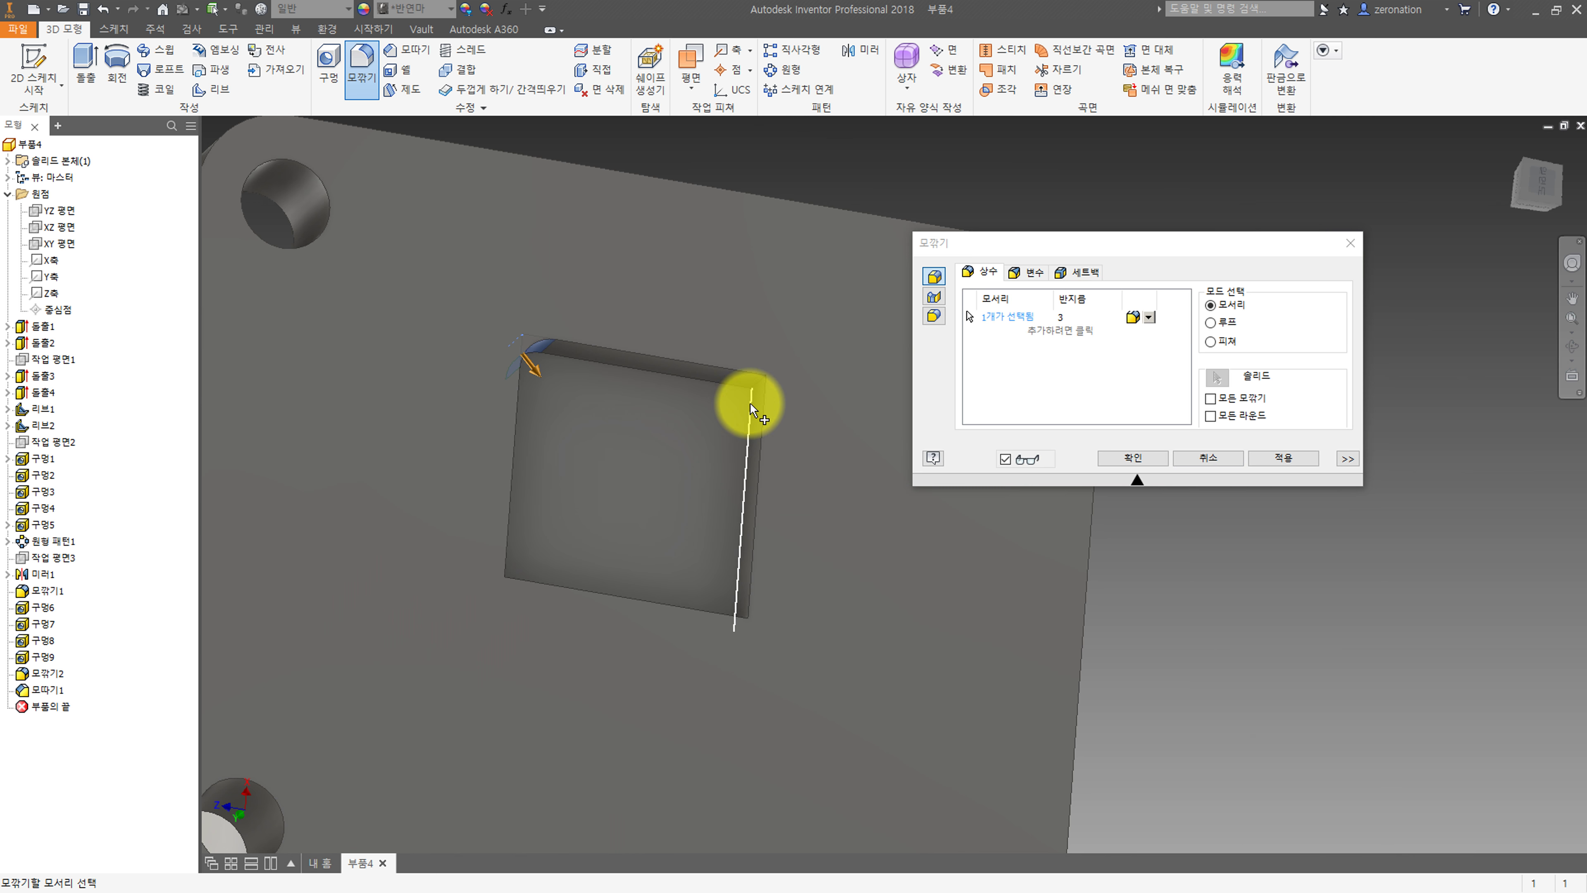
click(759, 391)
shift+middle_drag(760, 391, 663, 497)
click(663, 553)
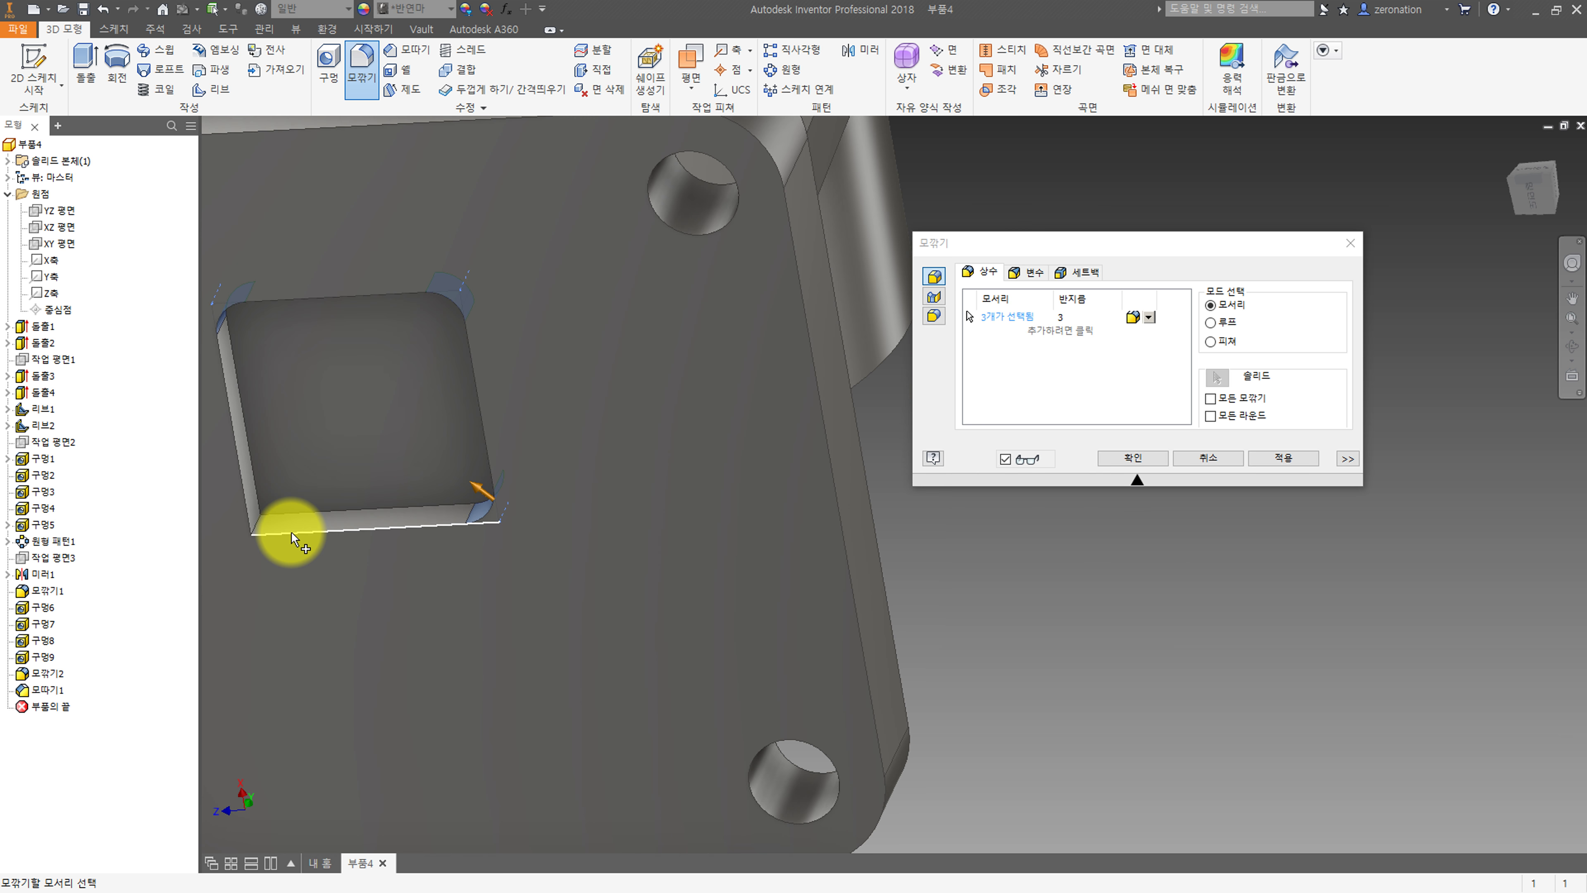
click(260, 524)
click(1111, 456)
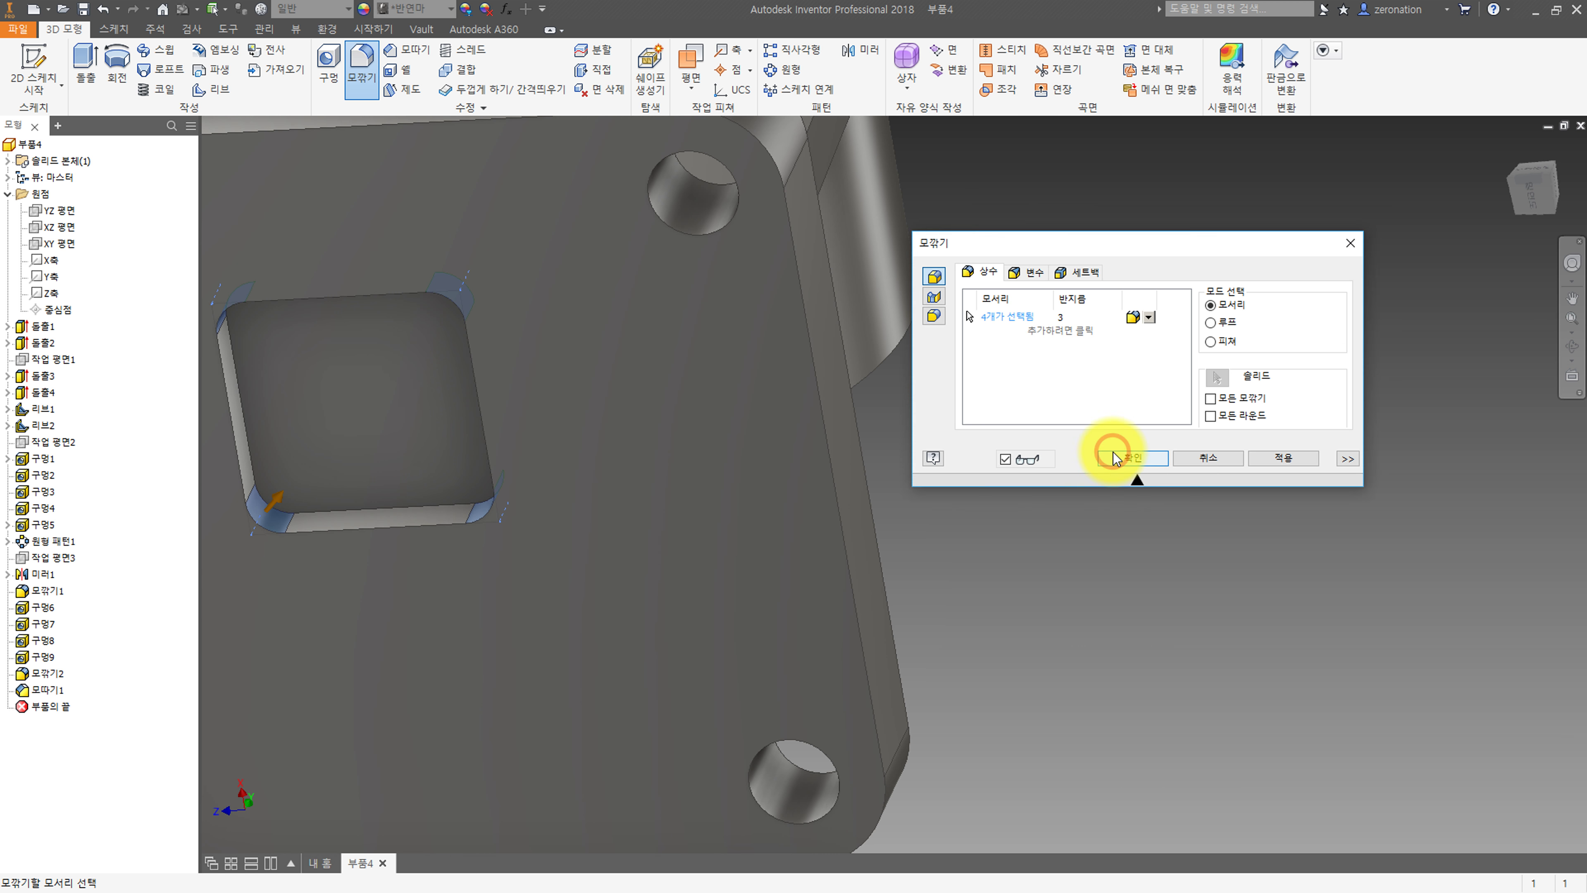
Fillet the edge loop around the floor of the square pocket in the base's underside with a 3 mm radius.
shift+middle_drag(1024, 472, 1244, 449)
click(368, 61)
click(578, 424)
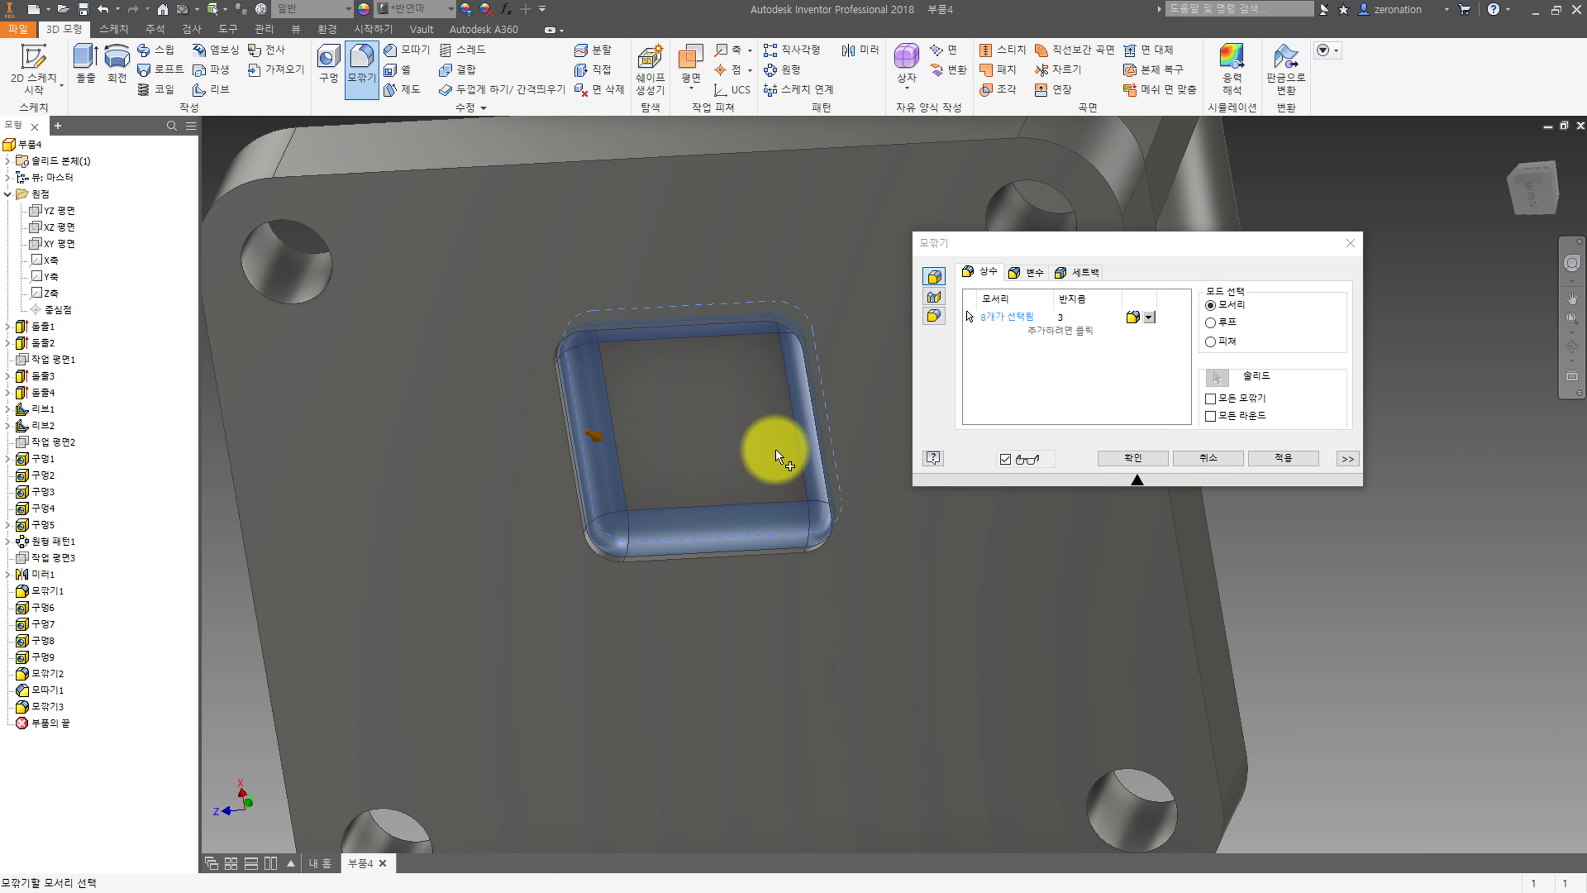
click(1125, 459)
Fillet the upright and sloped outer edges of the ribs and the inner corners where the ribs meet with a 3 mm radius.
shift+middle_drag(851, 391, 744, 542)
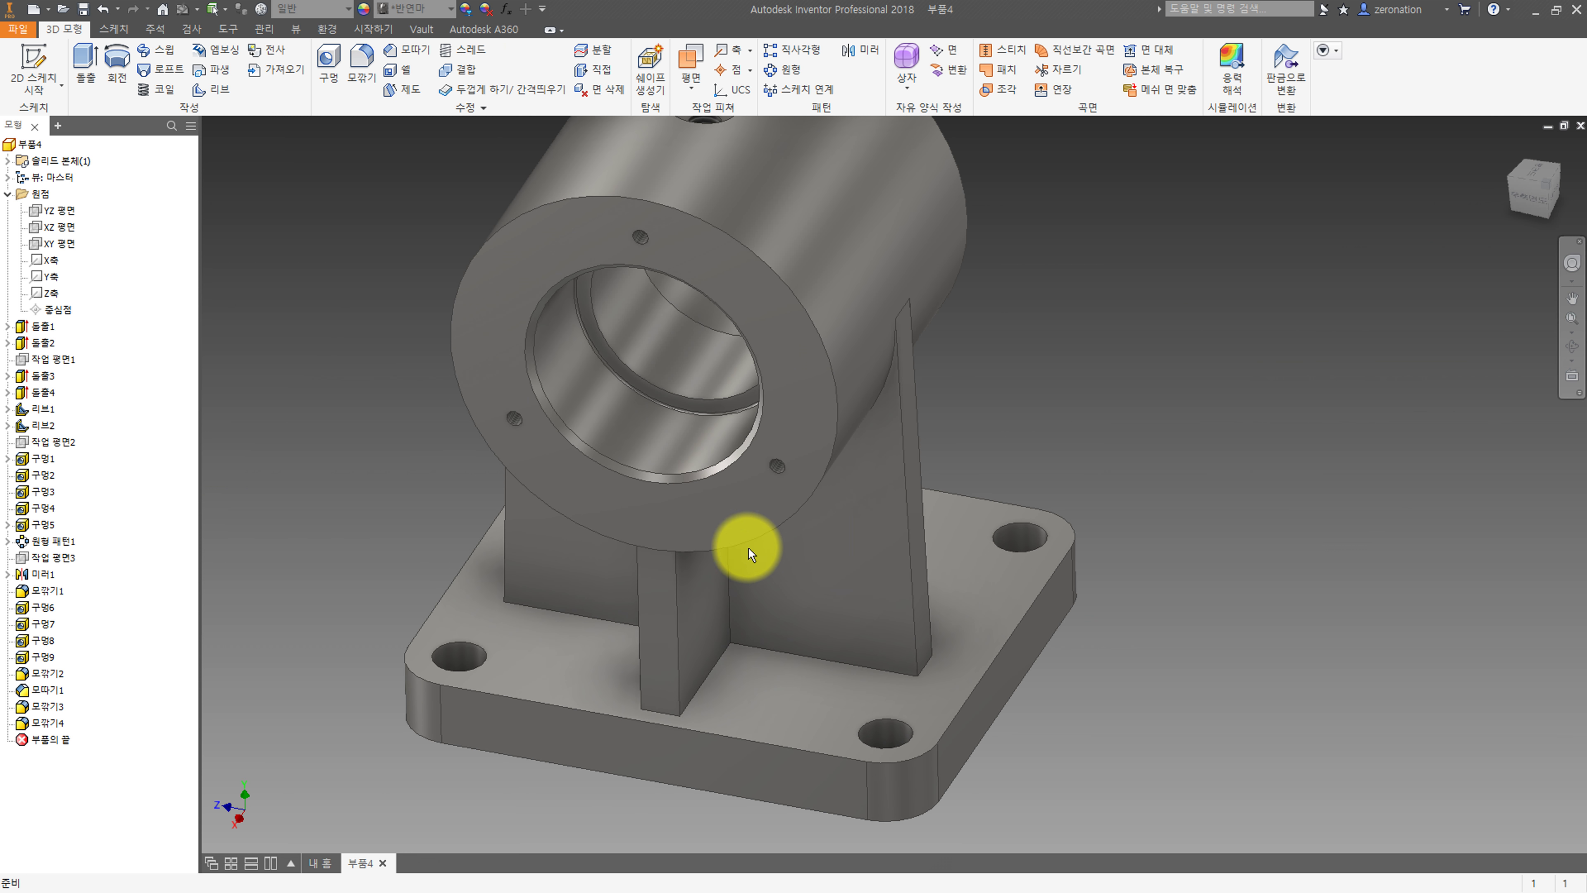
click(361, 66)
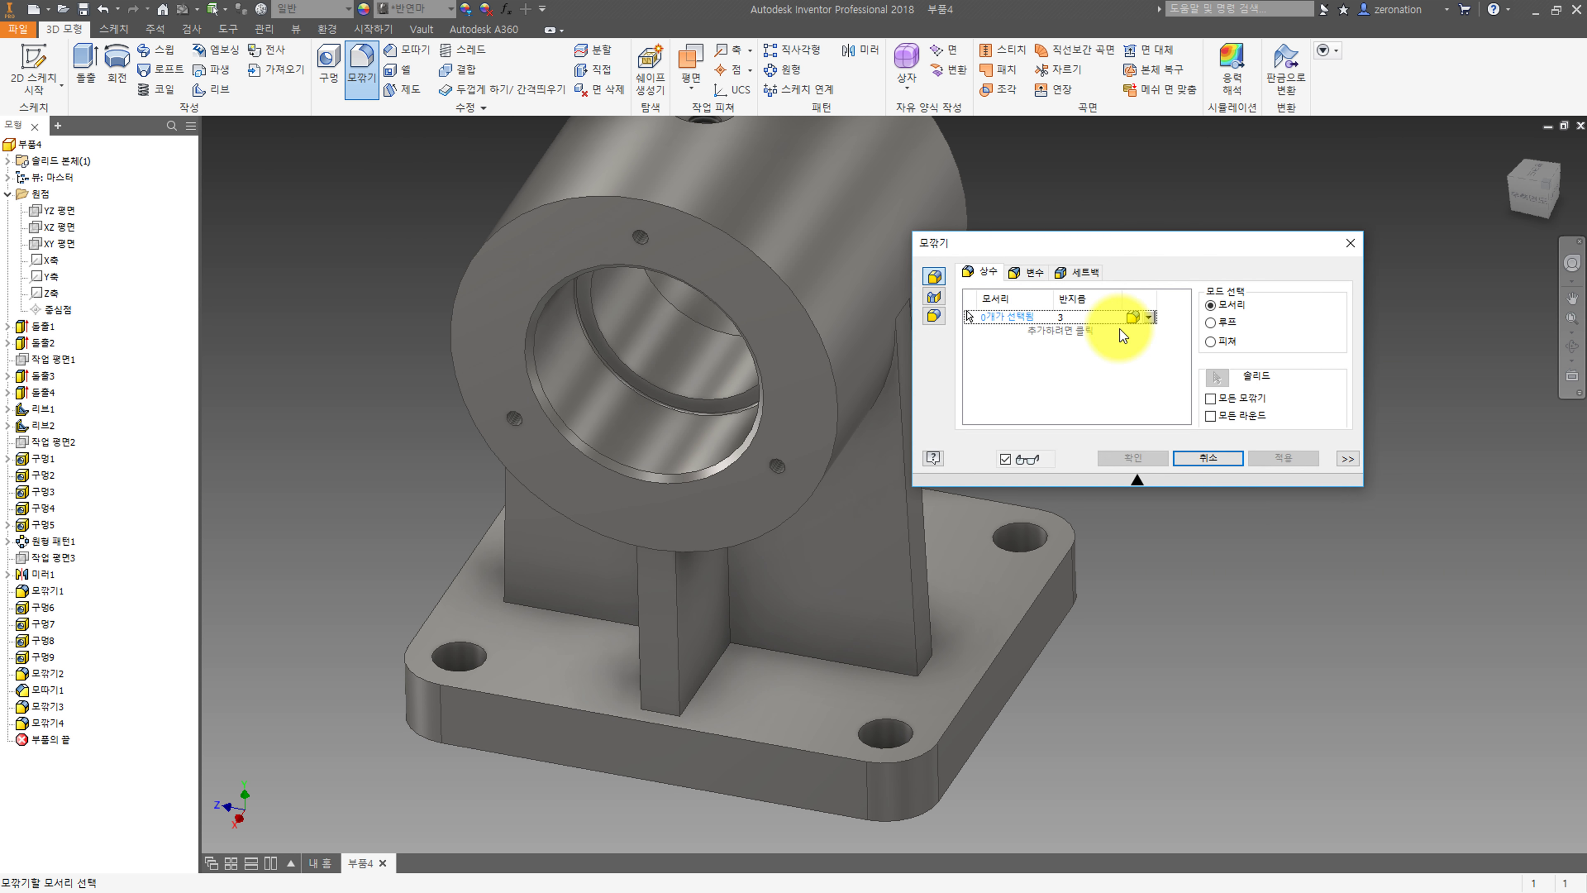
click(727, 604)
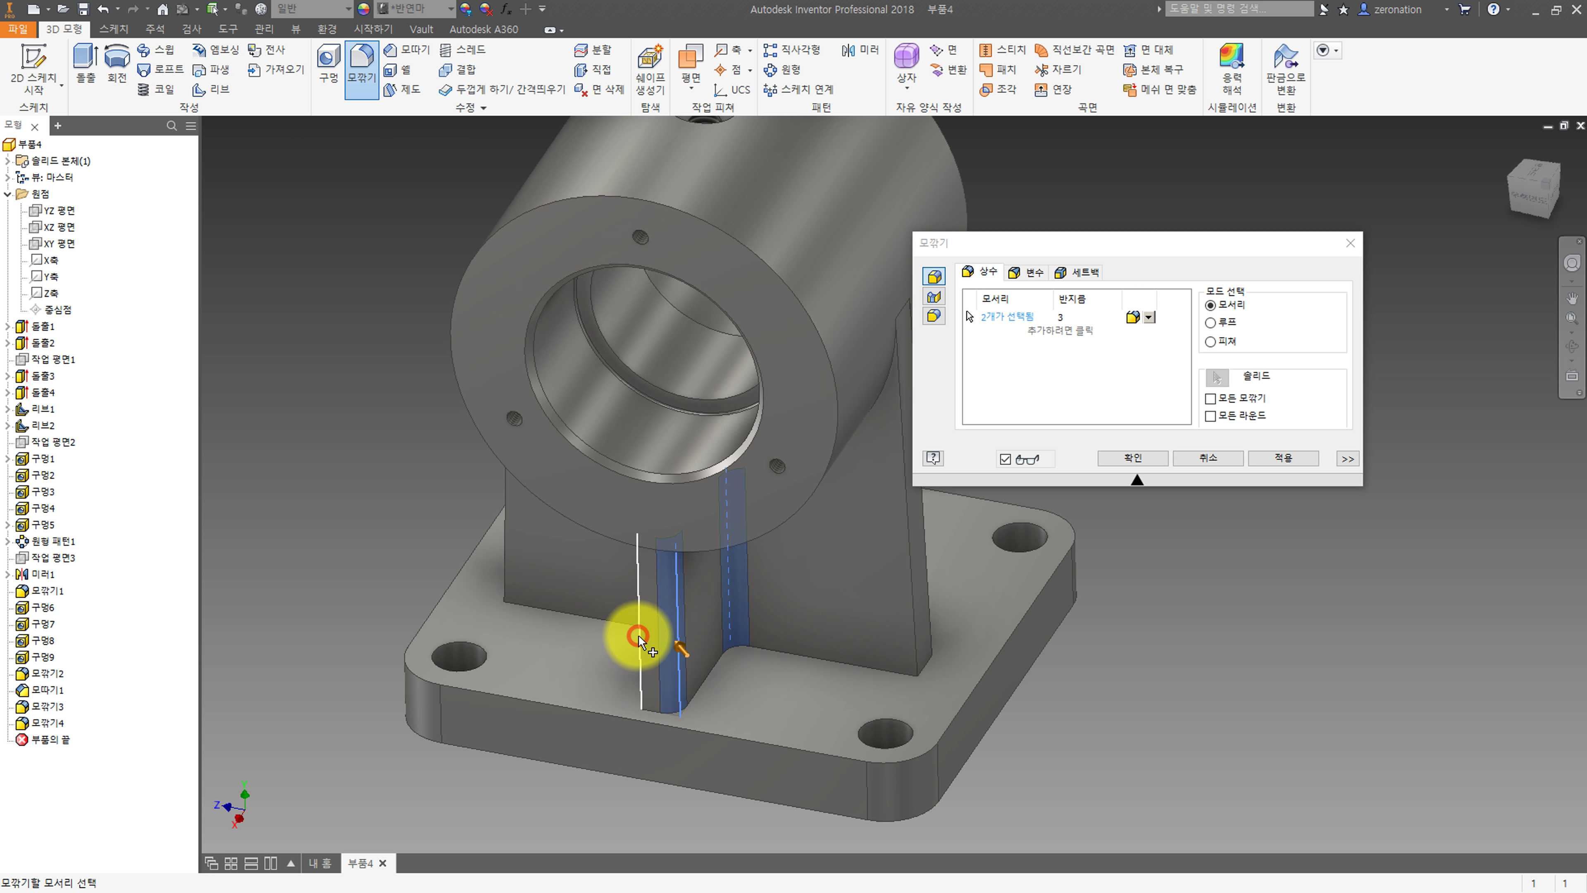
click(916, 611)
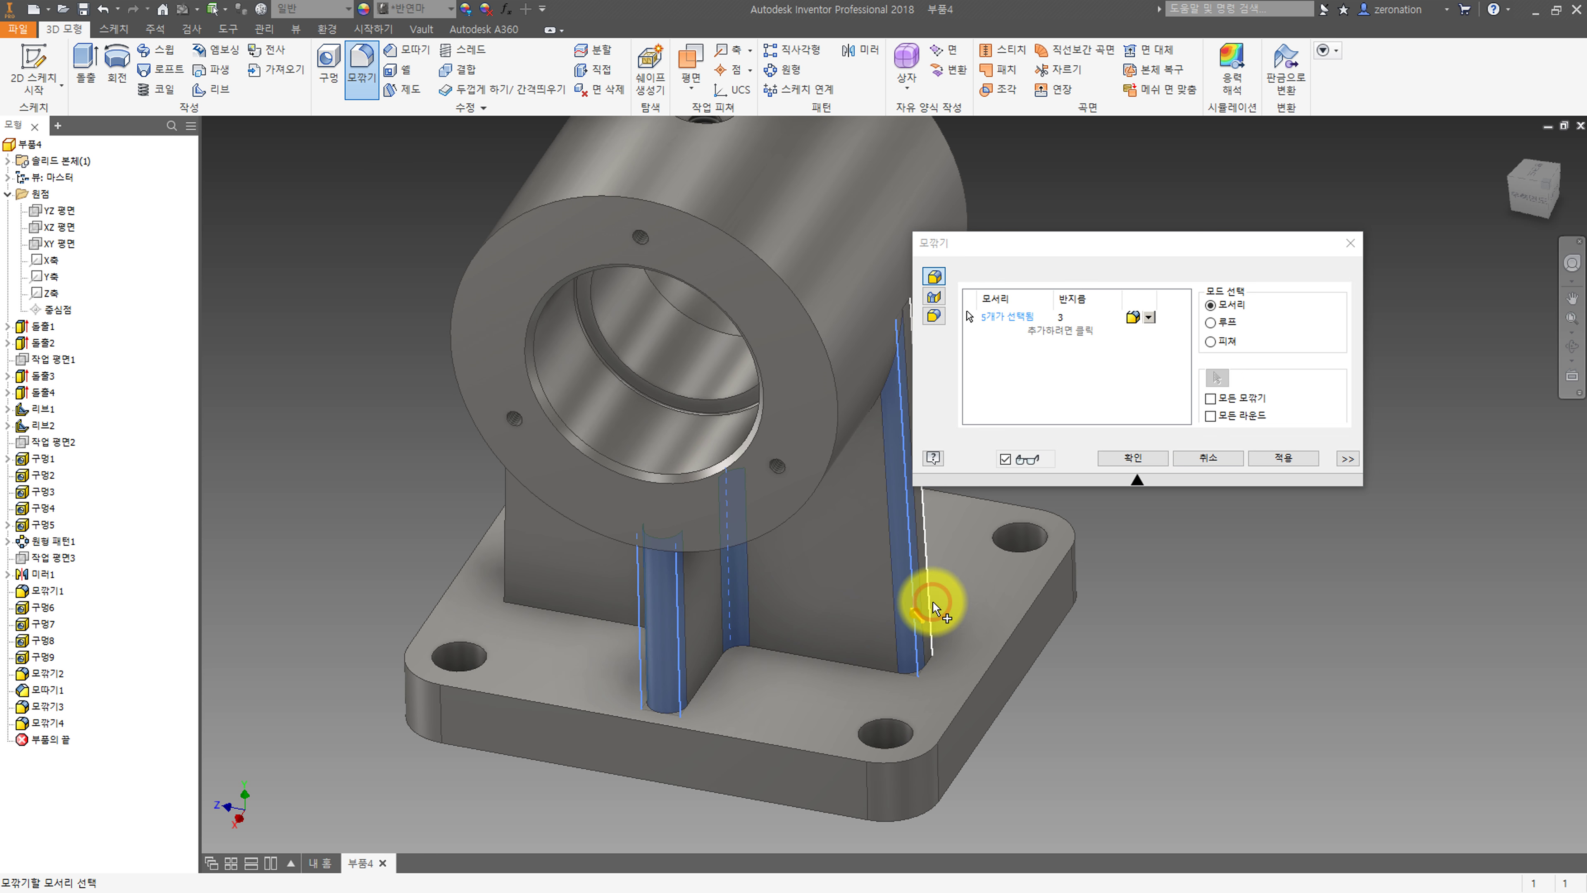
mouse_move(549, 567)
shift+middle_down()
mouse_move(638, 529)
mouse_move(486, 594)
mouse_move(699, 603)
mouse_move(562, 590)
shift+middle_up()
click(481, 603)
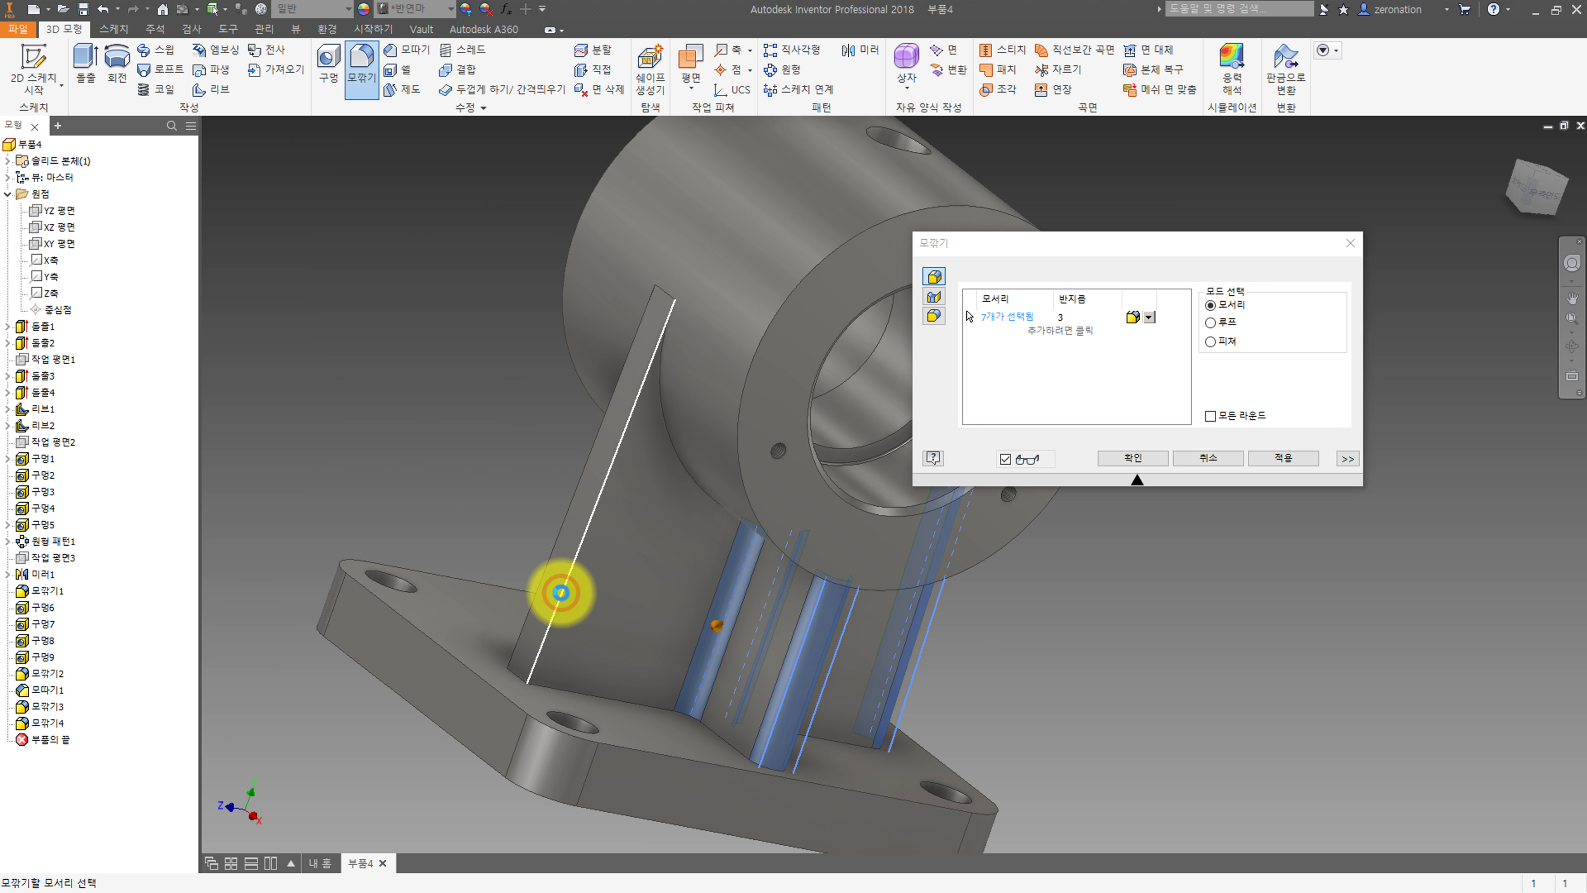
click(562, 592)
shift+middle_drag(549, 521, 578, 597)
click(573, 627)
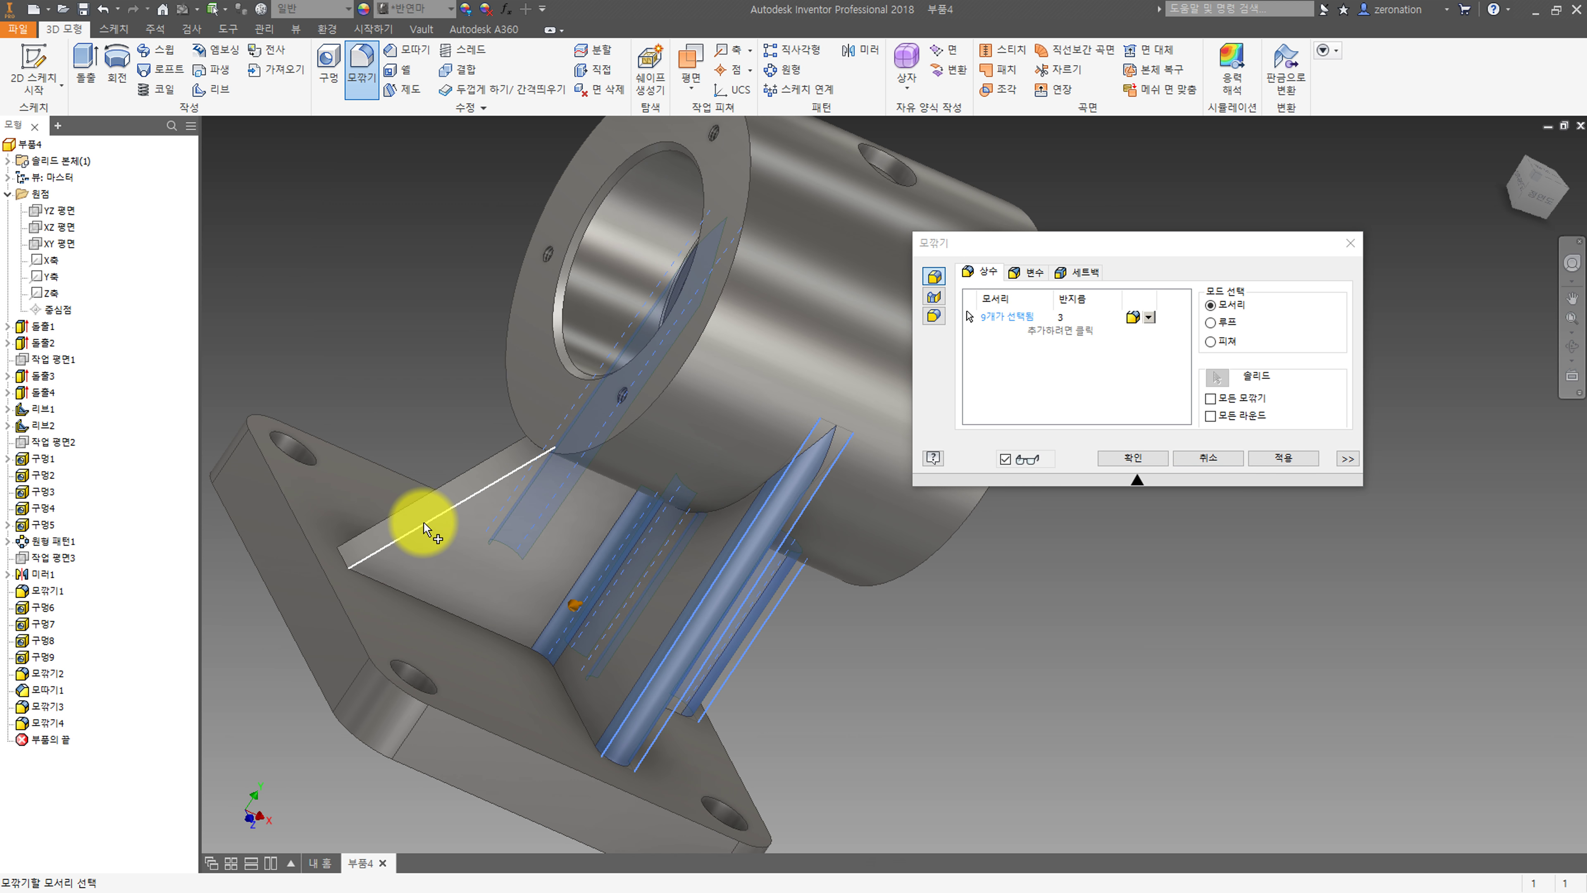
click(423, 528)
shift+middle_drag(610, 549, 762, 637)
click(708, 560)
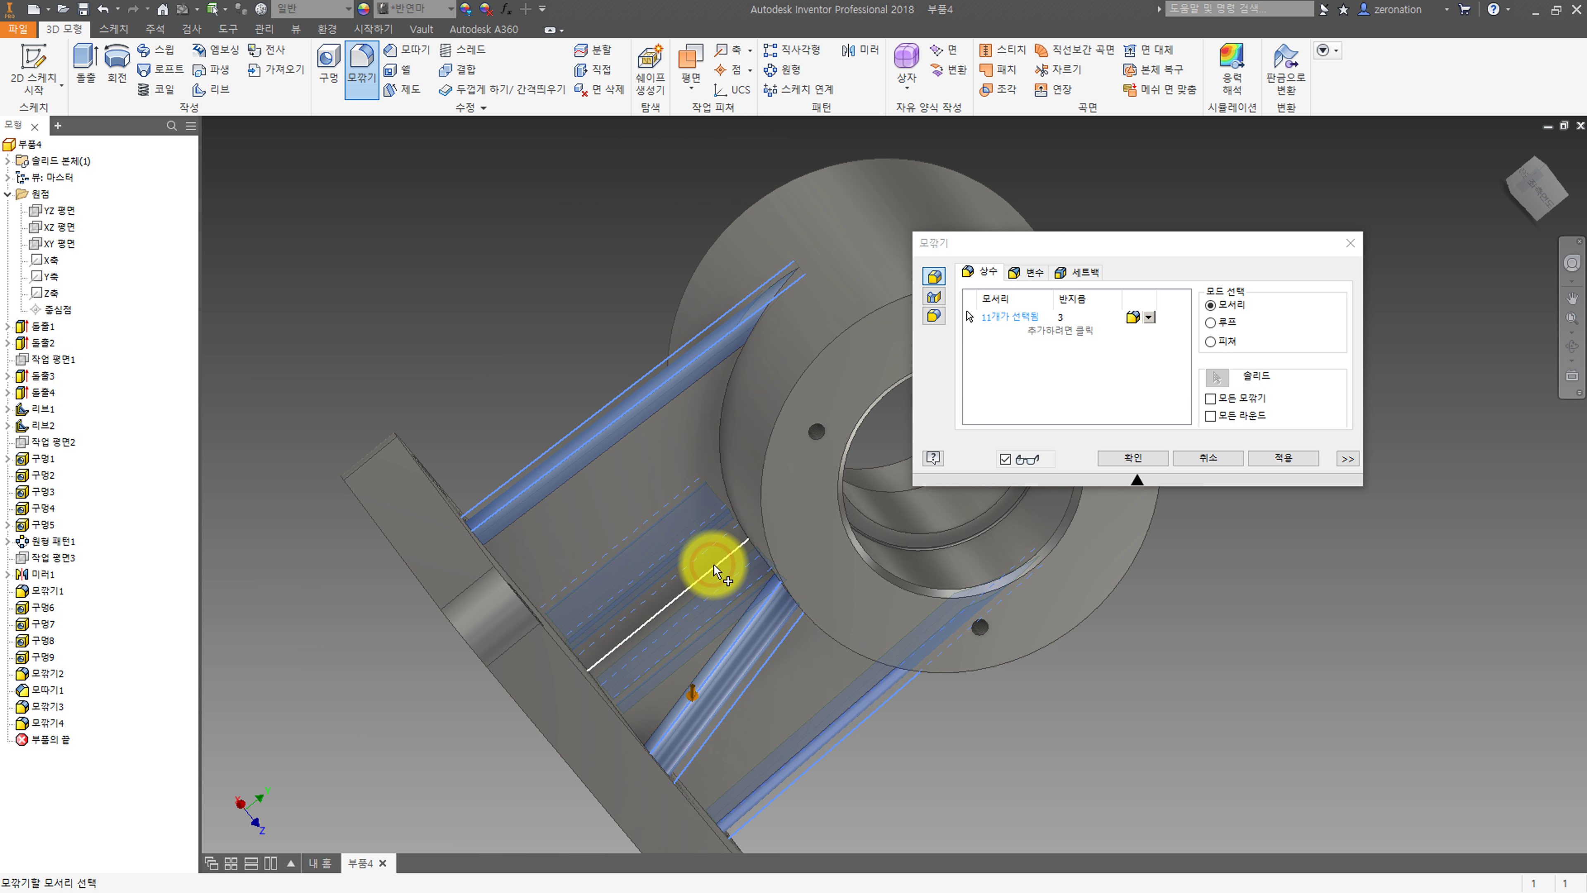
shift+middle_drag(773, 577, 331, 453)
click(1113, 460)
Fillet the base plate's top perimeter and the junctions of the ribs with the base plate and the cylinder with a 3 mm radius.
shift+middle_drag(1085, 478, 862, 400)
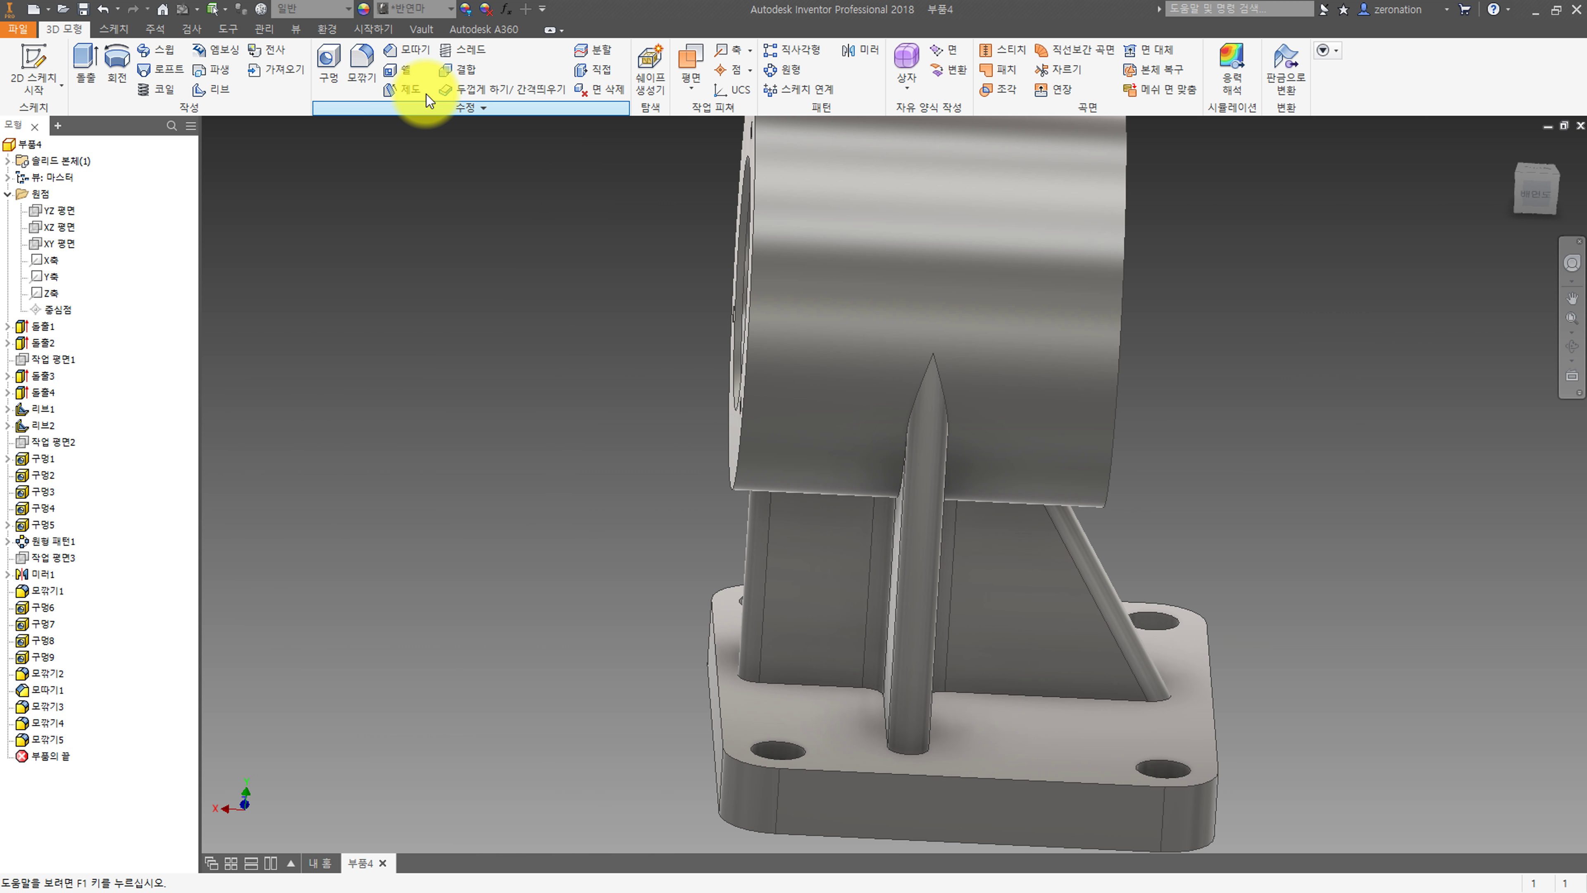
click(361, 63)
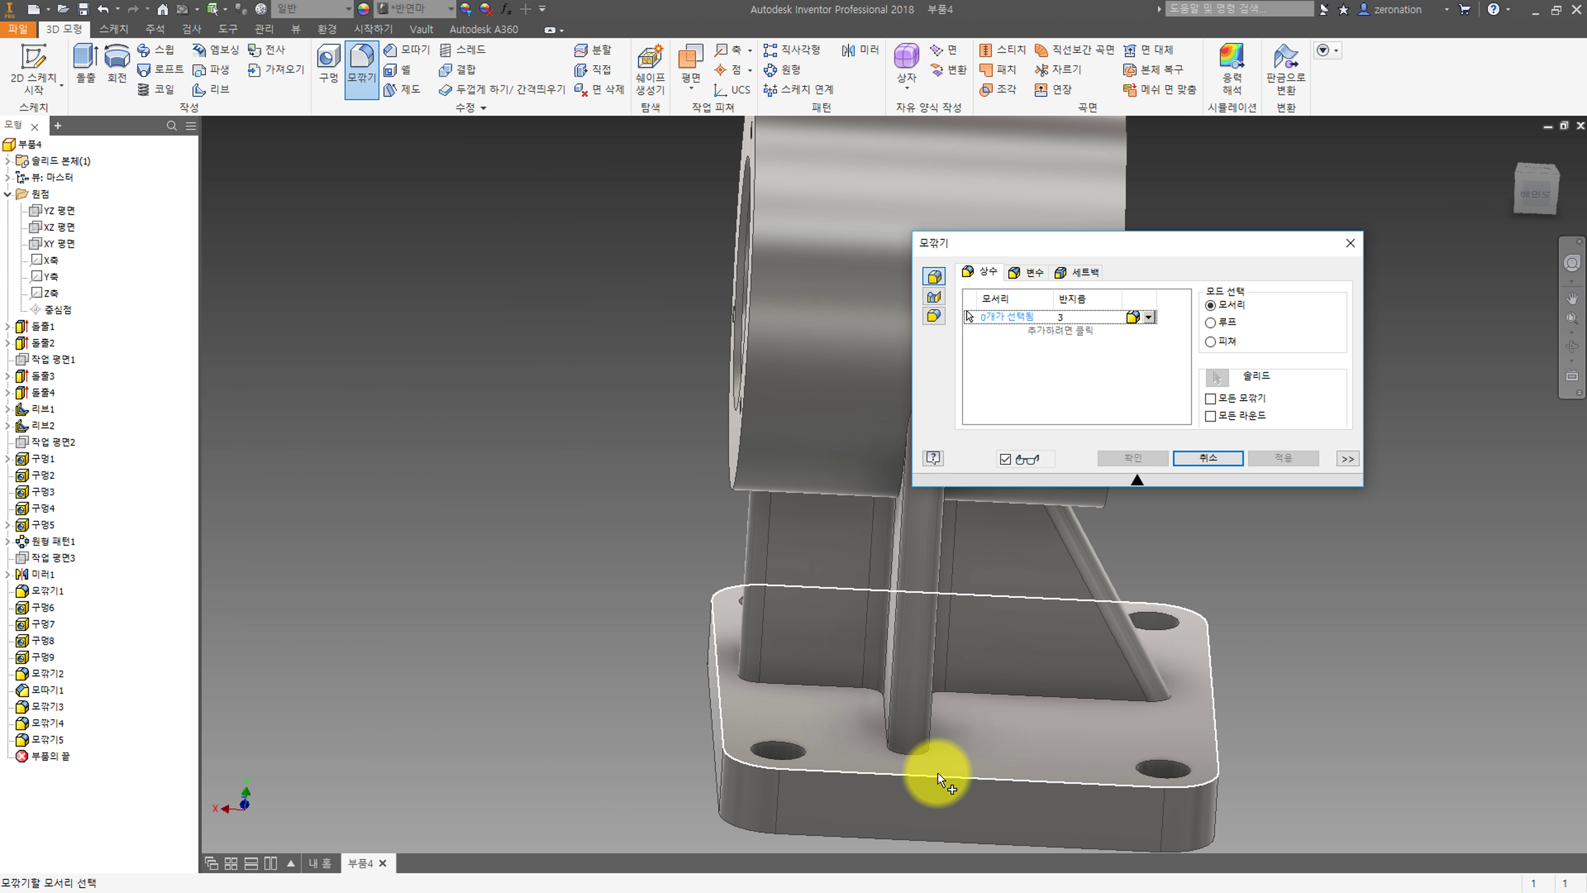
click(965, 804)
click(929, 782)
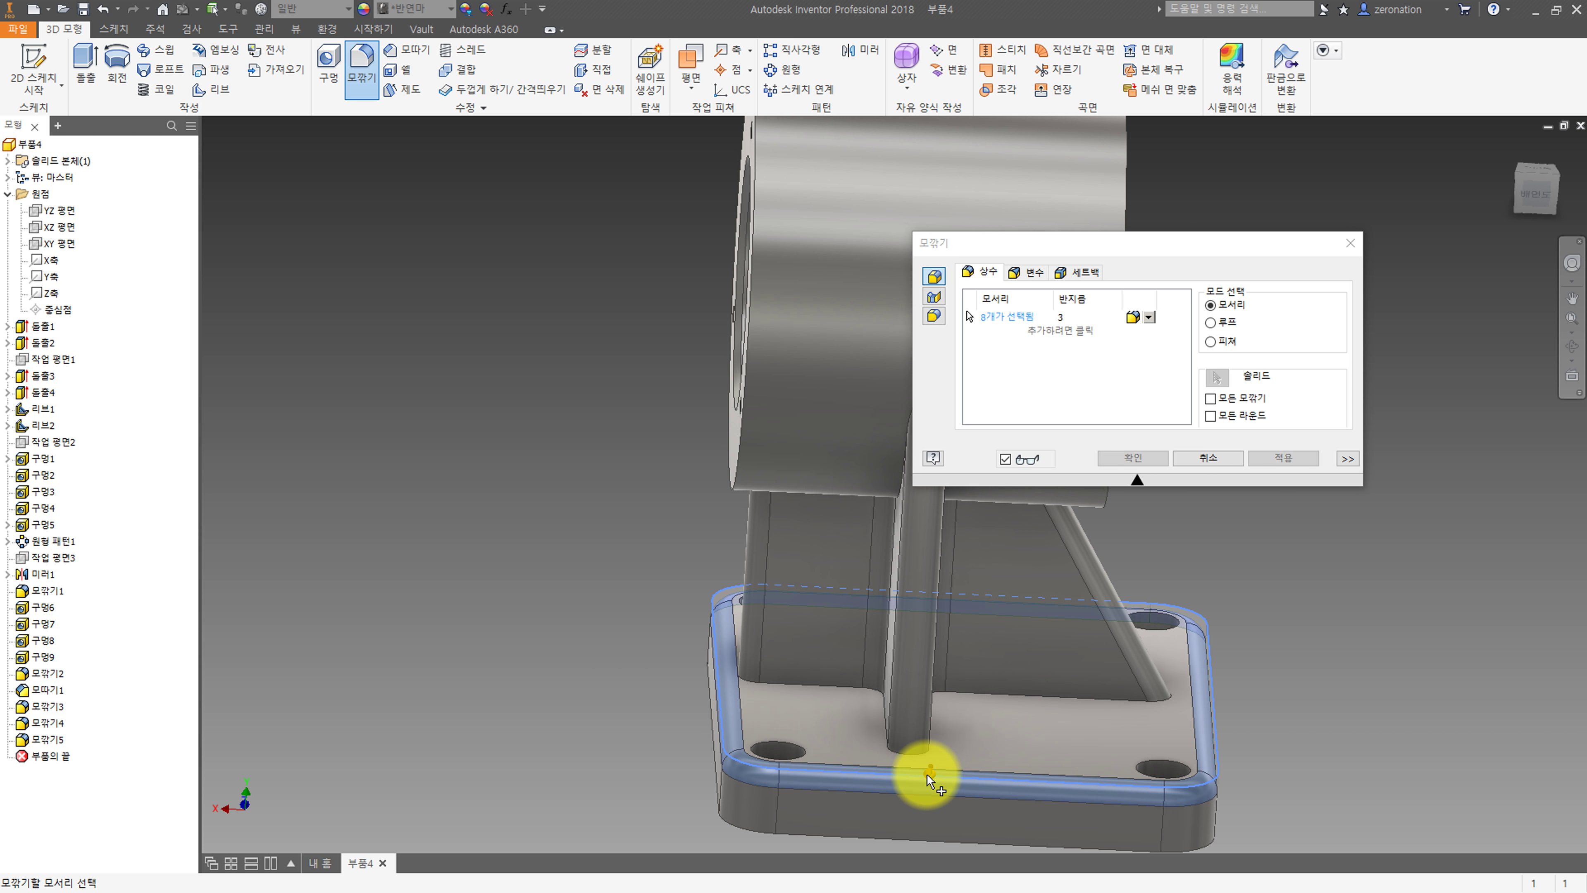
click(916, 758)
shift+middle_drag(914, 745, 902, 569)
shift+middle_drag(726, 472, 783, 550)
click(823, 504)
click(1122, 458)
shift+middle_drag(1081, 461, 987, 564)
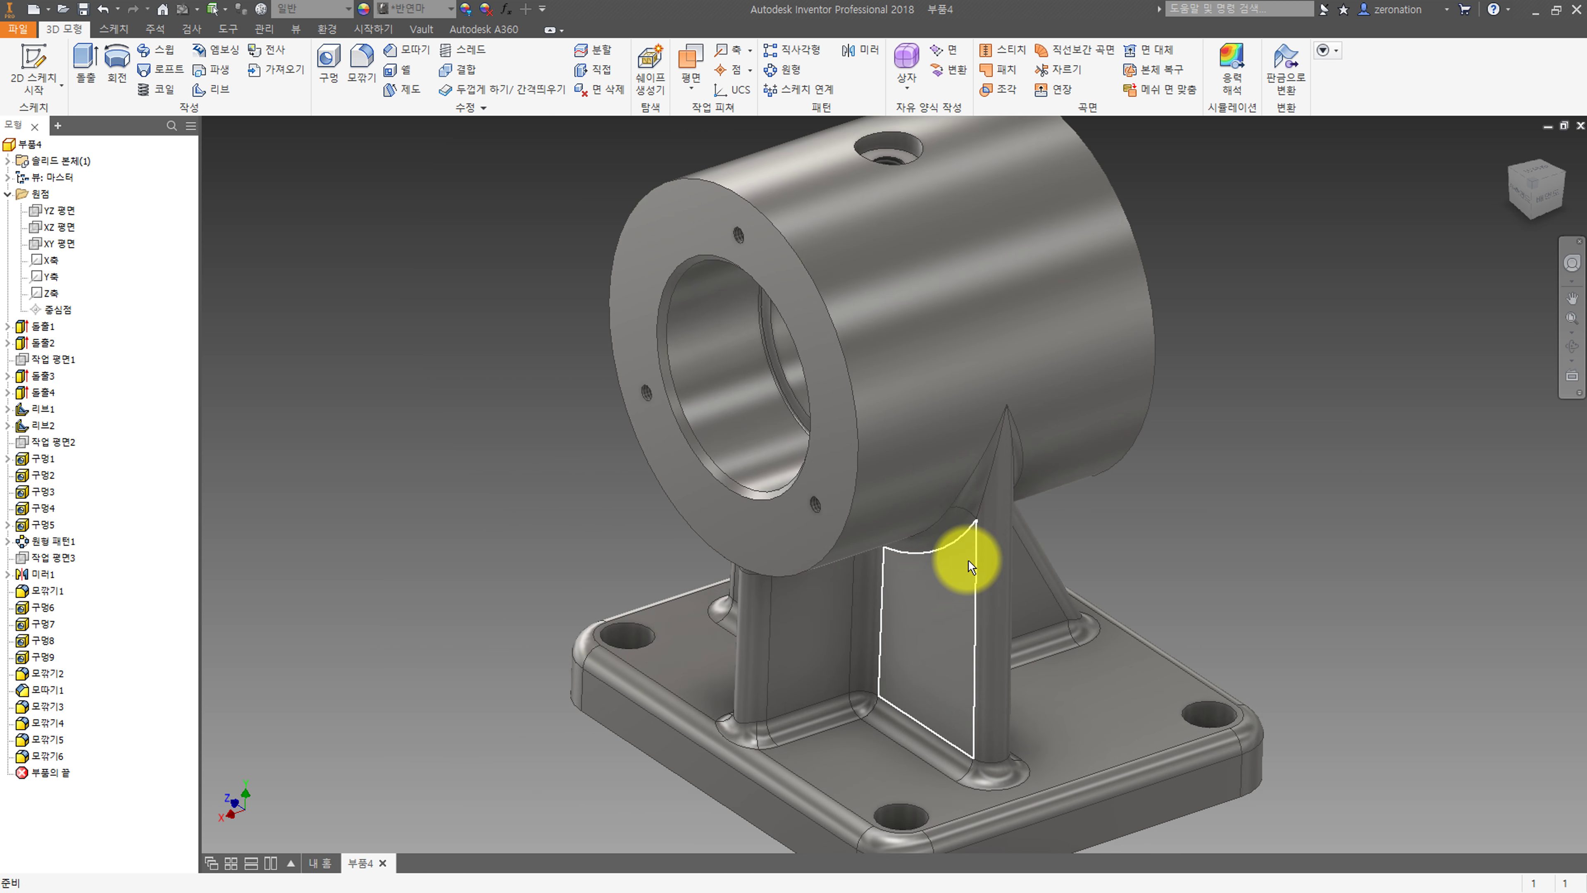
scroll(983, 561, up, 3)
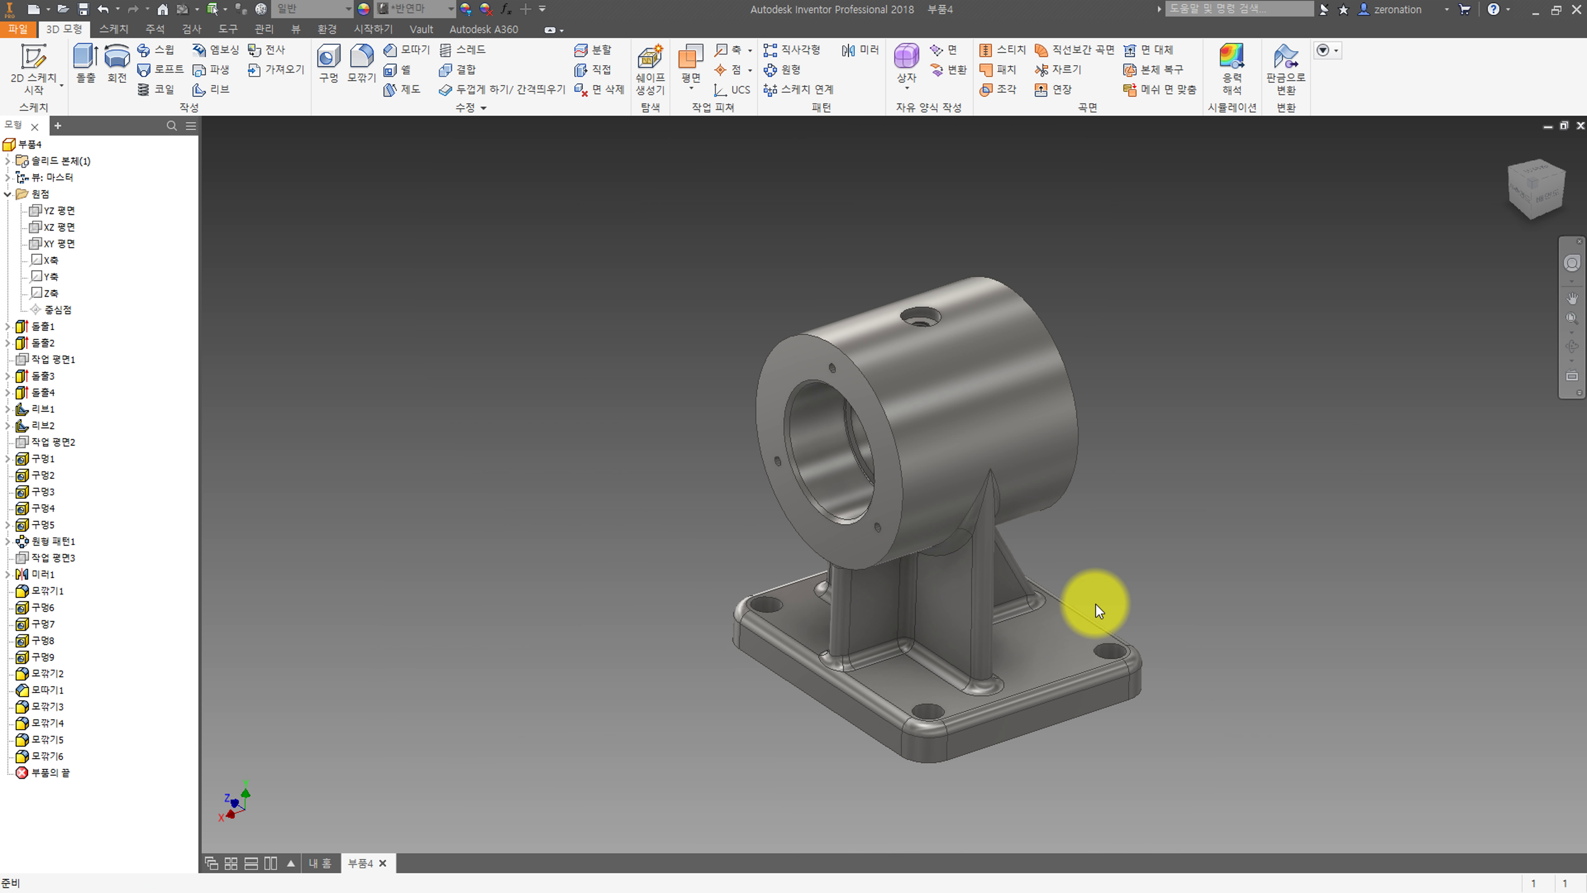
scroll(1097, 603, down, 3)
scroll(1095, 604, up, 2)
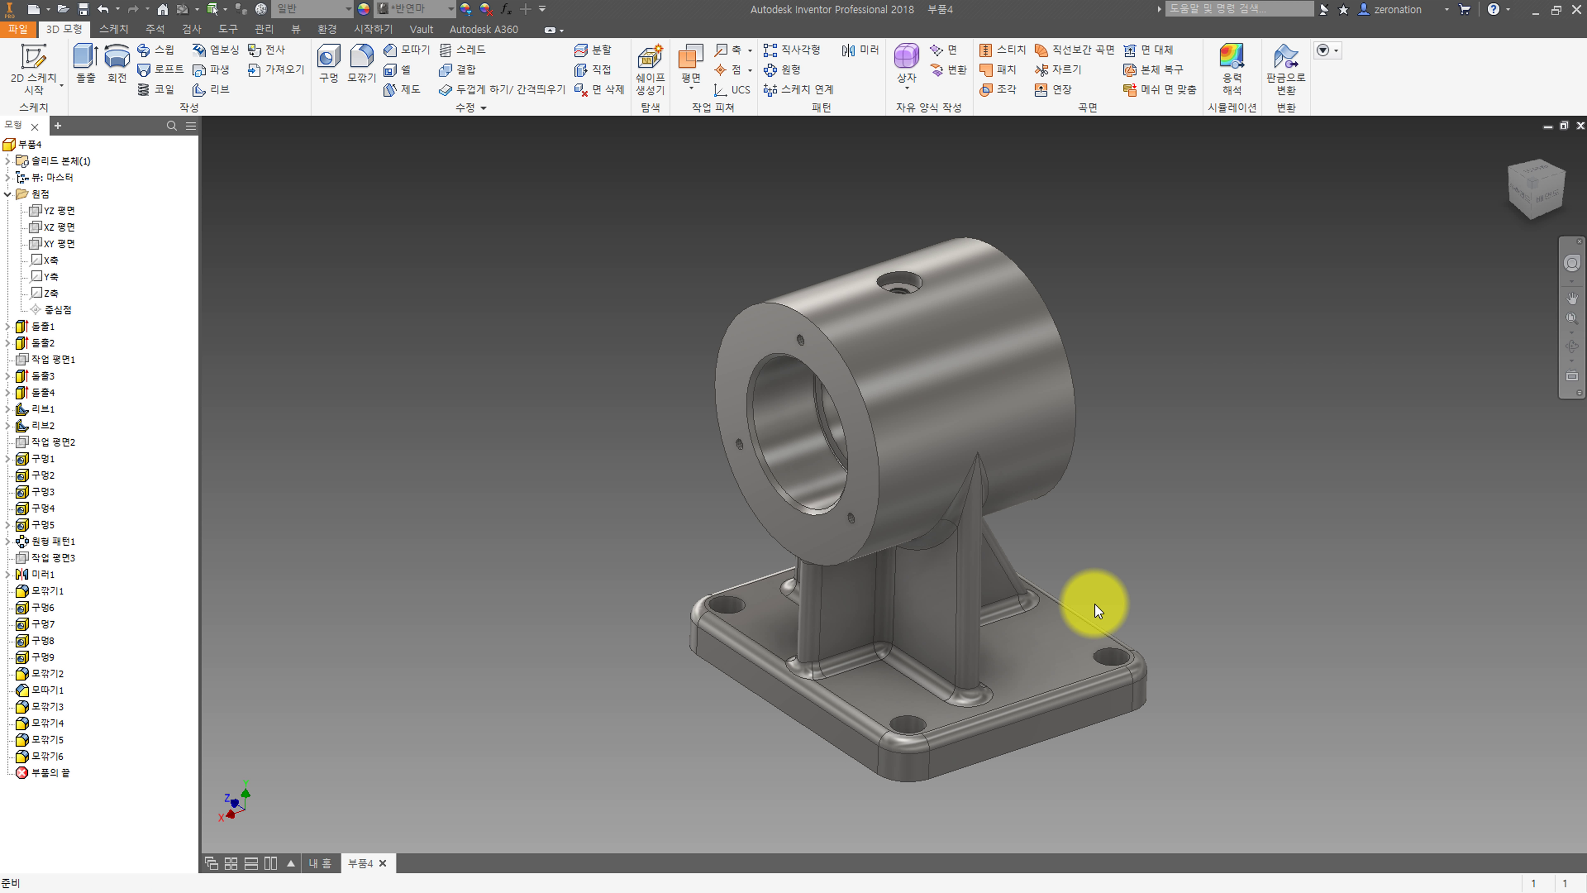
scroll(1073, 602, down, 2)
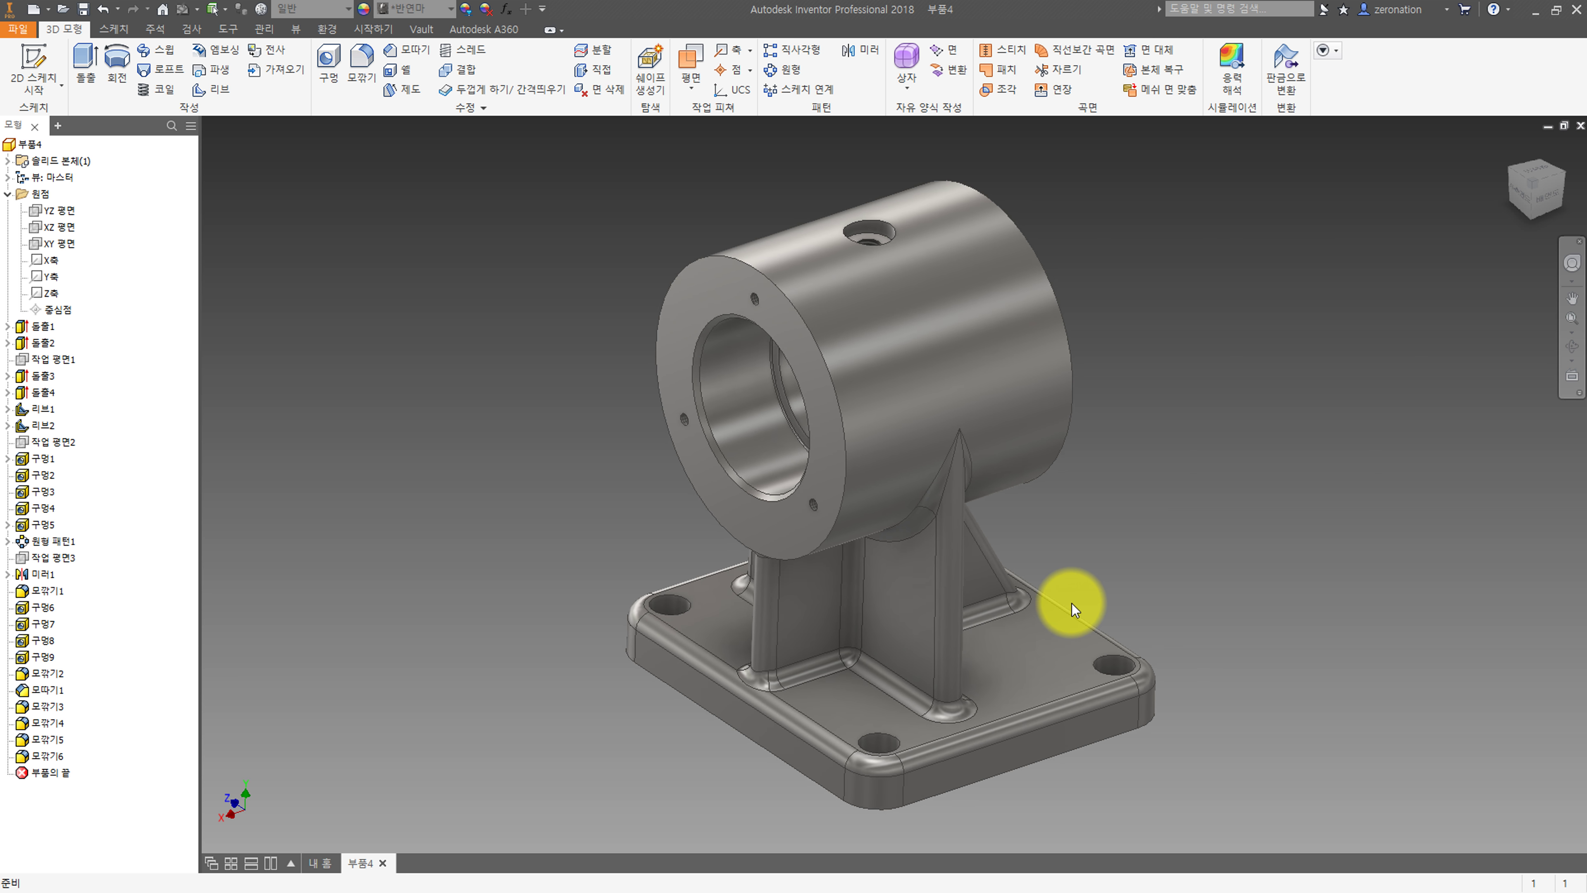